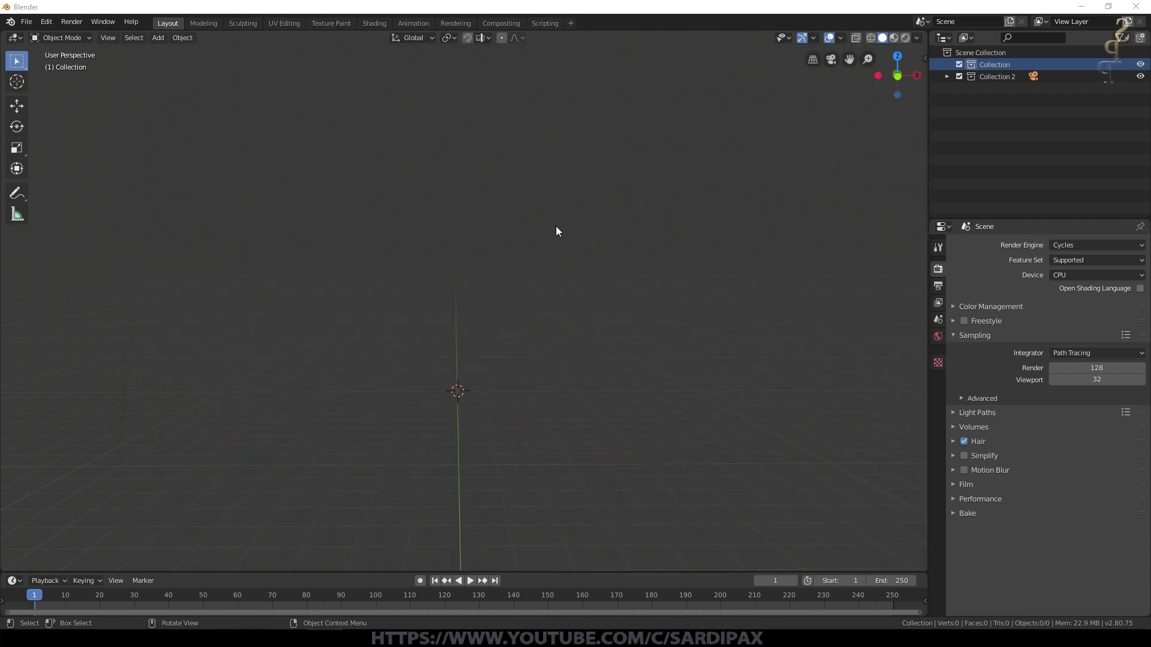
# Step: Add a mesh plane and stand it upright by rotating it 90° about the X axis
pyautogui.hotkey('shift', 'a')
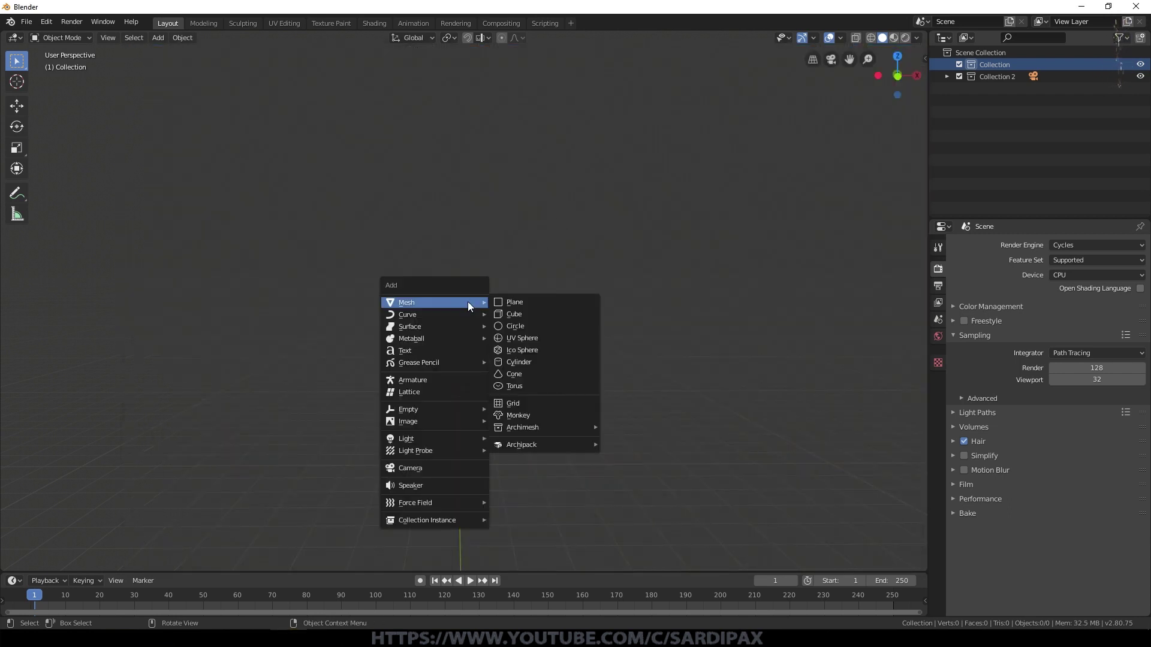
pyautogui.click(517, 302)
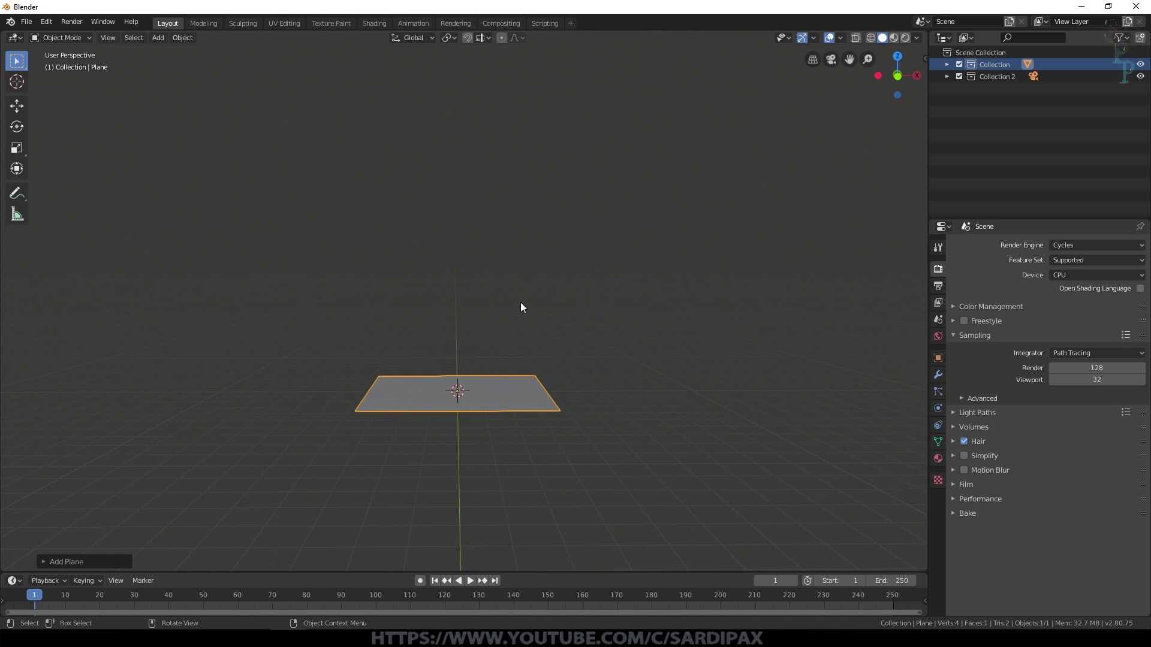
pyautogui.press('r')
pyautogui.write('x90')
pyautogui.press('Return')
# Step: Scale the upright plane to about twice its size and frame it in an orthographic view
pyautogui.press('KP_5')
pyautogui.press('s')
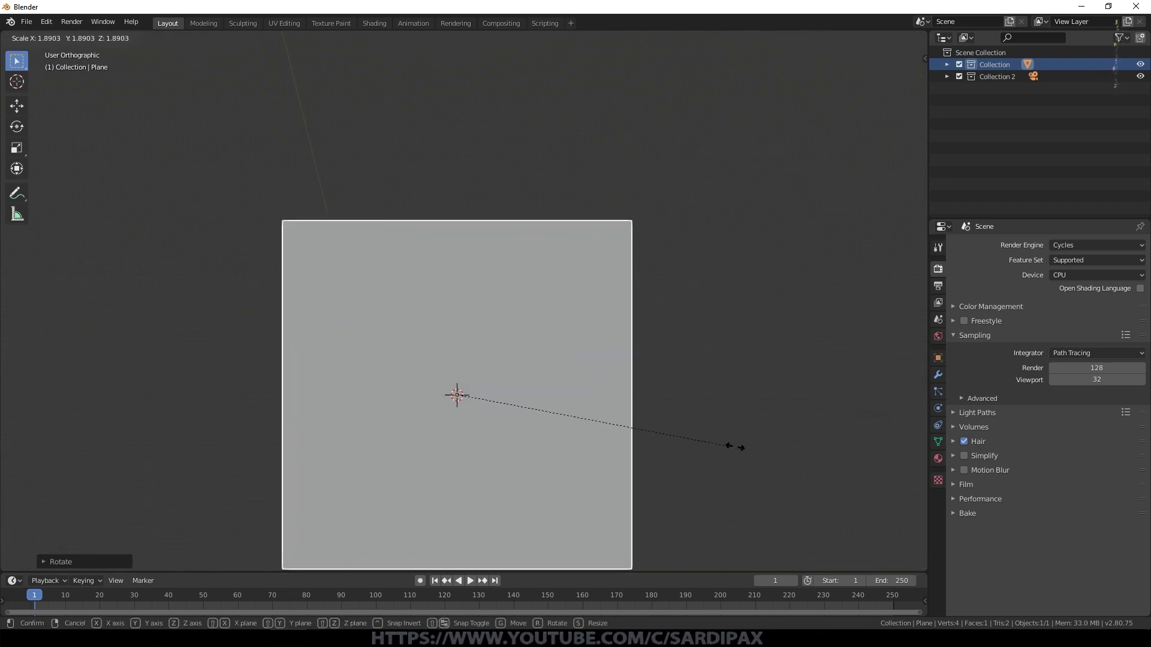
pyautogui.click(761, 447)
pyautogui.press('KP_Decimal')
# Step: Unwrap the plane's face in Edit Mode using Project from View (Bounds), then return to Object Mode
pyautogui.press('Tab')
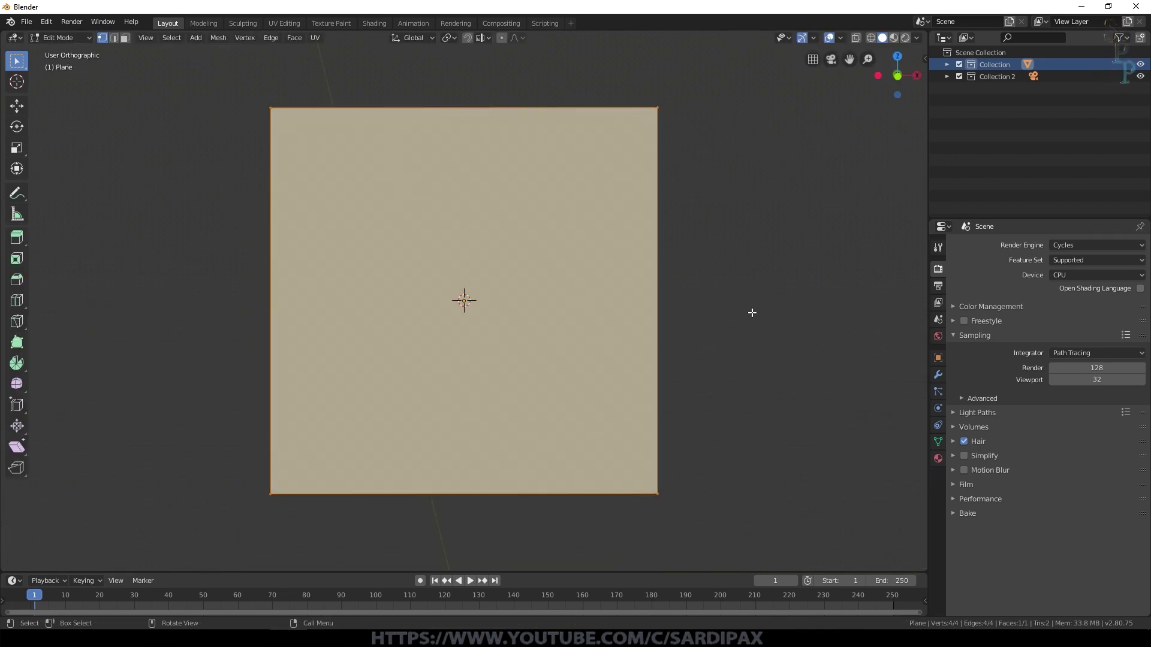
pyautogui.press('u')
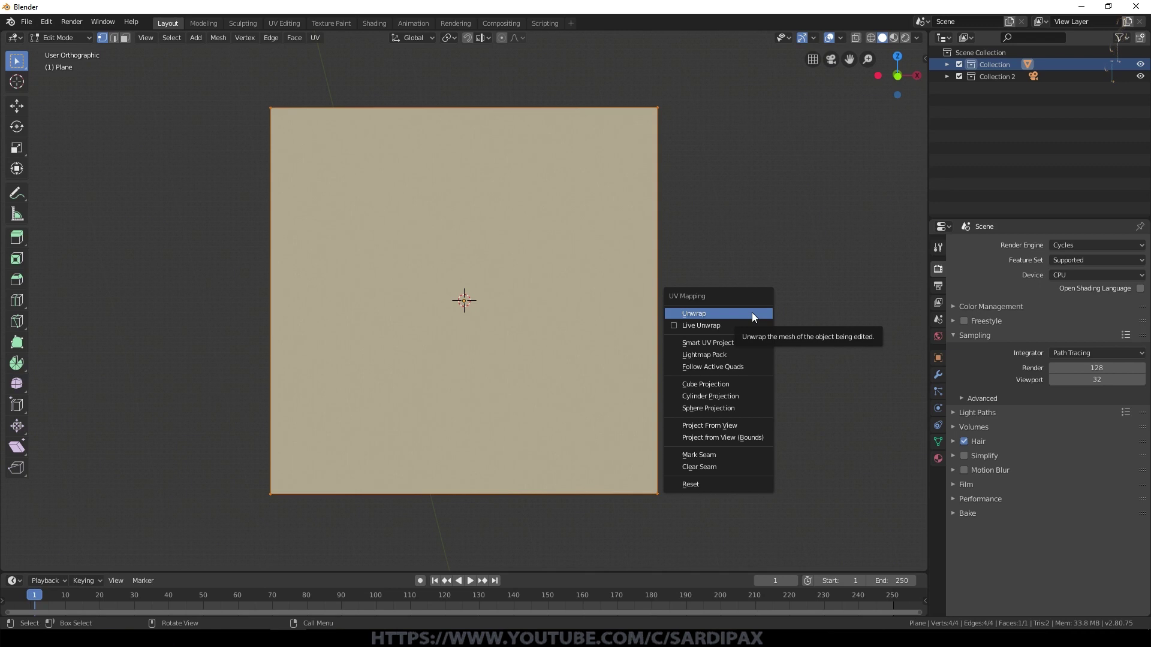
pyautogui.click(744, 436)
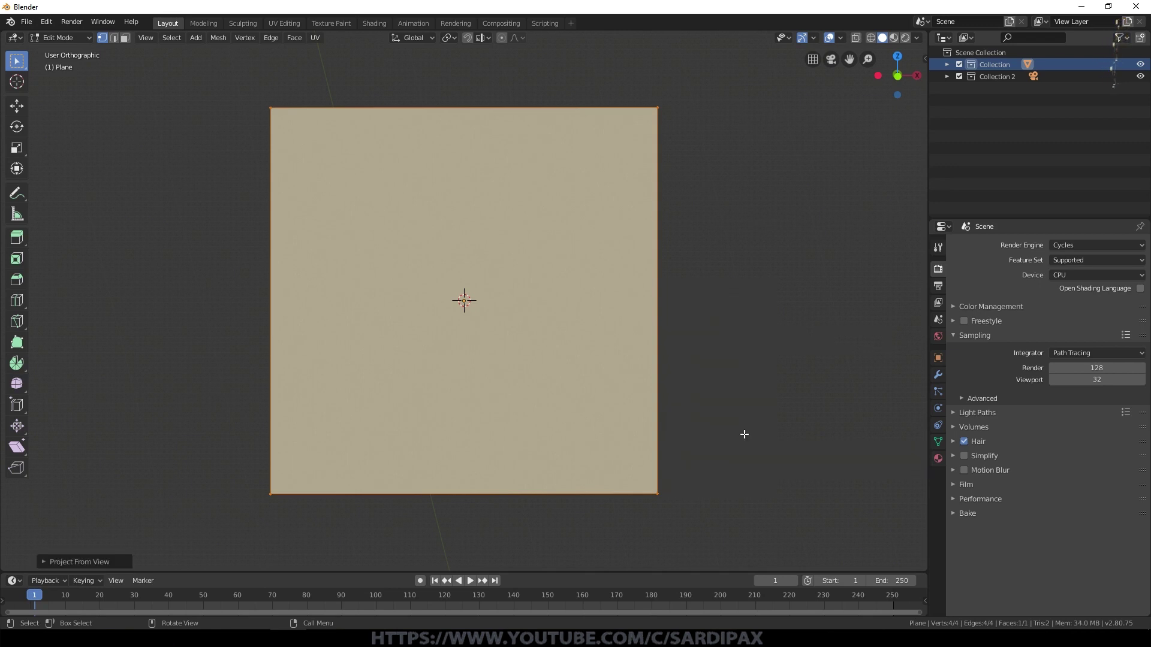
pyautogui.press('Tab')
# Step: In the Shading workspace, give the plane a new material with DogRose1.png from the WallPapers folder as its Base Color image texture
pyautogui.click(370, 24)
pyautogui.click(1047, 199)
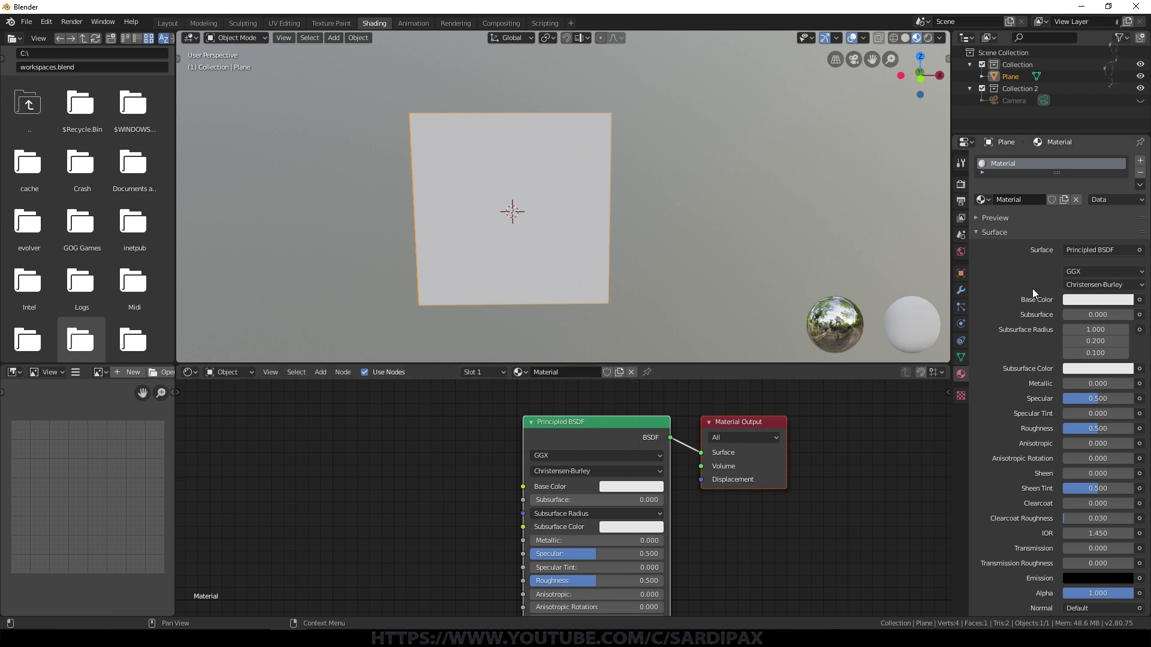
pyautogui.click(1139, 300)
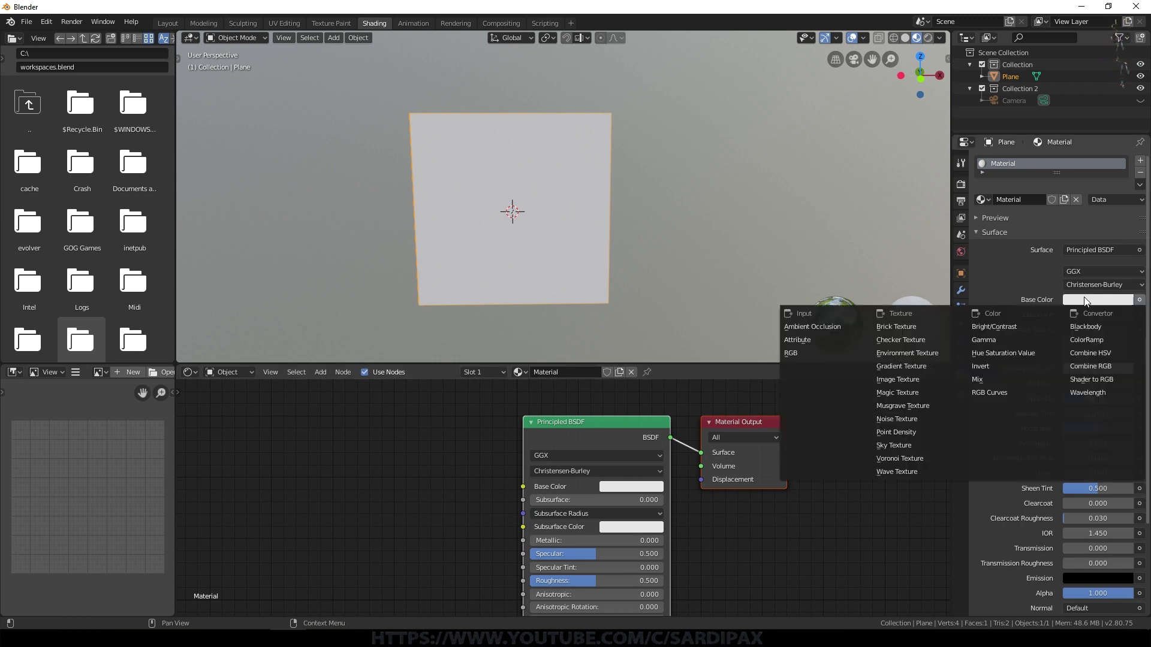
pyautogui.click(922, 353)
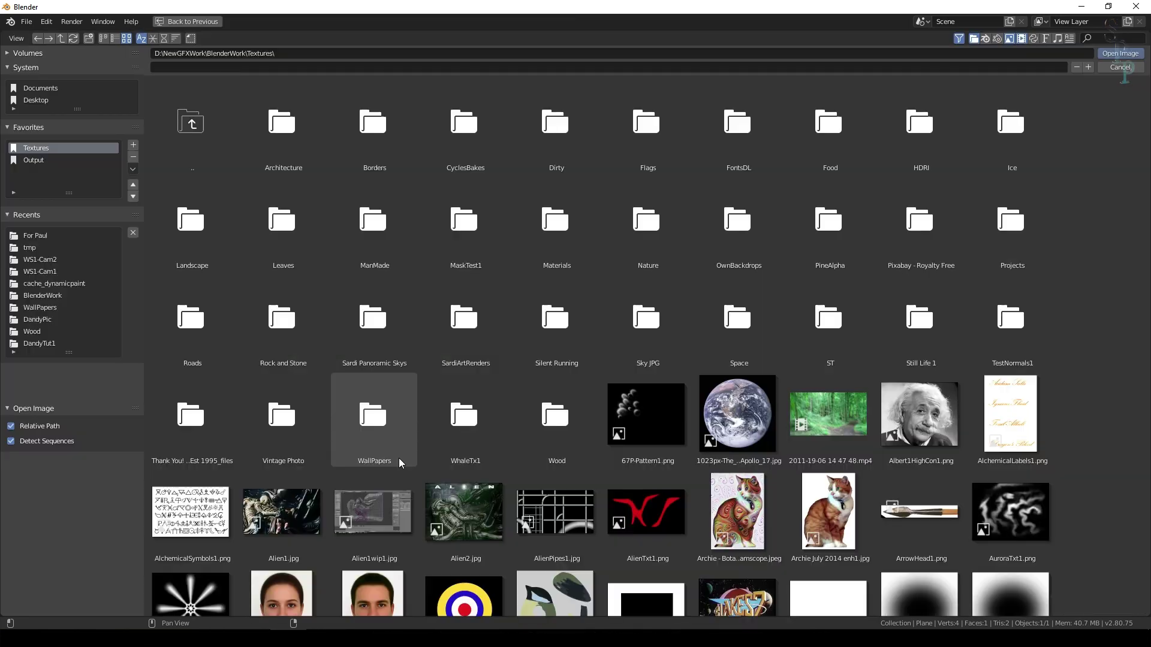
pyautogui.doubleClick(398, 458)
pyautogui.click(307, 117)
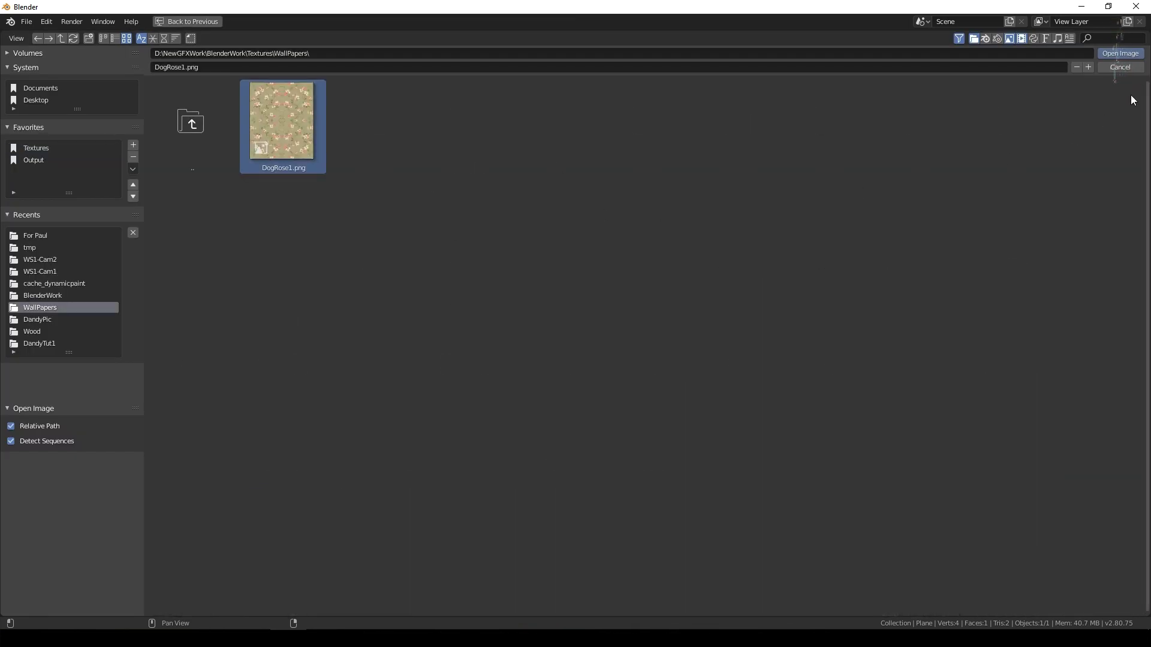
pyautogui.click(1121, 54)
pyautogui.scroll(2, 810, 333)
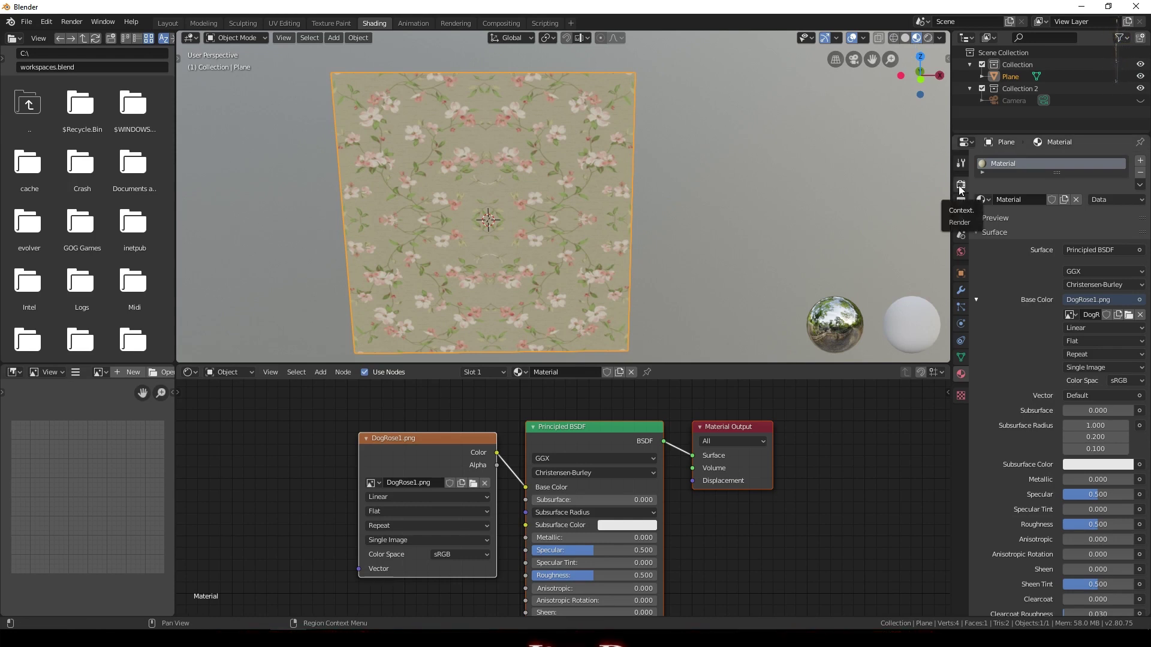
# Step: Preview the wallpaper plane under several different studio lighting environments in the viewport shading settings
pyautogui.click(939, 38)
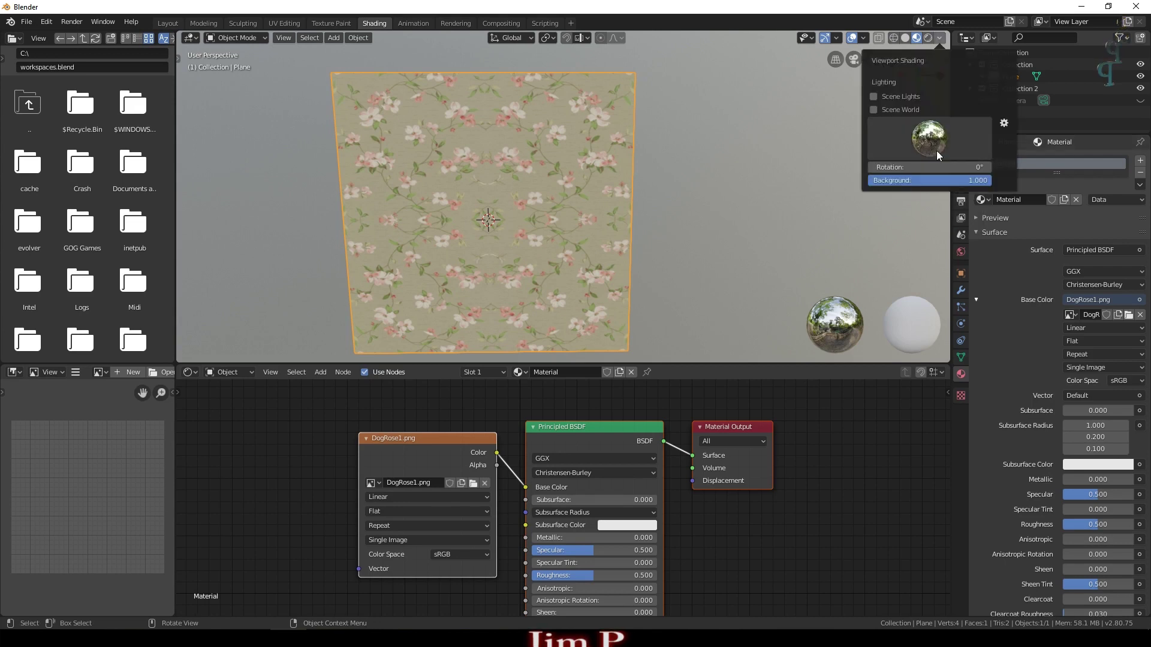
pyautogui.click(935, 147)
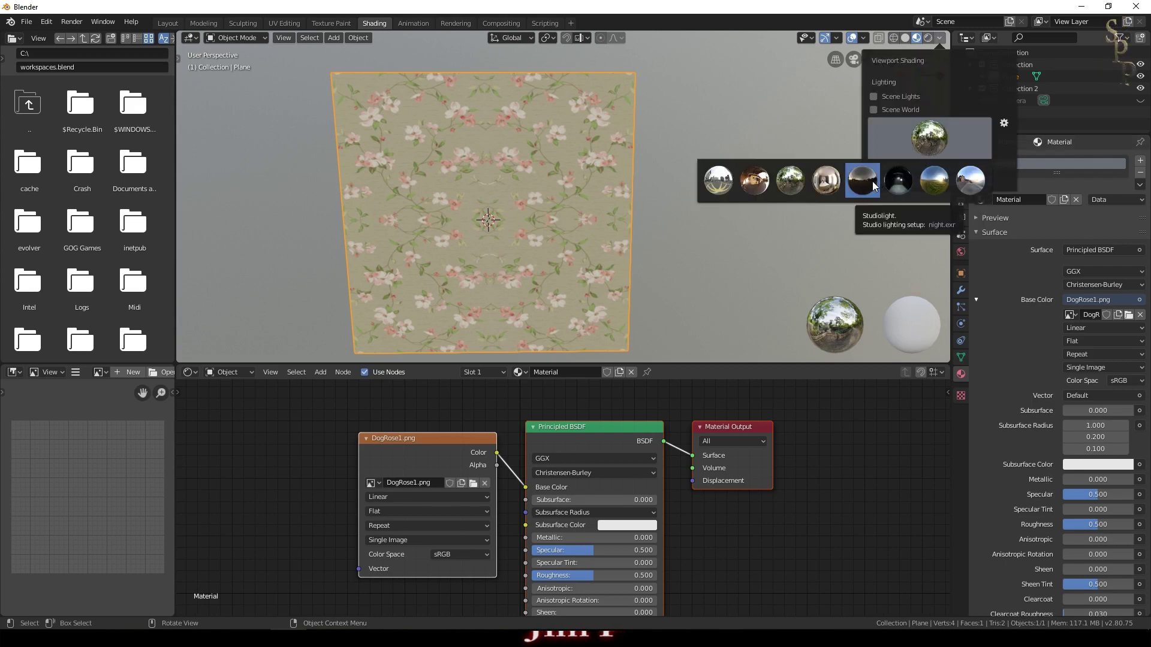
pyautogui.click(968, 188)
pyautogui.click(955, 141)
pyautogui.click(899, 181)
pyautogui.click(929, 139)
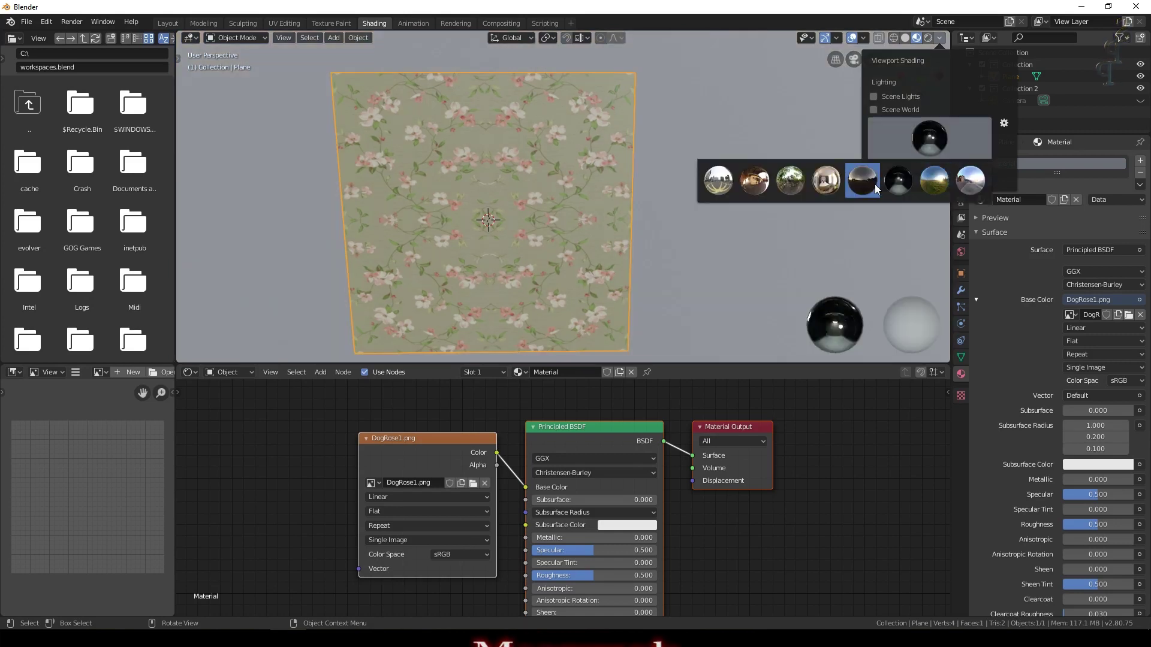
pyautogui.click(863, 182)
pyautogui.click(929, 139)
pyautogui.click(953, 183)
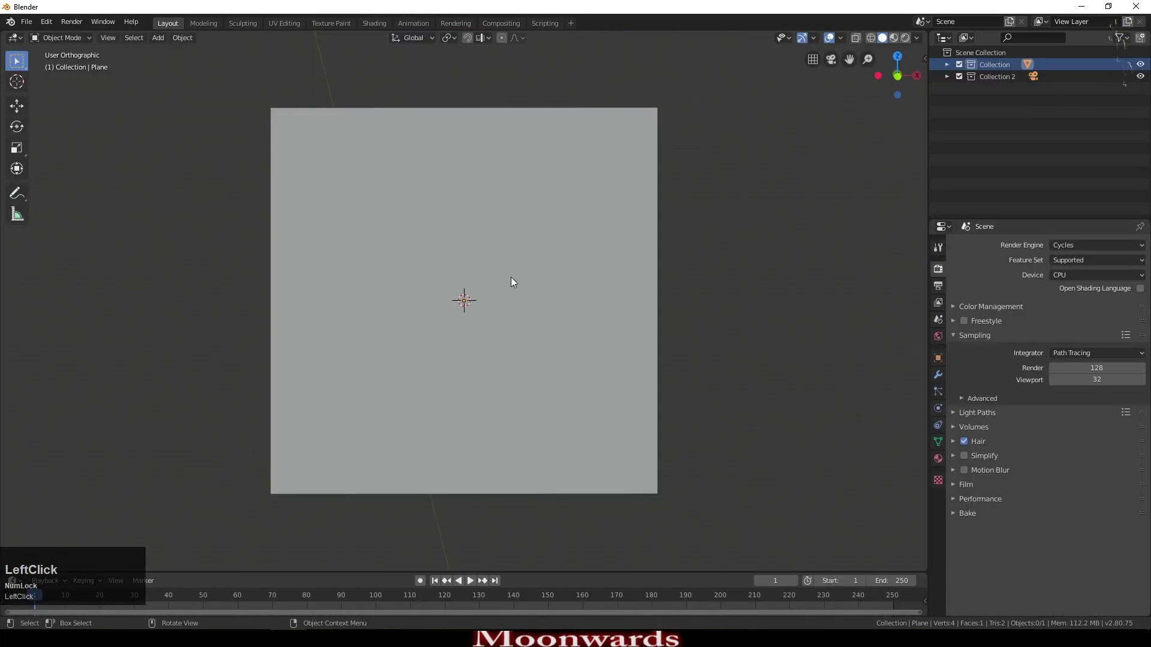
# Step: Rename the plane's material to Wallpaper
pyautogui.click(938, 458)
pyautogui.click(1027, 284)
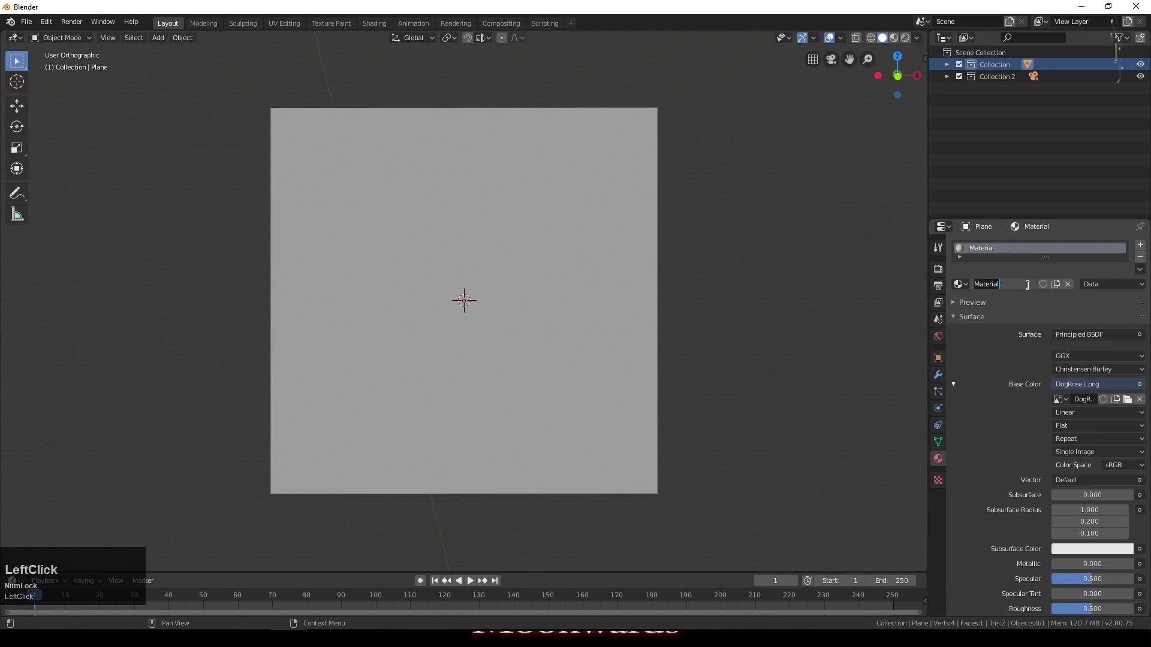
pyautogui.write('Wallpaper')
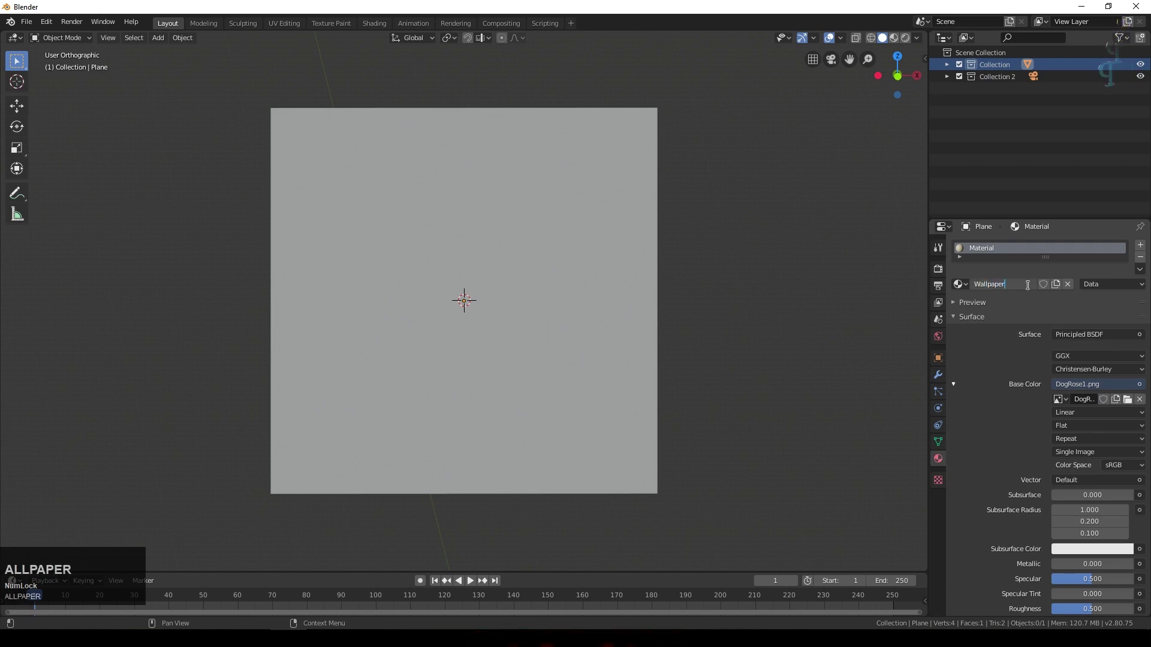
pyautogui.press('Return')
# Step: Show the material preview in the Layout viewport and save the file as WallPStrip1.blend
pyautogui.click(893, 37)
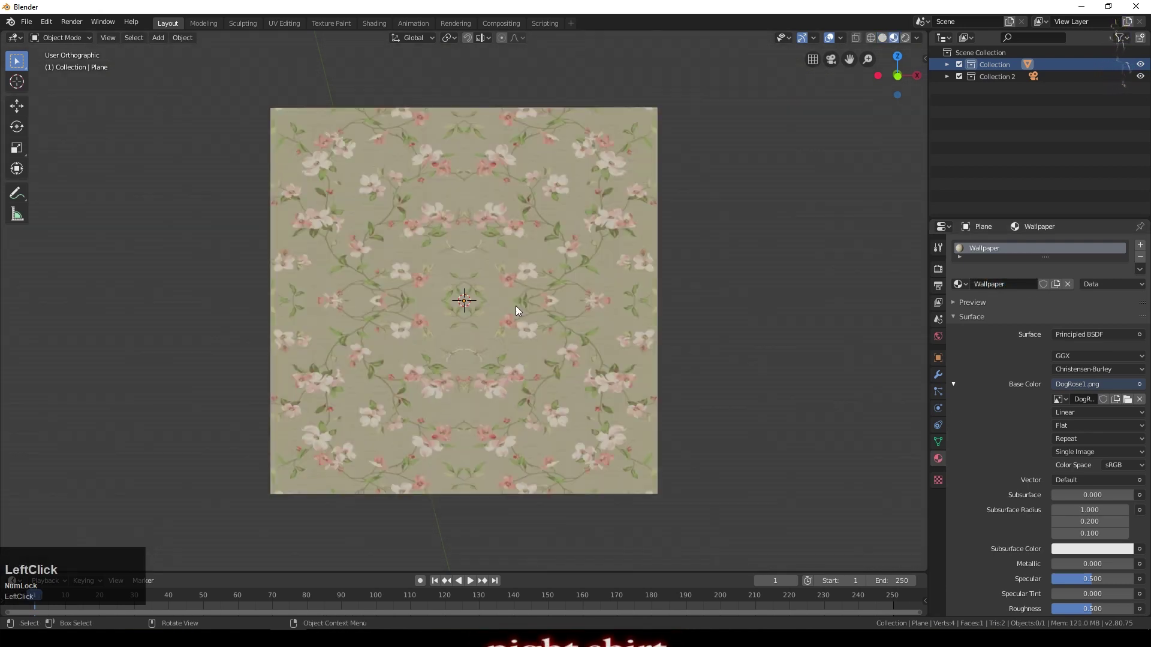
pyautogui.hotkey('ctrl', 's')
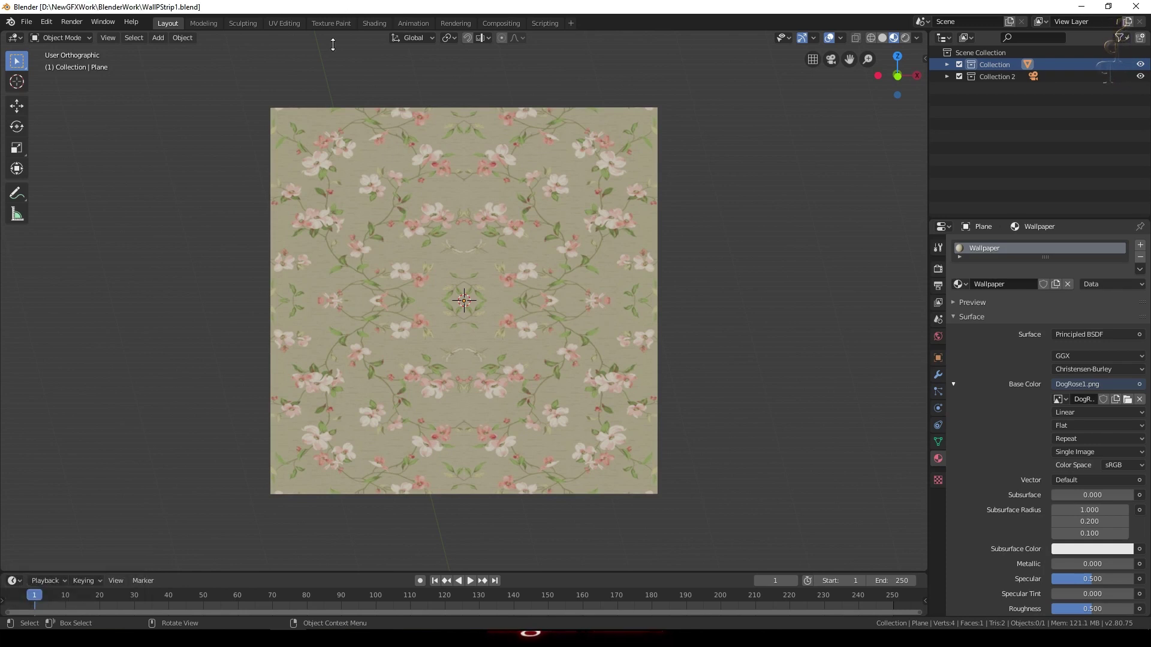
# Step: Add a NURBS path and move it in the top view so it lies in front of the plane
pyautogui.hotkey('shift', 'a')
pyautogui.moveTo(482, 229)
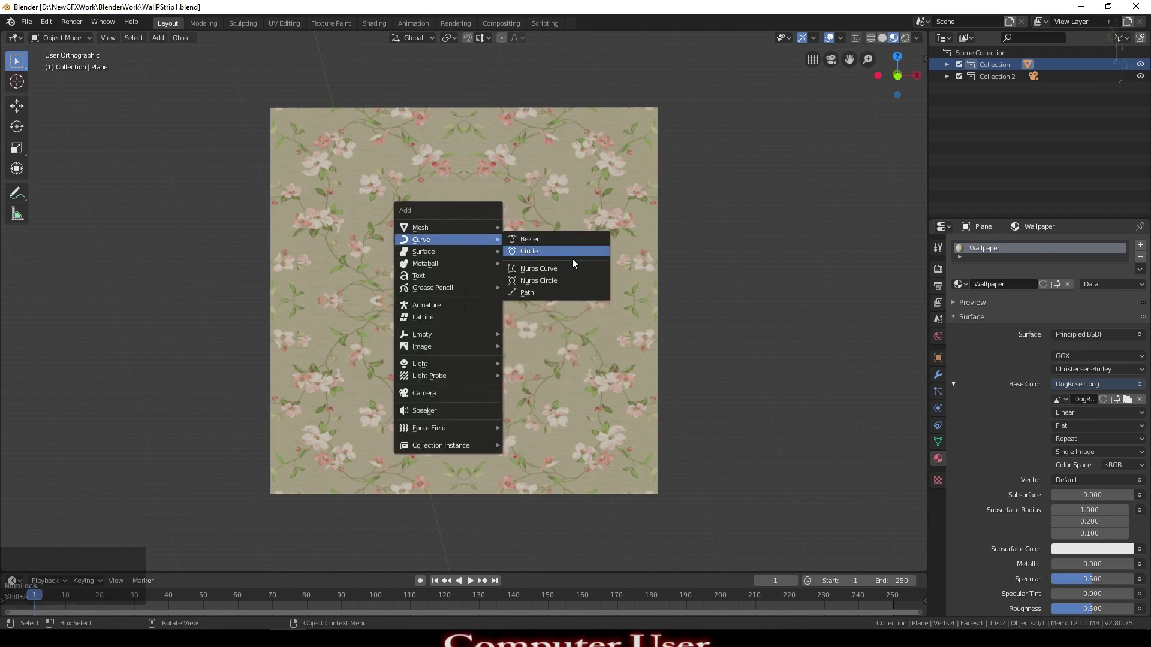
pyautogui.click(562, 297)
pyautogui.press('KP_7')
pyautogui.press('g')
pyautogui.click(571, 438)
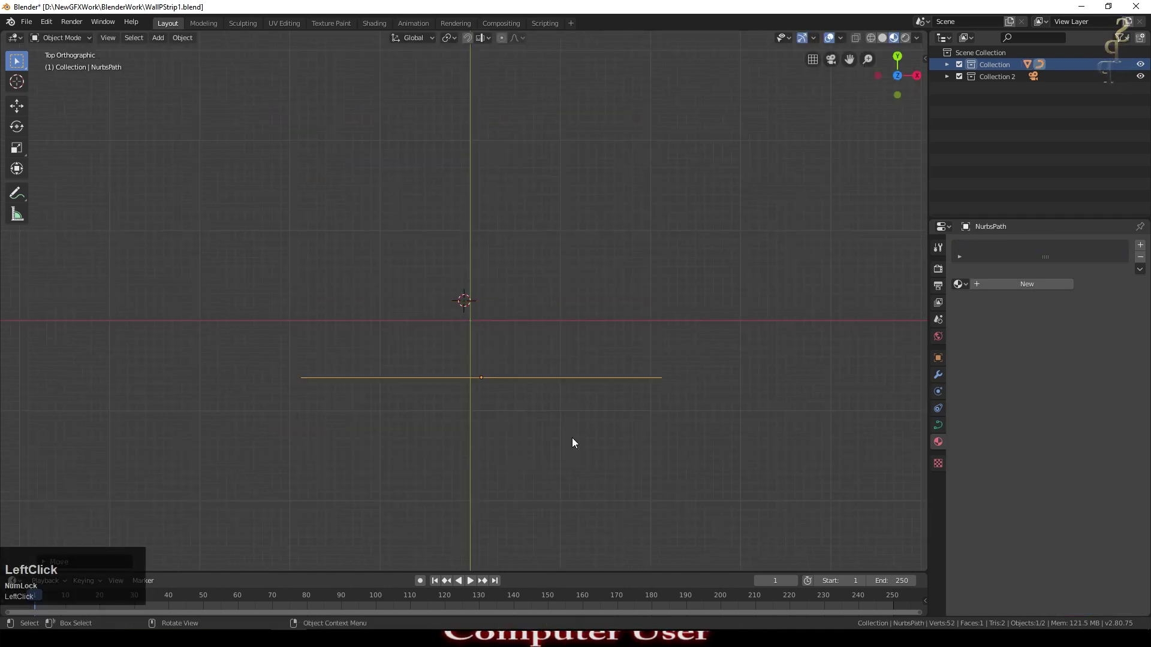
pyautogui.press('Tab')
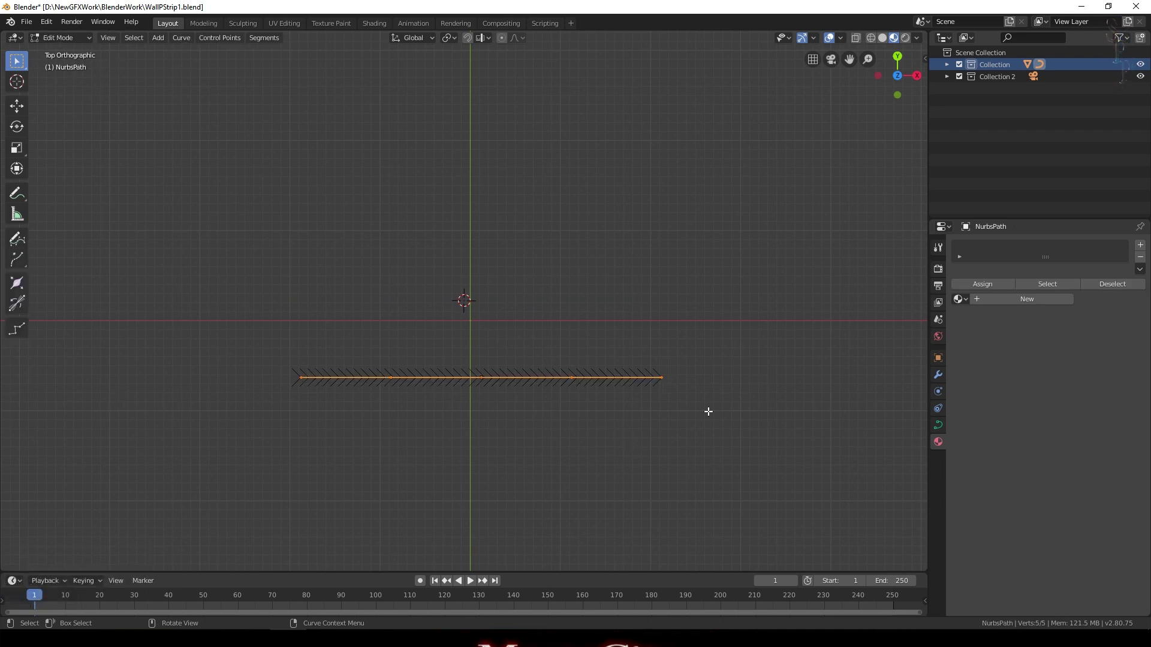
pyautogui.press('Tab')
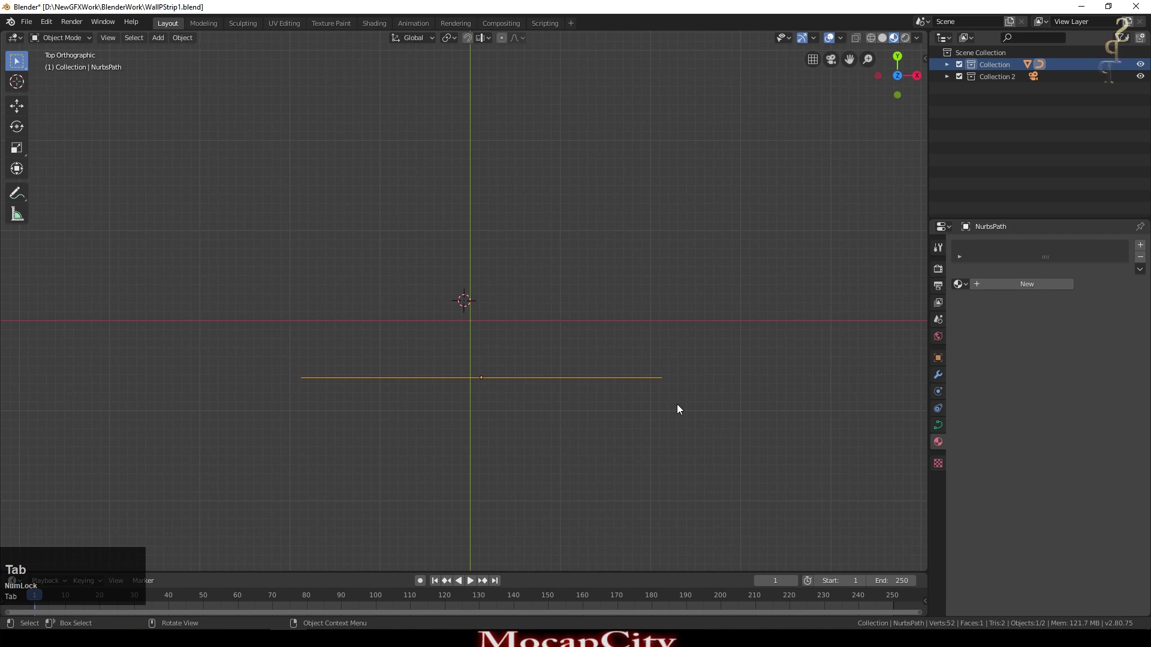
pyautogui.press('r')
pyautogui.rightClick(487, 534)
# Step: Rotate the NURBS path 90° about the global Y axis so it stands vertically in front of the plane
pyautogui.moveTo(487, 534); pyautogui.dragTo(806, 434, button='middle')
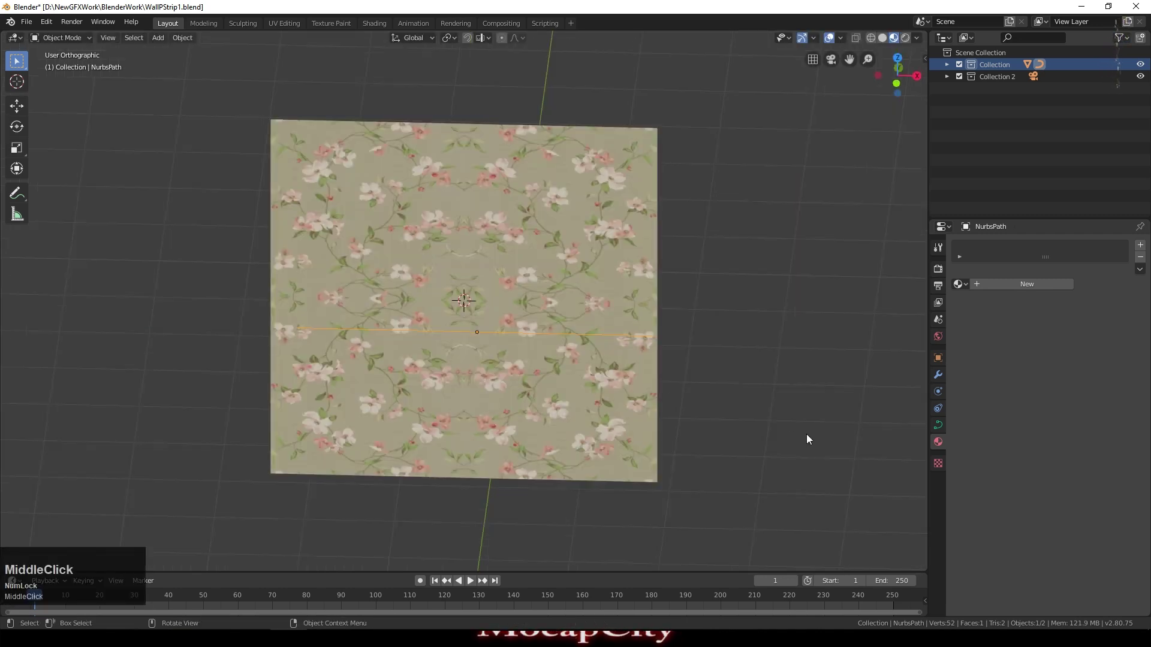
pyautogui.write('ry')
pyautogui.write('90')
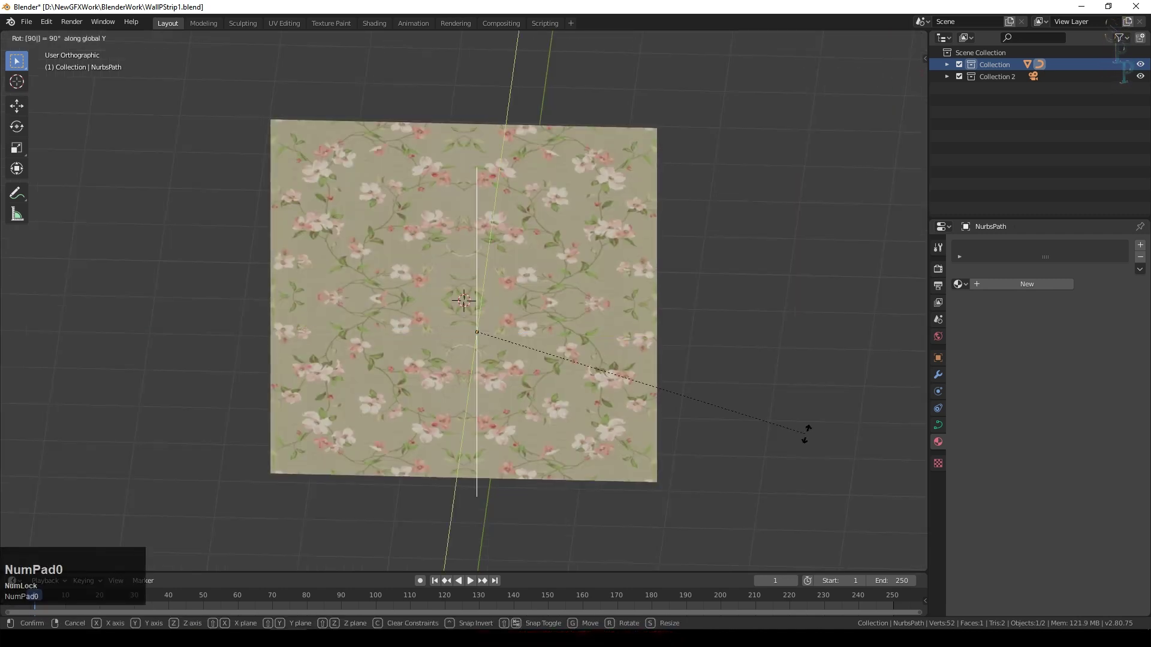
pyautogui.press('KP_Enter')
# Step: In Edit Mode, shift all the path's control points in the front view toward the plane's left side, its upper end level with the plane's top
pyautogui.press('Tab')
pyautogui.moveTo(807, 434); pyautogui.dragTo(577, 372, button='middle')
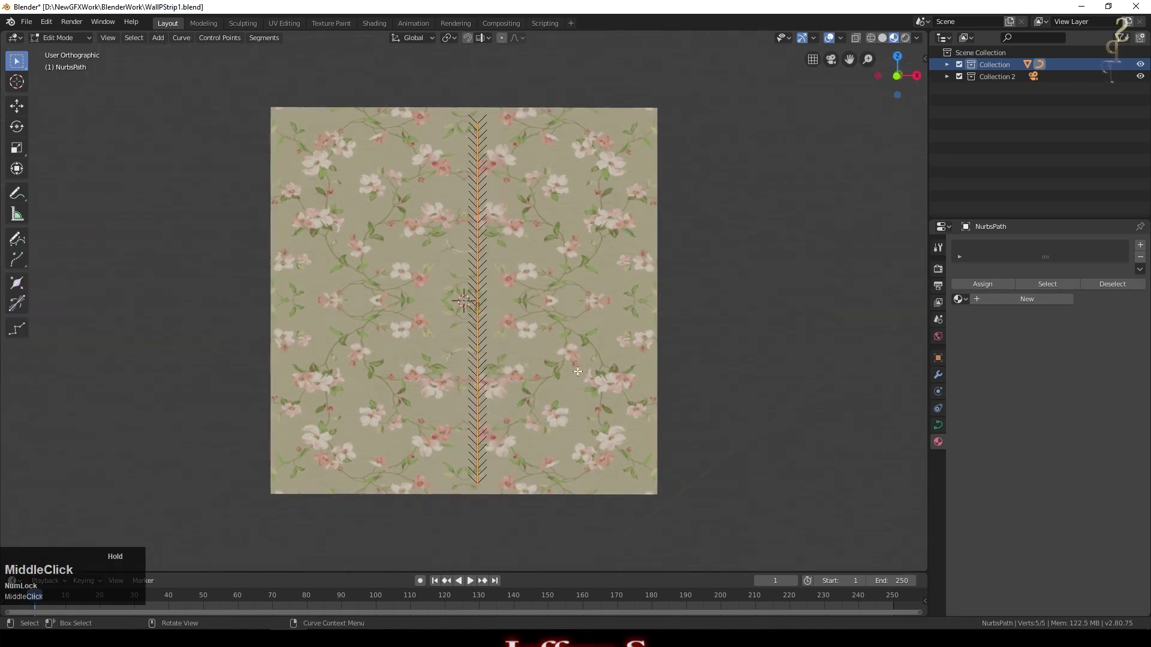
pyautogui.press('KP_5')
pyautogui.press('g')
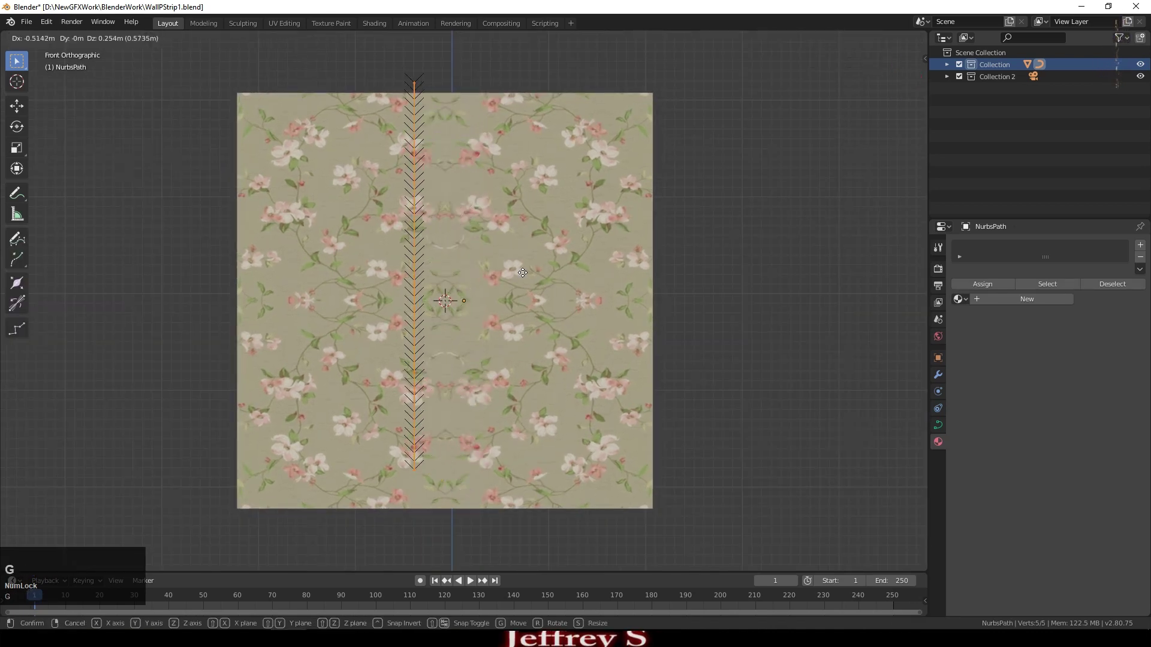
pyautogui.click(433, 290)
# Step: Move the path's bottom control point beyond the plane's lower edge toward the right, and its middle point far past the right edge
pyautogui.click(323, 483)
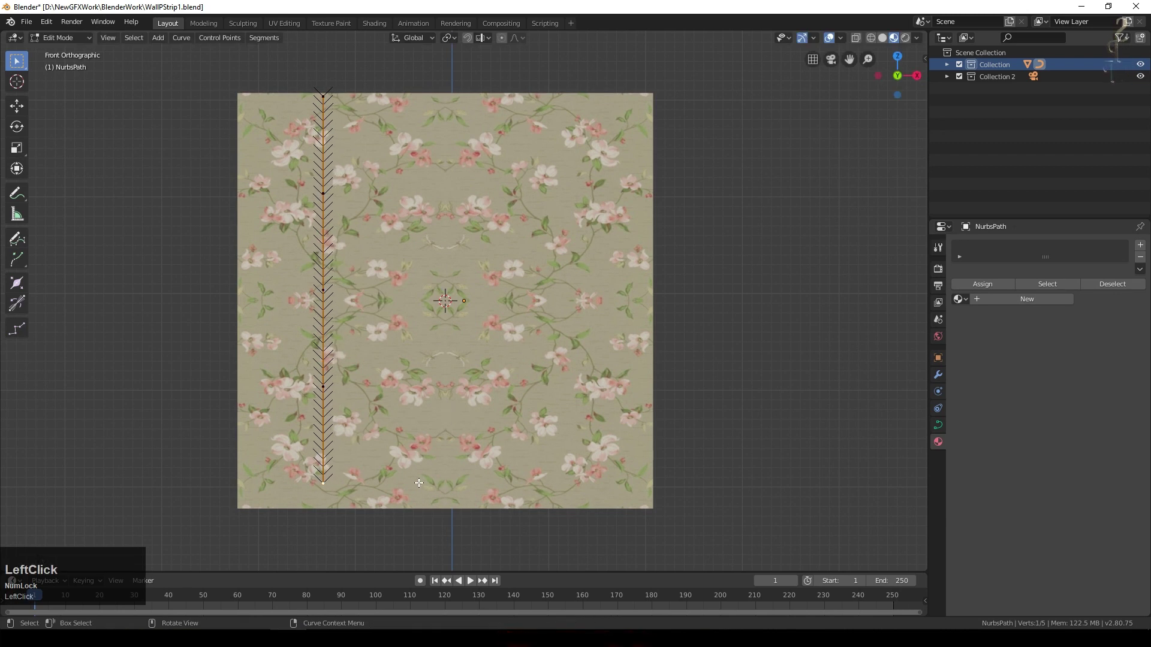
pyautogui.press('g')
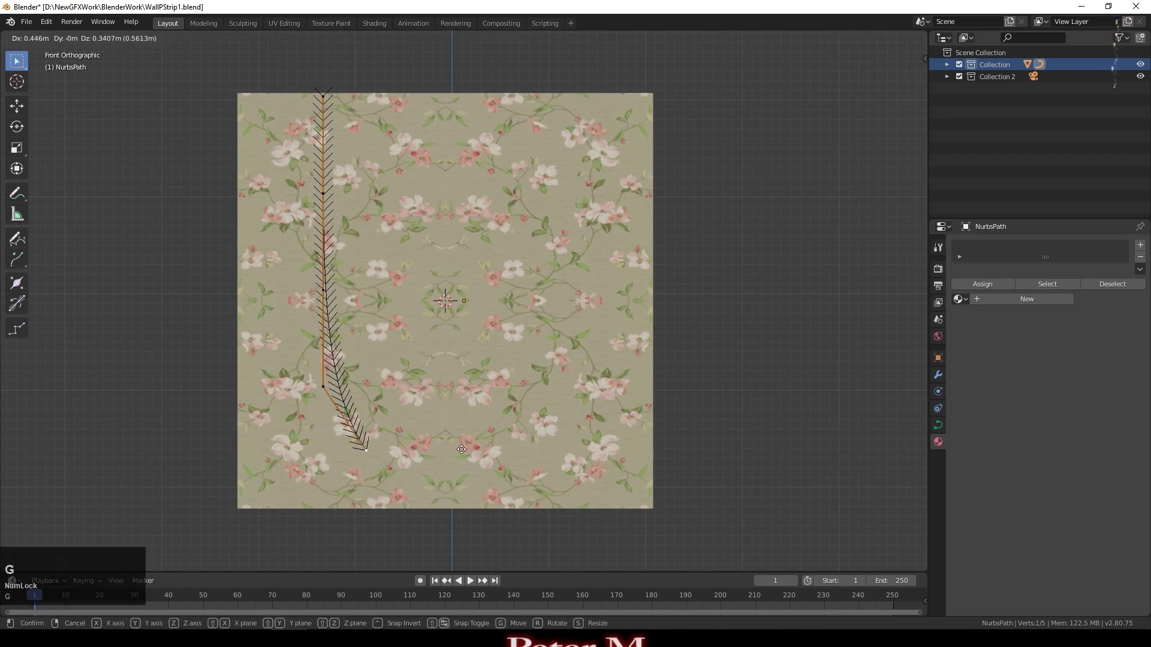
pyautogui.click(706, 560)
pyautogui.rightClick(319, 291)
pyautogui.click(320, 292)
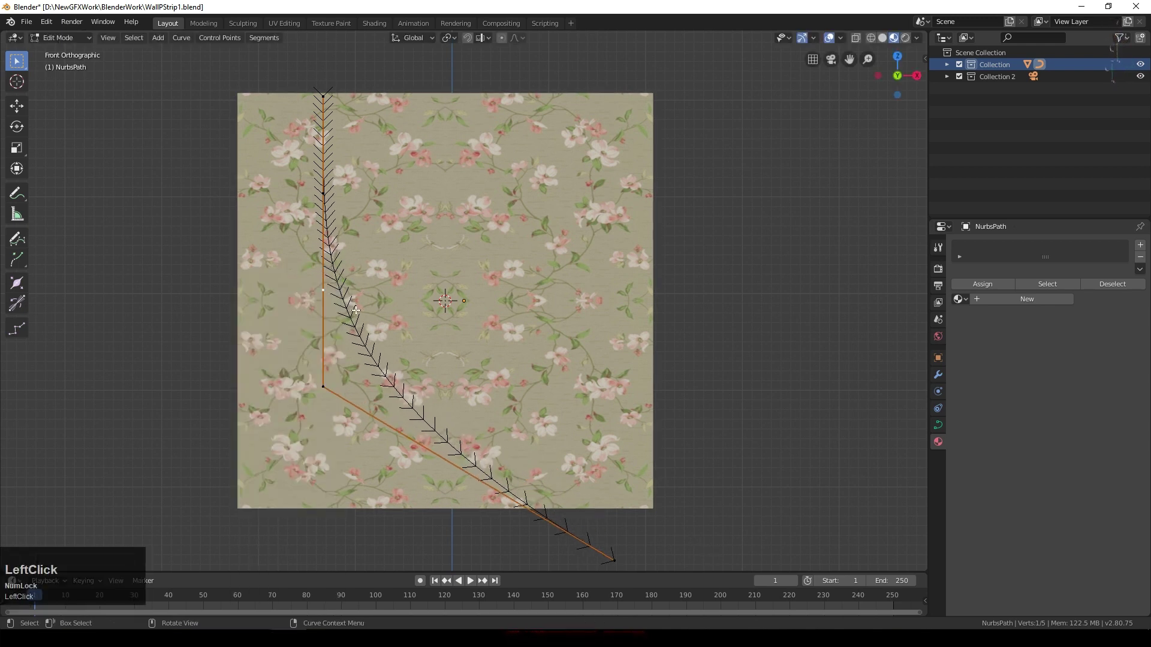
pyautogui.press('g')
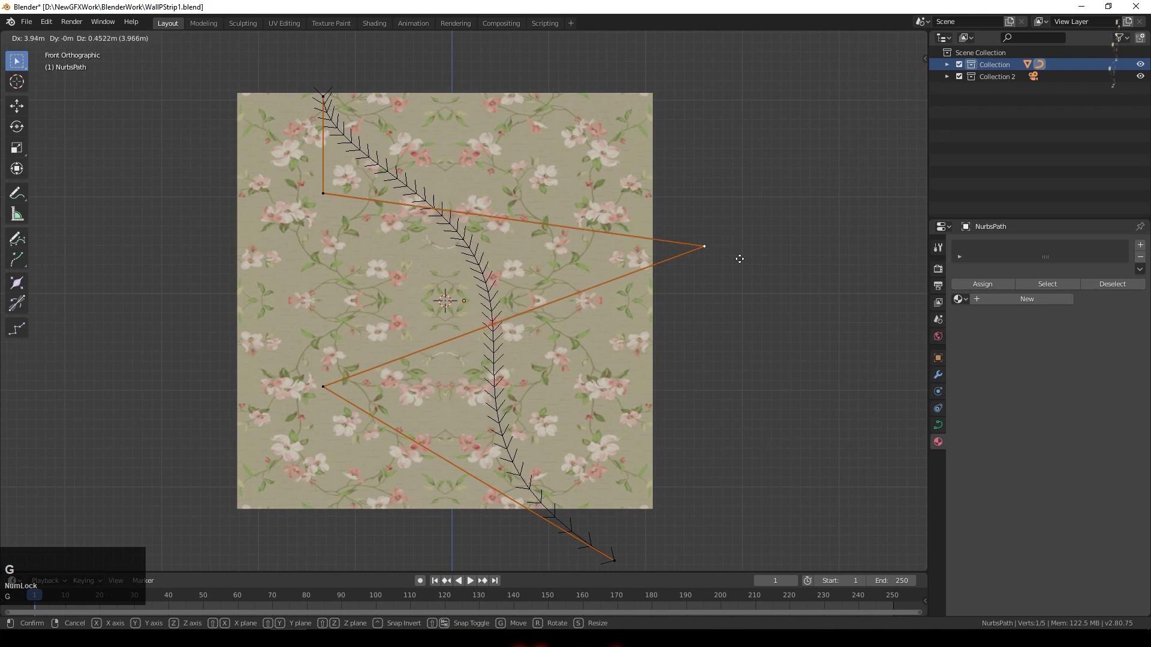
pyautogui.click(887, 245)
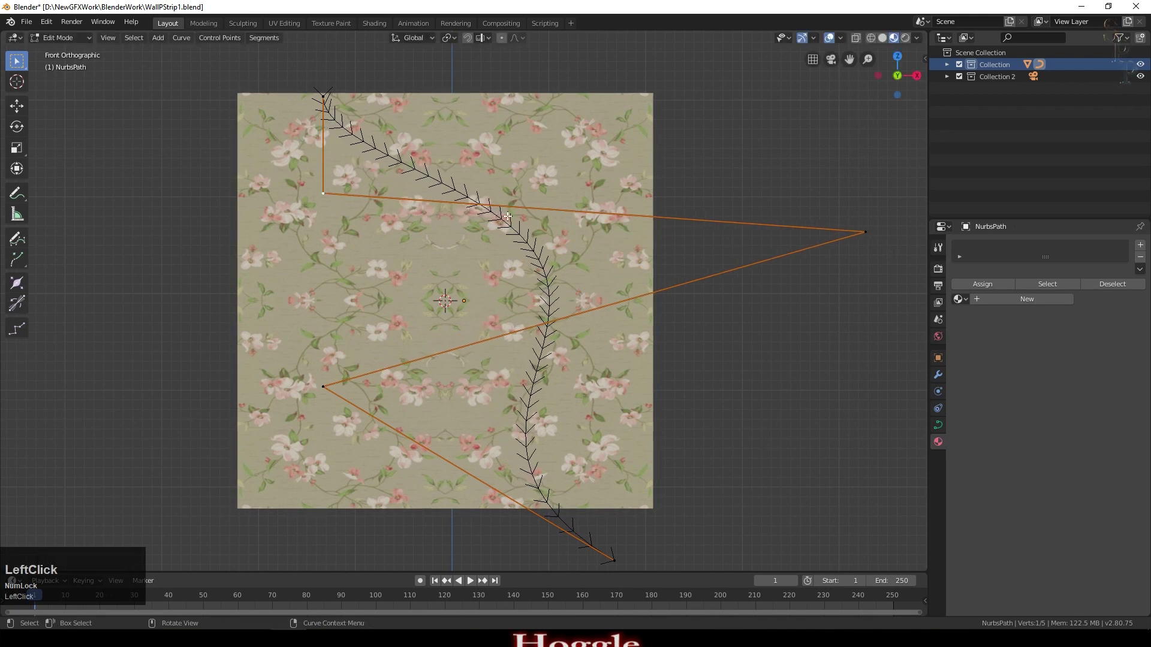
# Step: Move the path's second control point down near the plane's left edge and its fourth point near the bottom edge, then select all points
pyautogui.click(323, 193)
pyautogui.press('g')
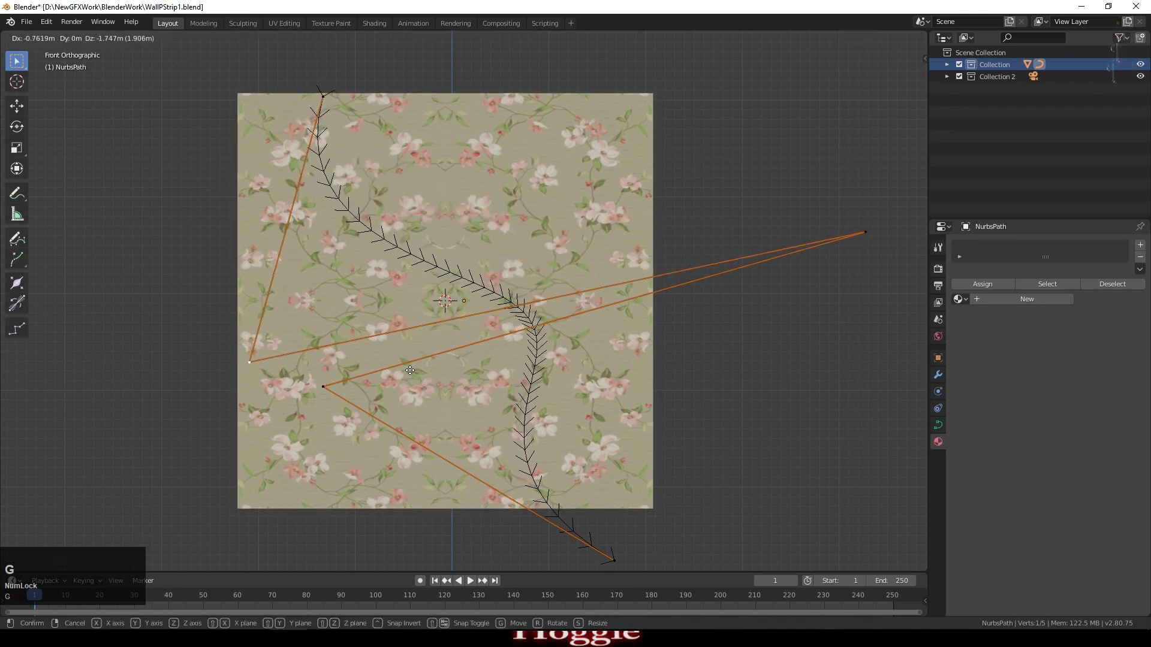
pyautogui.click(407, 371)
pyautogui.click(323, 387)
pyautogui.press('g')
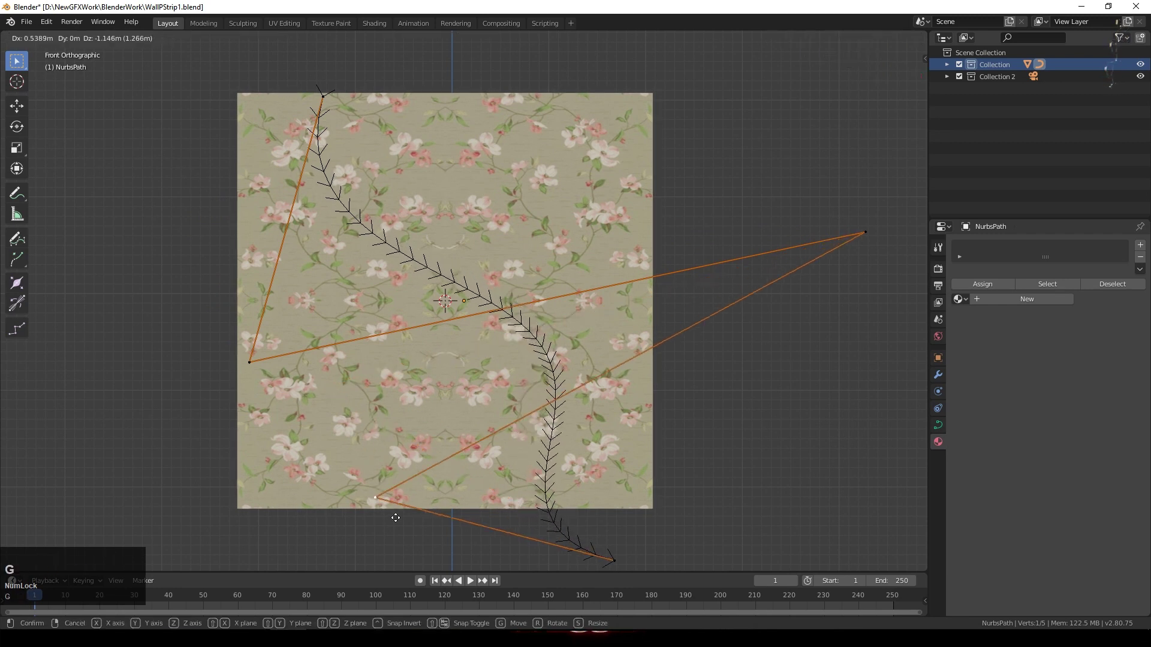
pyautogui.click(367, 521)
pyautogui.press('a')
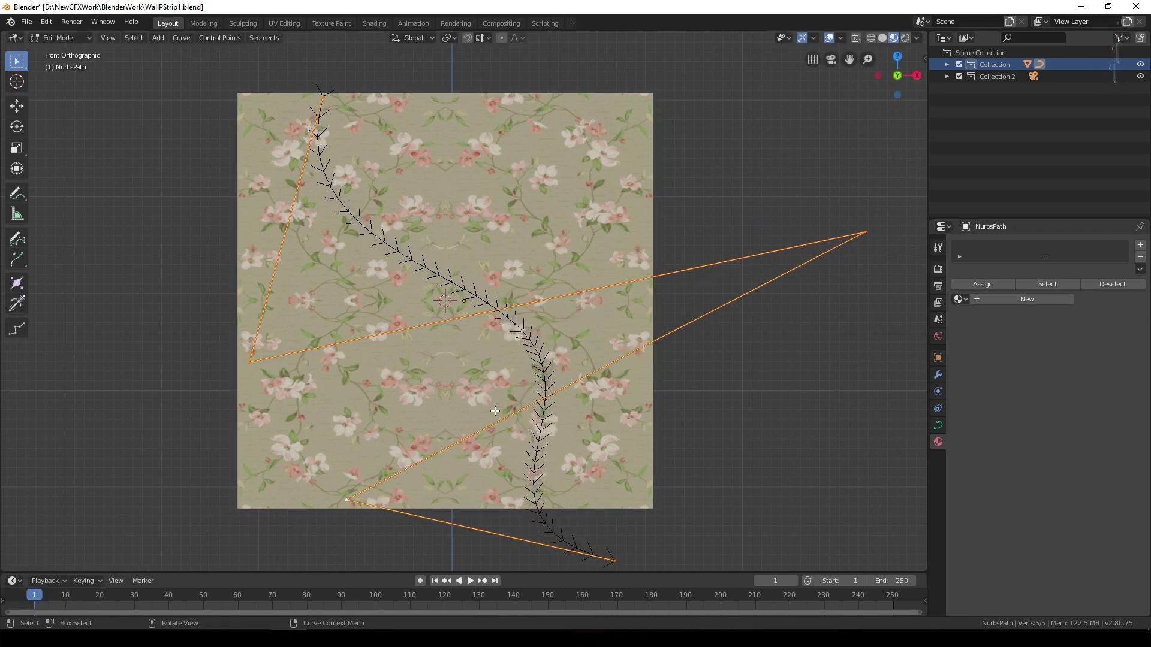
# Step: Subdivide the whole path, and pull its far right and far left corner control points inward to soften the zigzag
pyautogui.rightClick(494, 411)
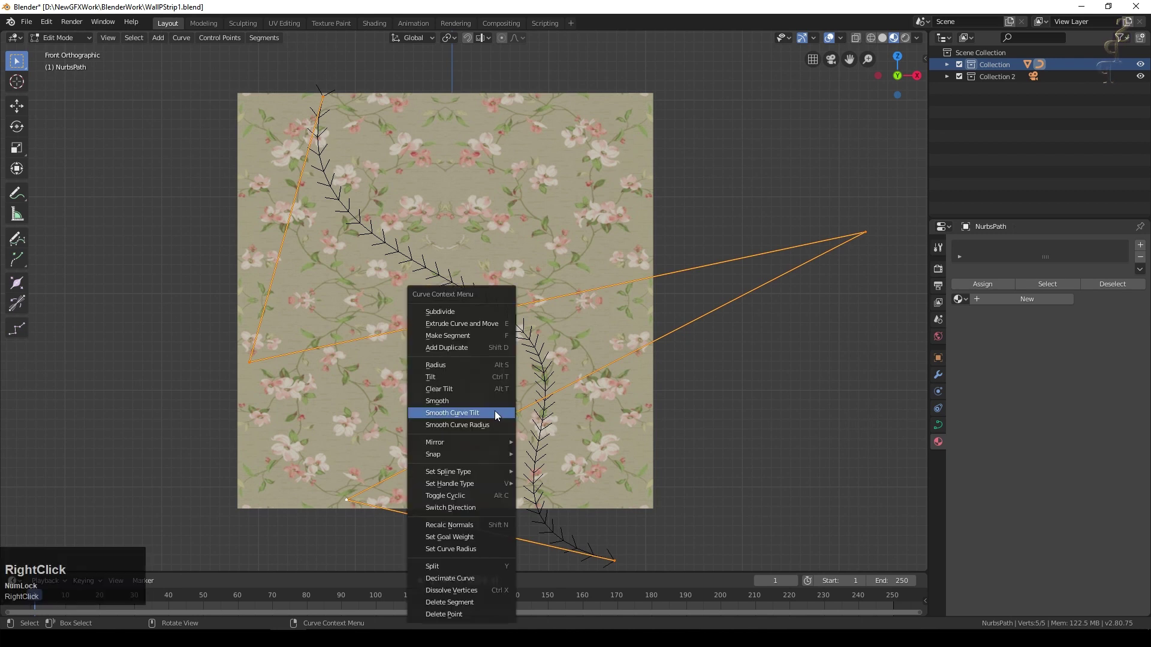
pyautogui.click(463, 312)
pyautogui.click(569, 310)
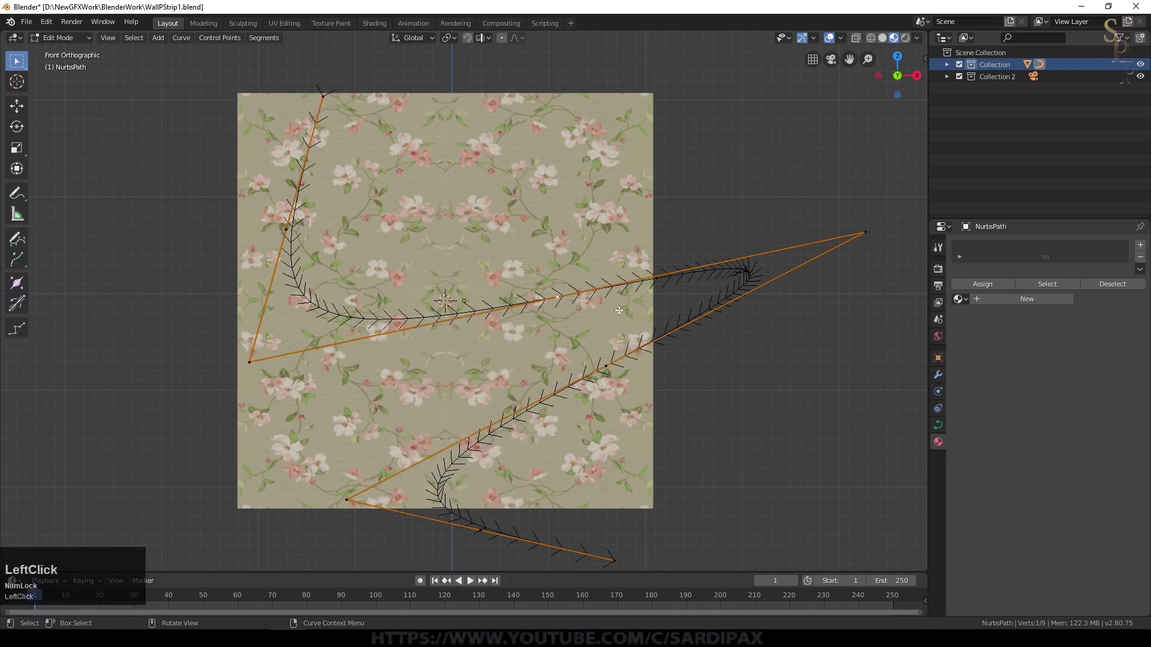
pyautogui.click(886, 233)
pyautogui.moveTo(886, 233); pyautogui.dragTo(597, 333)
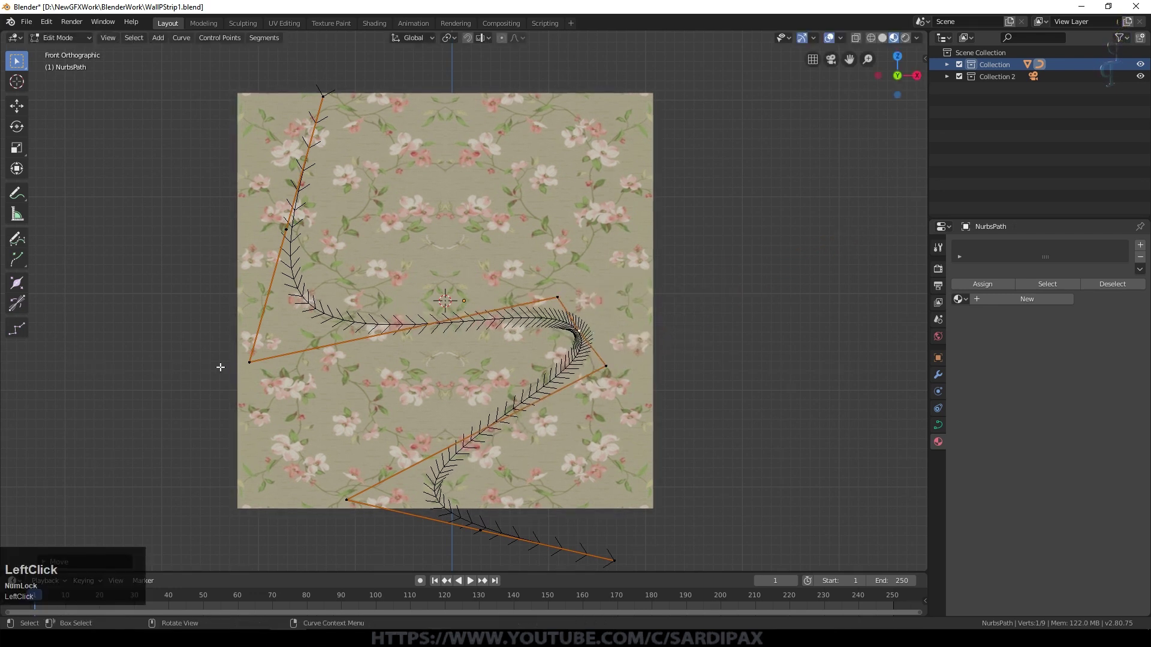
pyautogui.moveTo(251, 359); pyautogui.dragTo(378, 295)
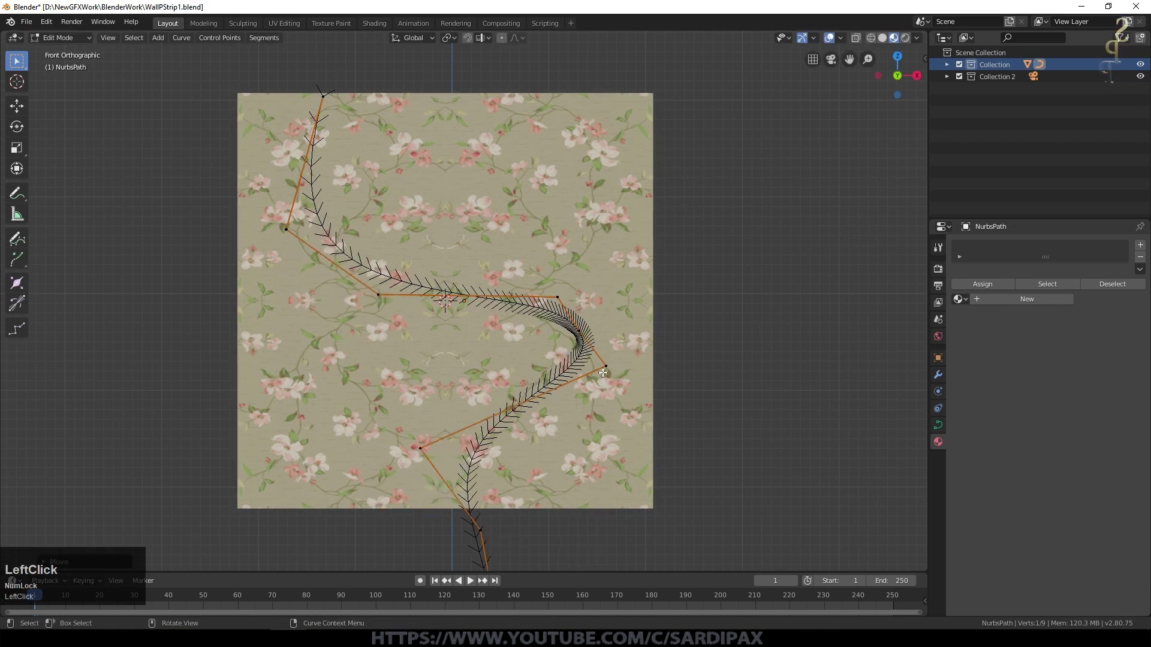
# Step: Spread the path's inner control points into a wide, smooth S curve, raising the lower left point and bulging it toward the plane's right edge
pyautogui.click(604, 369)
pyautogui.press('g')
pyautogui.click(603, 432)
pyautogui.click(558, 298)
pyautogui.press('g')
pyautogui.click(579, 331)
pyautogui.press('g')
pyautogui.click(619, 283)
pyautogui.click(409, 442)
pyautogui.press('g')
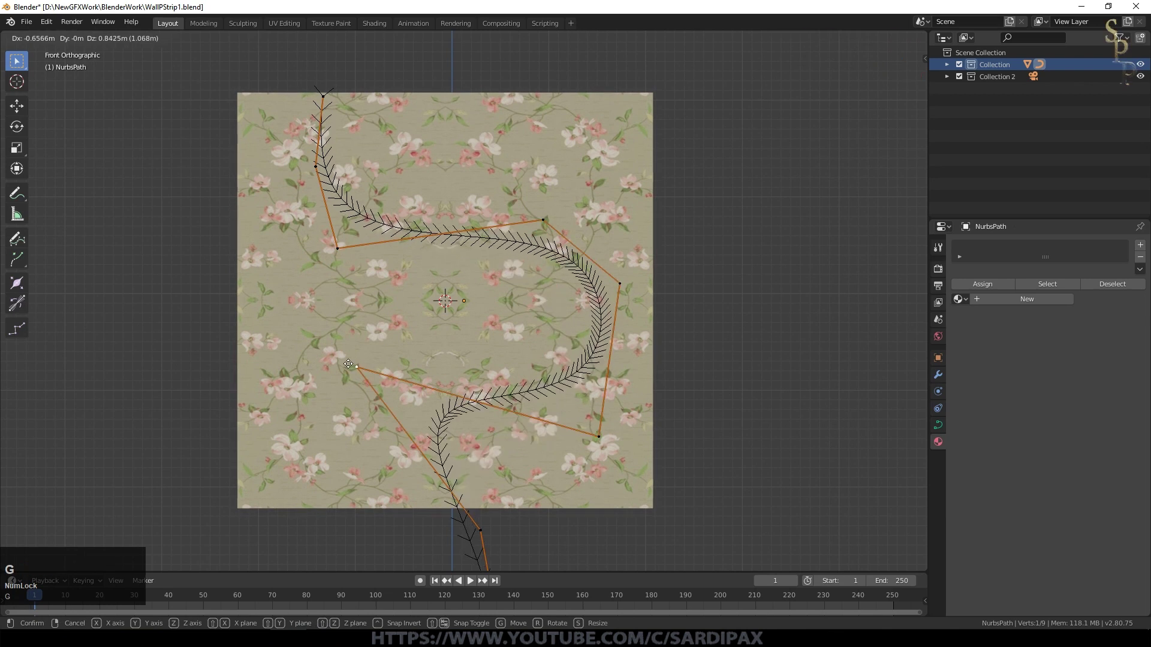
pyautogui.click(357, 381)
pyautogui.press('Tab')
# Step: Rename the NURBS path as StripPath and the wallpaper plane as Wall
pyautogui.moveTo(491, 420); pyautogui.dragTo(661, 431, button='middle')
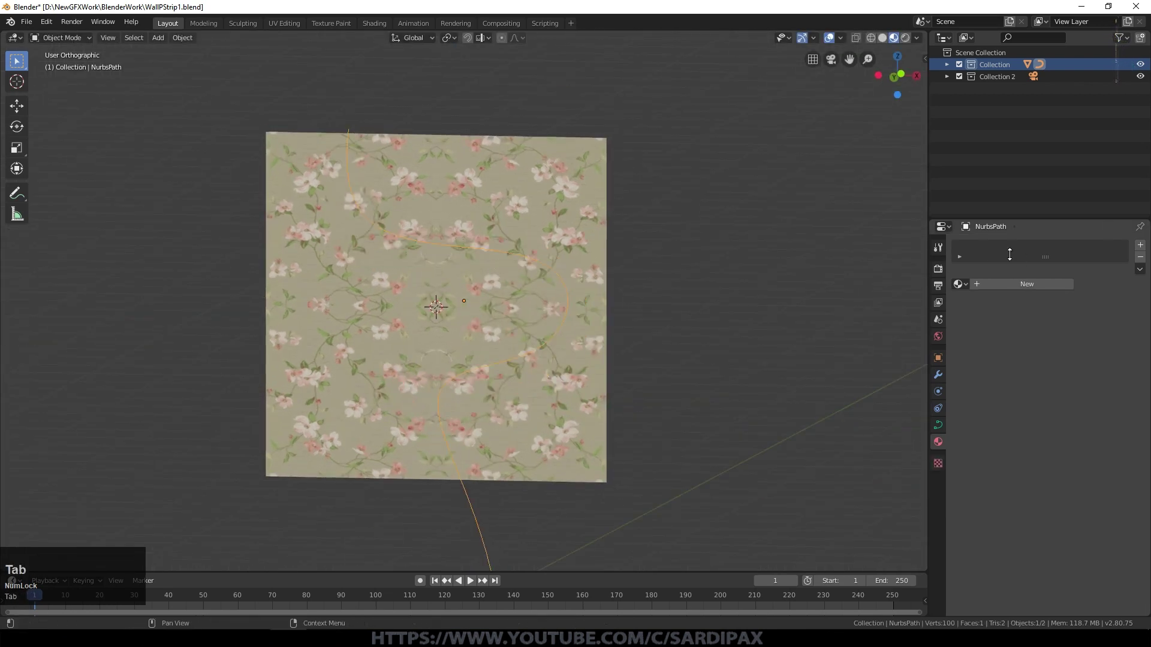
pyautogui.click(947, 64)
pyautogui.doubleClick(995, 76)
pyautogui.write('Str')
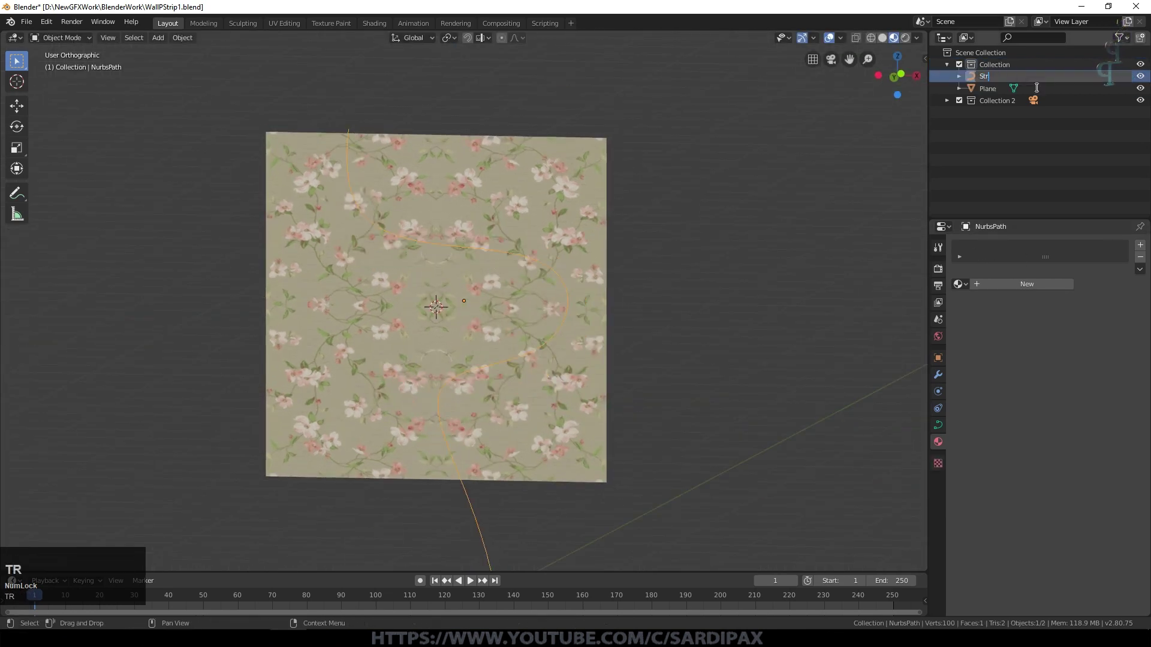
pyautogui.write('ipPath')
pyautogui.press('Return')
pyautogui.doubleClick(986, 87)
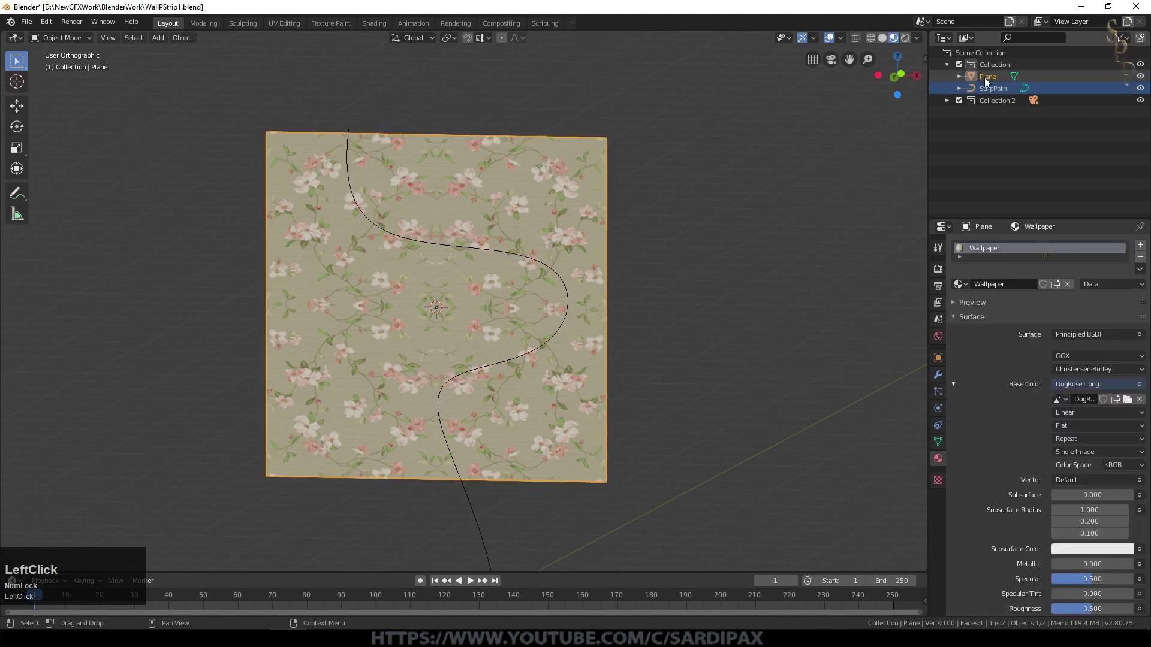
pyautogui.write('Wall')
pyautogui.press('Return')
pyautogui.click(984, 160)
# Step: Adjust StripPath's distance from the wall by moving it along the global Y axis
pyautogui.moveTo(728, 243); pyautogui.dragTo(809, 274, button='middle')
pyautogui.click(458, 447)
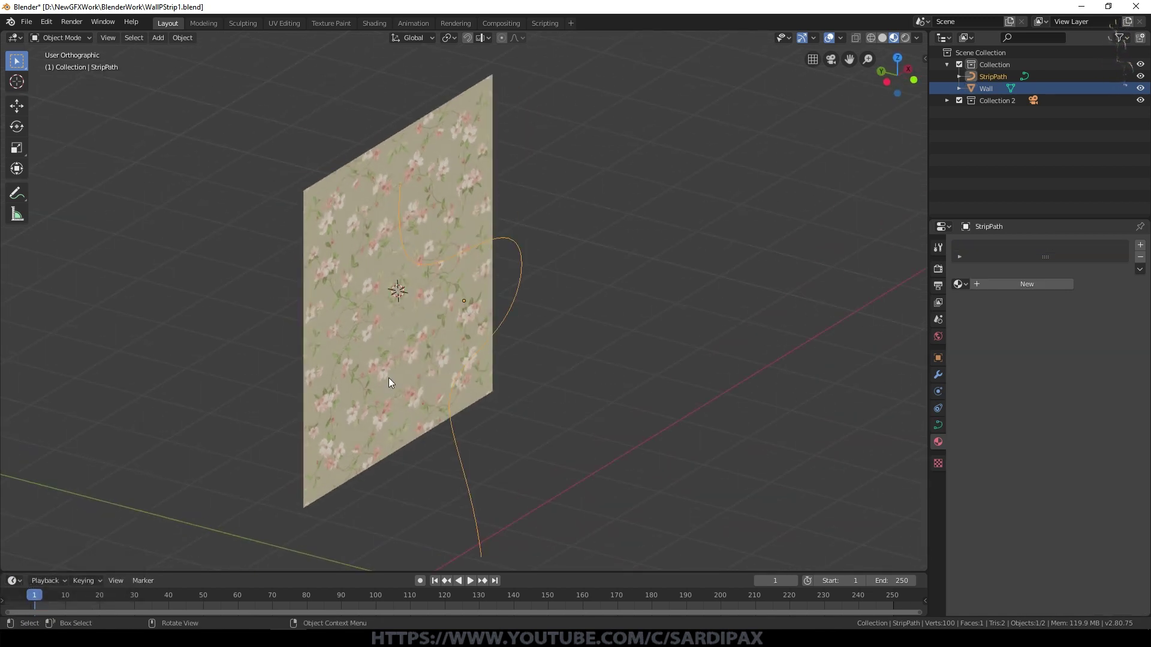
pyautogui.press('g')
pyautogui.press('y')
pyautogui.click(454, 407)
# Step: Add a cube at the 3D cursor beside the wall in the front view and scale it down to a tiny block
pyautogui.moveTo(608, 437); pyautogui.dragTo(542, 405, button='middle')
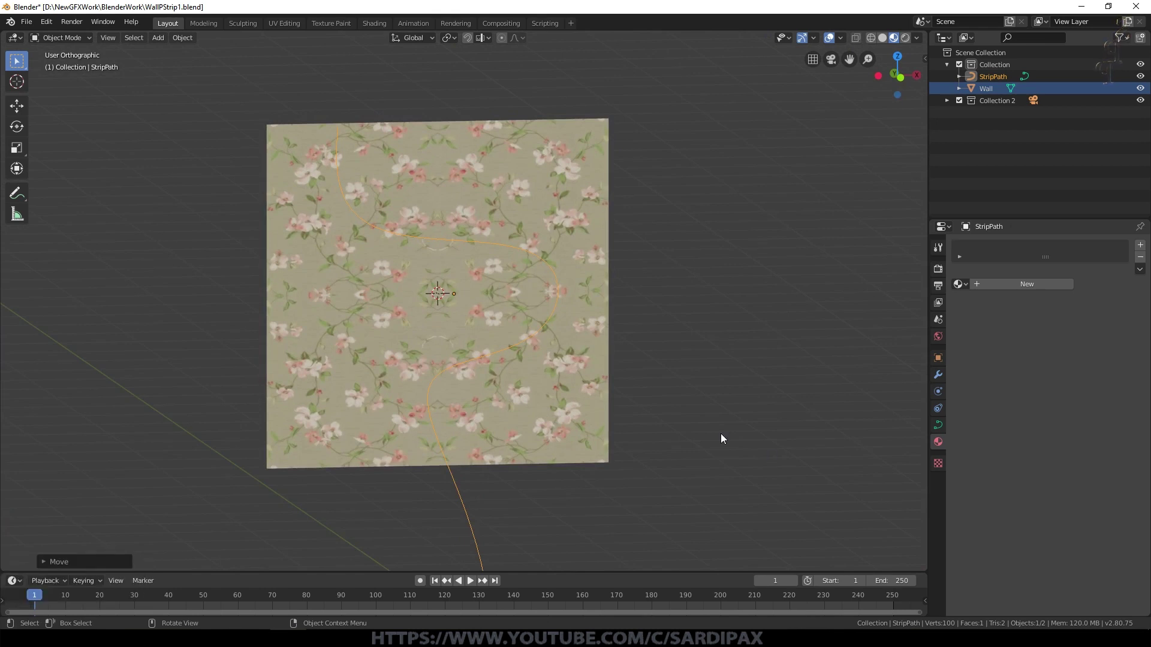
pyautogui.press('KP_1')
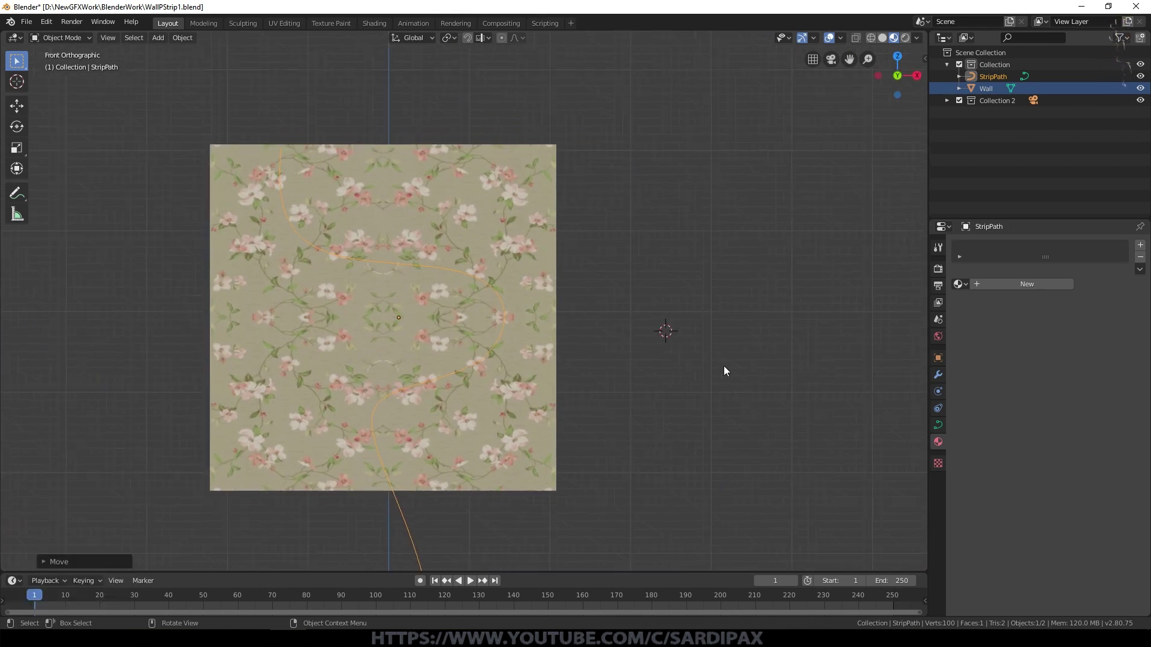
pyautogui.hotkey('shift', 'a')
pyautogui.moveTo(722, 365)
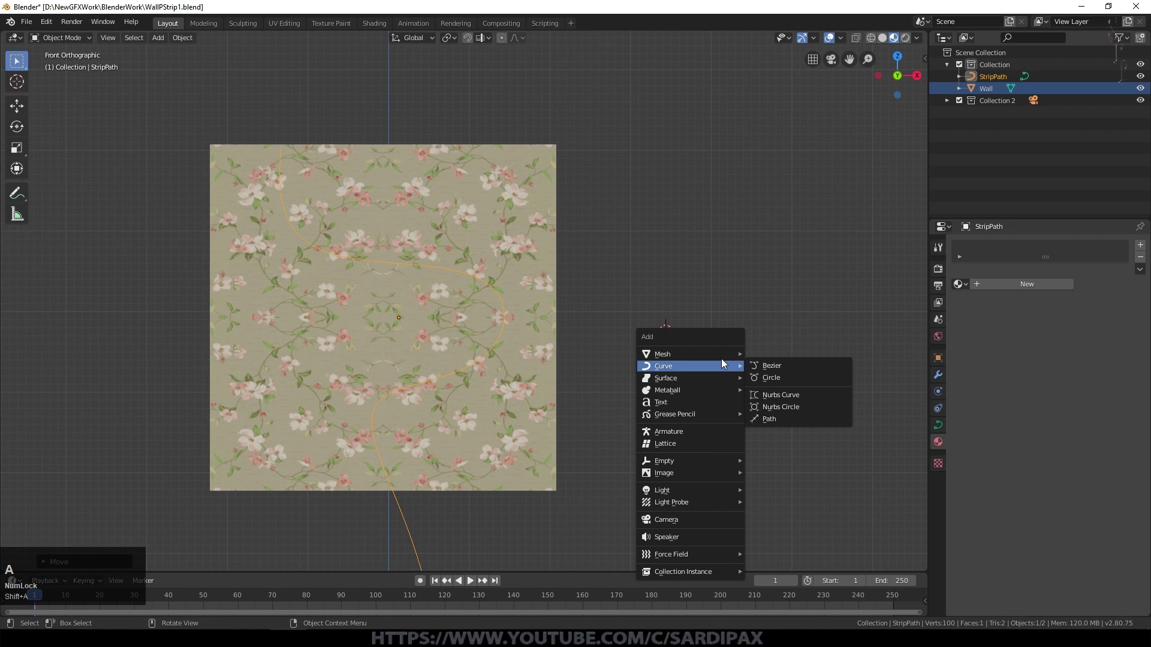
pyautogui.click(763, 366)
pyautogui.press('s')
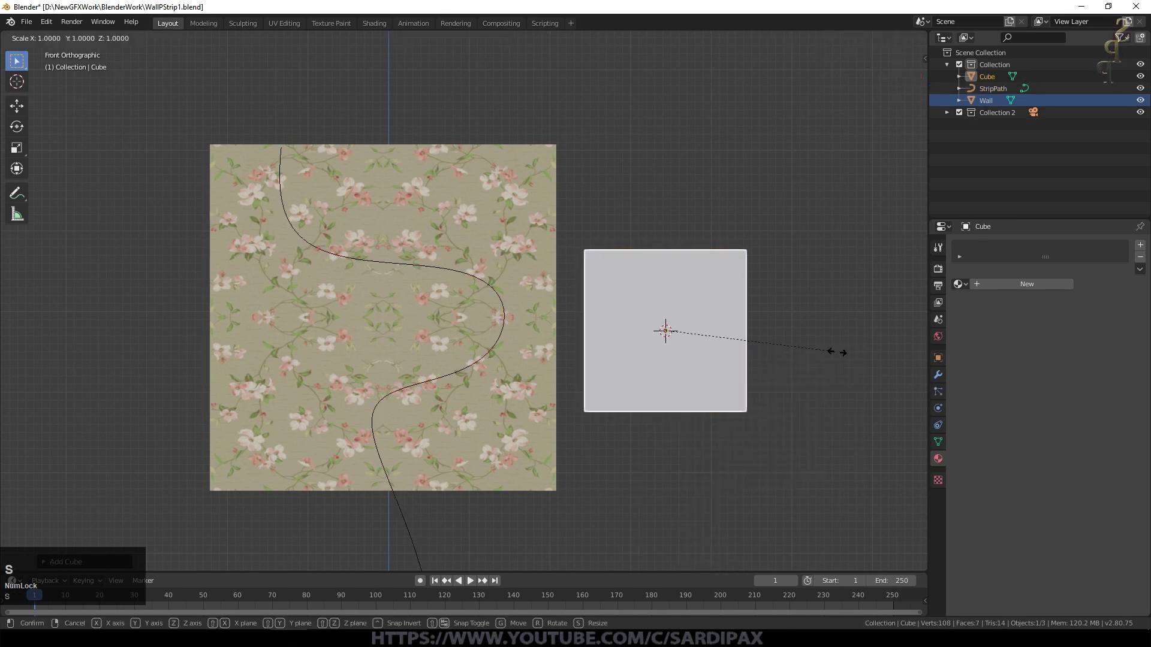
pyautogui.click(707, 333)
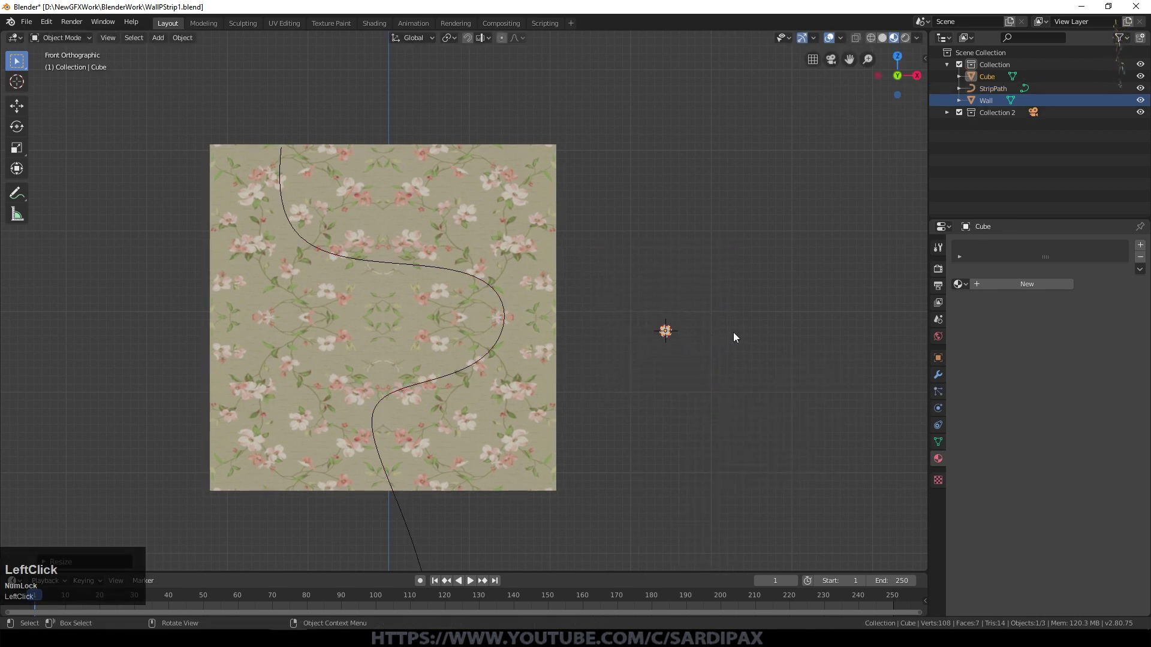
# Step: Stretch the tiny cube along X into a long thin bar and shrink the bar to roughly a third of that size
pyautogui.press('s')
pyautogui.press('x')
pyautogui.click(624, 343)
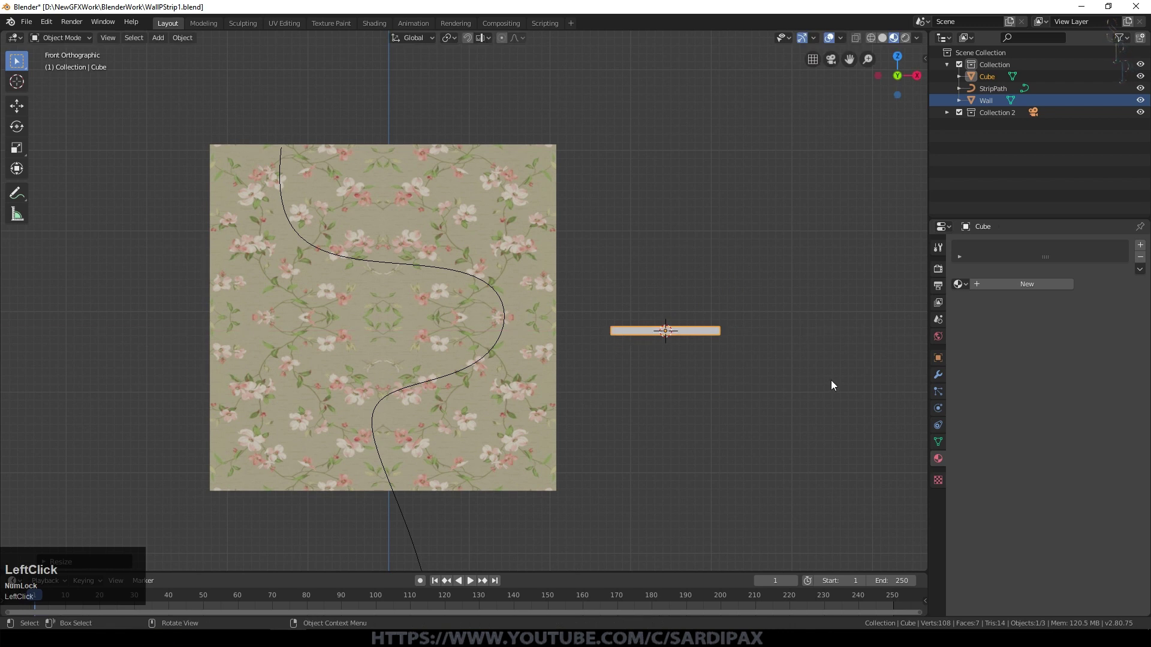
pyautogui.press('s')
pyautogui.press('x')
pyautogui.click(715, 366)
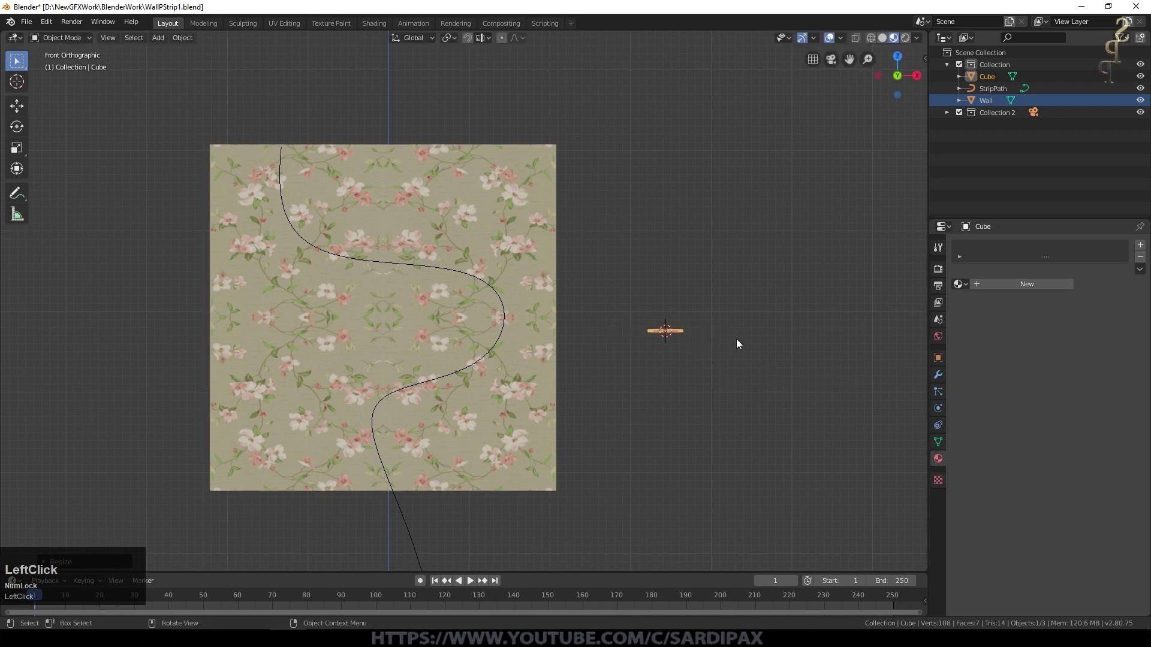
# Step: Give the bar a new material named Steel
pyautogui.press('KP_Decimal')
pyautogui.moveTo(693, 280); pyautogui.dragTo(765, 299, button='middle')
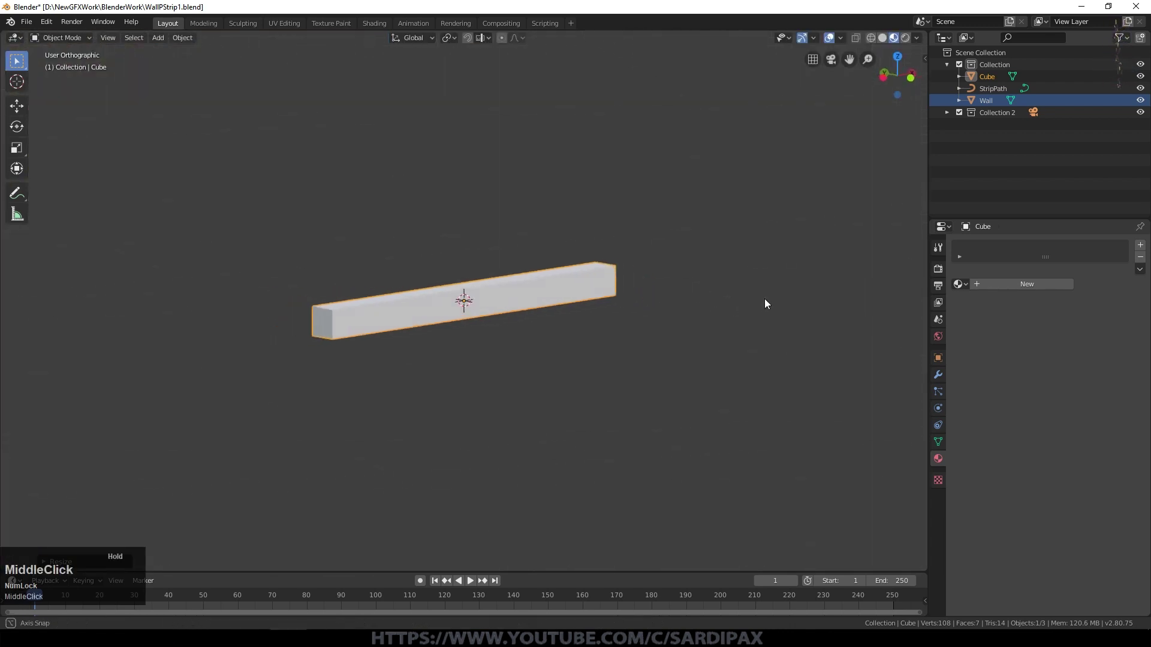
pyautogui.click(1007, 285)
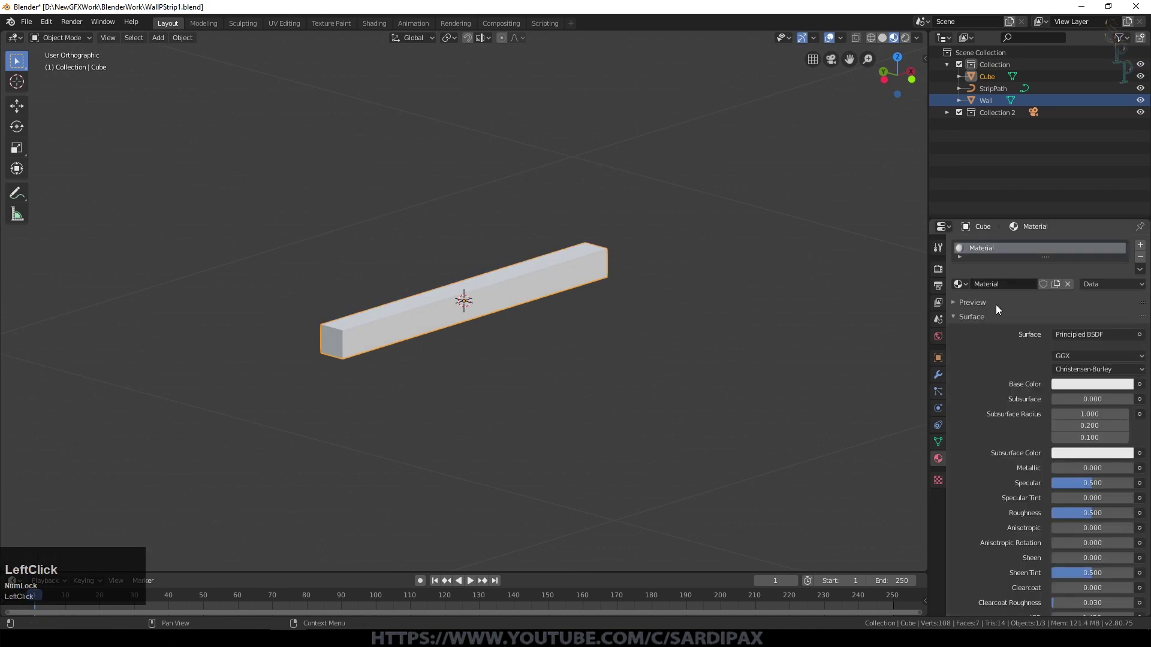
pyautogui.click(1015, 284)
pyautogui.write('Ste')
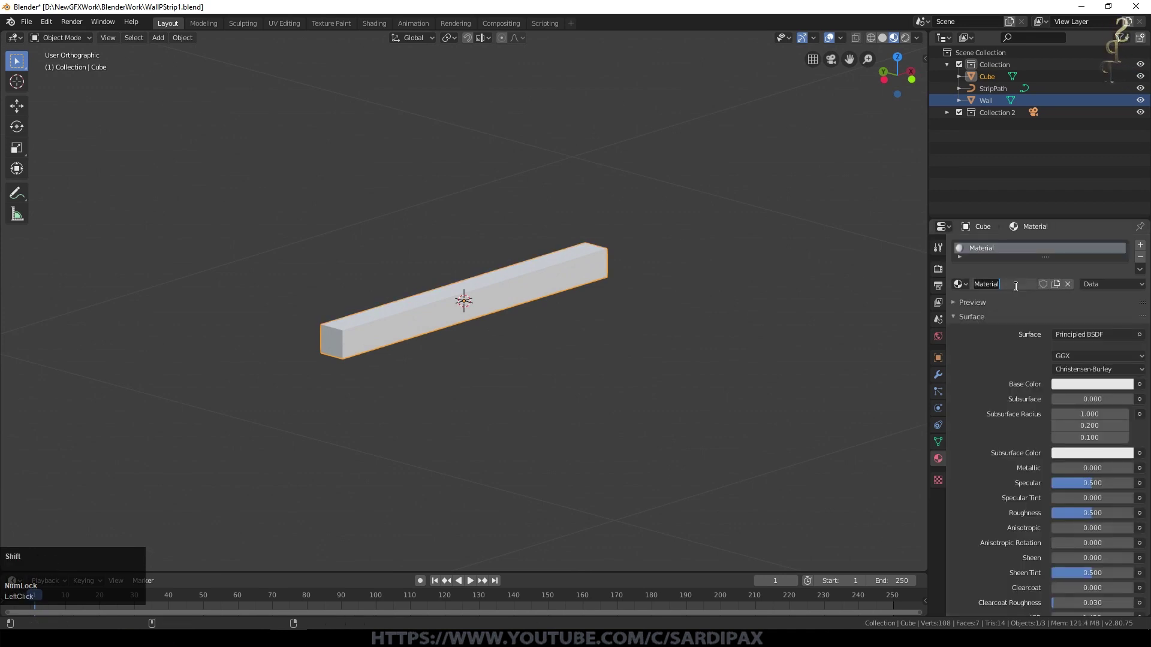
pyautogui.write('el')
pyautogui.press('Return')
# Step: Darken the Steel material's base color to mid grey, and set Metallic to 1.000 and Roughness to 0.133
pyautogui.click(1092, 384)
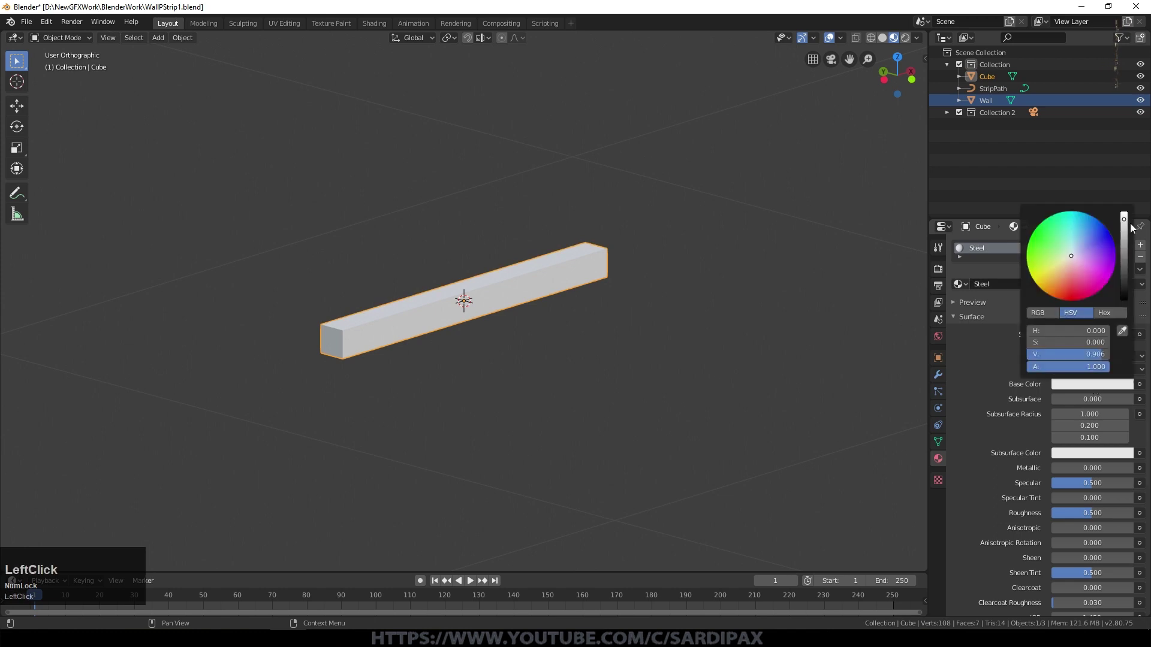
pyautogui.click(1125, 247)
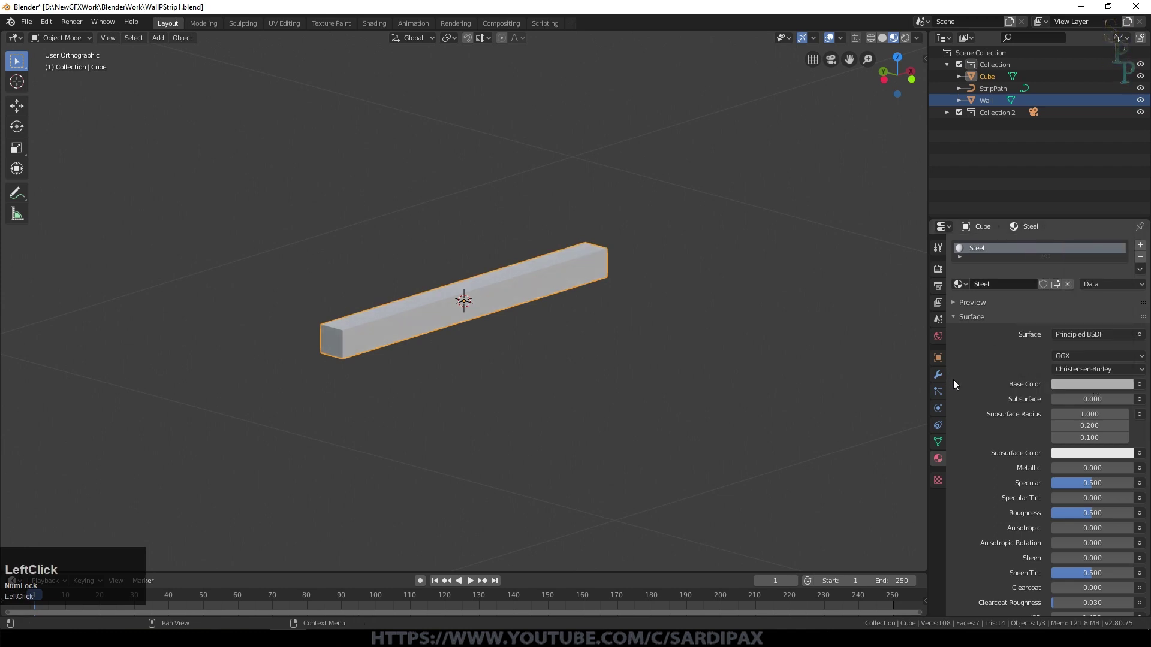
pyautogui.moveTo(1070, 468); pyautogui.dragTo(1132, 468)
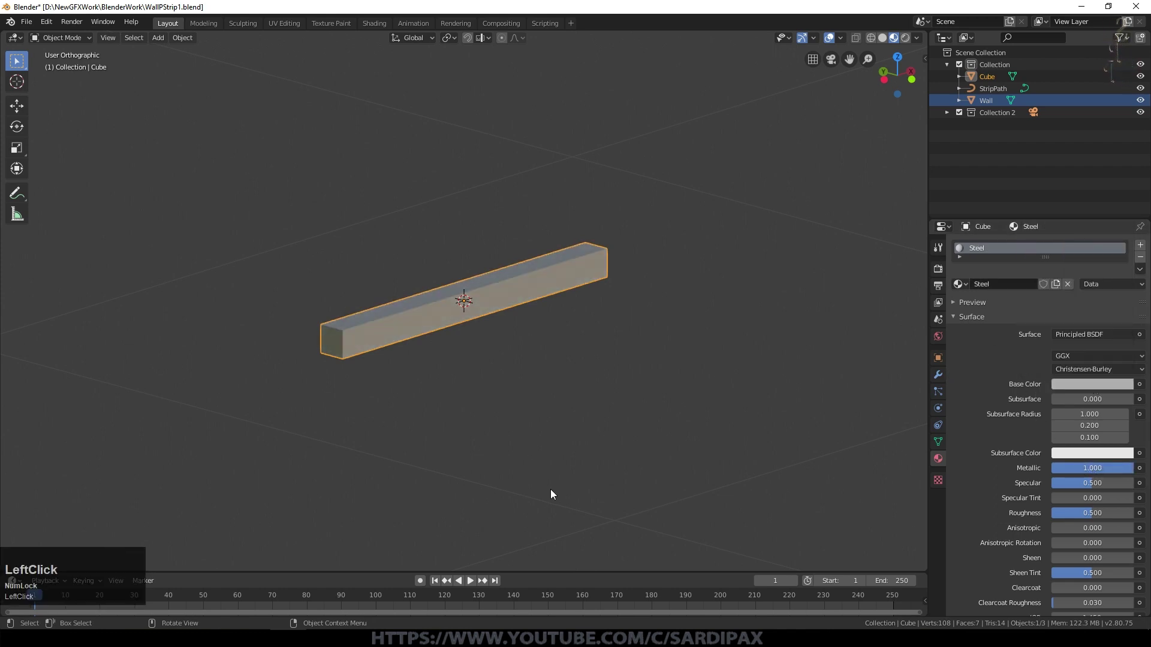
pyautogui.moveTo(1116, 468); pyautogui.dragTo(1122, 468)
pyautogui.moveTo(1118, 514); pyautogui.dragTo(1089, 514)
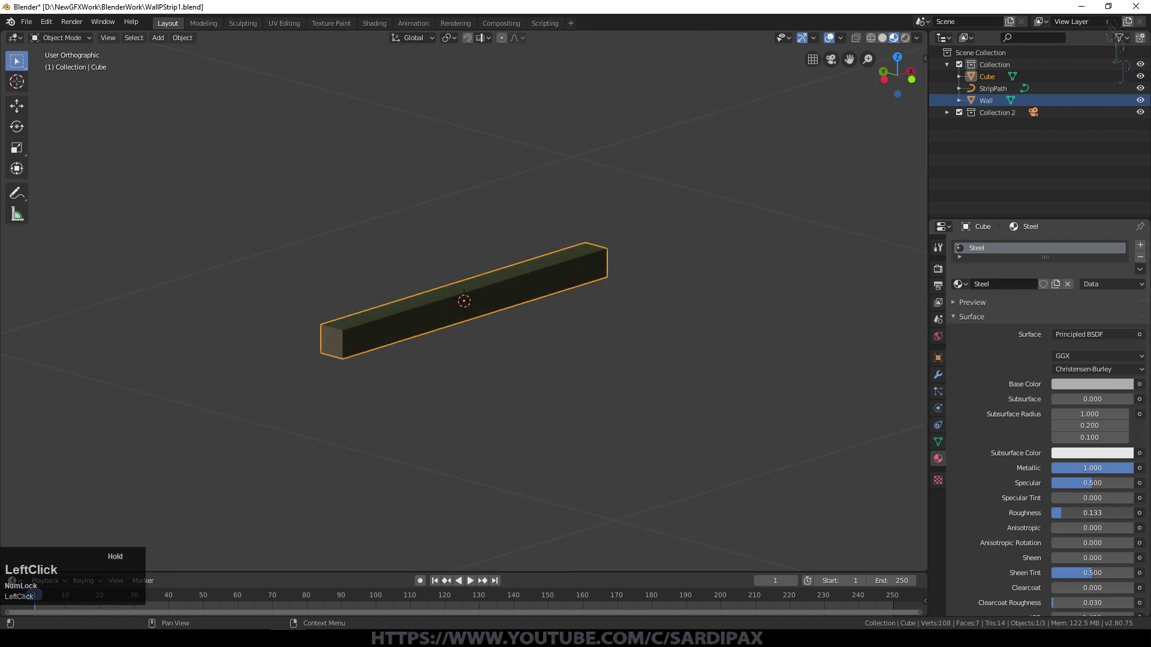
# Step: Rename the cube object as Blade
pyautogui.moveTo(718, 463); pyautogui.dragTo(690, 463, button='middle')
pyautogui.doubleClick(987, 77)
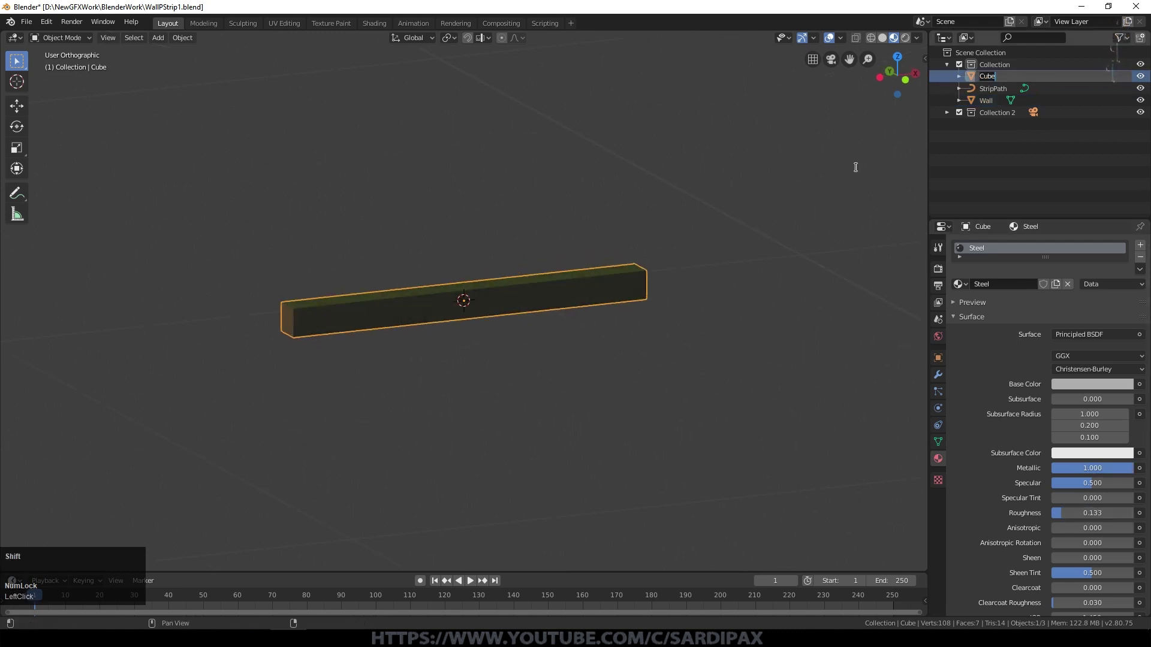
pyautogui.write('Blade')
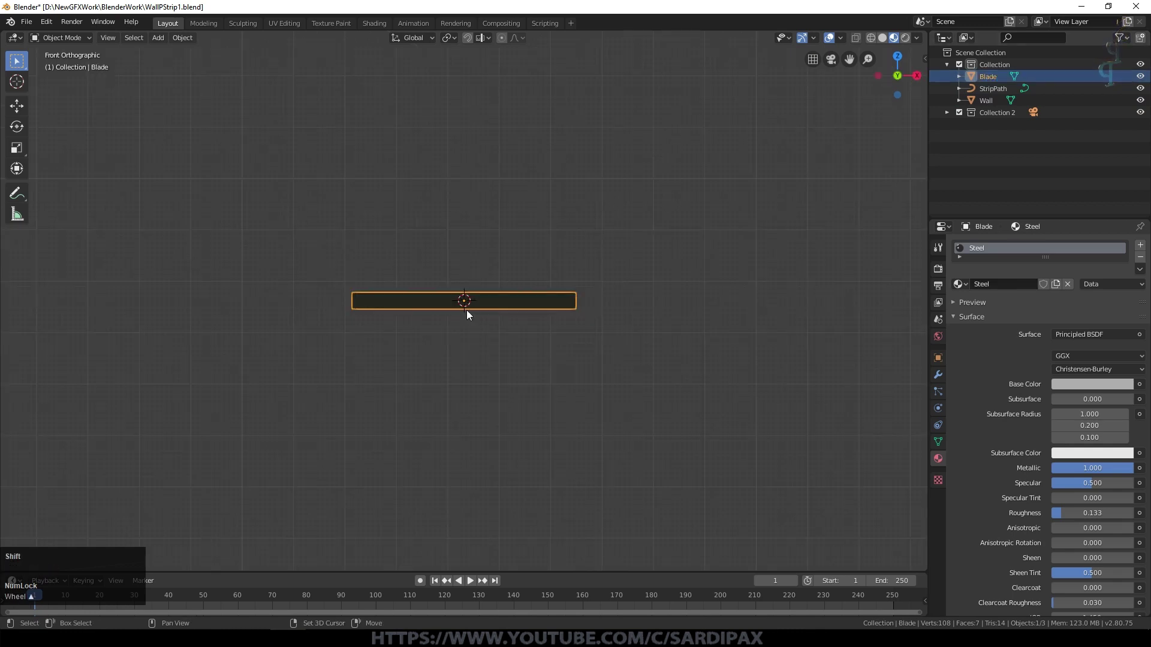
# Step: Add a plane at the 3D cursor, rotate it 90° about X to face the front view, and scale it to about 0.19
pyautogui.hotkey('shift', 'a')
pyautogui.moveTo(467, 310)
pyautogui.click(527, 310)
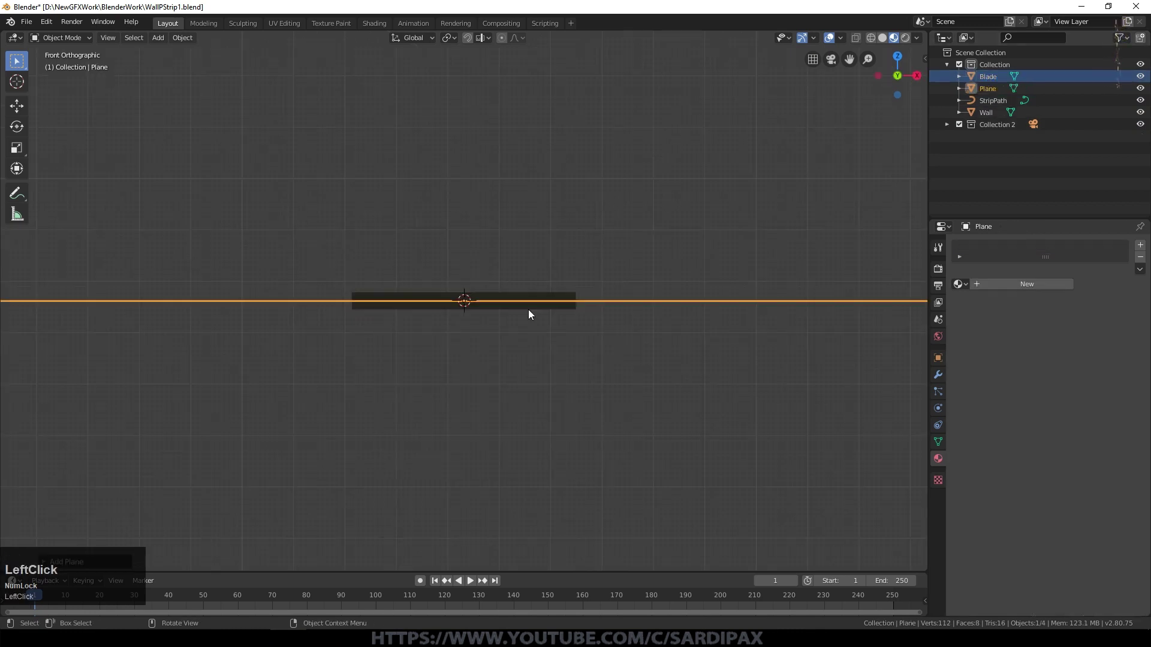
pyautogui.write('rx90')
pyautogui.press('KP_Enter')
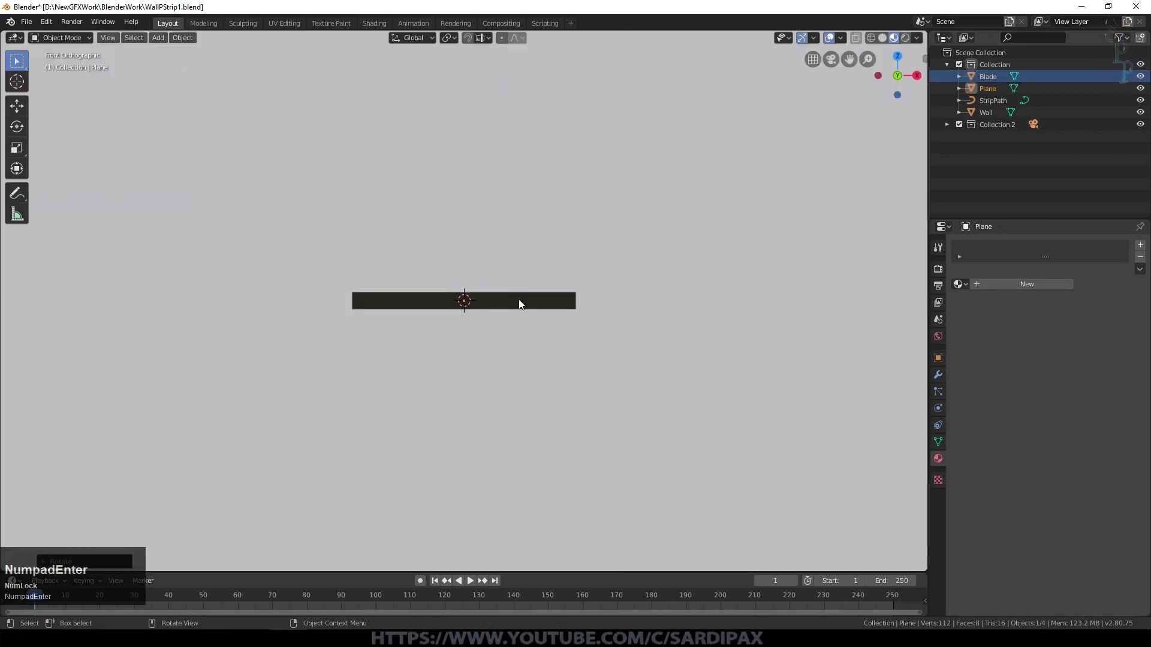
pyautogui.press('s')
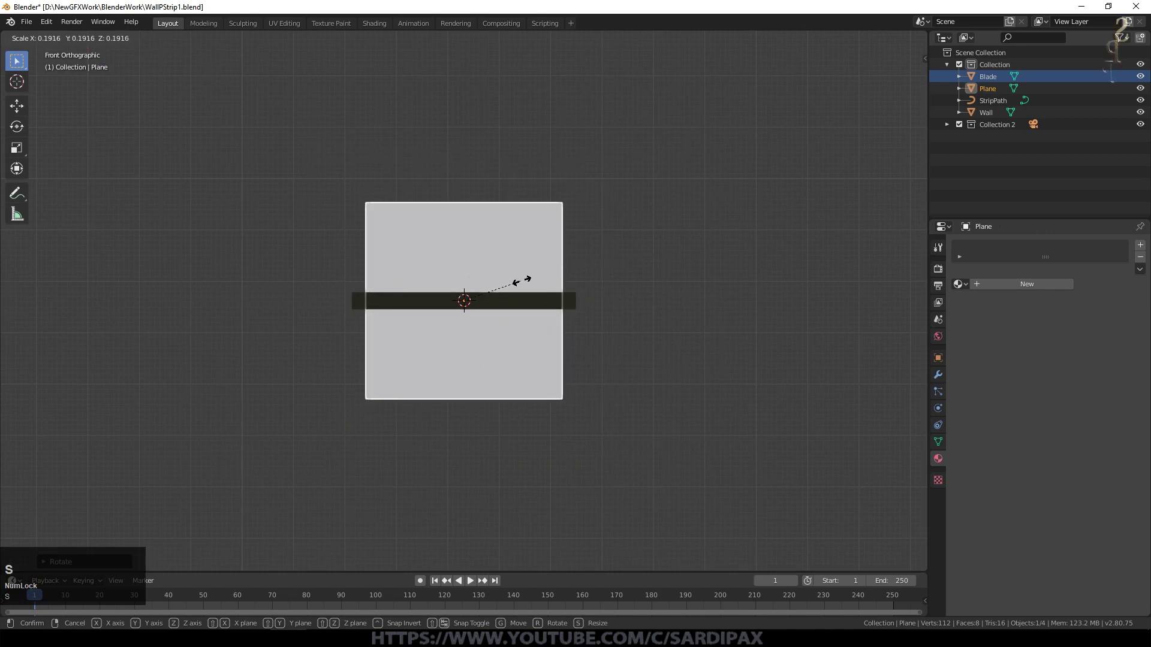
pyautogui.click(527, 278)
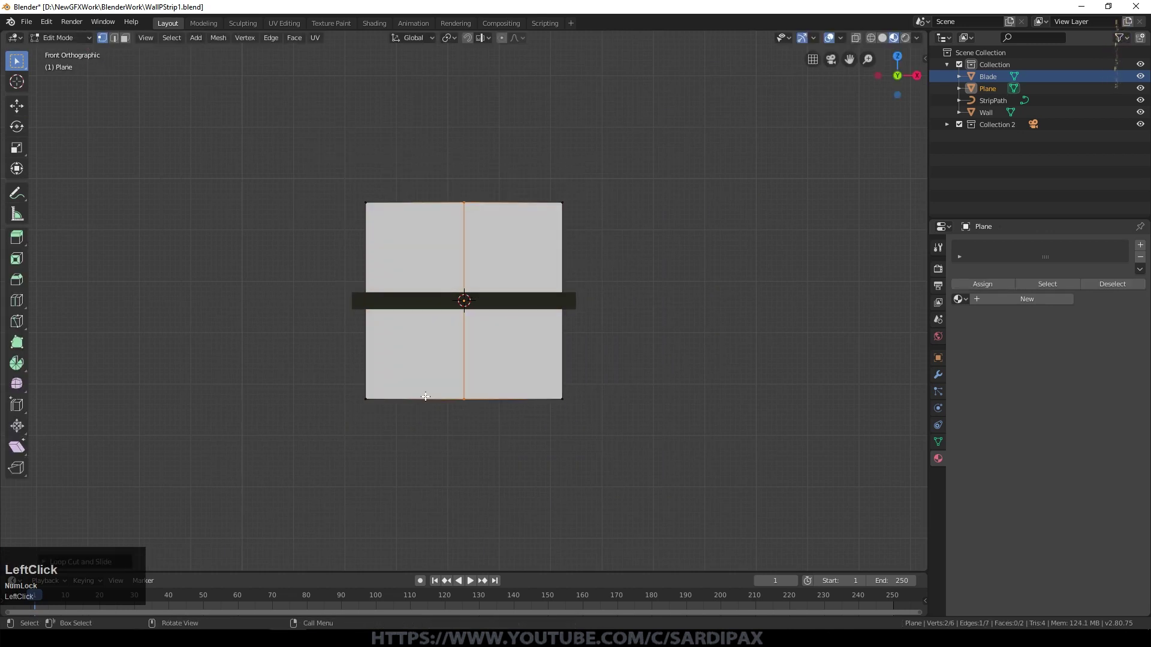
# Step: Delete the two outer left vertices of the divided plane, and move the remaining half straight down below the Blade in Object Mode
pyautogui.click(361, 204)
pyautogui.keyDown('shift'); pyautogui.click(372, 403); pyautogui.keyUp('shift')
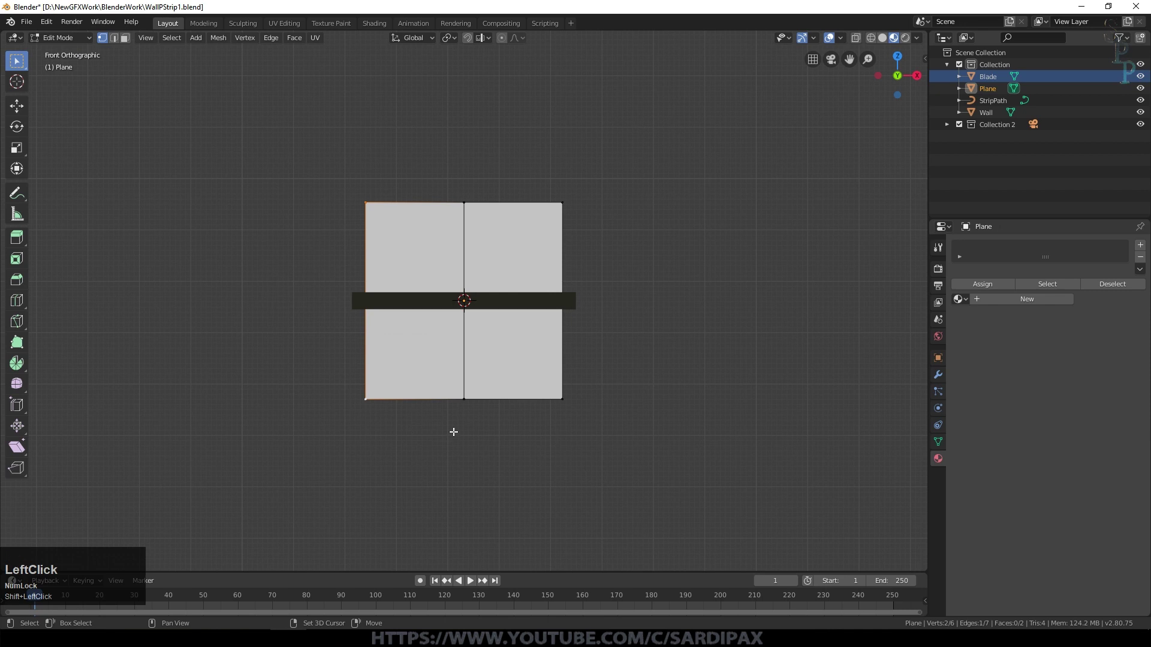
pyautogui.press('Delete')
pyautogui.click(454, 432)
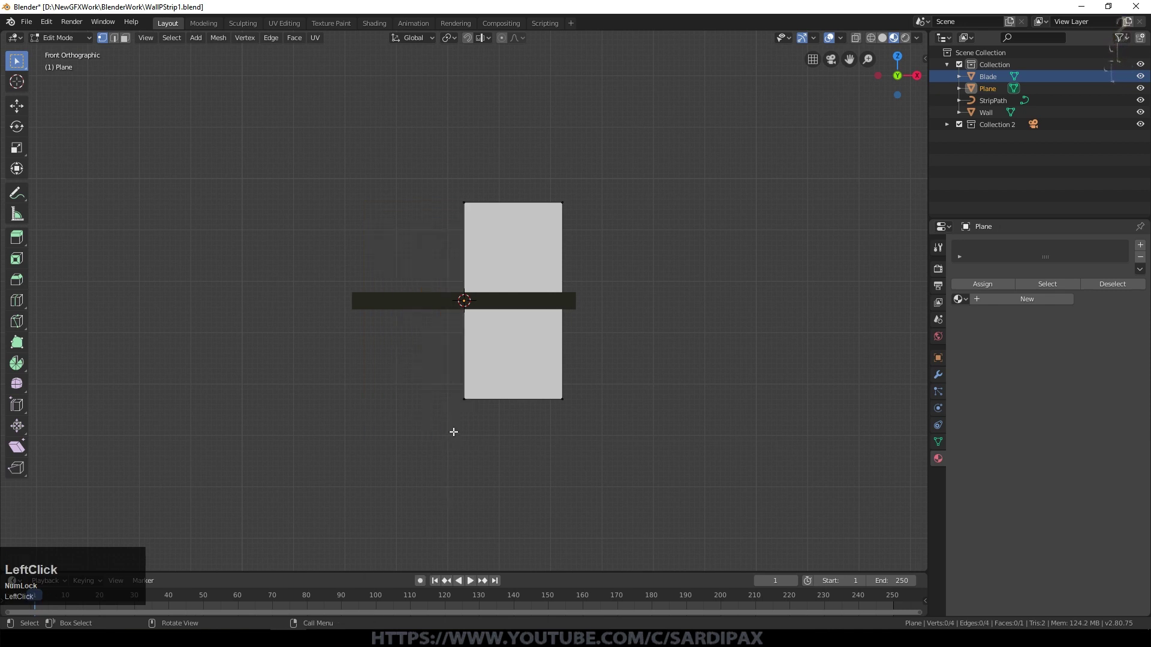
pyautogui.press('Tab')
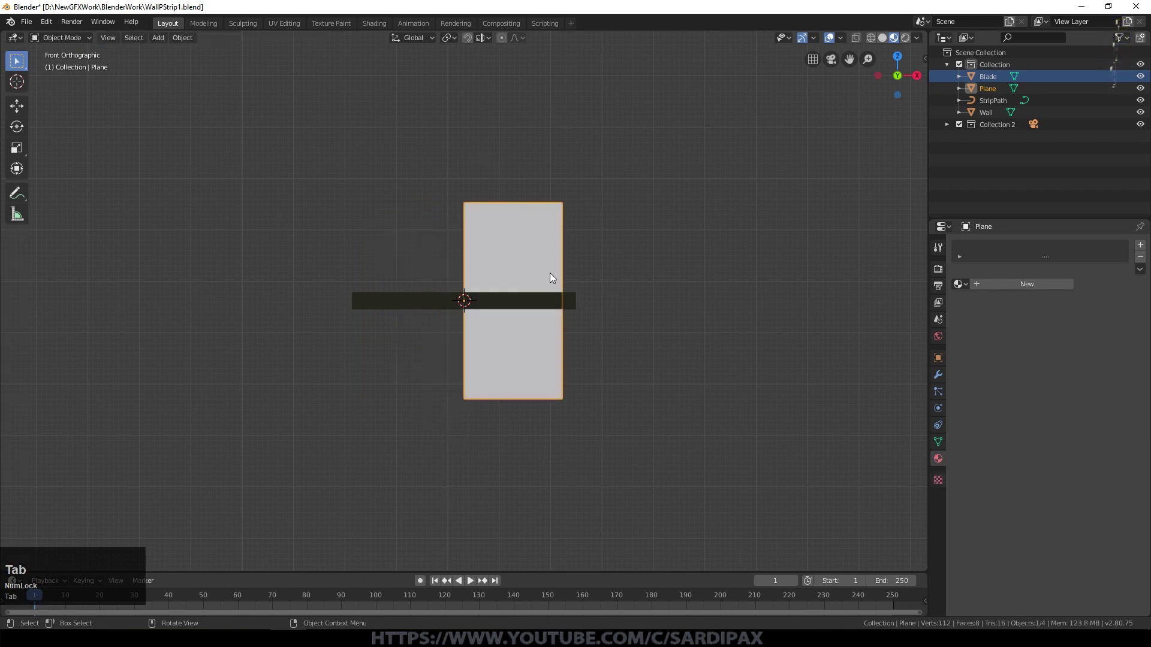
pyautogui.press('g')
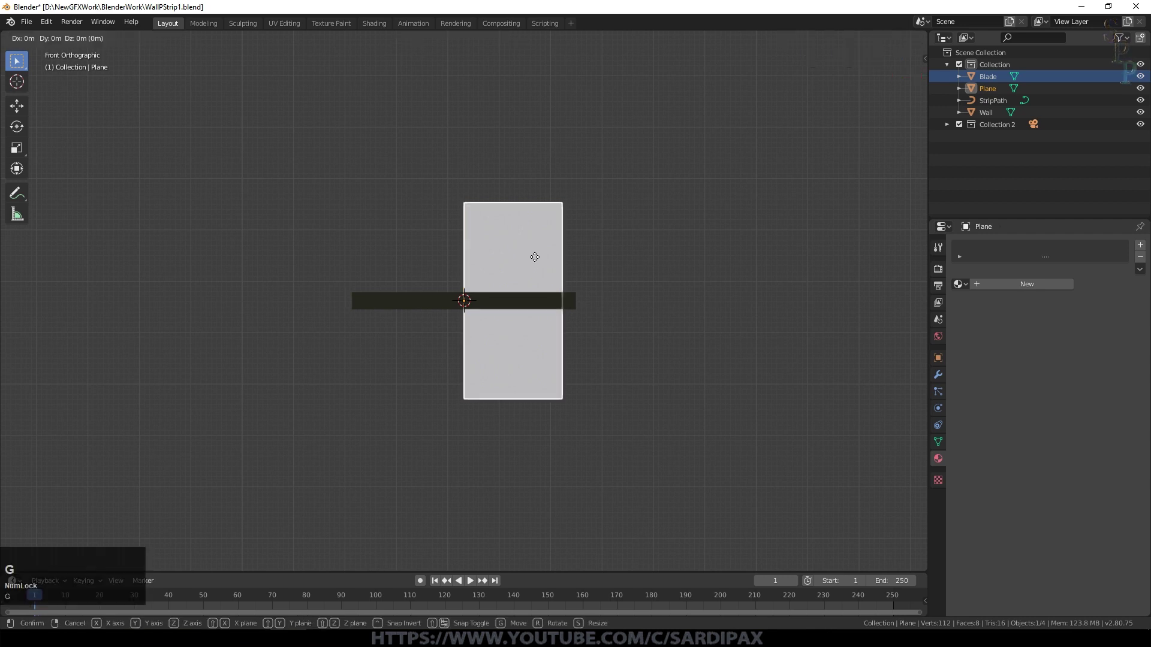
pyautogui.click(408, 278)
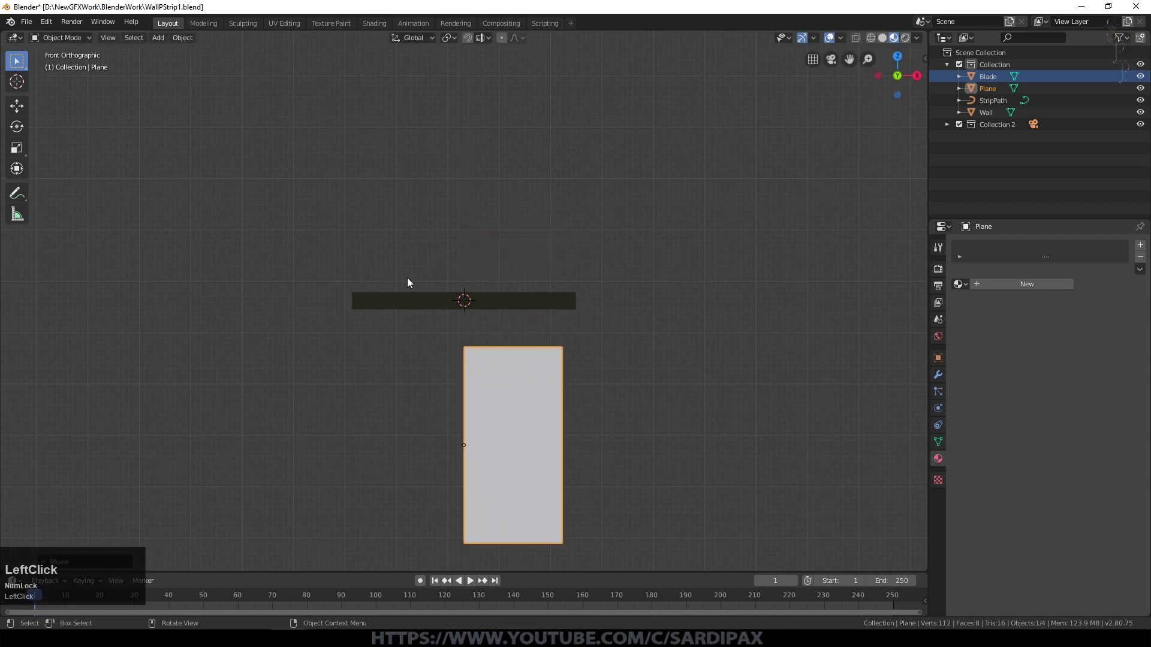
# Step: Subdivide the plane once and add a horizontal loop cut through the middle of both its upper and lower halves
pyautogui.press('Tab')
pyautogui.press('a')
pyautogui.rightClick(513, 351)
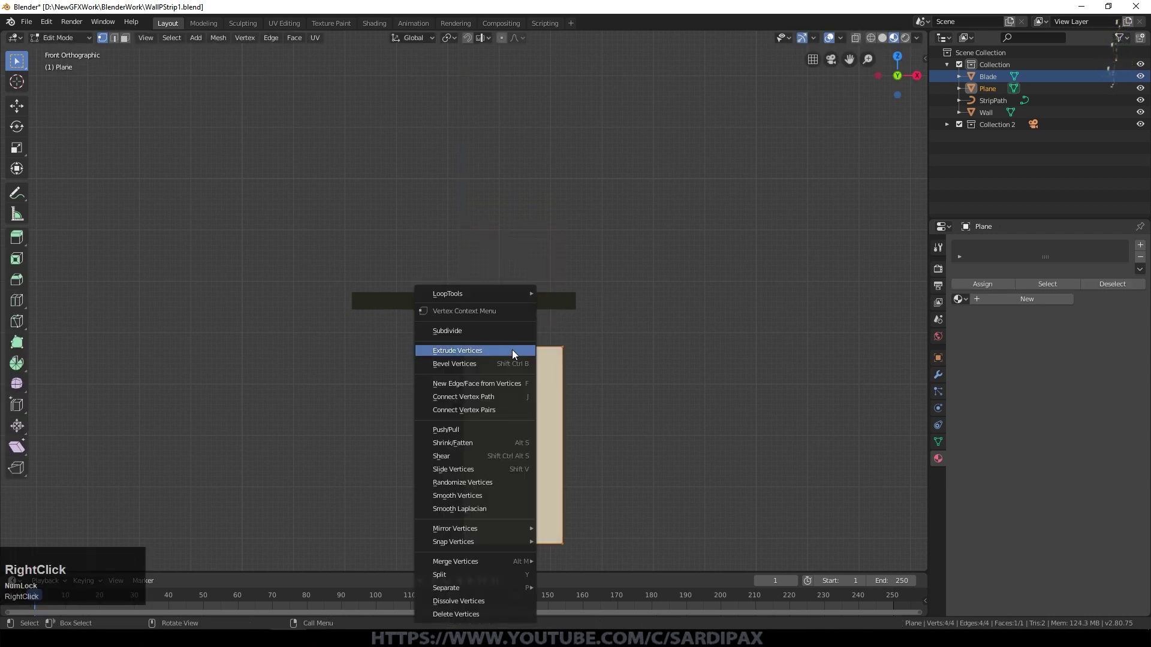
pyautogui.click(503, 331)
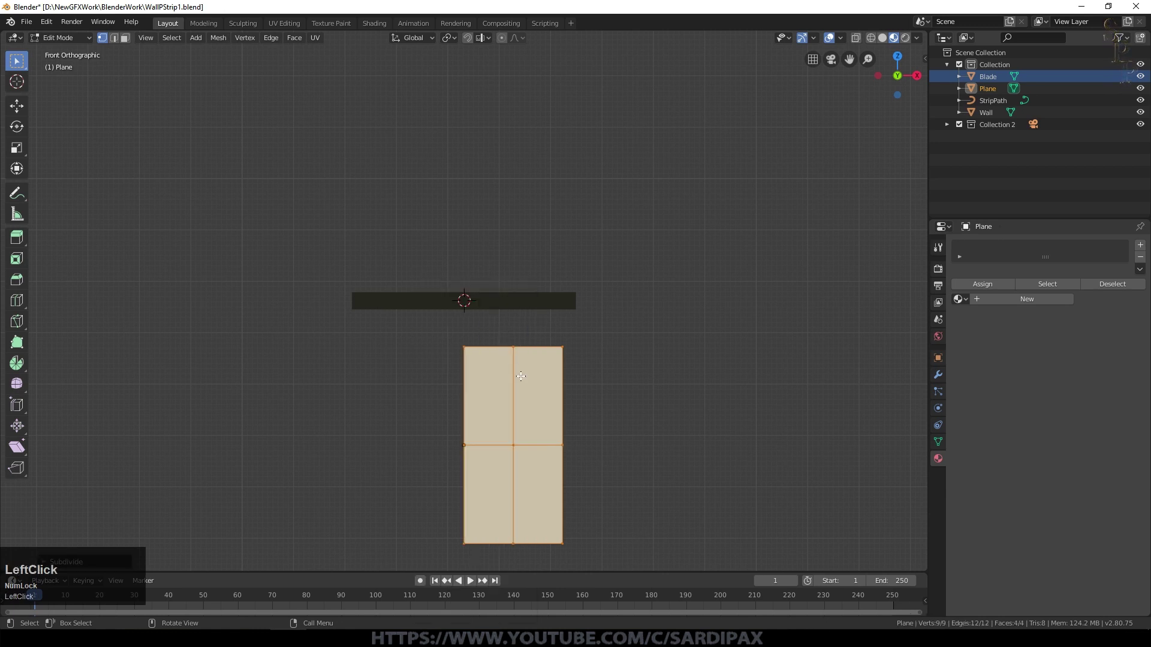
pyautogui.hotkey('ctrl', 'r')
pyautogui.click(524, 408)
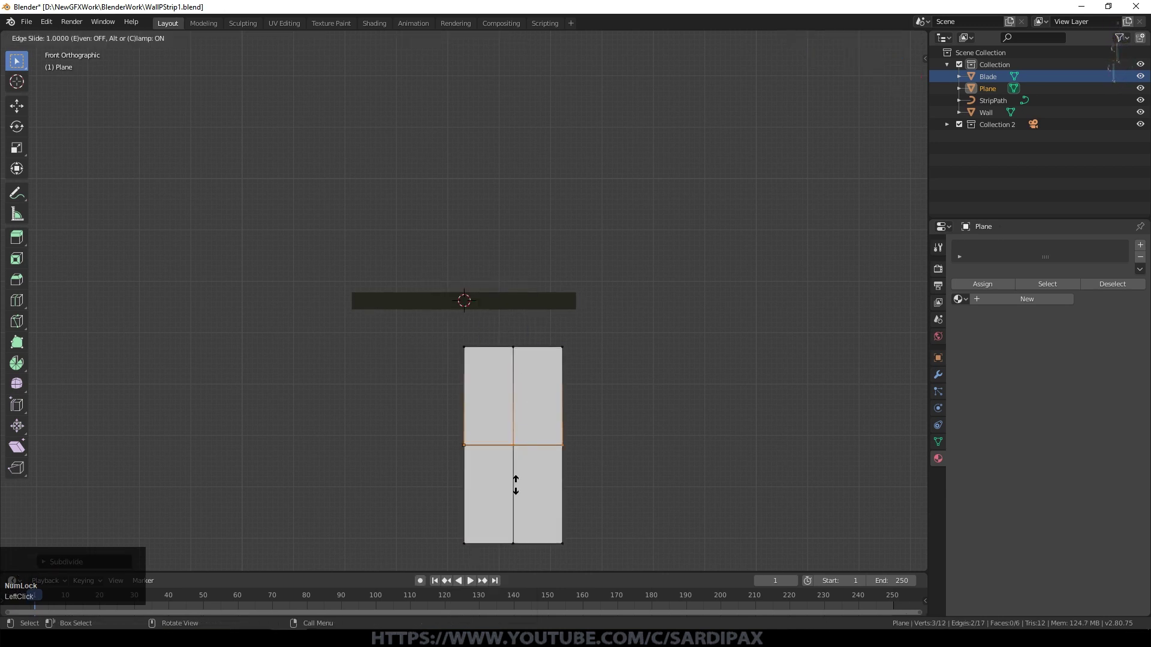
pyautogui.press('Escape')
pyautogui.click(523, 502)
pyautogui.click(524, 503)
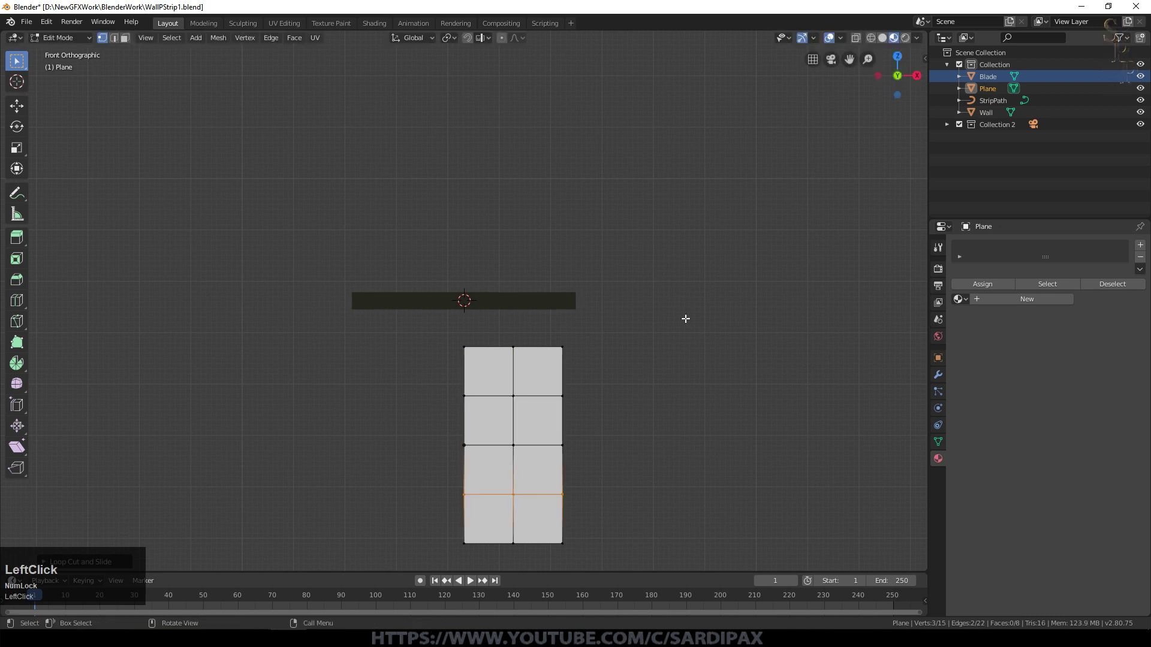
# Step: Delete the plane's upper inner corner vertex, and scale the object to about 0.29 along X in Object Mode
pyautogui.click(592, 318)
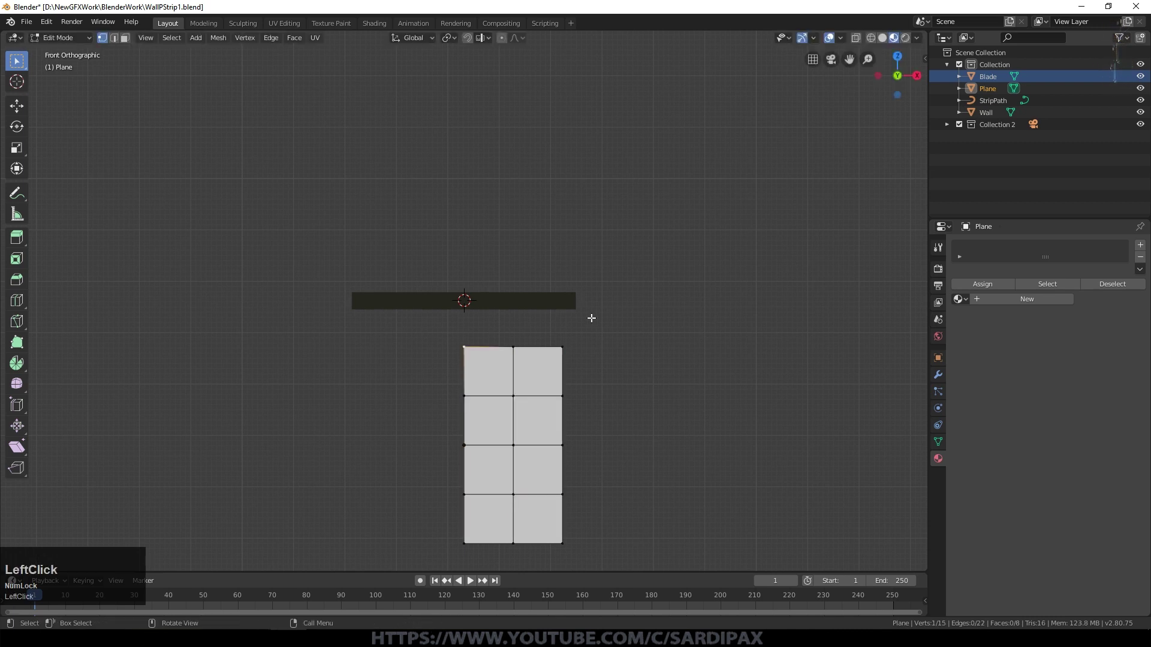
pyautogui.press('x')
pyautogui.click(592, 320)
pyautogui.press('Tab')
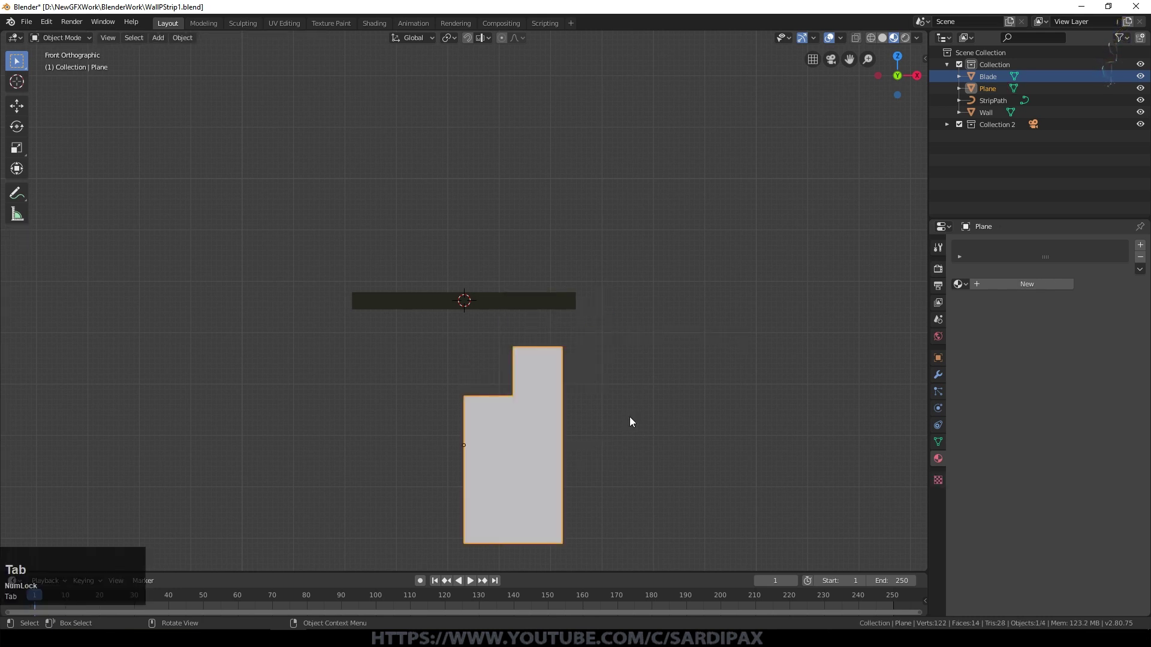
pyautogui.press('s')
pyautogui.press('x')
pyautogui.click(534, 416)
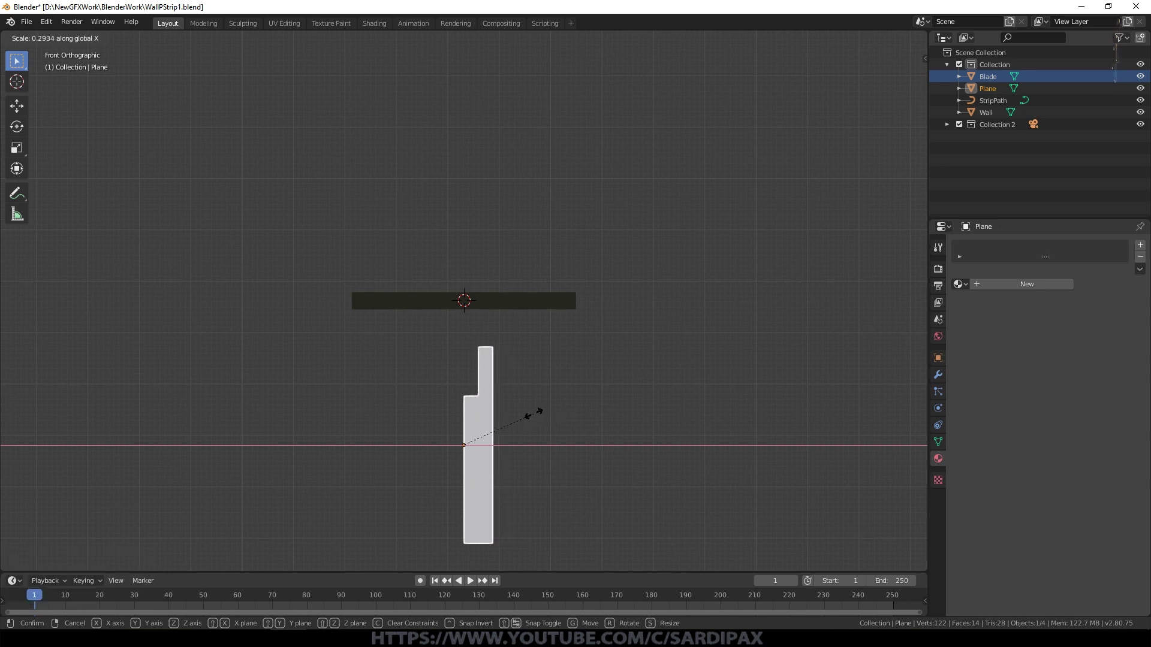
# Step: Add two loop cuts across the narrow upper arm, select its top two vertices, and enable proportional editing with a size of about 0.10
pyautogui.press('Tab')
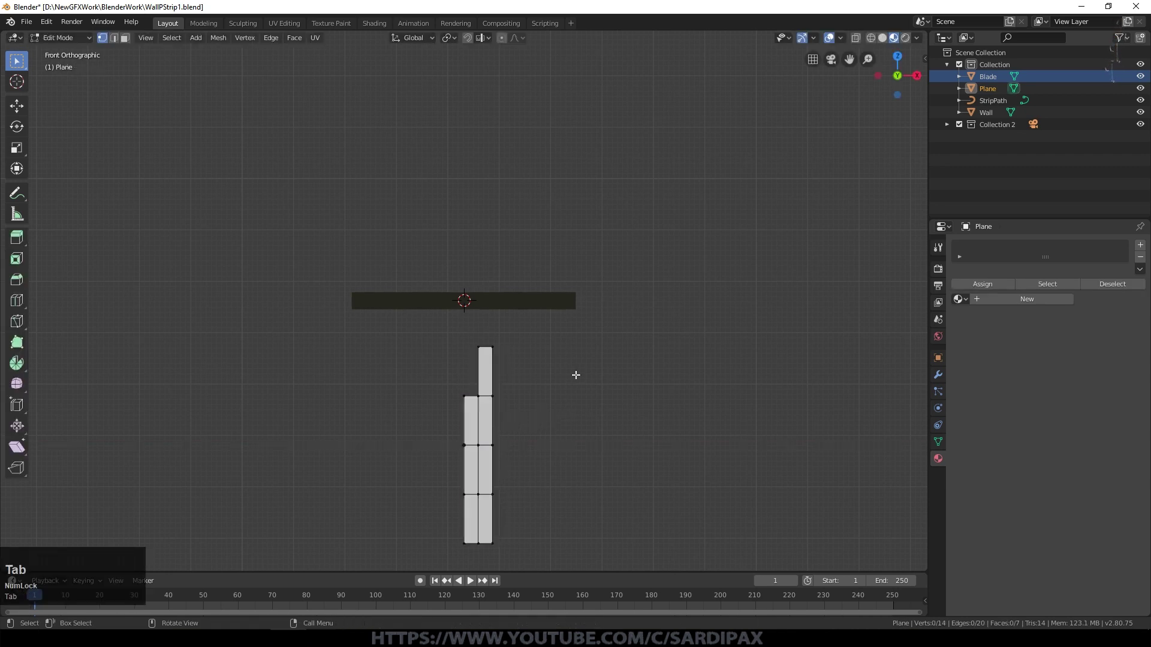
pyautogui.click(480, 346)
pyautogui.keyDown('shift'); pyautogui.click(496, 348); pyautogui.keyUp('shift')
pyautogui.keyDown('shift'); pyautogui.click(493, 347); pyautogui.keyUp('shift')
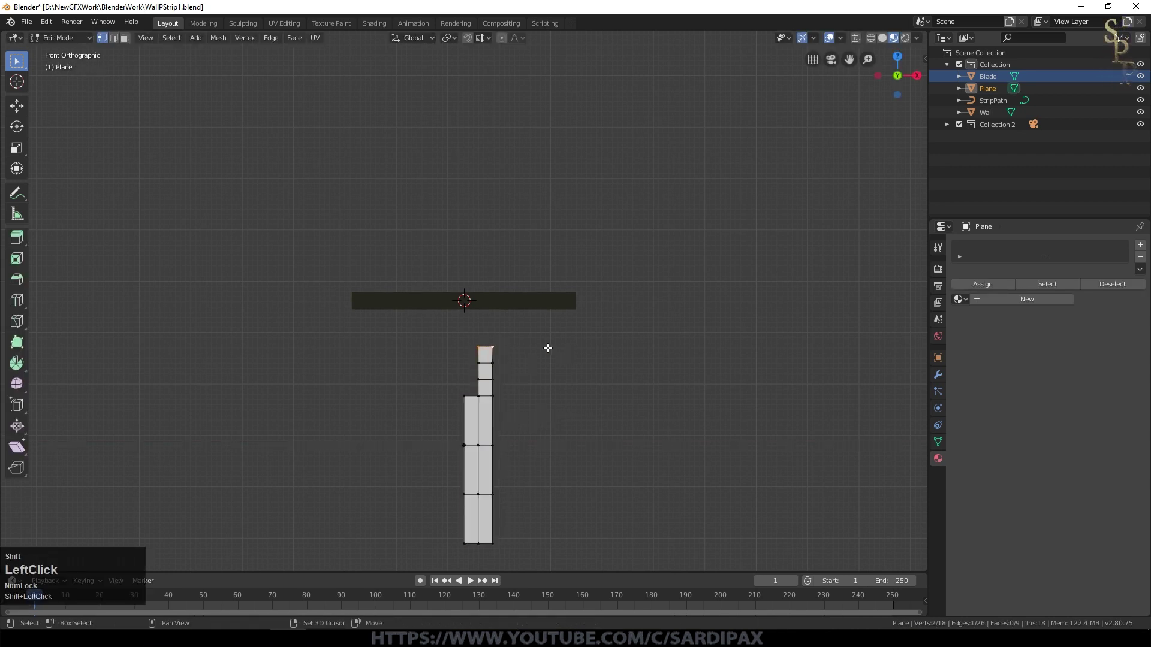
pyautogui.press('o')
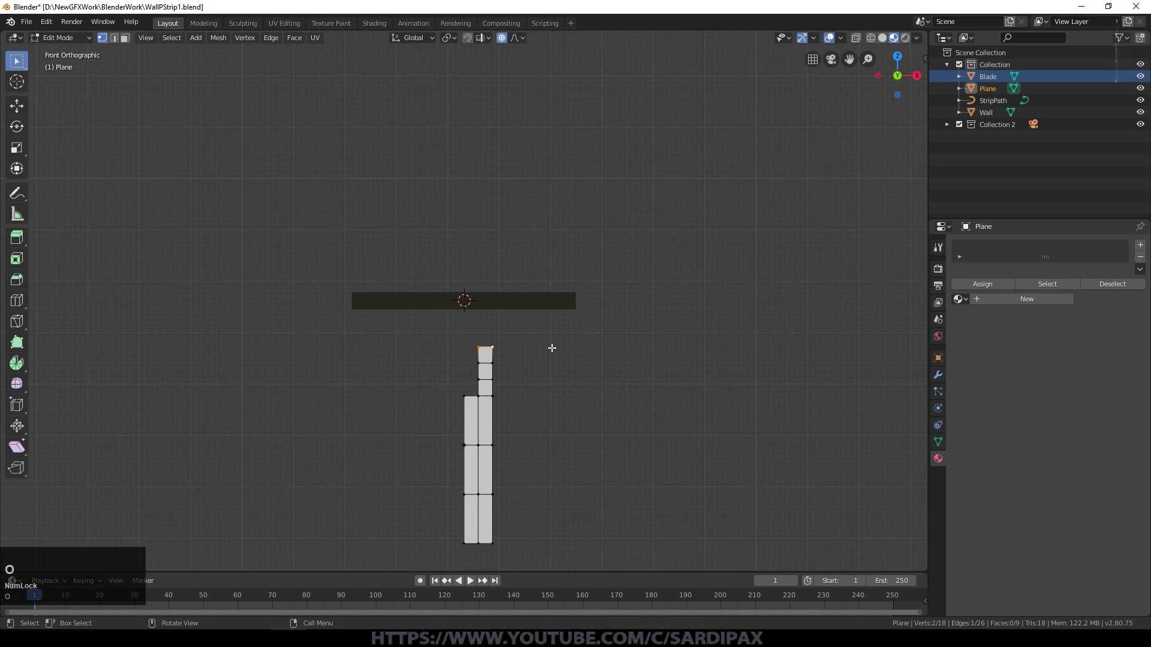
pyautogui.press('g')
pyautogui.press('x')
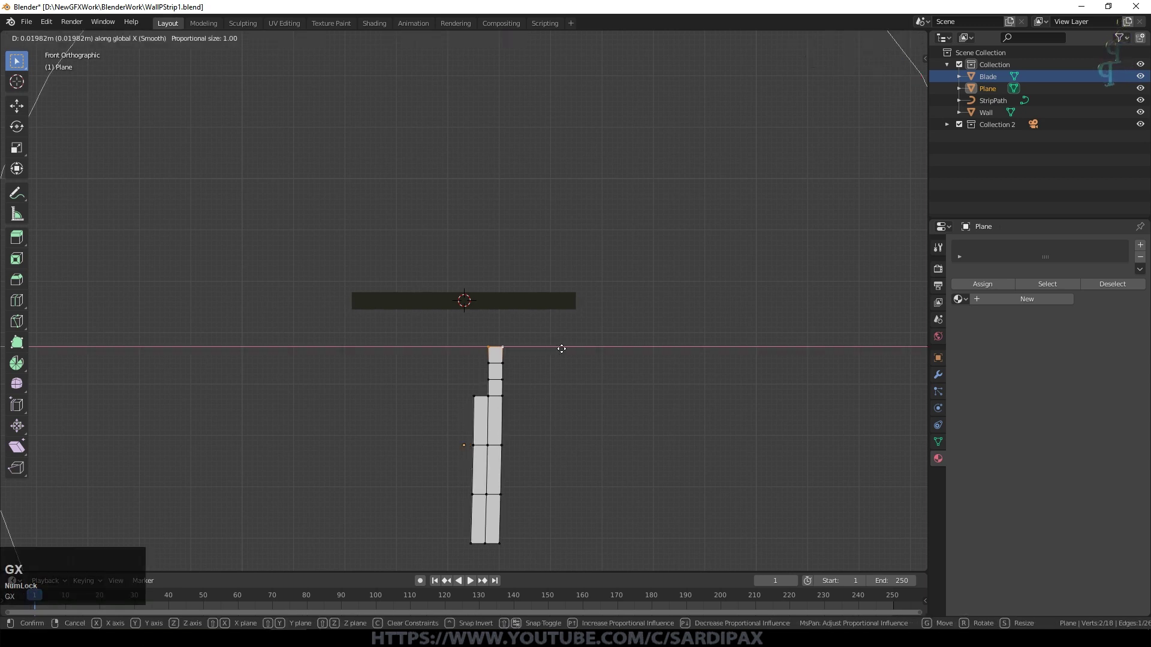
pyautogui.scroll(20, 561, 350)
pyautogui.press('Escape')
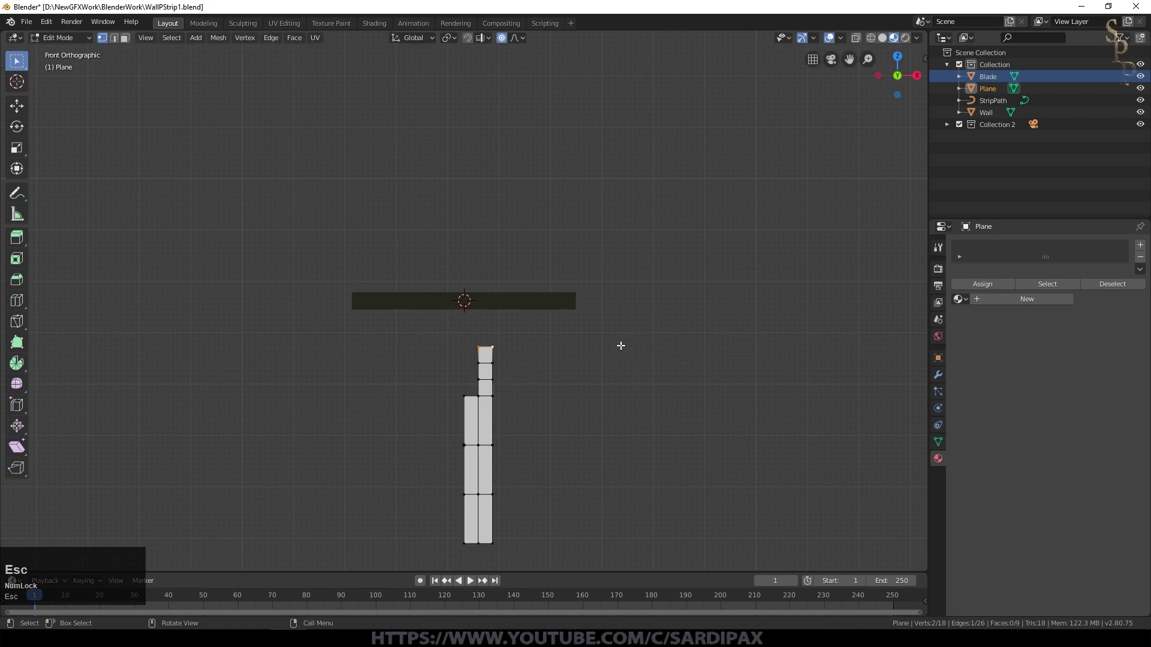
pyautogui.click(519, 38)
pyautogui.click(524, 138)
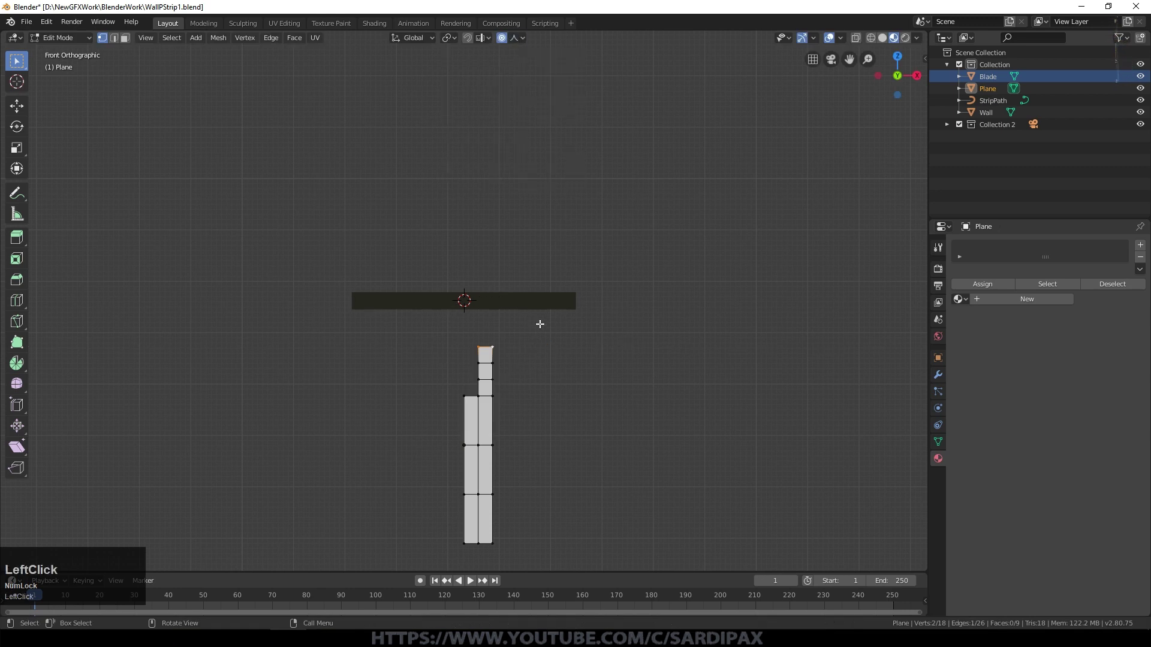
pyautogui.press('g')
pyautogui.press('x')
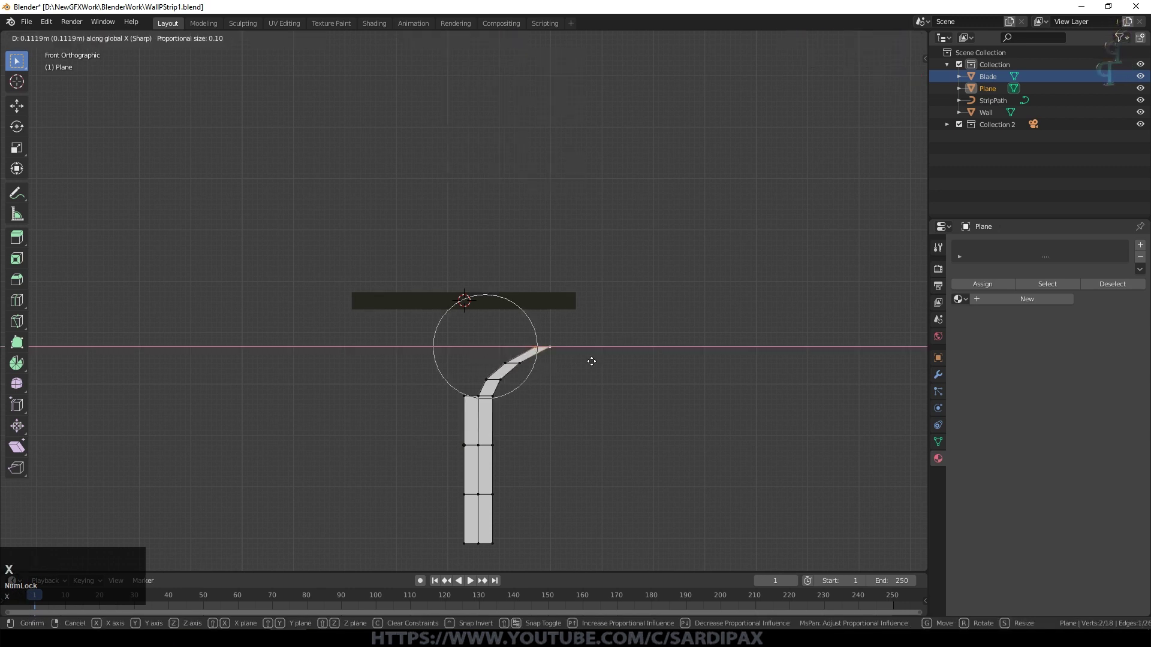
pyautogui.press('Escape')
# Step: Bend the arm outward by moving its top two vertices toward the Blade's end with Sphere falloff
pyautogui.click(519, 37)
pyautogui.click(519, 103)
pyautogui.press('g')
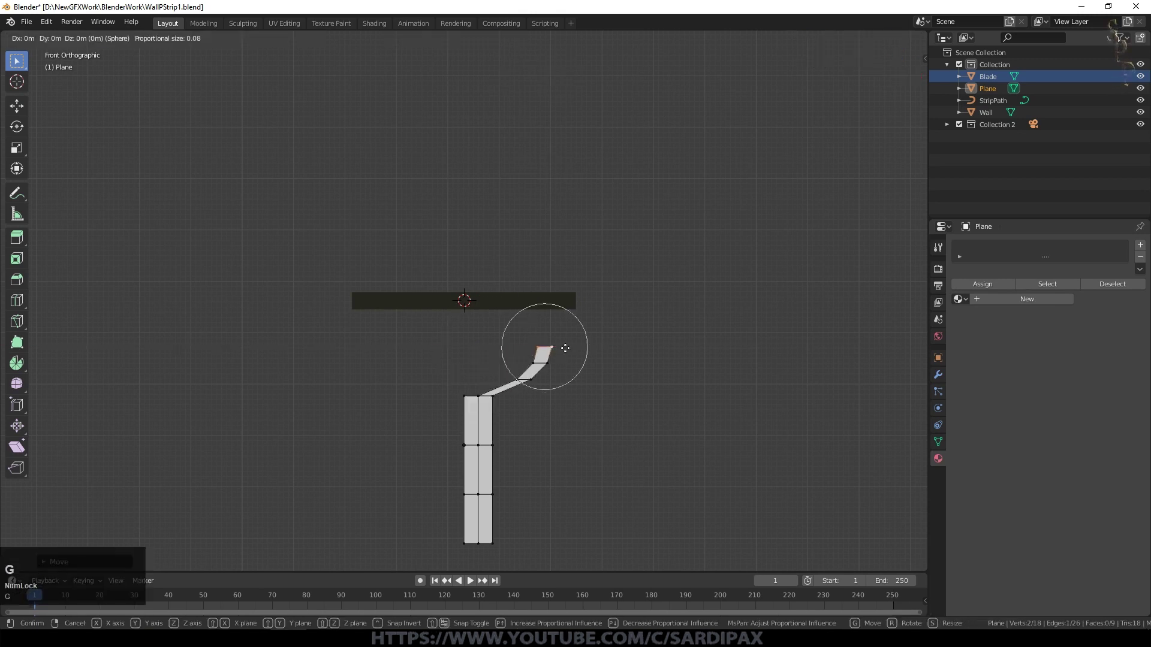
pyautogui.click(598, 328)
# Step: Turn off proportional editing and rescale the whole plane object along X in Object Mode
pyautogui.press('o')
pyautogui.press('s')
pyautogui.press('x')
pyautogui.press('Escape')
pyautogui.press('Tab')
pyautogui.press('s')
pyautogui.press('x')
pyautogui.click(580, 322)
# Step: Level a cross-edge vertex pair on the bent arm by scaling it to 0 along Z, and give the plane a level 2 Subdivision Surface modifier
pyautogui.press('Tab')
pyautogui.click(506, 367)
pyautogui.keyDown('shift'); pyautogui.click(518, 364); pyautogui.keyUp('shift')
pyautogui.press('s')
pyautogui.press('z')
pyautogui.press('0')
pyautogui.press('Return')
pyautogui.scroll(2, 562, 370)
pyautogui.press('Tab')
pyautogui.scroll(-3, 592, 420)
pyautogui.press('Tab')
# Step: Move the stem's outer vertices along X, and raise the upper stem vertex row along Z close to the fork
pyautogui.moveTo(470, 368); pyautogui.dragTo(498, 516)
pyautogui.press('g')
pyautogui.press('x')
pyautogui.click(480, 422)
pyautogui.scroll(4, 504, 462)
pyautogui.press('g')
pyautogui.press('z')
# Step: Extrude the entire flat handle profile about 0.03 m along Y
pyautogui.moveTo(527, 457); pyautogui.dragTo(612, 457, button='middle')
pyautogui.press('a')
pyautogui.press('e')
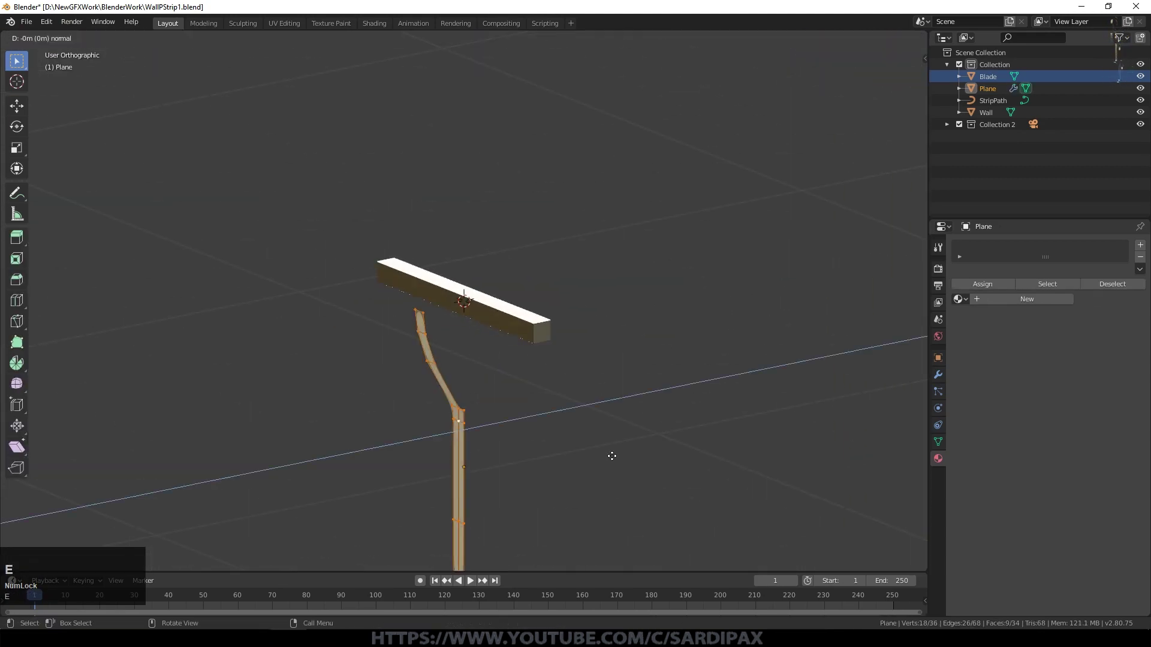
pyautogui.press('y')
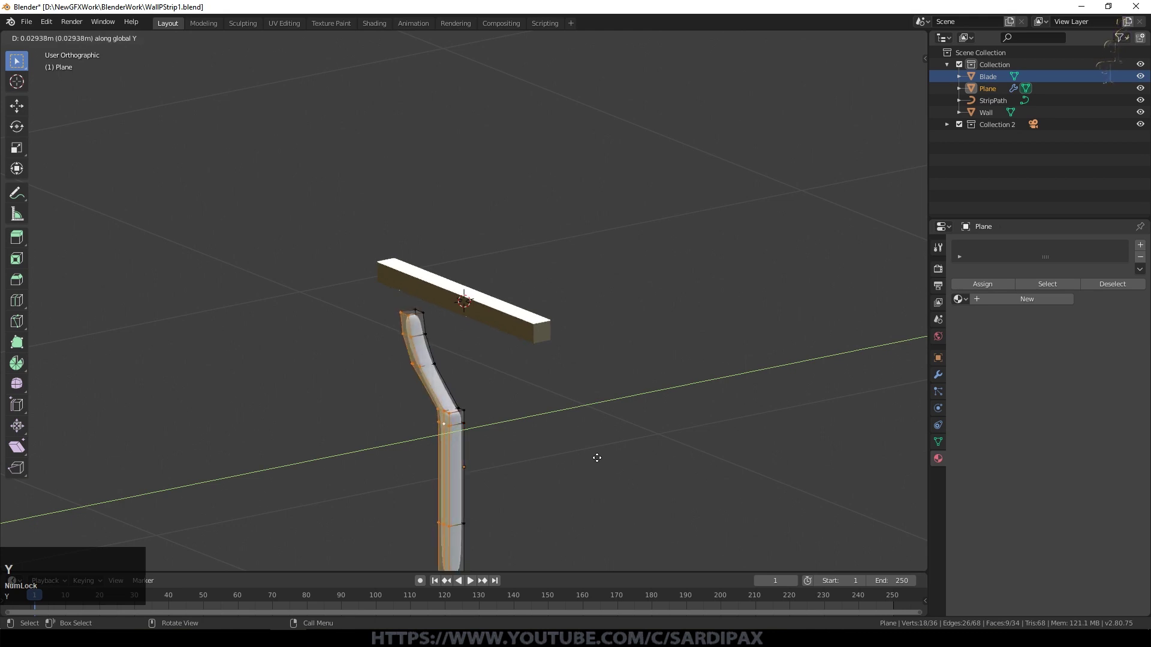
pyautogui.click(596, 458)
# Step: Delete the three inner side faces along the stem, on the side facing the mirror line
pyautogui.moveTo(596, 458); pyautogui.dragTo(444, 454, button='middle')
pyautogui.click(126, 38)
pyautogui.keyDown('shift'); pyautogui.moveTo(633, 325); pyautogui.dragTo(753, 133, button='middle'); pyautogui.keyUp('shift')
pyautogui.click(580, 361)
pyautogui.keyDown('shift'); pyautogui.click(579, 290); pyautogui.keyUp('shift')
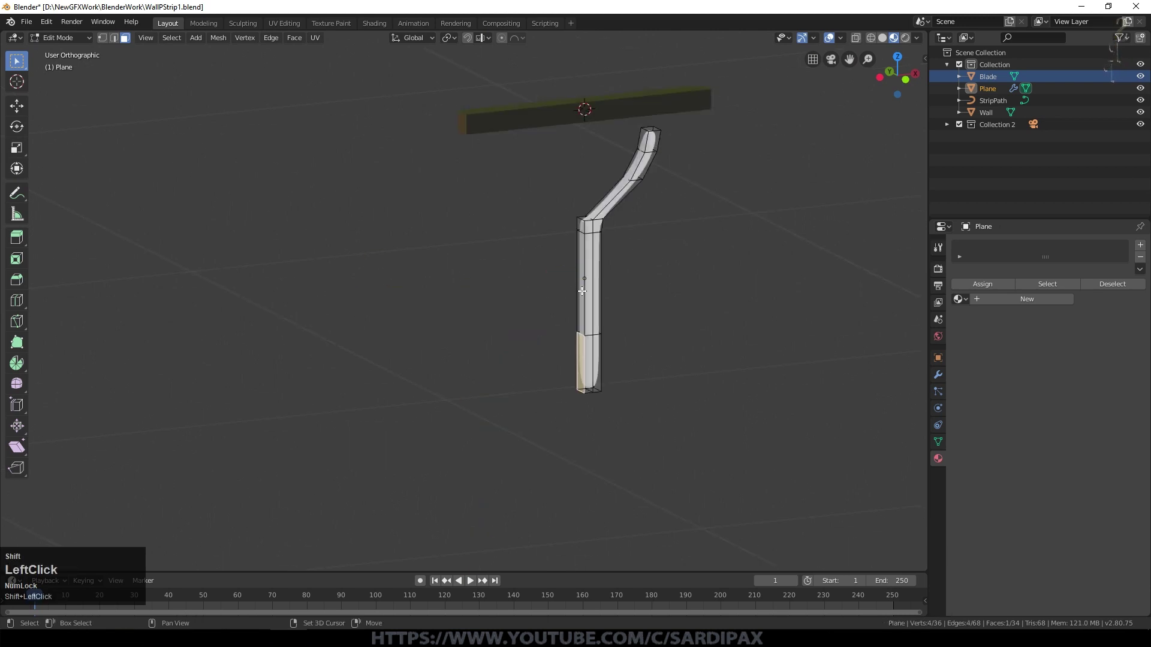
pyautogui.keyDown('shift'); pyautogui.click(580, 225); pyautogui.keyUp('shift')
pyautogui.rightClick(744, 252)
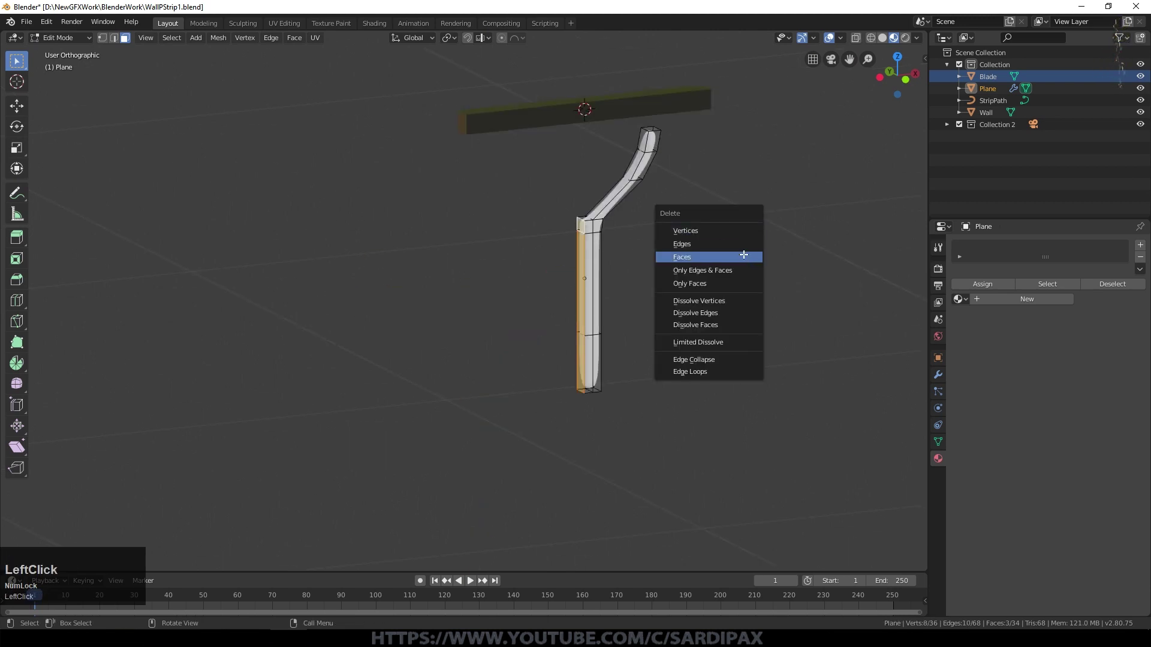
# Step: Add a Mirror modifier on the X axis with Clipping enabled to the handle
pyautogui.press('Tab')
pyautogui.click(938, 374)
pyautogui.click(1048, 245)
pyautogui.click(915, 364)
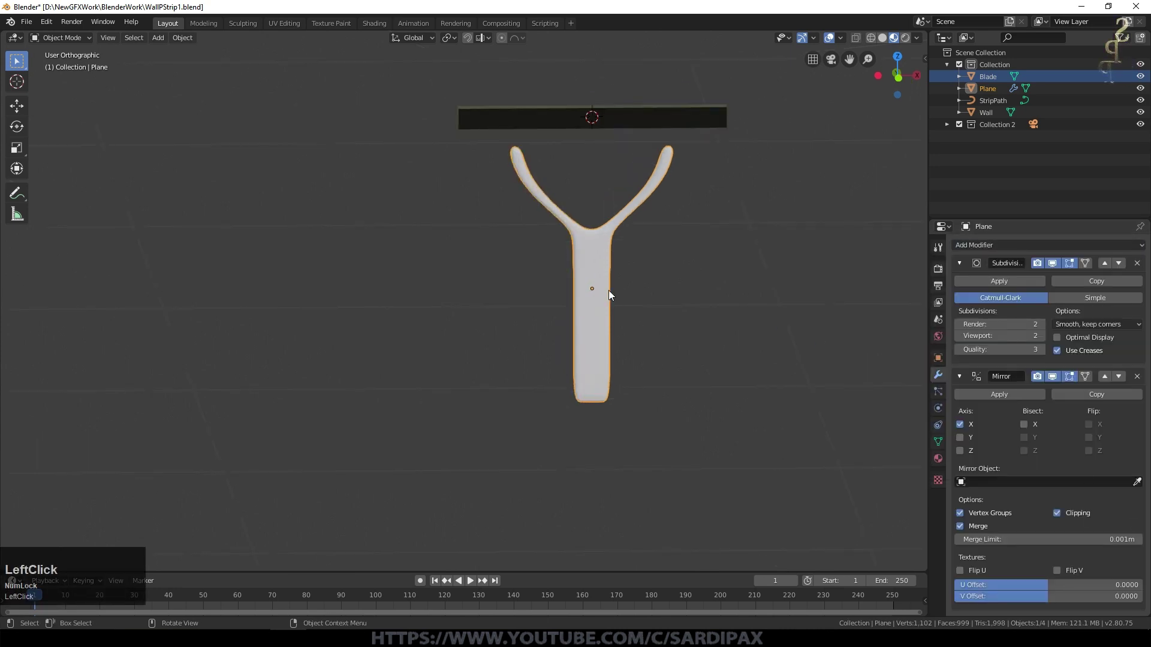
# Step: Slim the handle by moving its whole mesh about 0.012 m along negative X into the mirror line
pyautogui.press('Tab')
pyautogui.press('a')
pyautogui.press('g')
pyautogui.press('x')
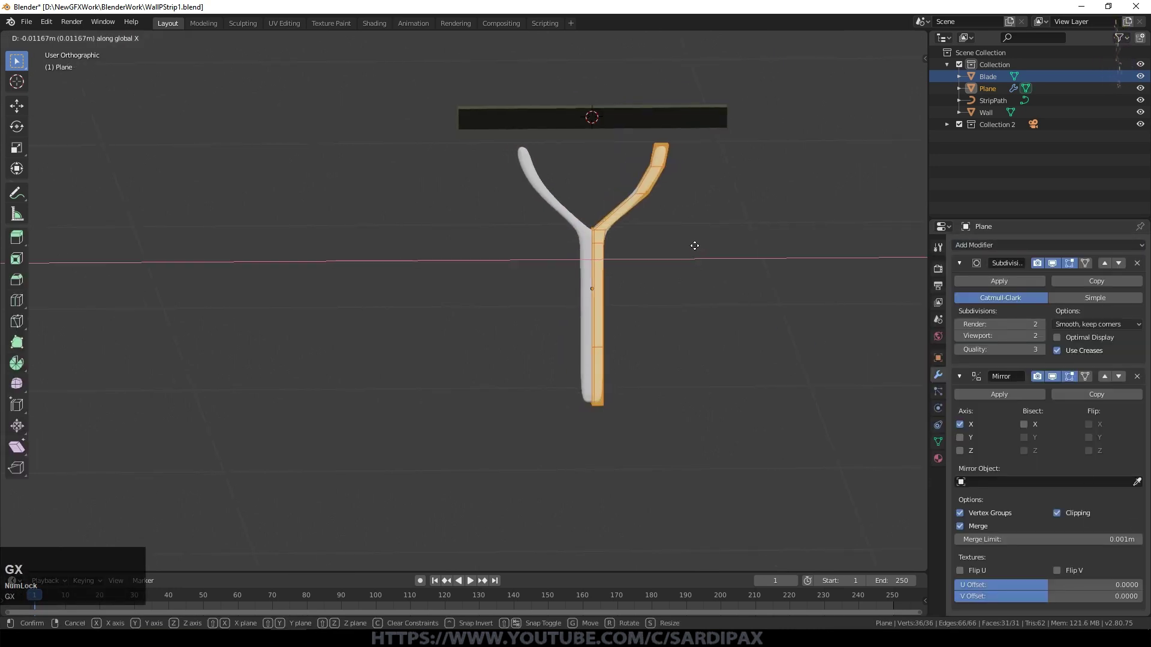
pyautogui.click(694, 247)
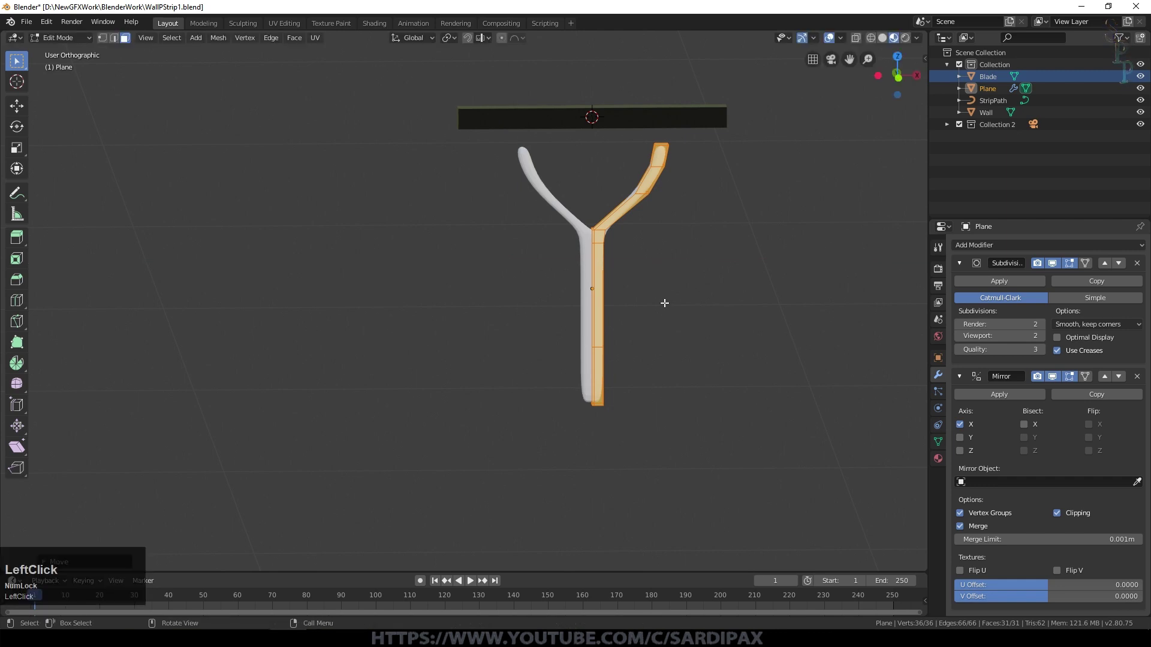
pyautogui.press('Tab')
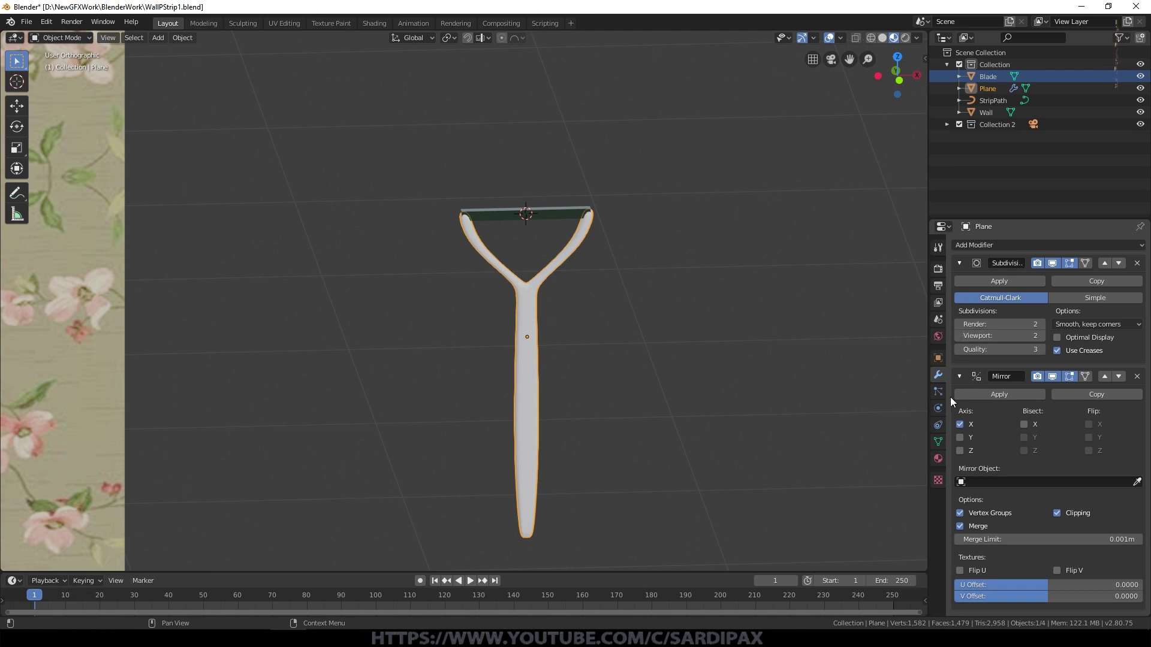
# Step: Give the handle a new material with a blue base color and Roughness 0.083
pyautogui.click(938, 458)
pyautogui.click(1022, 287)
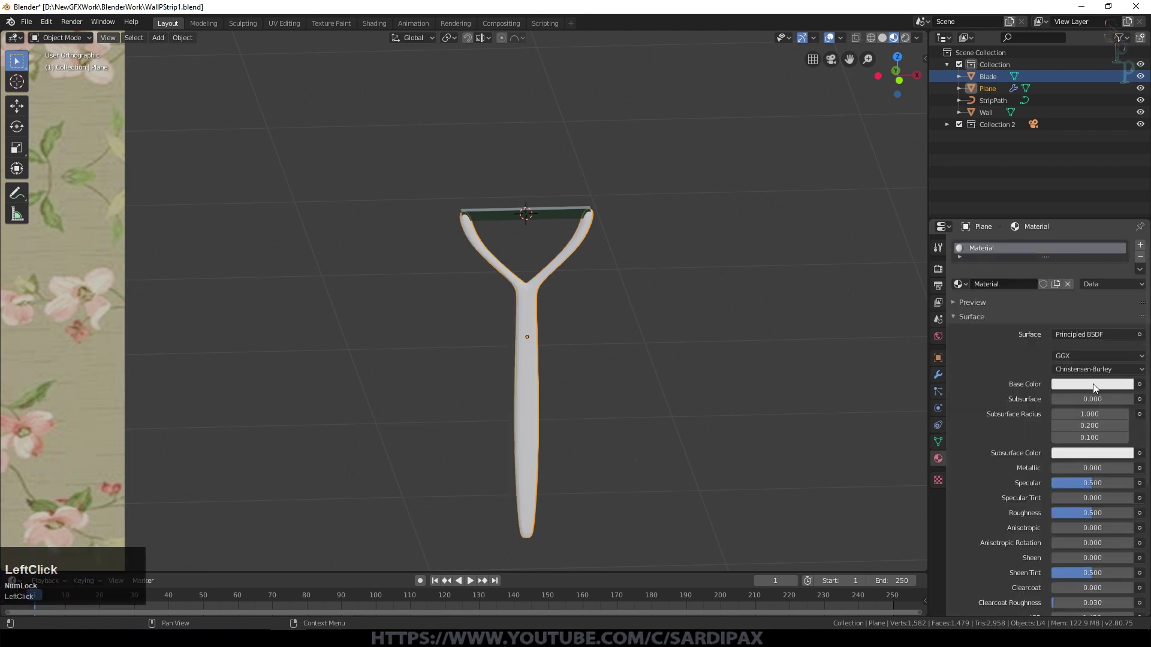
pyautogui.click(1092, 384)
pyautogui.click(1101, 247)
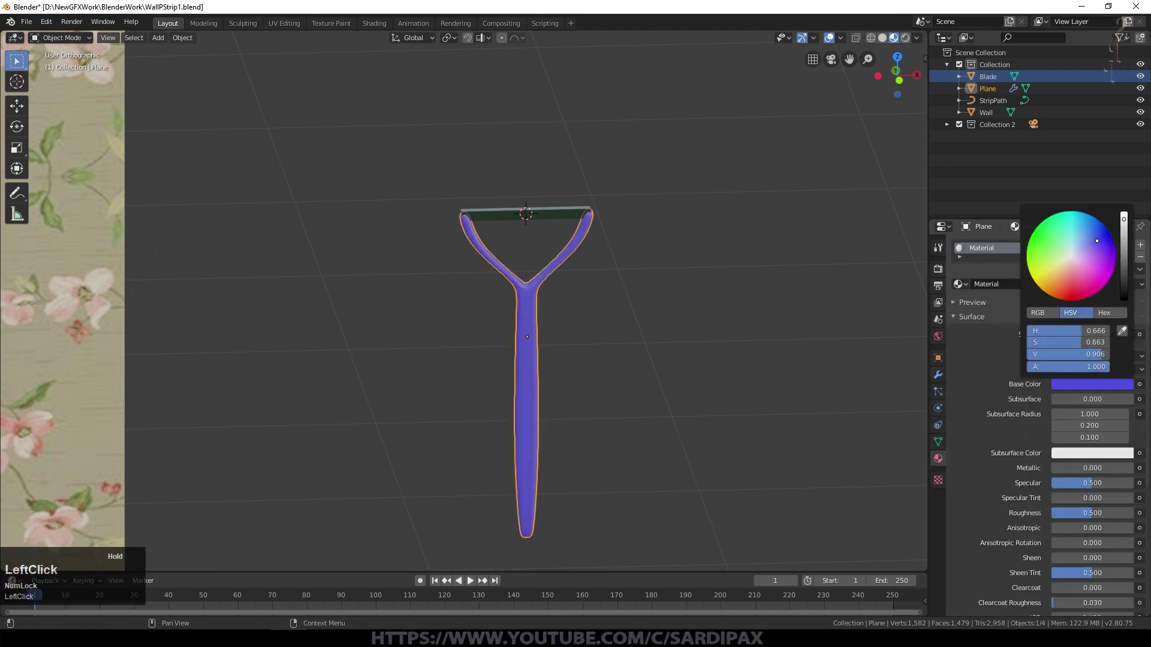
pyautogui.moveTo(1092, 465); pyautogui.dragTo(1059, 465)
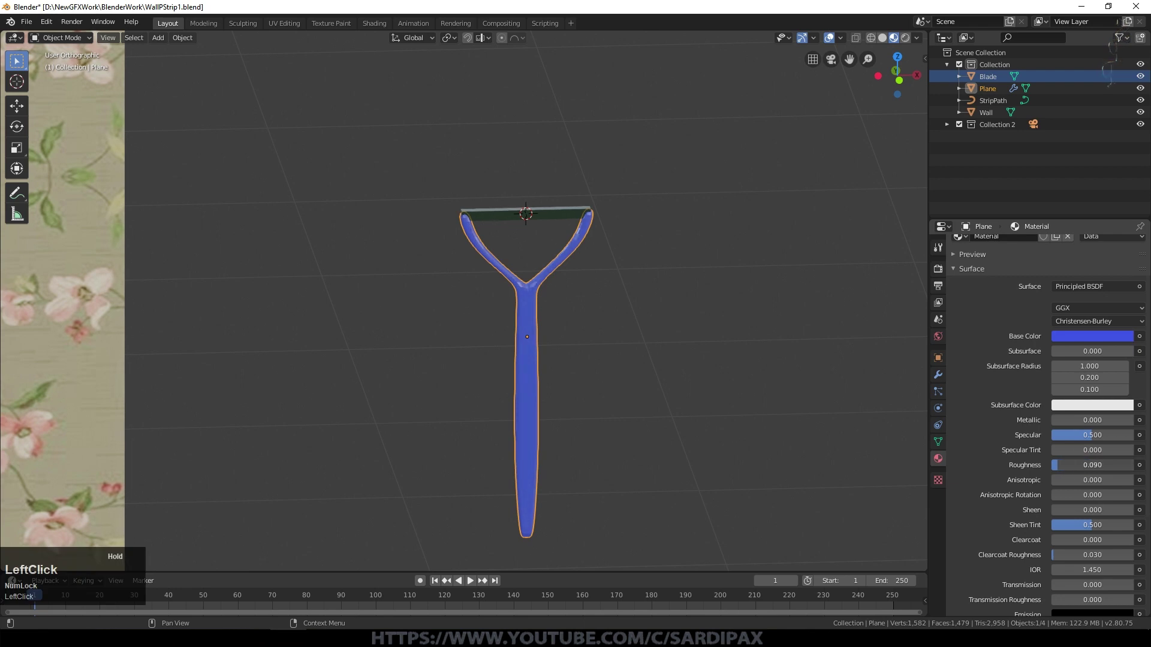
pyautogui.moveTo(599, 255); pyautogui.dragTo(622, 252, button='middle')
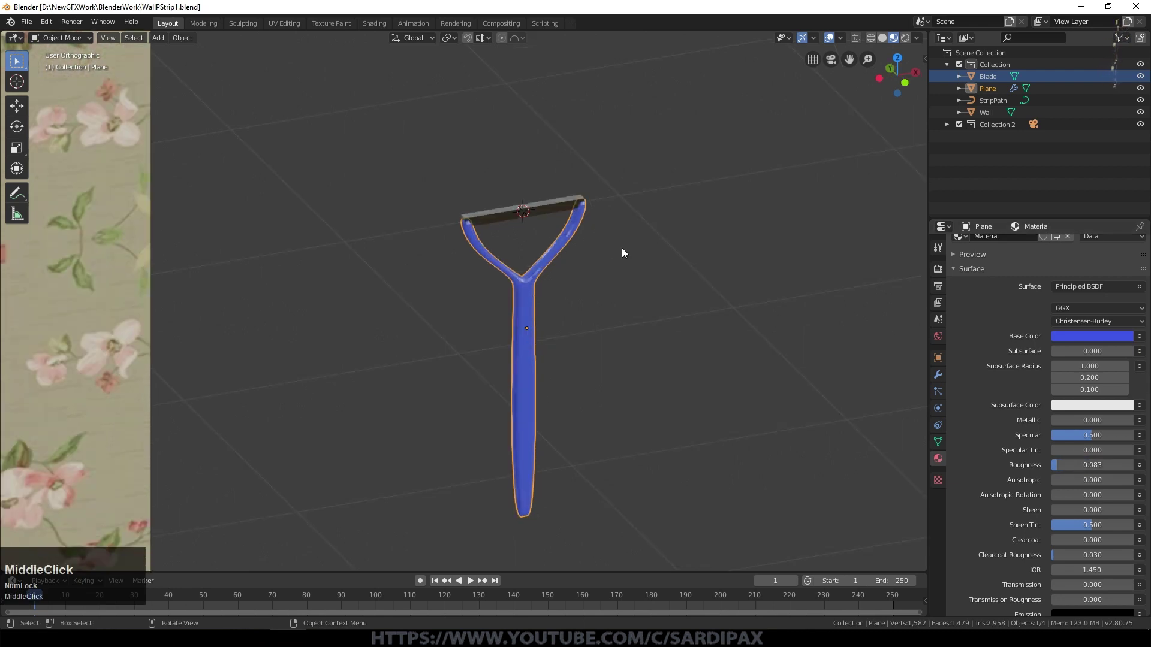
# Step: Parent the handle to the Blade with the Object option
pyautogui.click(524, 302)
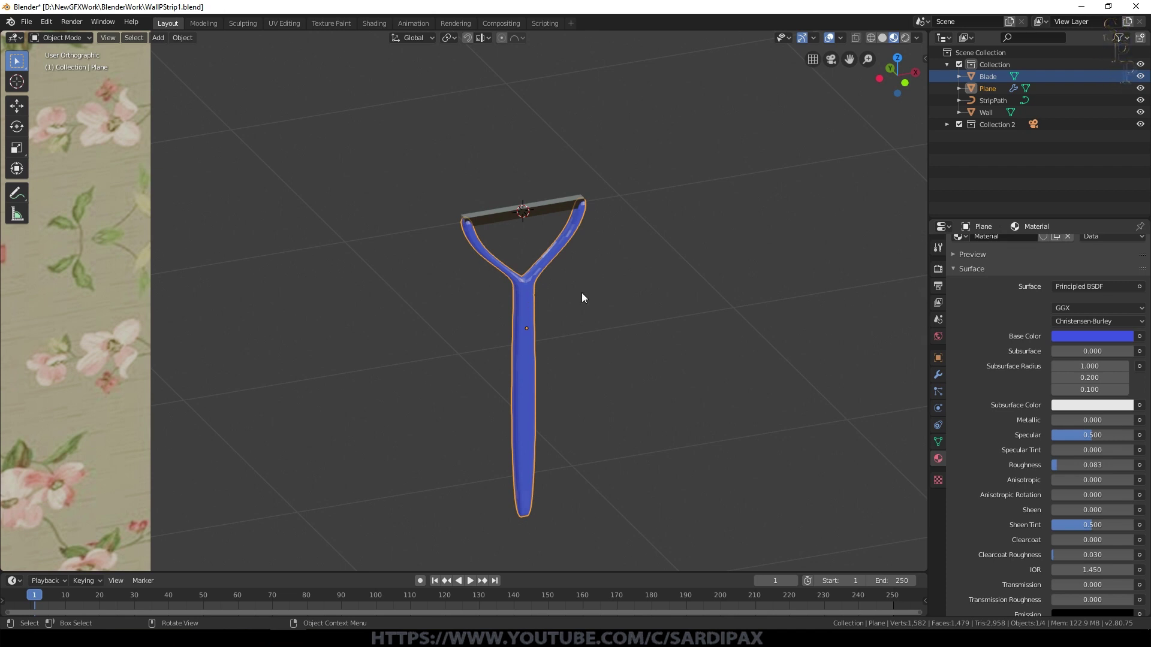
pyautogui.keyDown('shift'); pyautogui.click(544, 204); pyautogui.keyUp('shift')
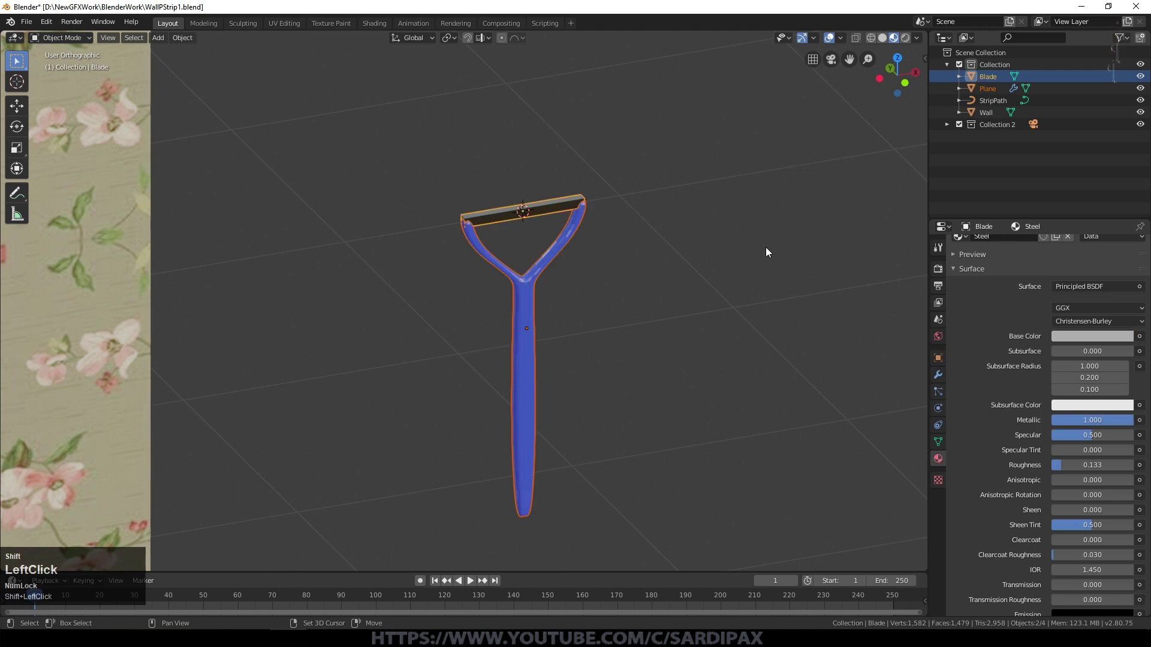
pyautogui.hotkey('ctrl', 'p')
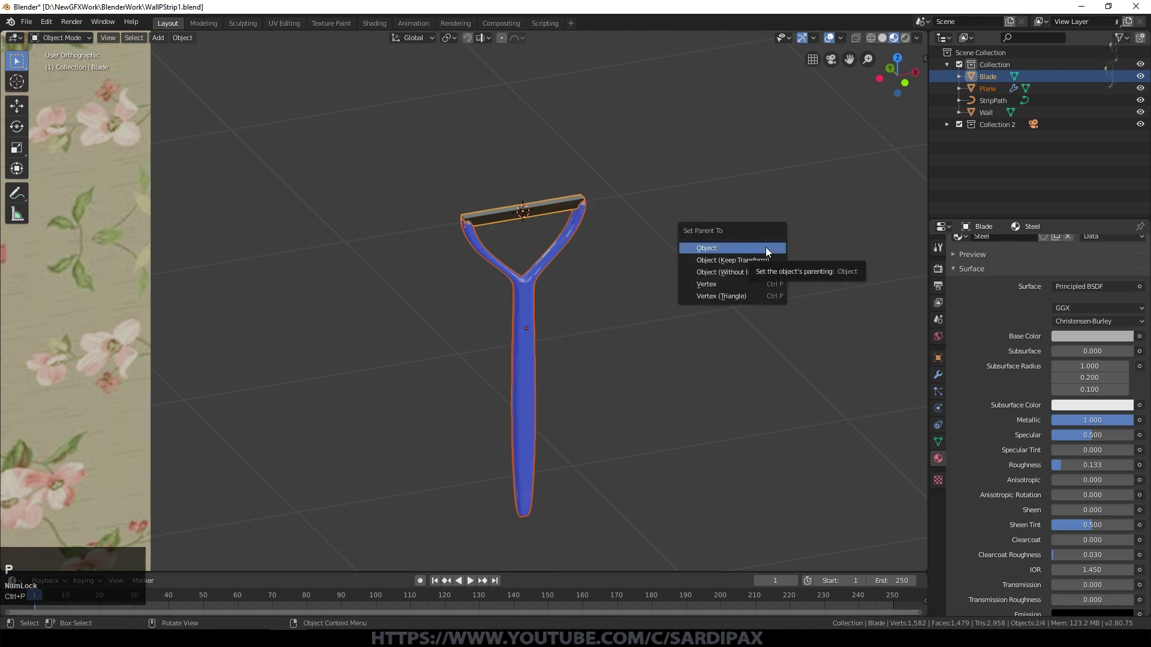
pyautogui.click(766, 249)
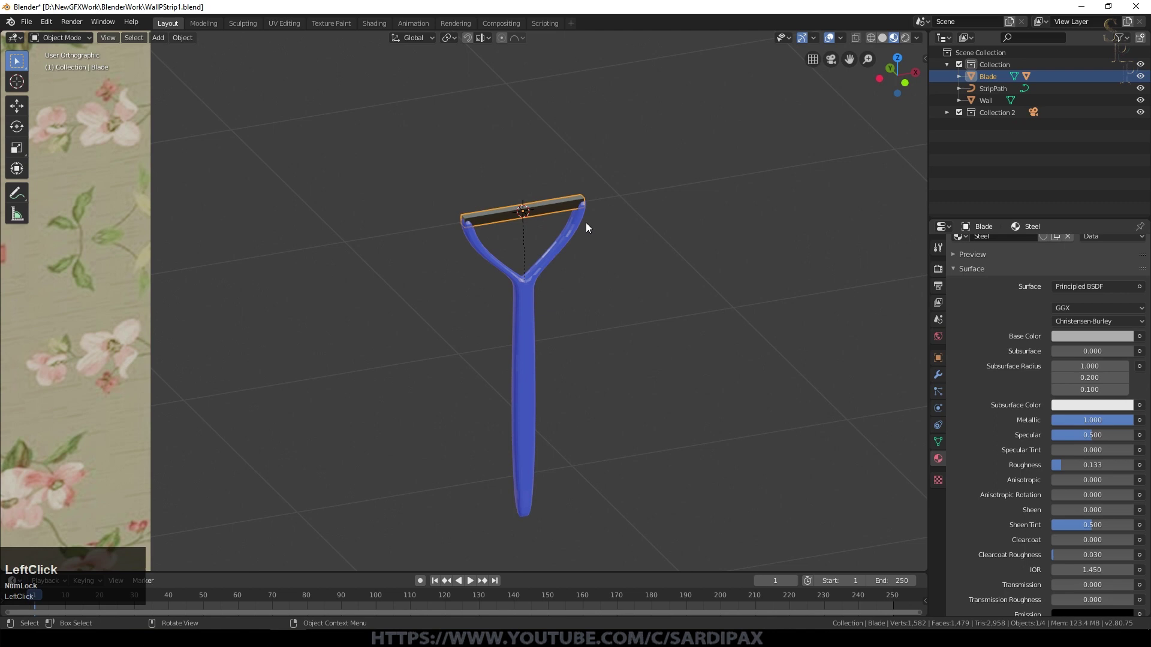
# Step: Test the parenting by moving the Blade freely and rotating it about X
pyautogui.press('g')
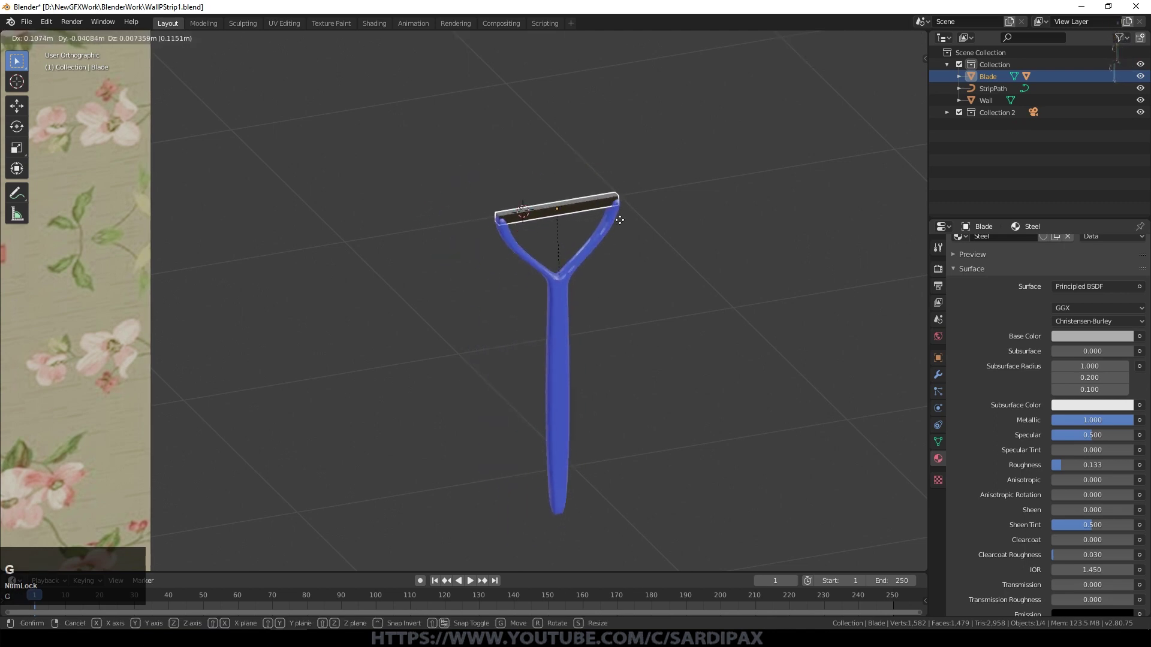
pyautogui.press('Escape')
pyautogui.moveTo(619, 292); pyautogui.dragTo(687, 284, button='middle')
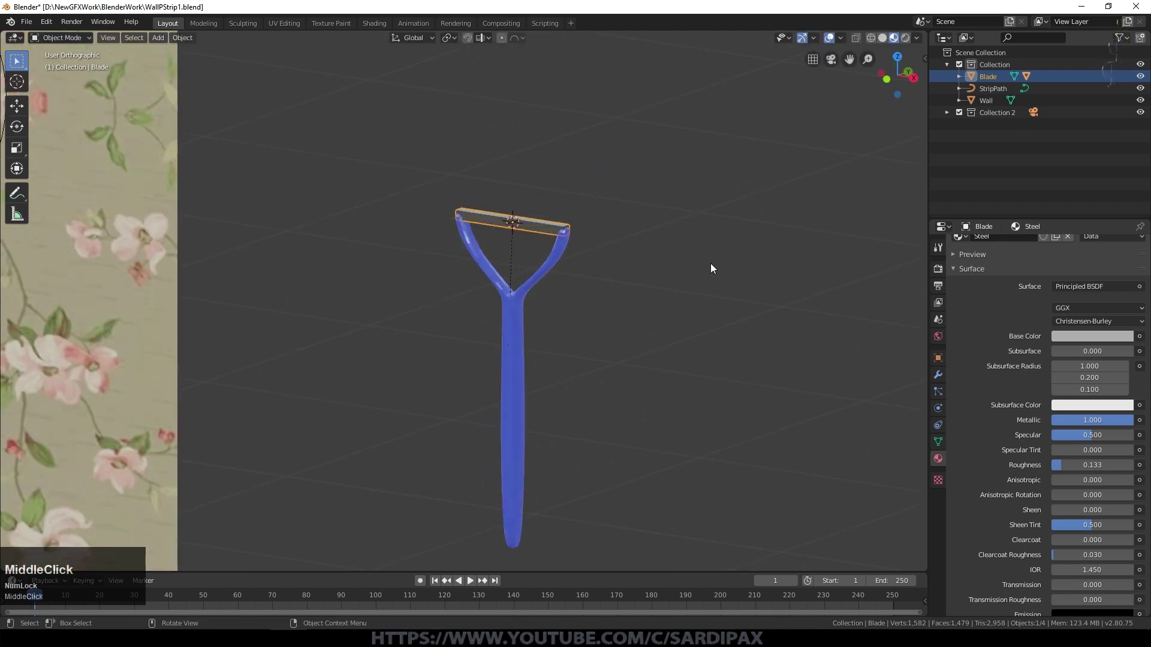
pyautogui.press('r')
pyautogui.press('x')
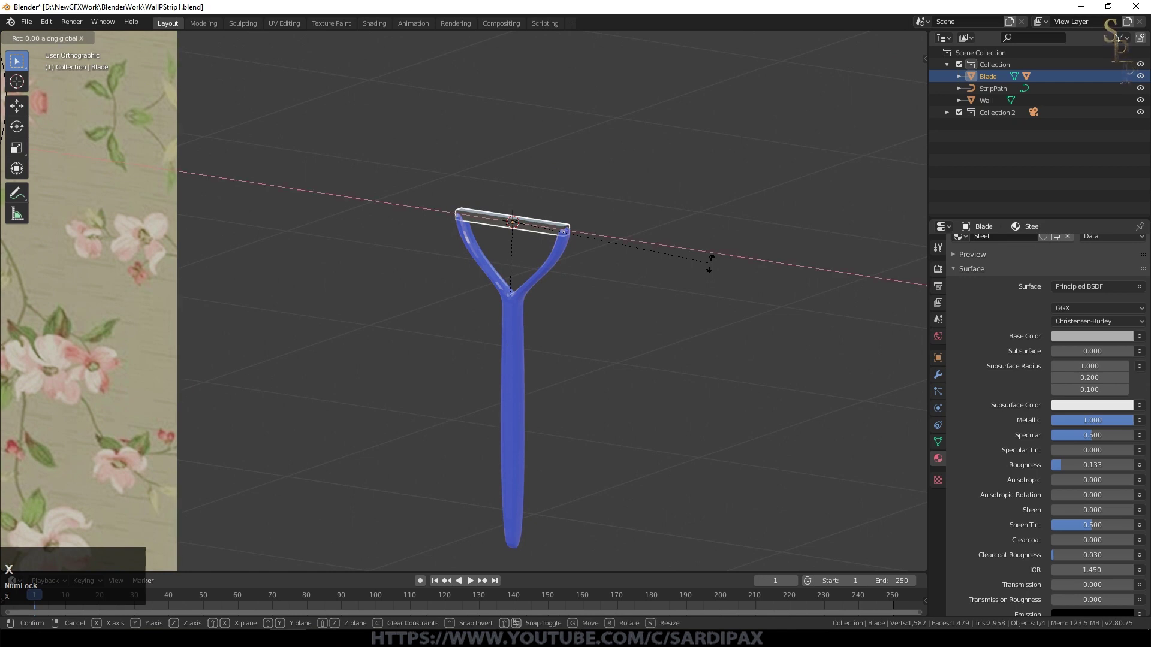
pyautogui.click(666, 290)
pyautogui.moveTo(567, 314); pyautogui.dragTo(815, 311, button='middle')
pyautogui.scroll(1, 390, 193)
pyautogui.moveTo(586, 264); pyautogui.dragTo(479, 279, button='middle')
pyautogui.scroll(-2, 650, 231)
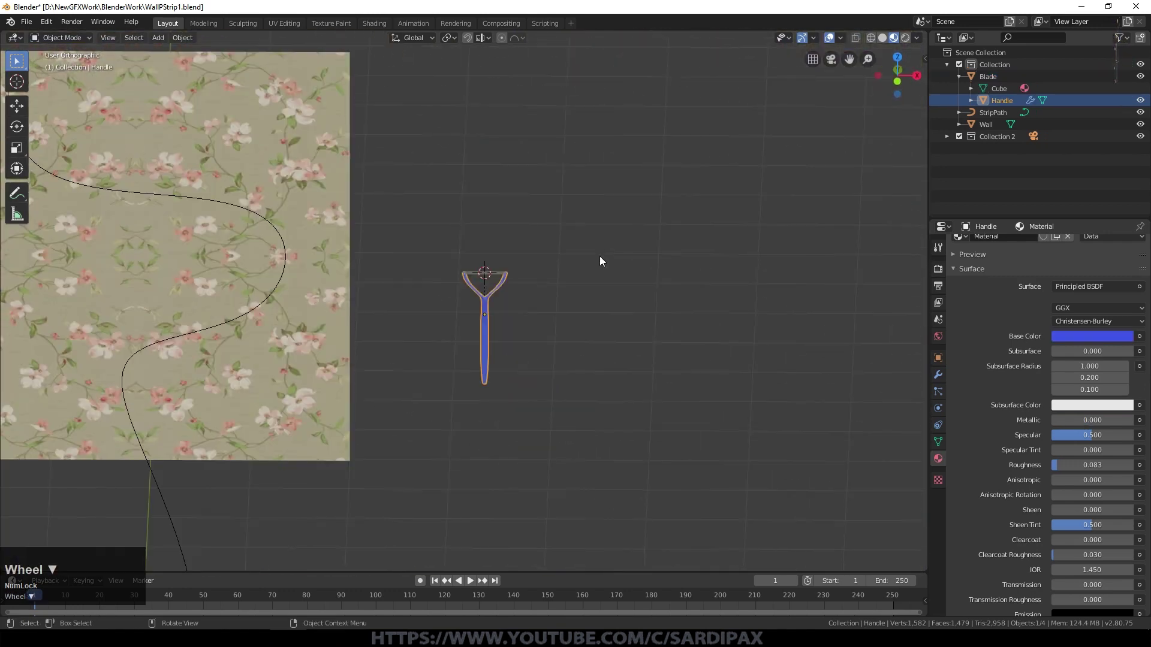
# Step: Move the Blade about -4.75 m in X and 2.30 m in Z to the start of StripPath at the wall's upper edge
pyautogui.press('KP_1')
pyautogui.keyDown('shift'); pyautogui.moveTo(599, 257); pyautogui.dragTo(783, 370, button='middle'); pyautogui.keyUp('shift')
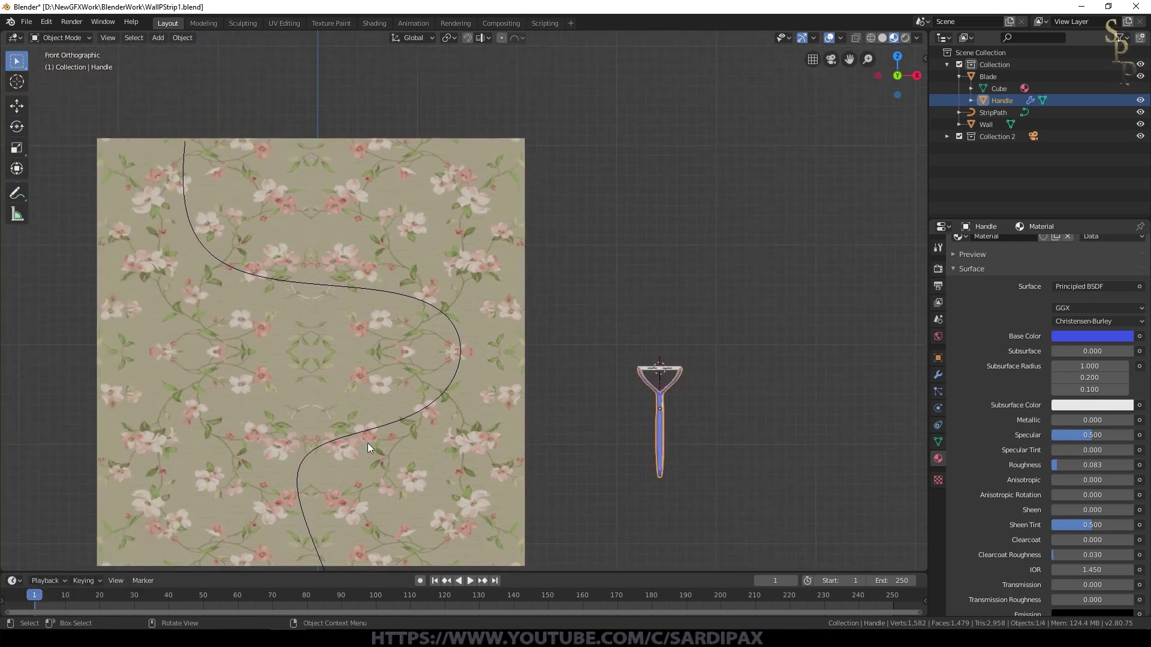
pyautogui.click(660, 377)
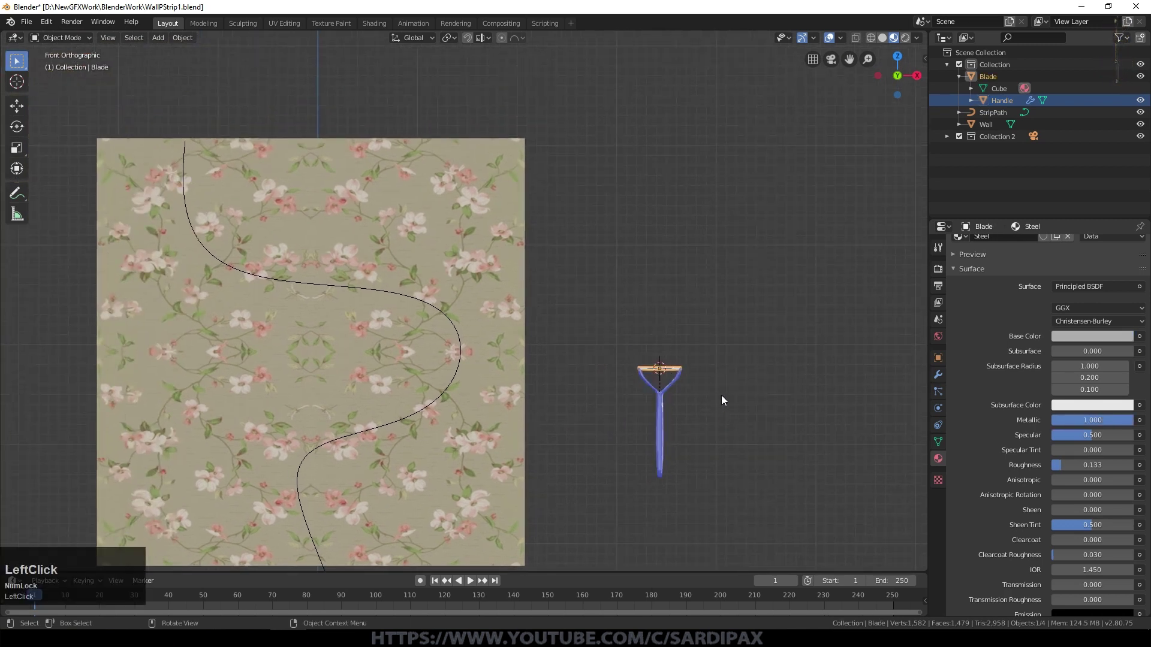
pyautogui.press('g')
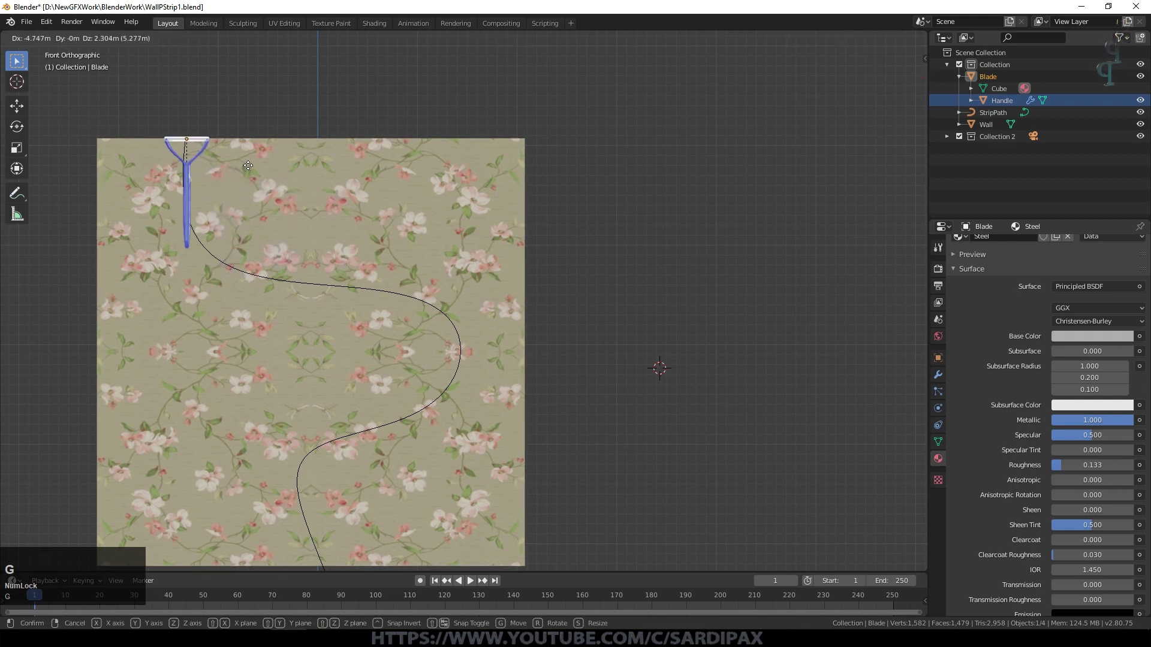
pyautogui.click(246, 167)
# Step: Adjust the Blade and StripPath along Y so that they sit against the wall's front surface
pyautogui.moveTo(276, 227); pyautogui.dragTo(489, 228, button='middle')
pyautogui.press('g')
pyautogui.press('y')
pyautogui.click(498, 229)
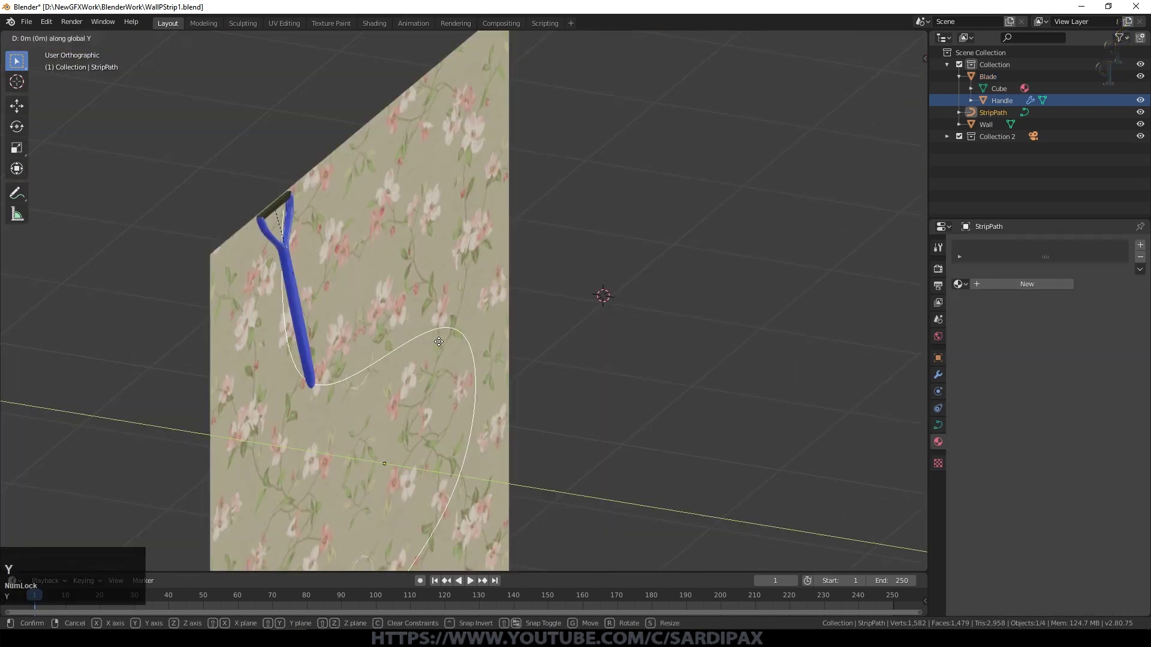
pyautogui.keyDown('shift'); pyautogui.click(344, 339); pyautogui.keyUp('shift')
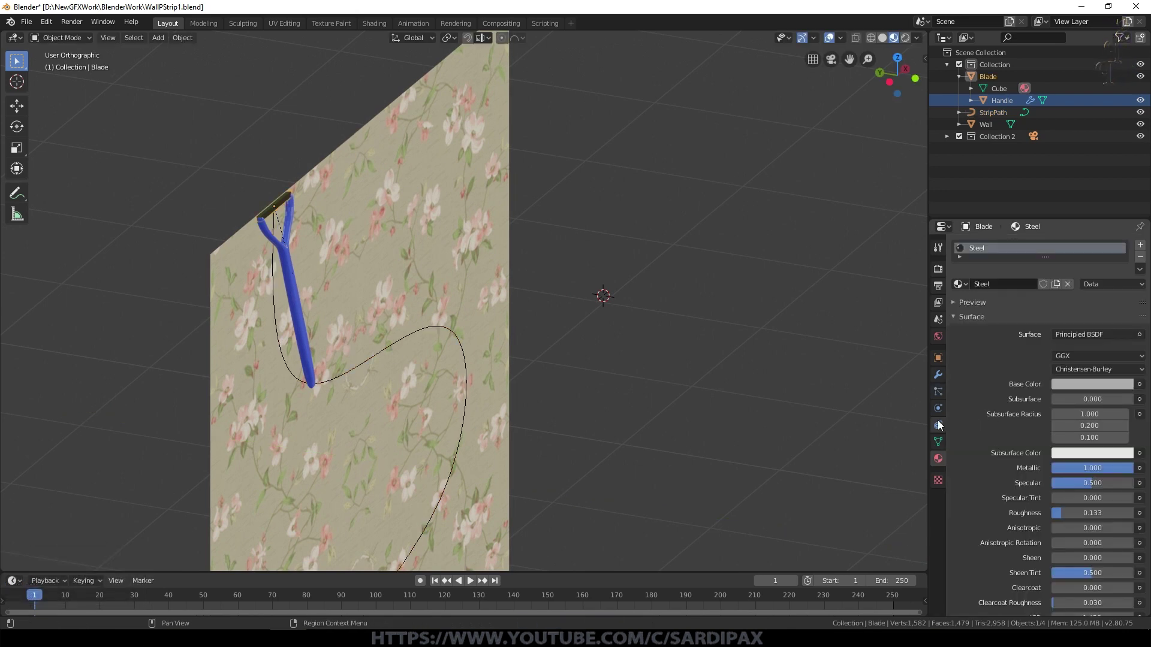
# Step: Add a Follow Path constraint to the Blade with StripPath as its target
pyautogui.click(938, 426)
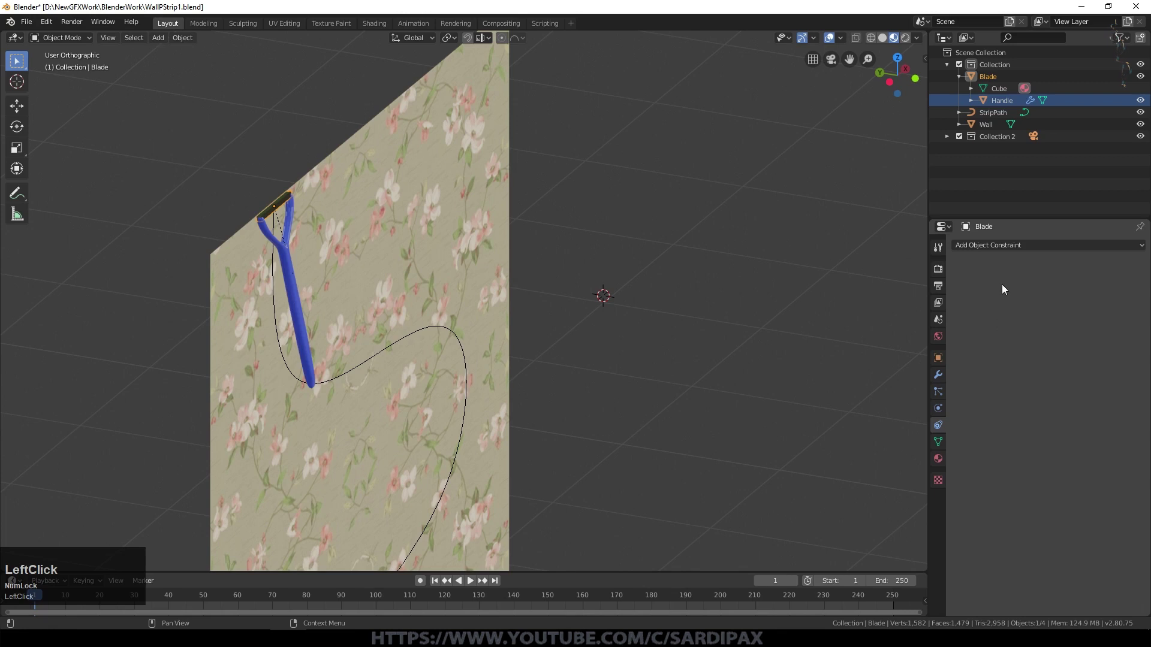
pyautogui.click(1004, 246)
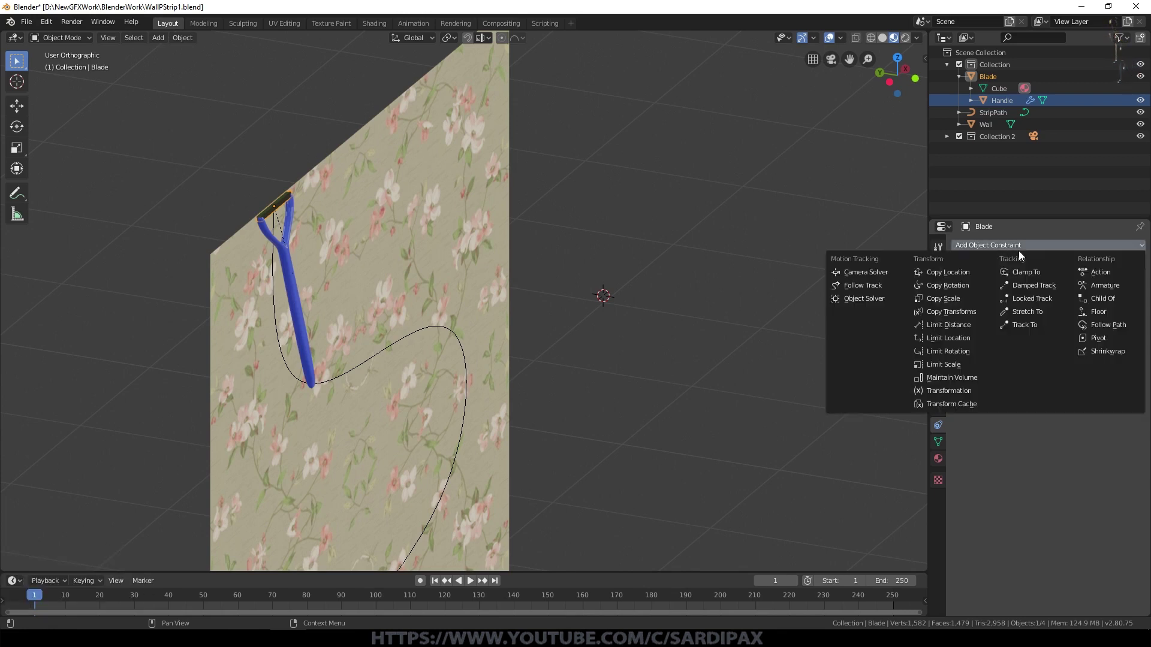
pyautogui.click(1096, 325)
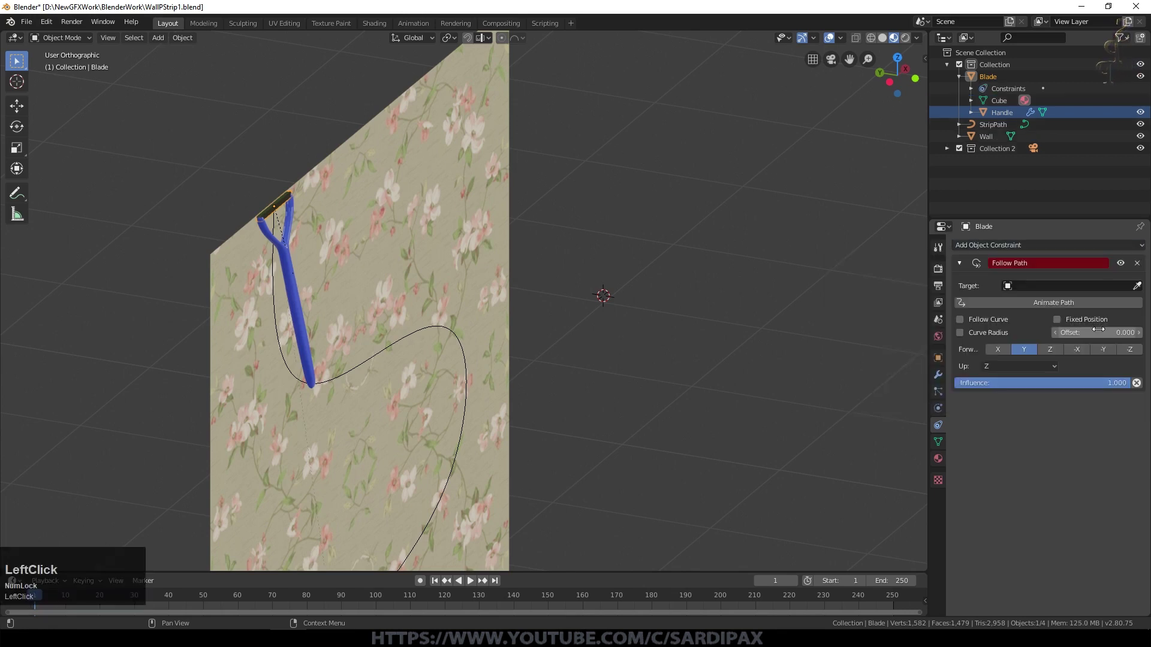
pyautogui.click(1061, 285)
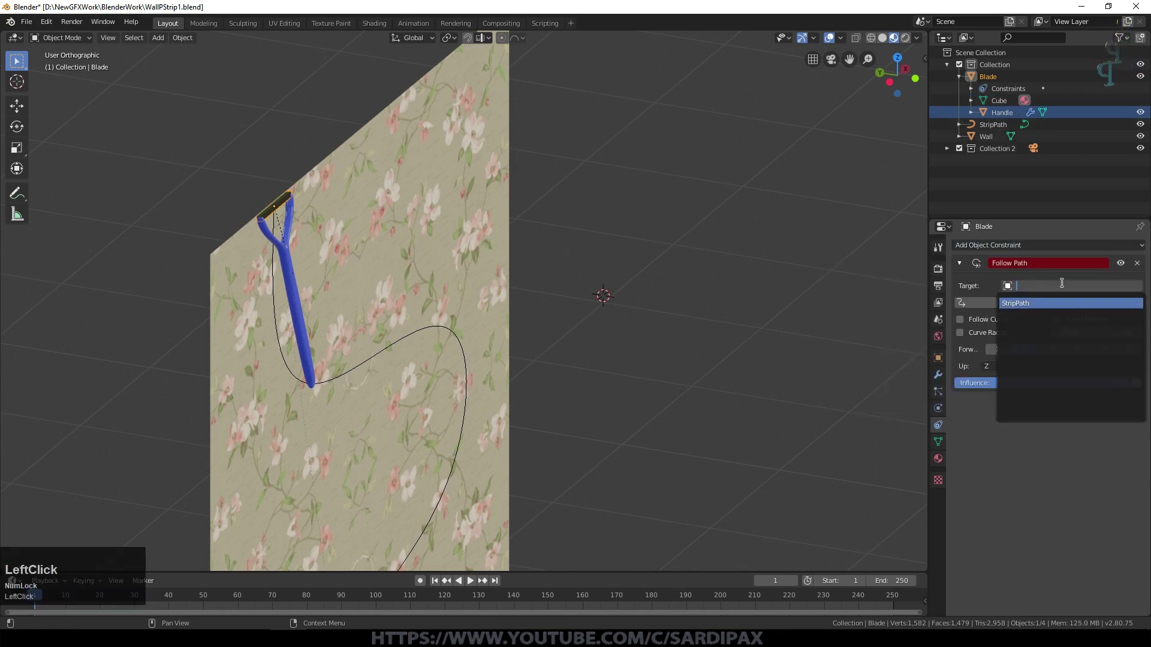
pyautogui.click(1014, 304)
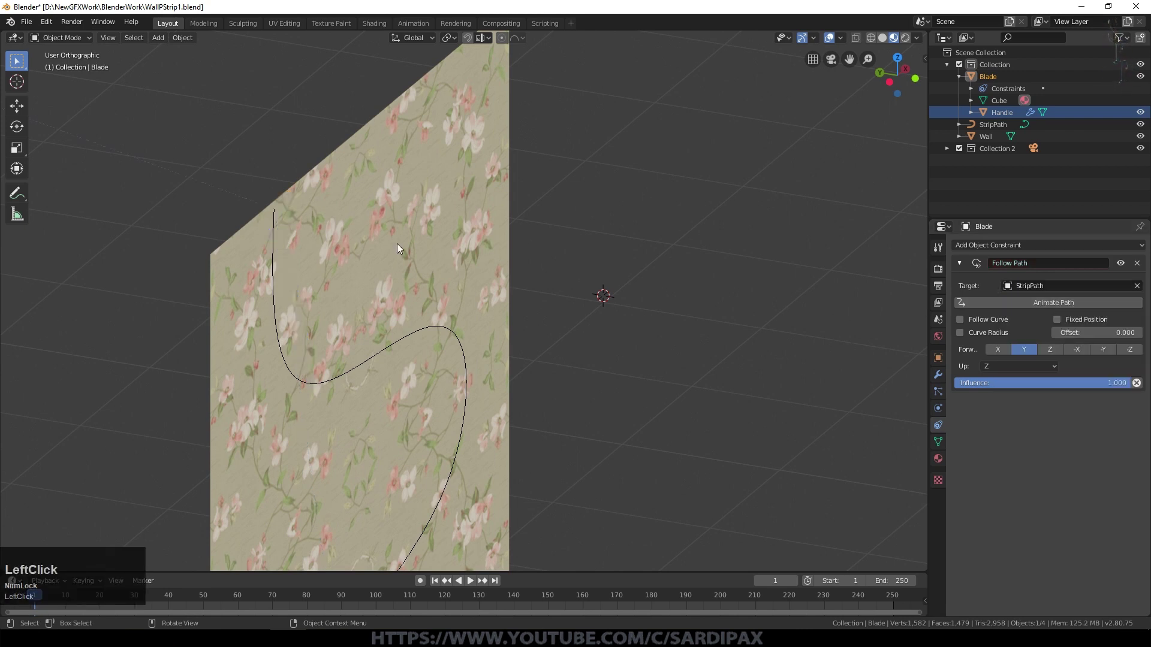
# Step: Try Z as the forward axis of the Follow Path constraint, play the animation, and return to the start
pyautogui.scroll(-8, 500, 328)
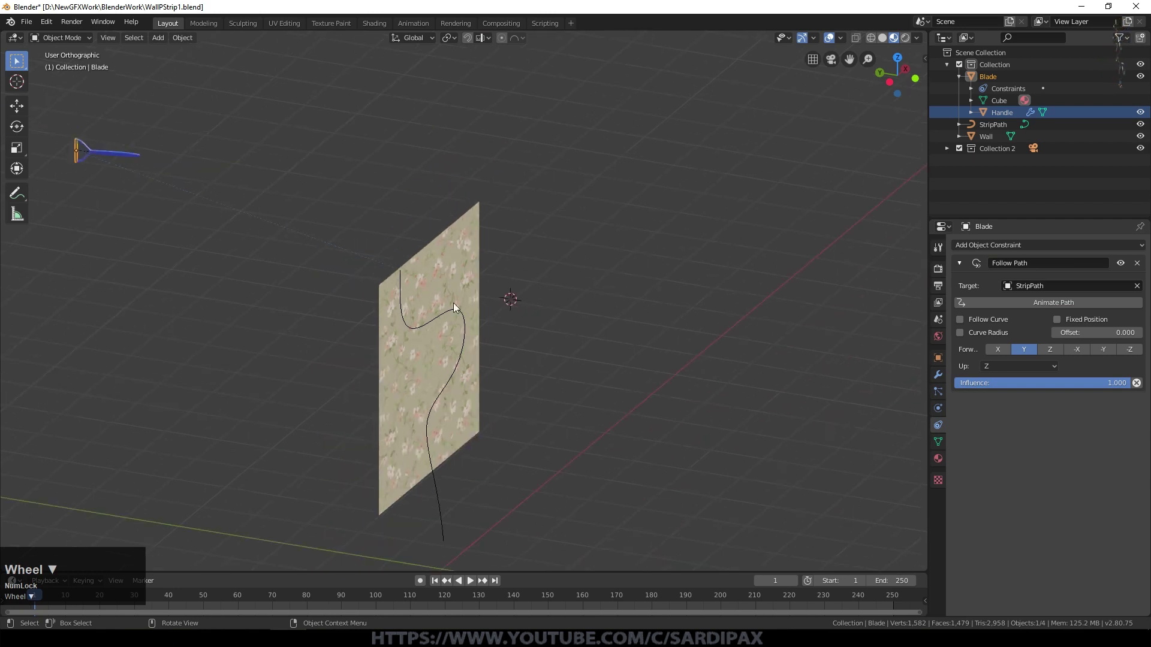
pyautogui.scroll(3, 453, 304)
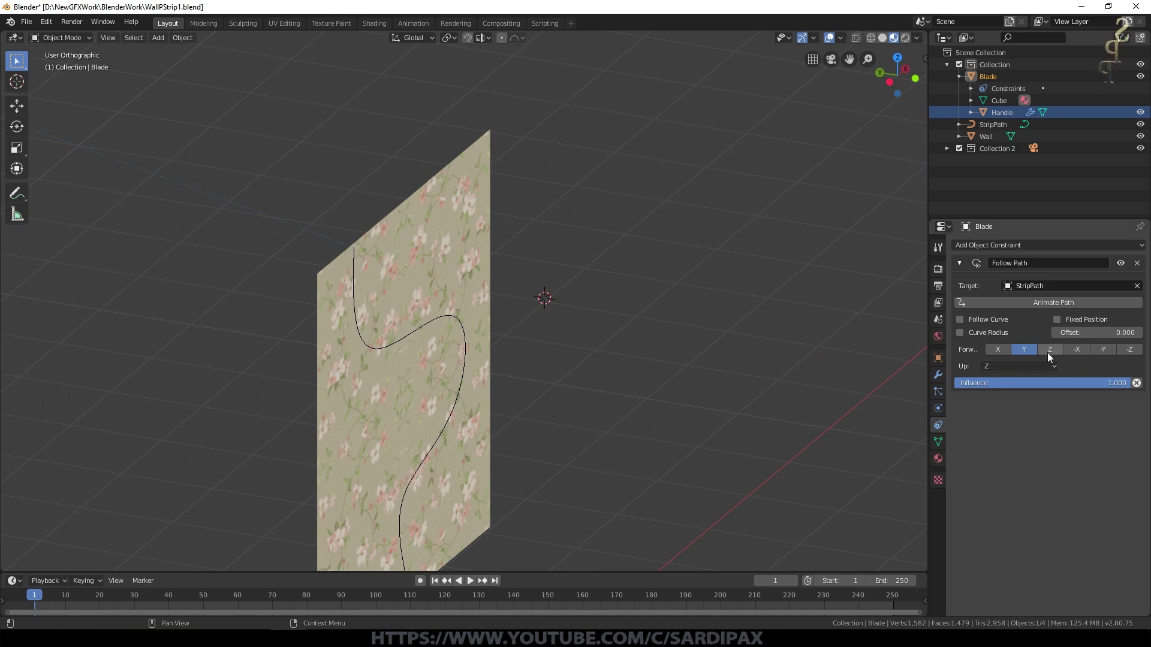
pyautogui.click(1049, 350)
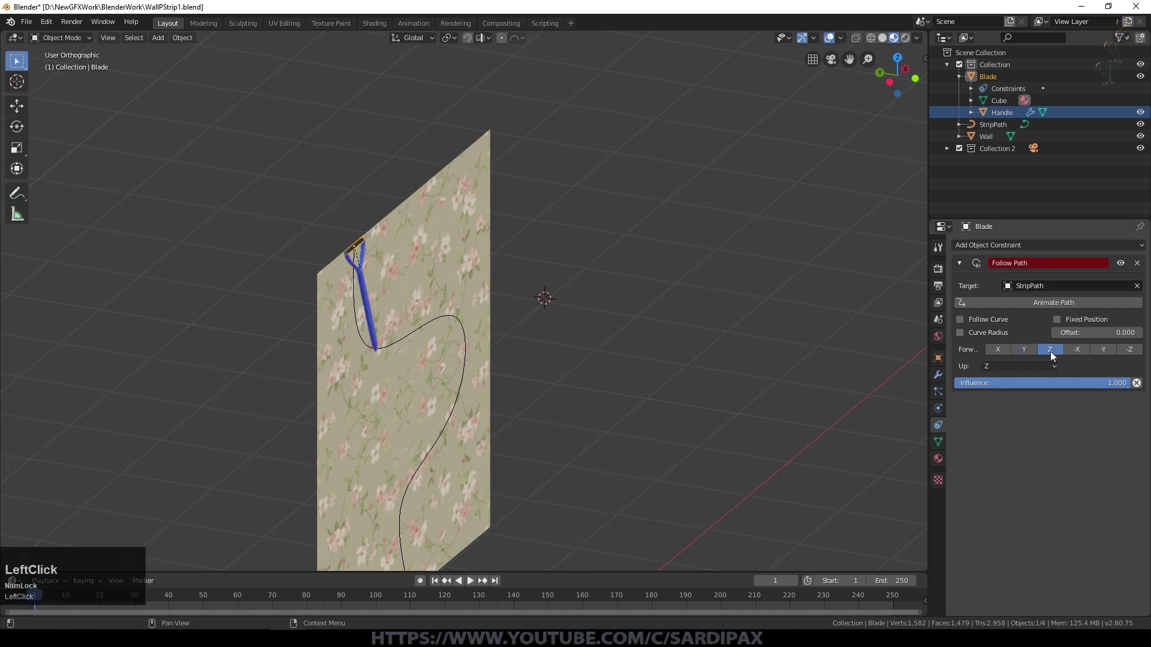
pyautogui.click(471, 581)
pyautogui.click(471, 581)
pyautogui.click(444, 581)
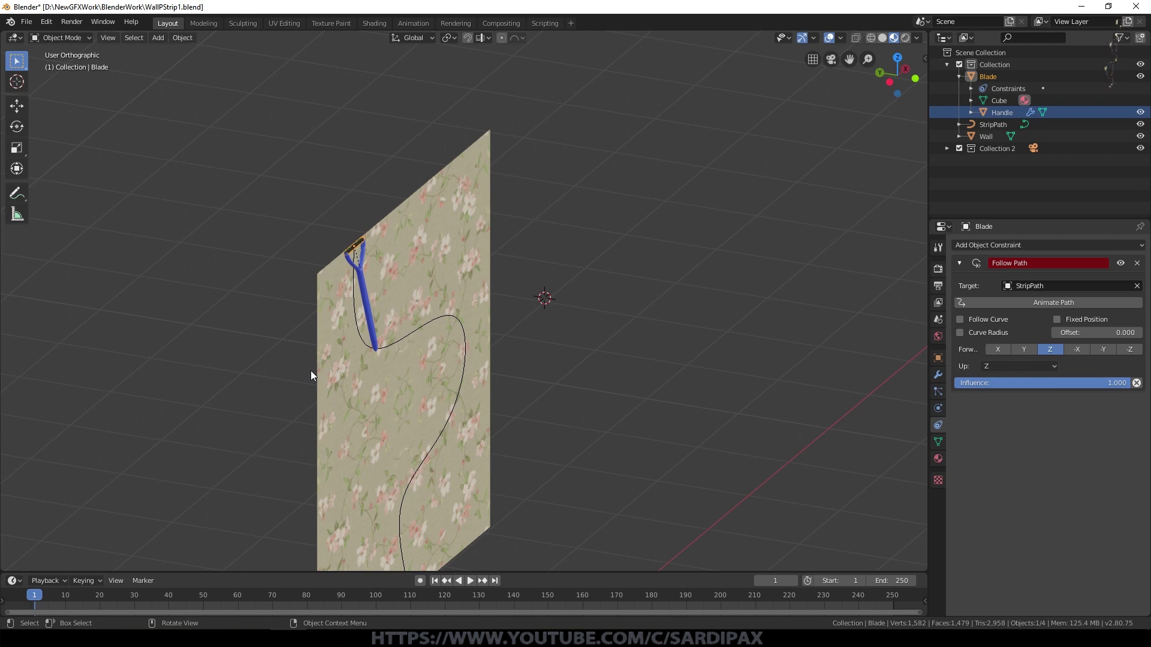
# Step: Set the Path Animation length of StripPath to 250 frames
pyautogui.click(440, 428)
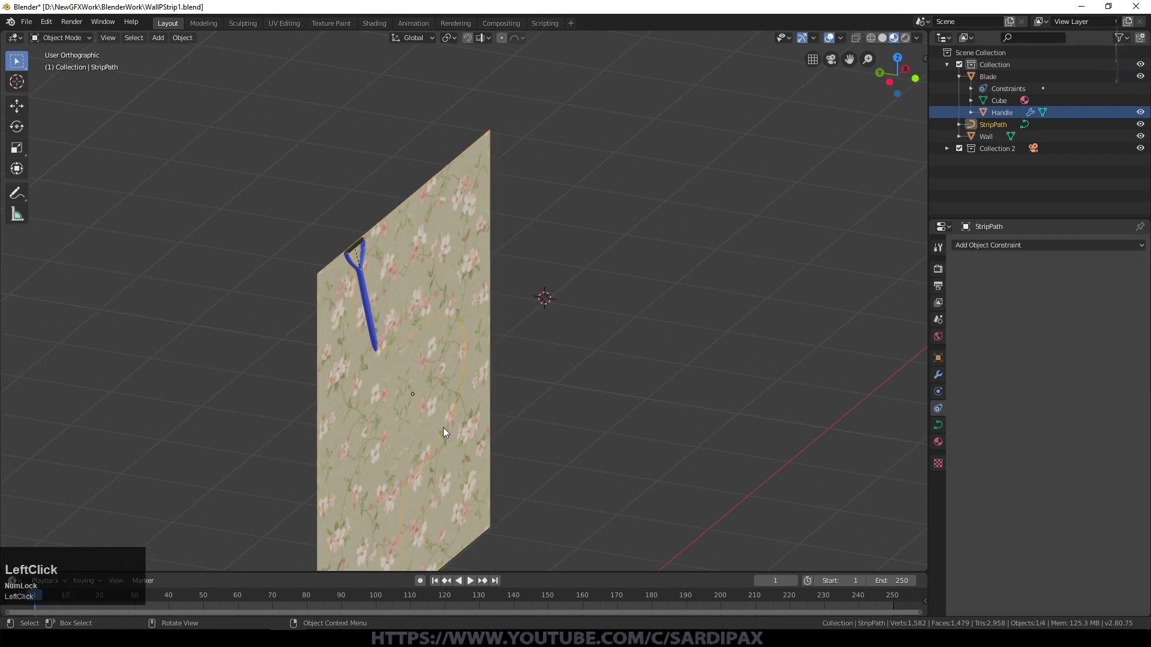
pyautogui.click(938, 425)
pyautogui.click(959, 466)
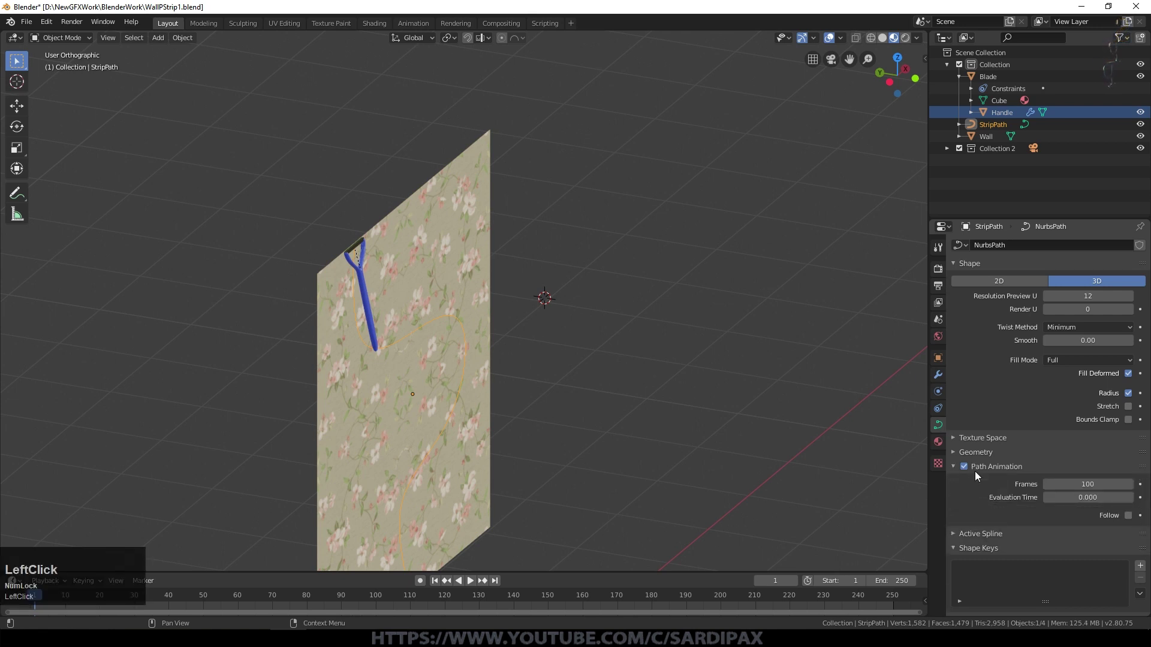
pyautogui.click(1078, 483)
pyautogui.write('25')
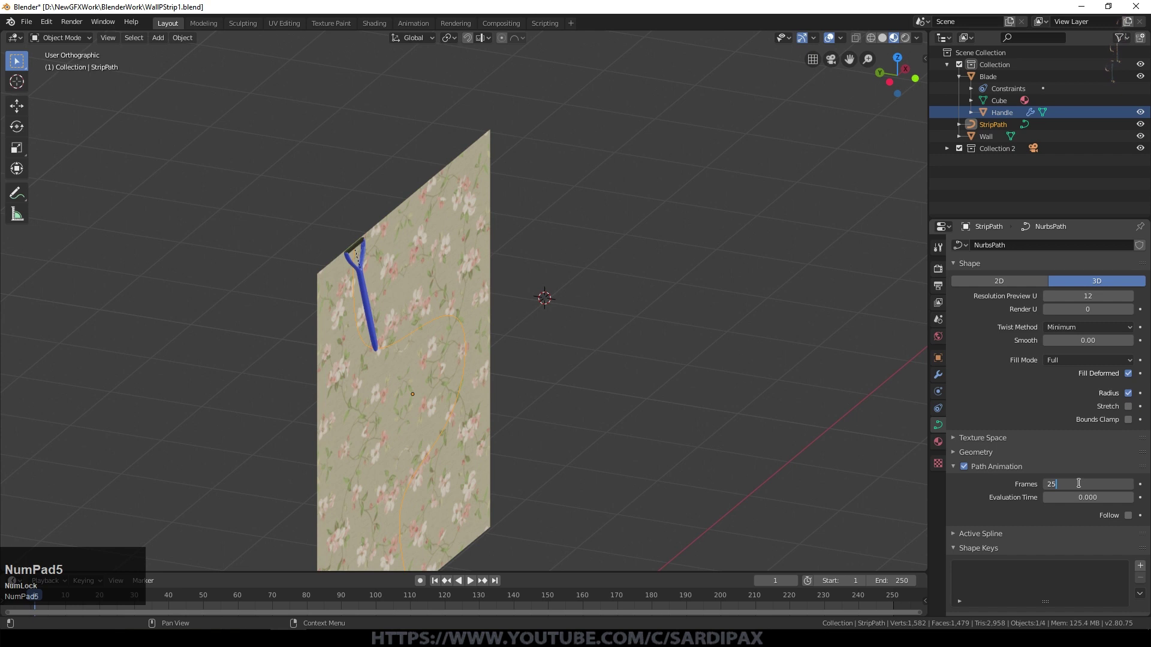
pyautogui.write('0')
pyautogui.press('KP_Enter')
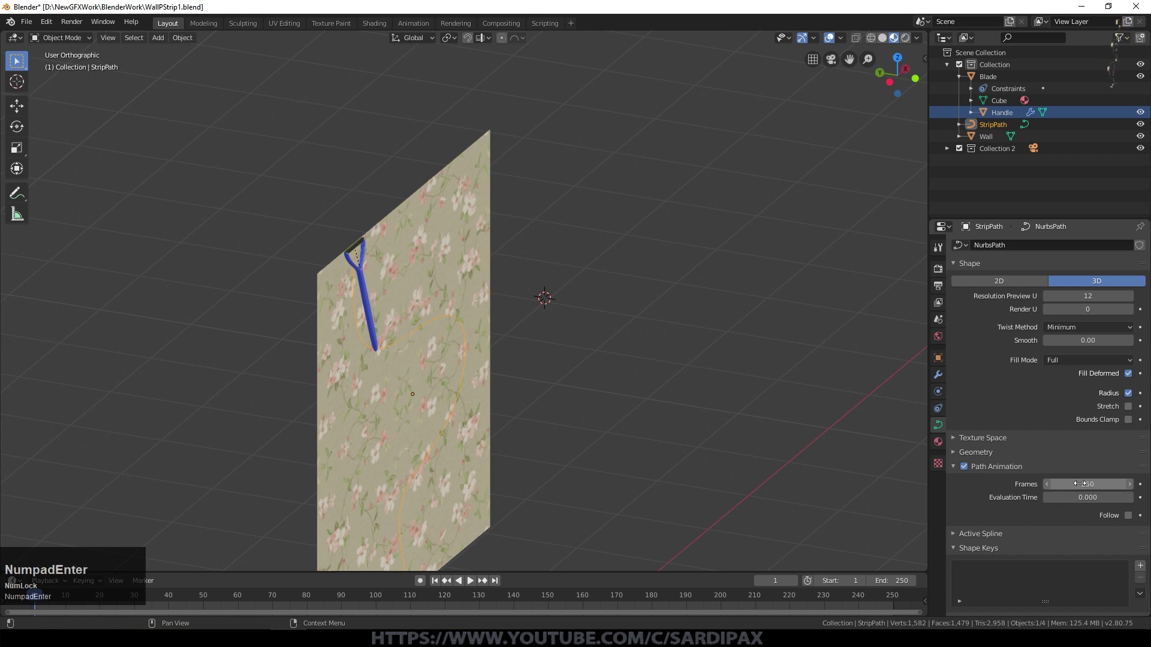
# Step: Play the animation while trying -Y, Y and -X as the forward axis of the Blade's Follow Path constraint
pyautogui.click(358, 248)
pyautogui.click(938, 425)
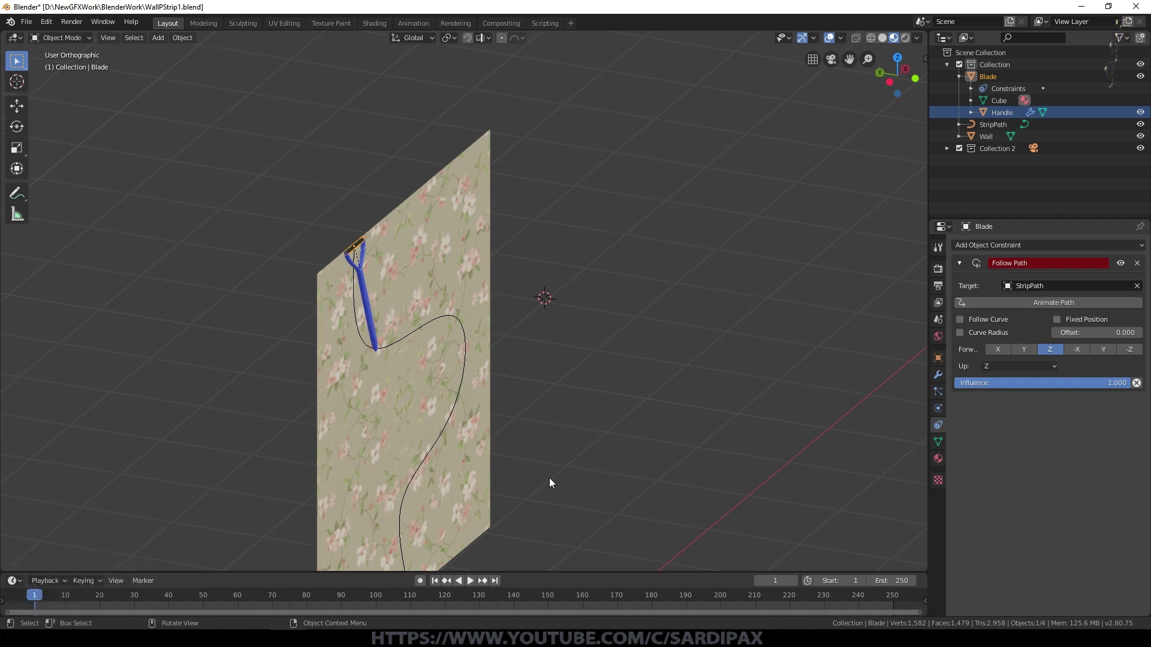
pyautogui.click(470, 580)
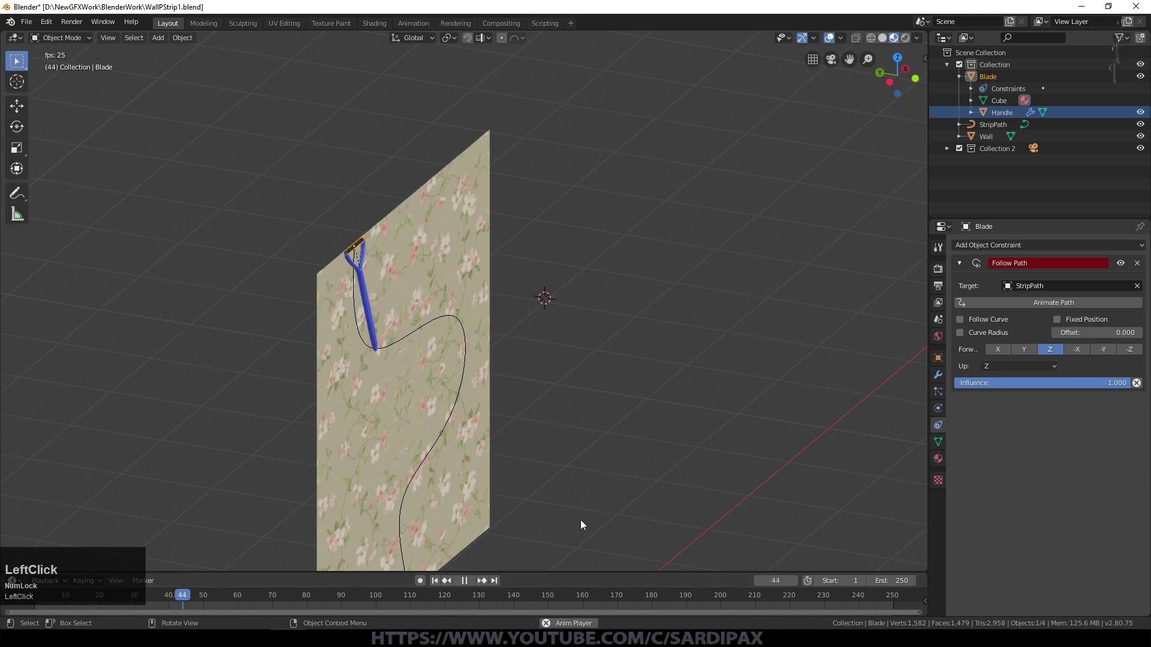
pyautogui.click(1105, 350)
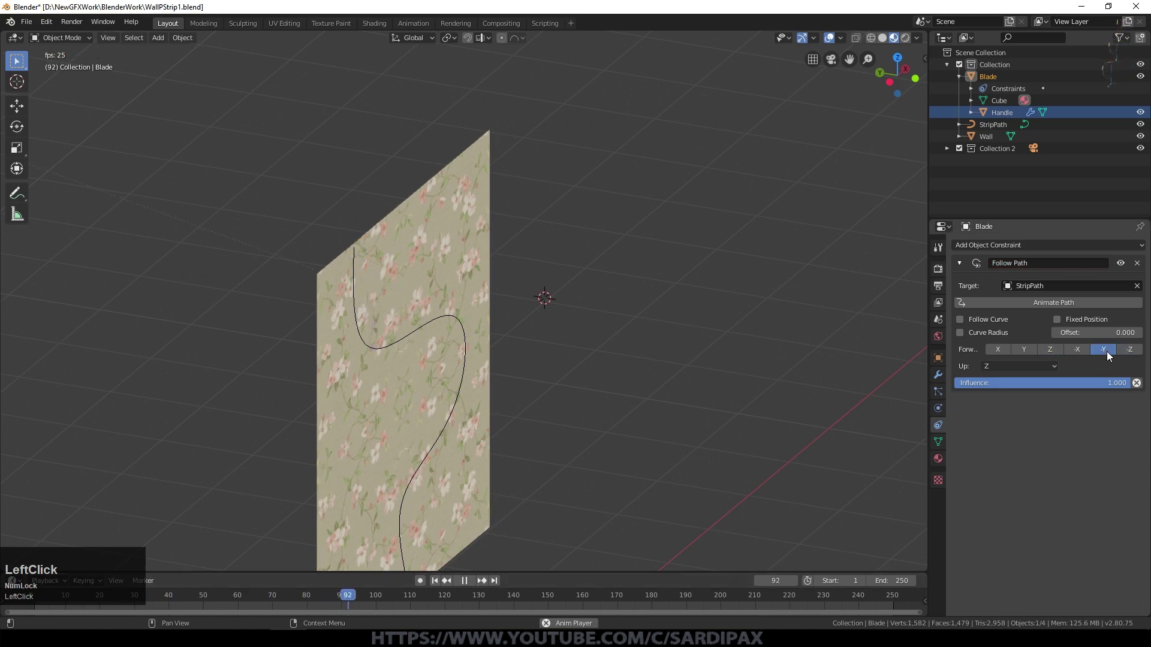
pyautogui.scroll(-2, 544, 267)
pyautogui.scroll(-1, 544, 268)
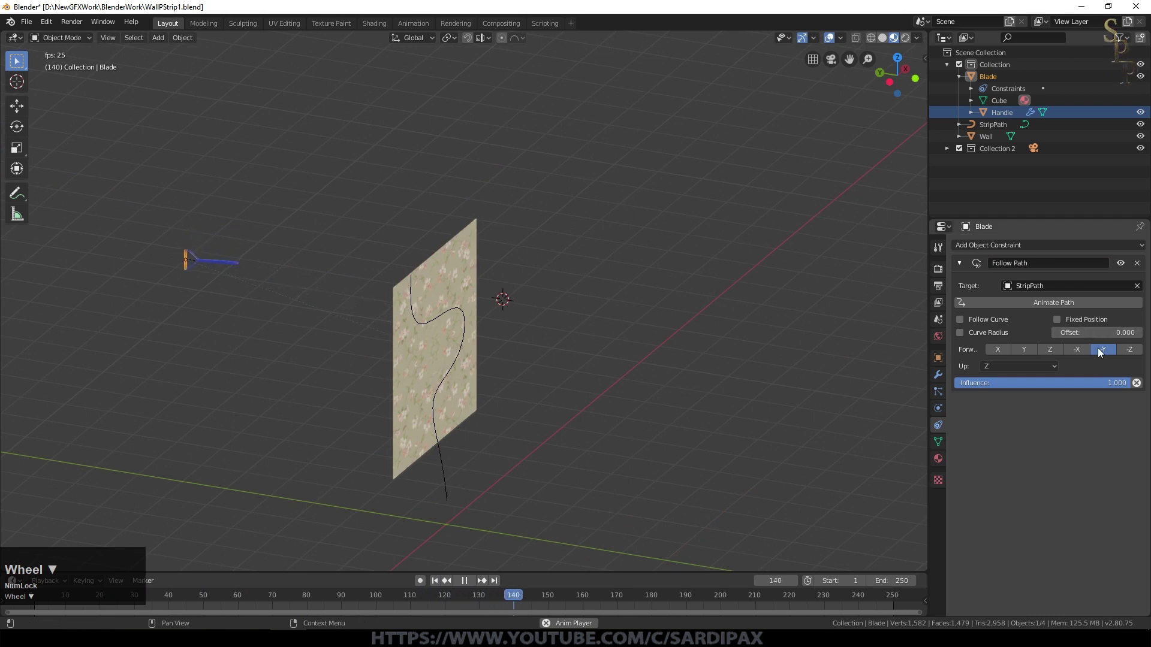
pyautogui.click(1005, 349)
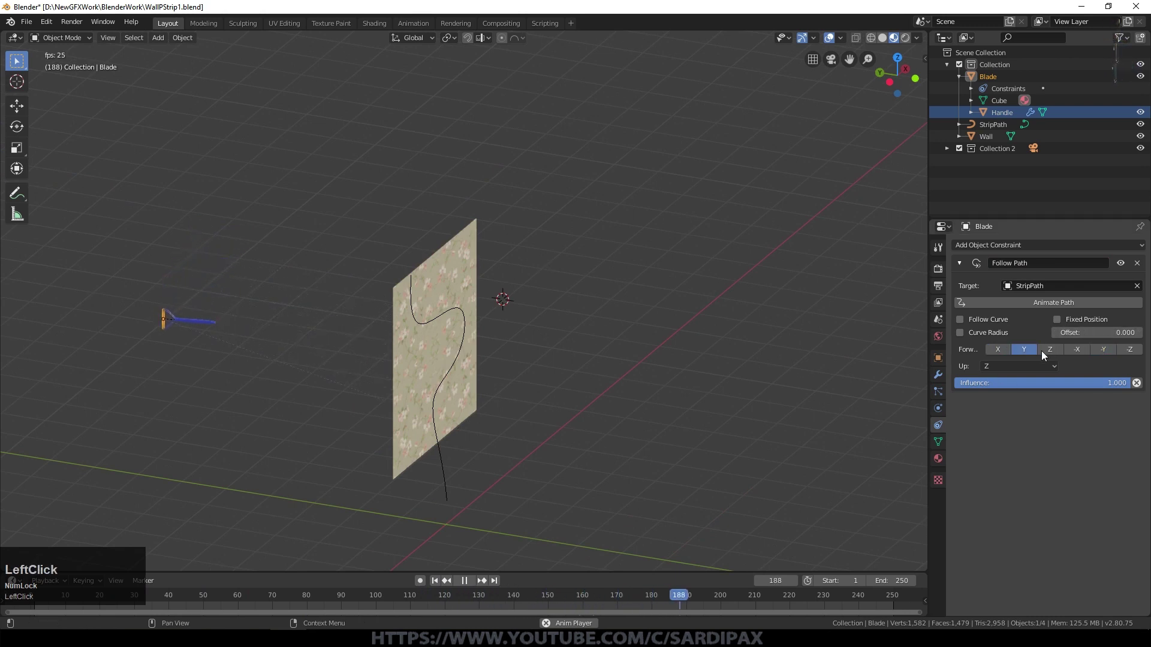
pyautogui.click(1073, 350)
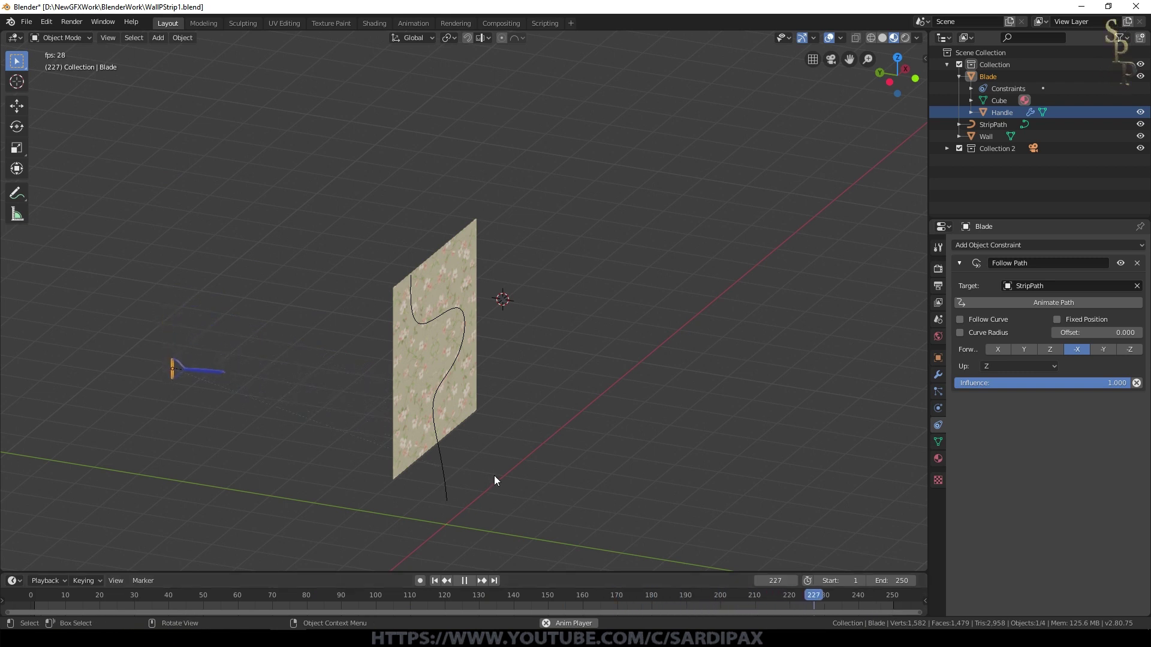
pyautogui.click(464, 580)
# Step: Set the constraint's forward axis to Y and move the Blade back onto the start of StripPath in top view
pyautogui.click(997, 348)
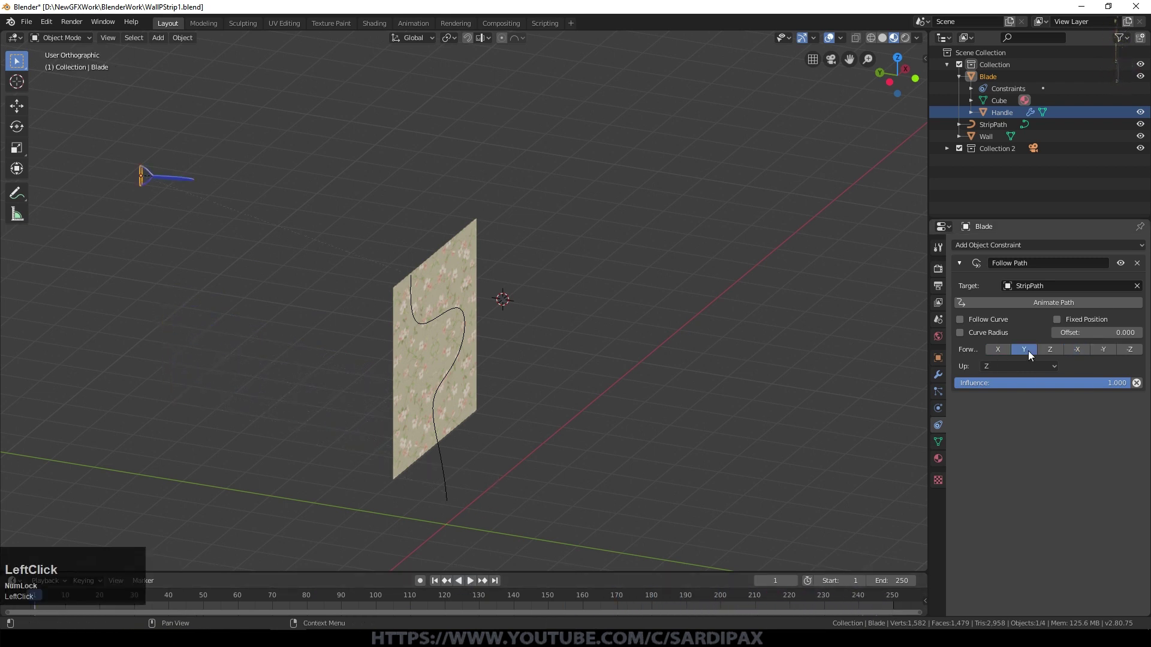
pyautogui.press('KP_7')
pyautogui.press('g')
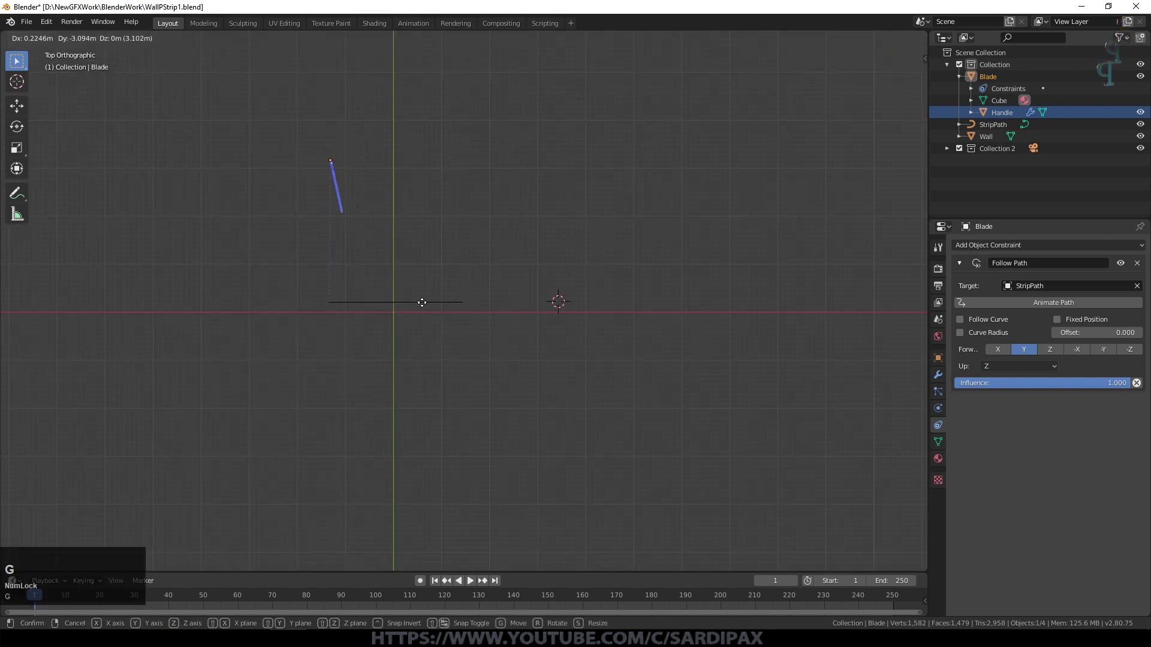
pyautogui.click(422, 447)
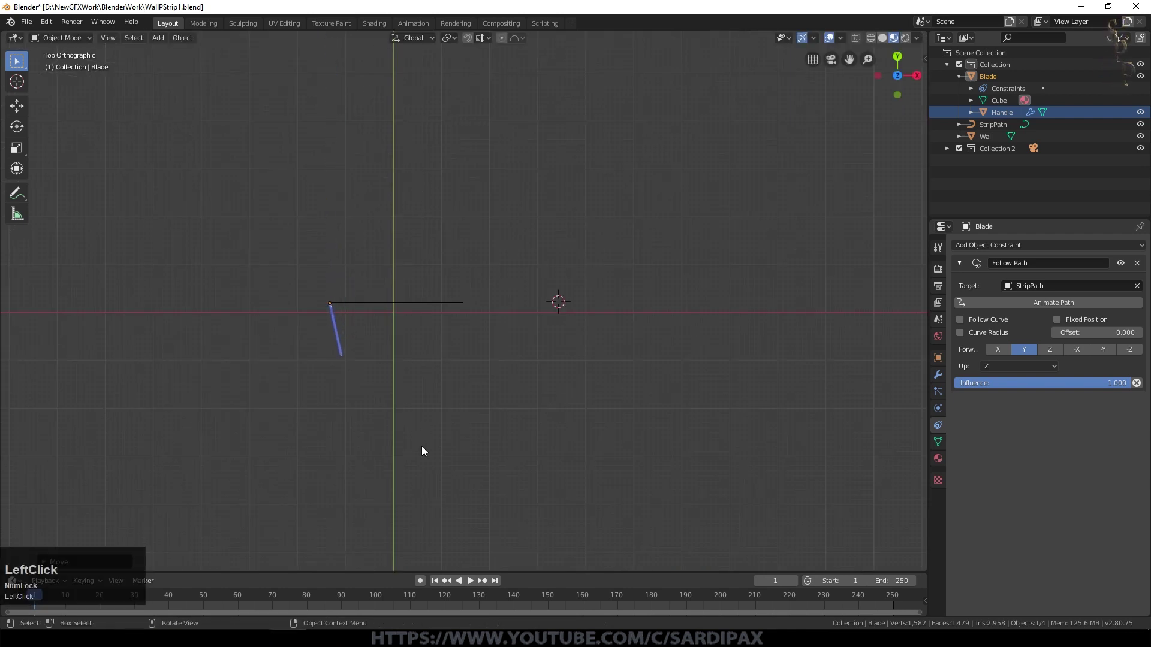
# Step: Rotate the Blade 90 degrees about the Y axis
pyautogui.press('KP_Decimal')
pyautogui.press('KP_1')
pyautogui.press('r')
pyautogui.press('y')
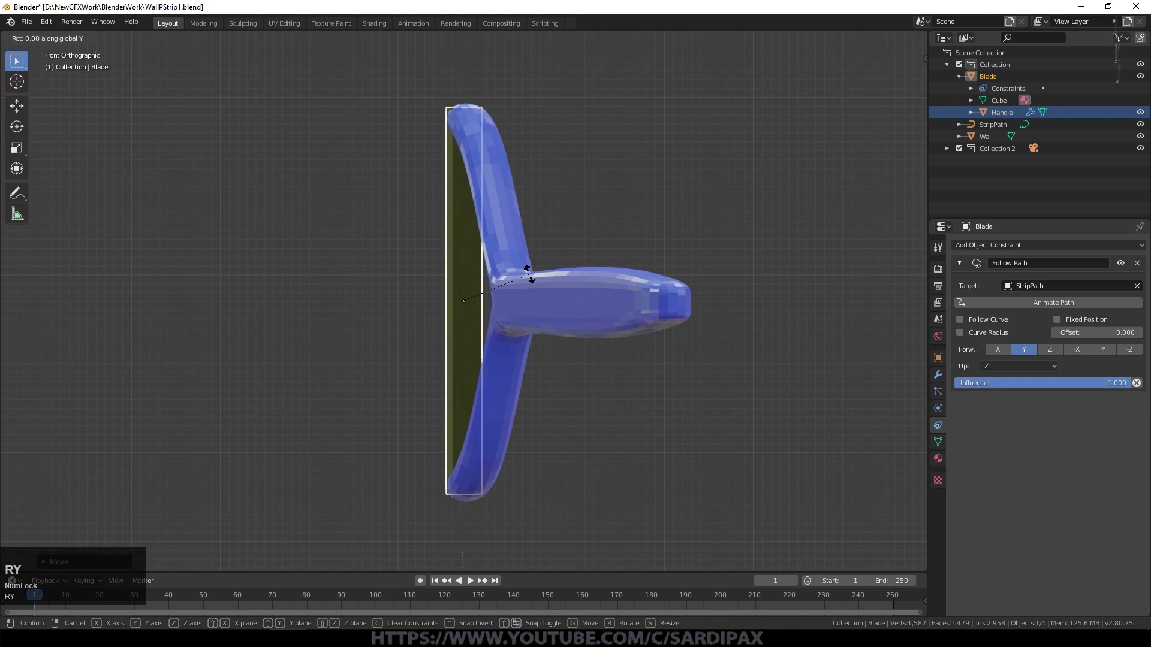
pyautogui.press('KP_9')
pyautogui.press('KP_0')
pyautogui.press('KP_Enter')
# Step: Lower the Blade about 1.36 m along Z to the start of StripPath at the wall's upper edge
pyautogui.scroll(-6, 539, 407)
pyautogui.press('g')
pyautogui.press('z')
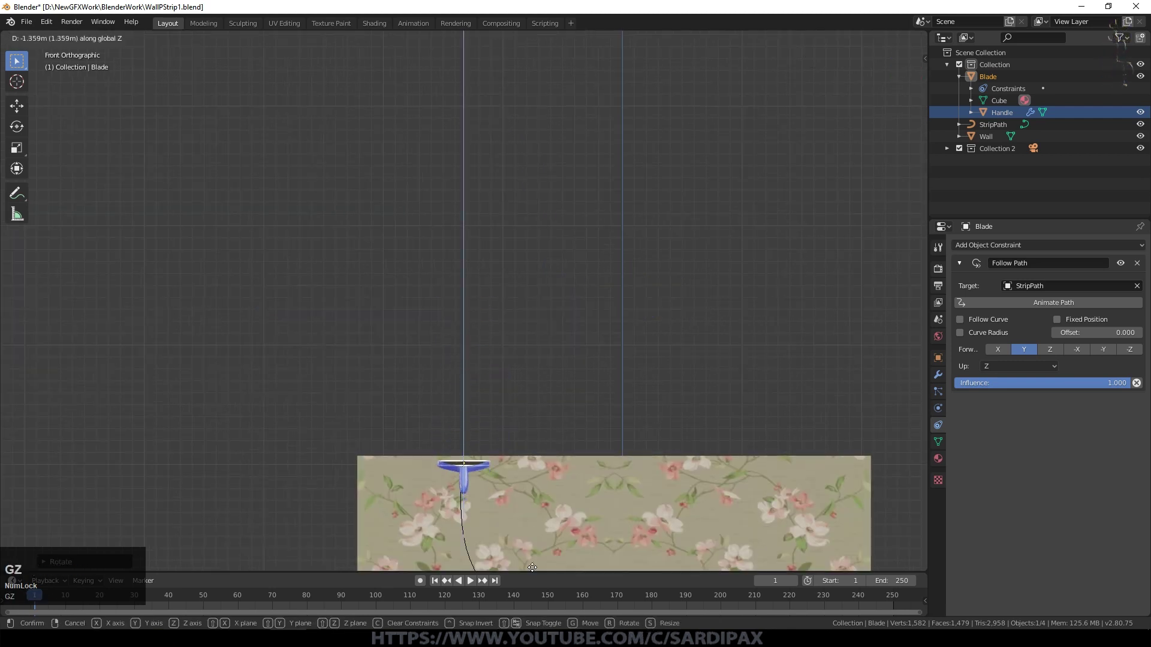
# Step: Rotate the Blade about the X axis so that the handle tilts down toward the wall
pyautogui.press('KP_3')
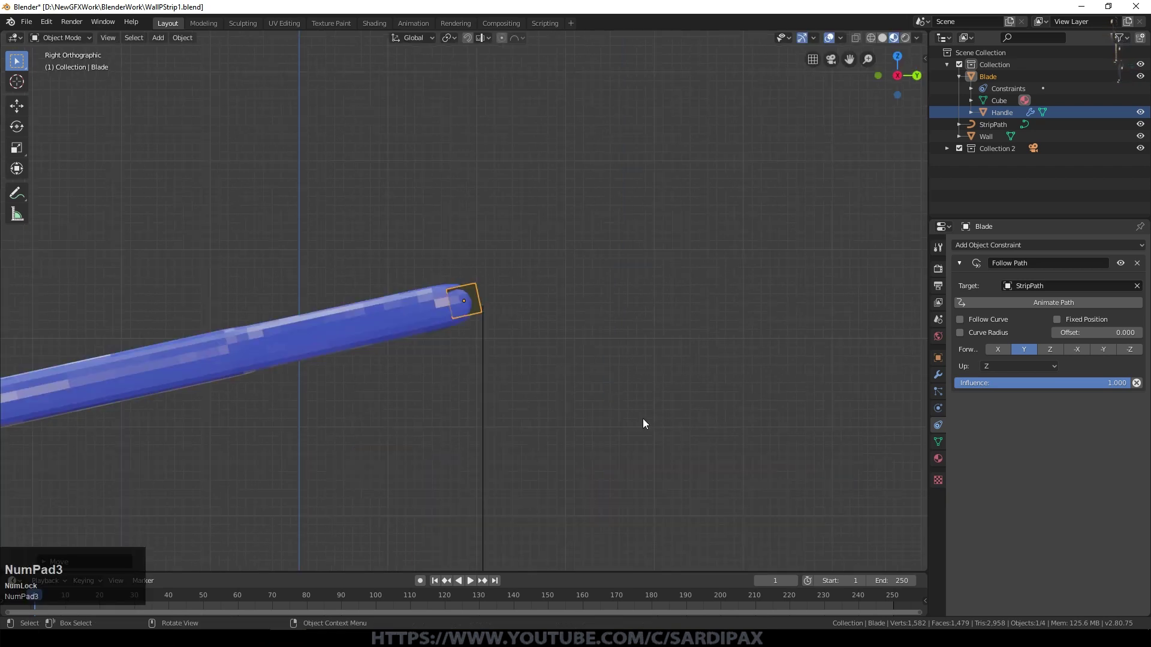
pyautogui.press('r')
pyautogui.press('x')
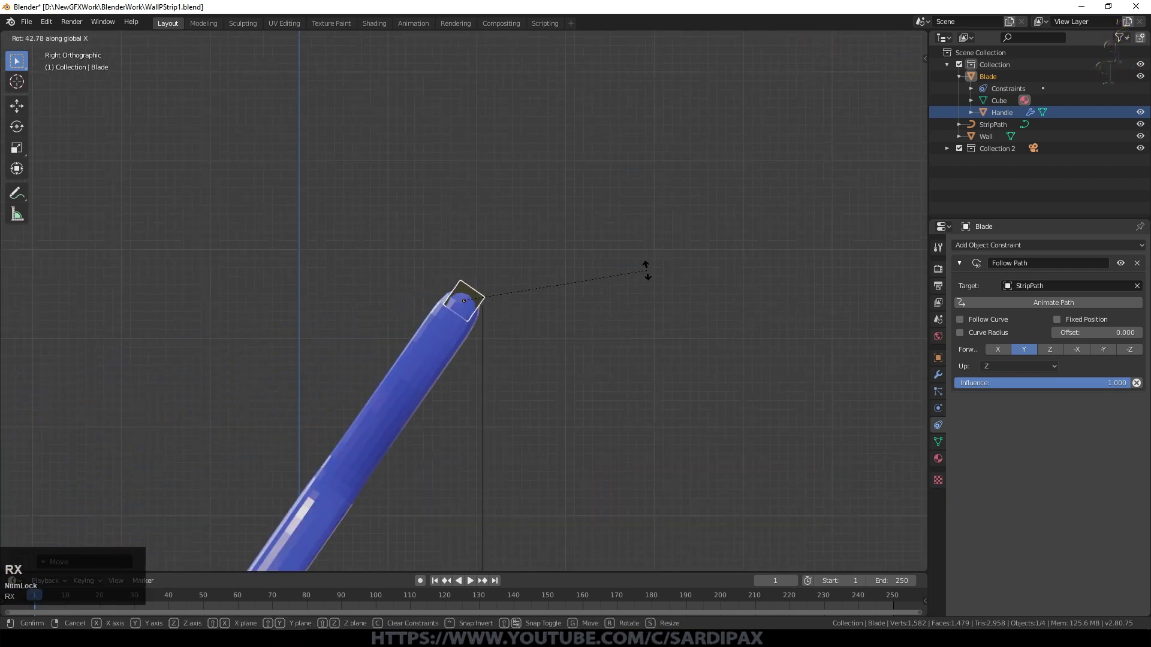
pyautogui.click(637, 242)
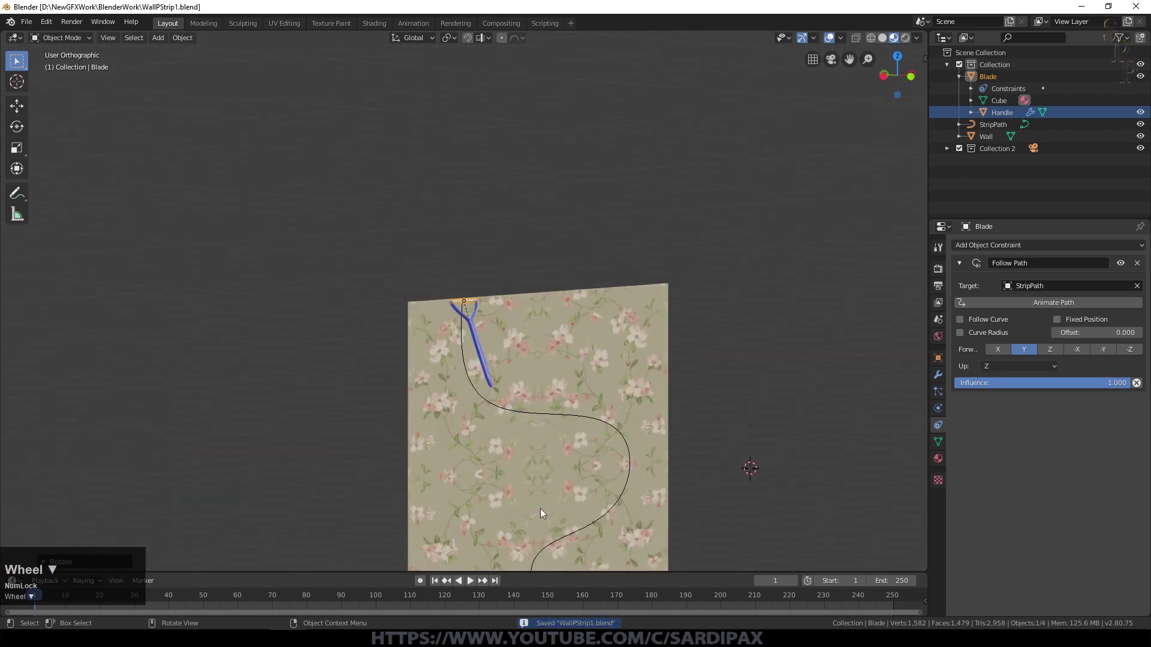
# Step: Play the animation to check the Blade's travel along StripPath, and return to the first frame
pyautogui.keyDown('shift'); pyautogui.moveTo(641, 362); pyautogui.dragTo(600, 234, button='middle'); pyautogui.keyUp('shift')
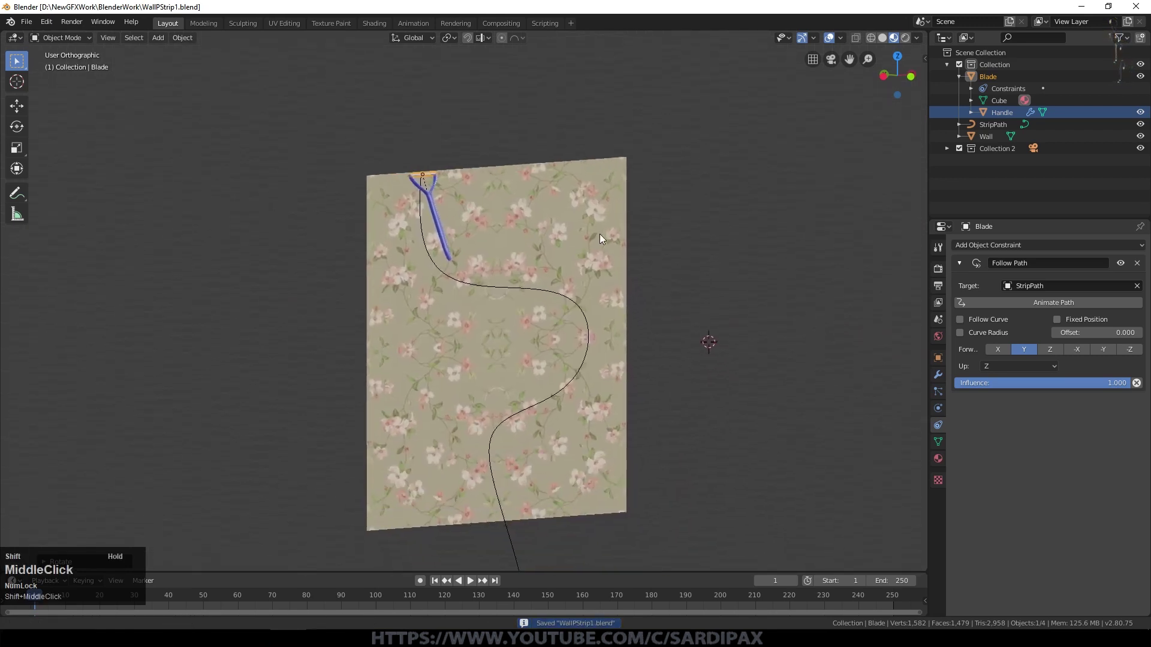
pyautogui.keyDown('shift'); pyautogui.moveTo(599, 233); pyautogui.dragTo(594, 216, button='middle'); pyautogui.keyUp('shift')
pyautogui.click(471, 581)
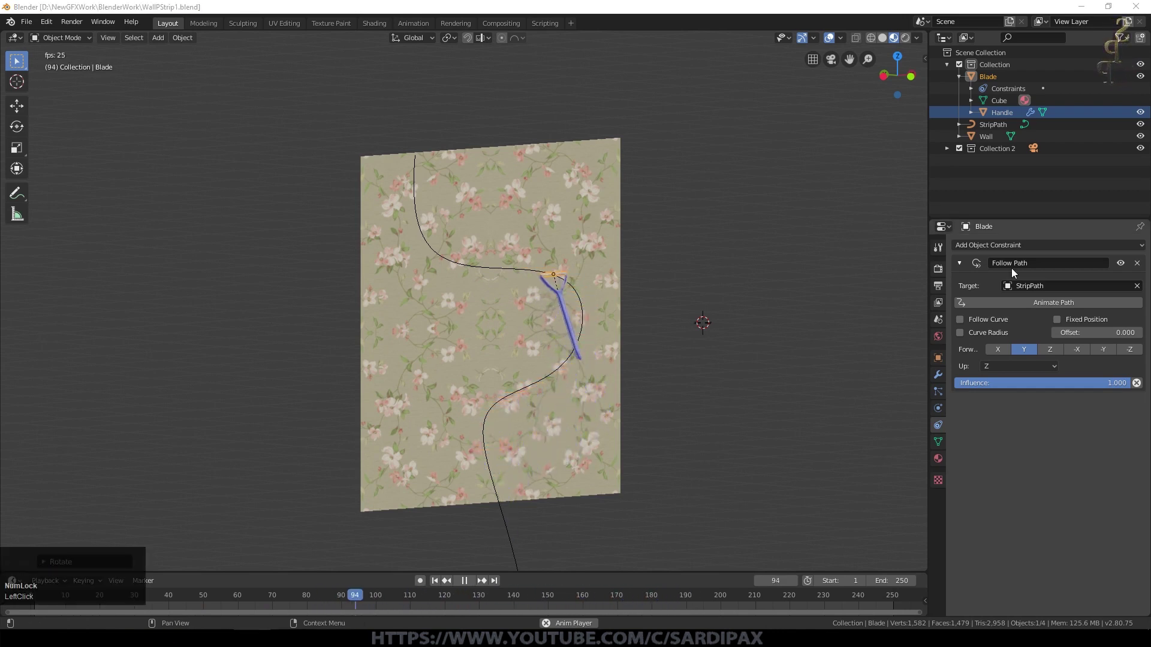
pyautogui.click(461, 581)
pyautogui.click(435, 581)
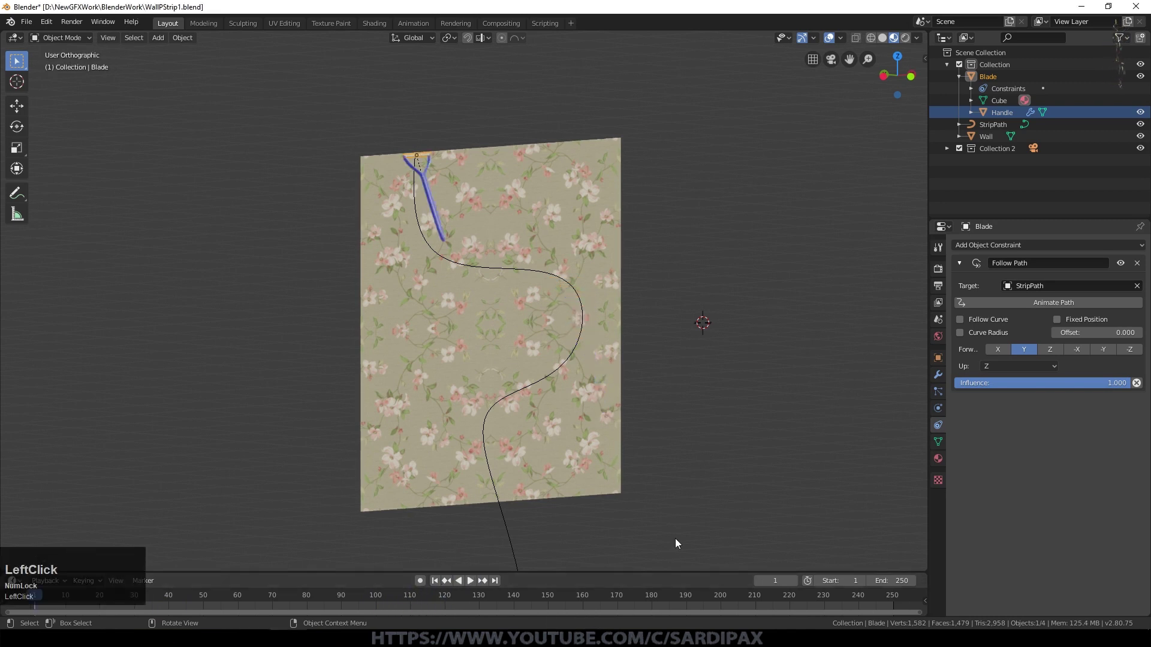
# Step: Turn on Follow Curve for the Blade's path constraint, rotate the Blade about Y until the handle points down, and save the file
pyautogui.click(978, 319)
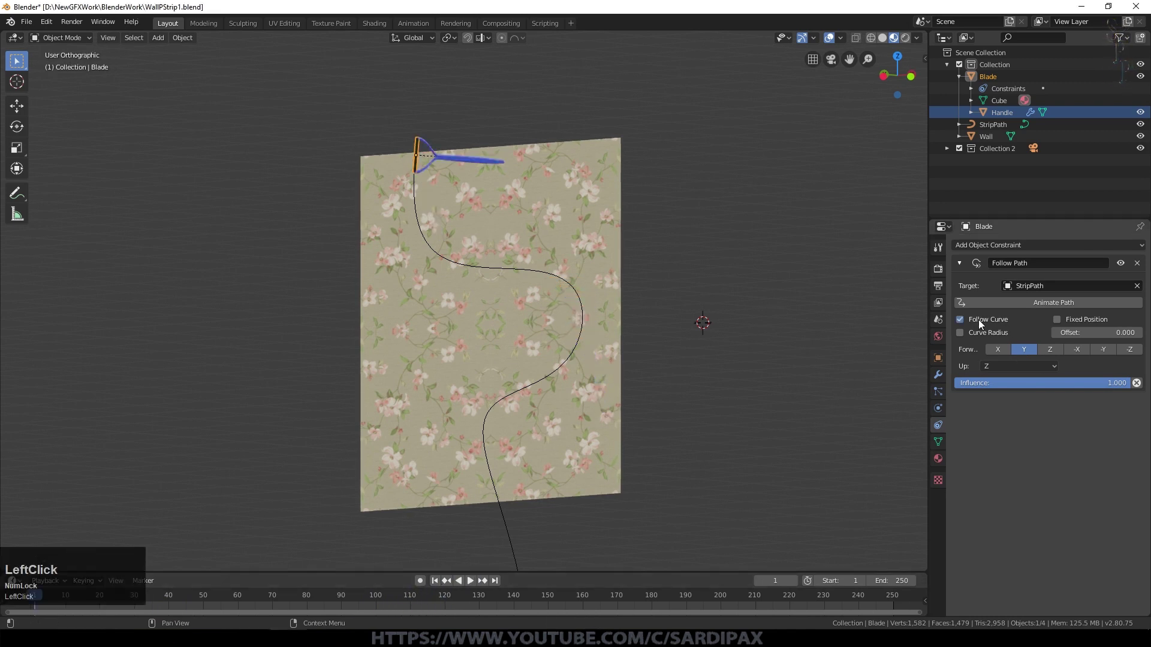
pyautogui.press('r')
pyautogui.press('y')
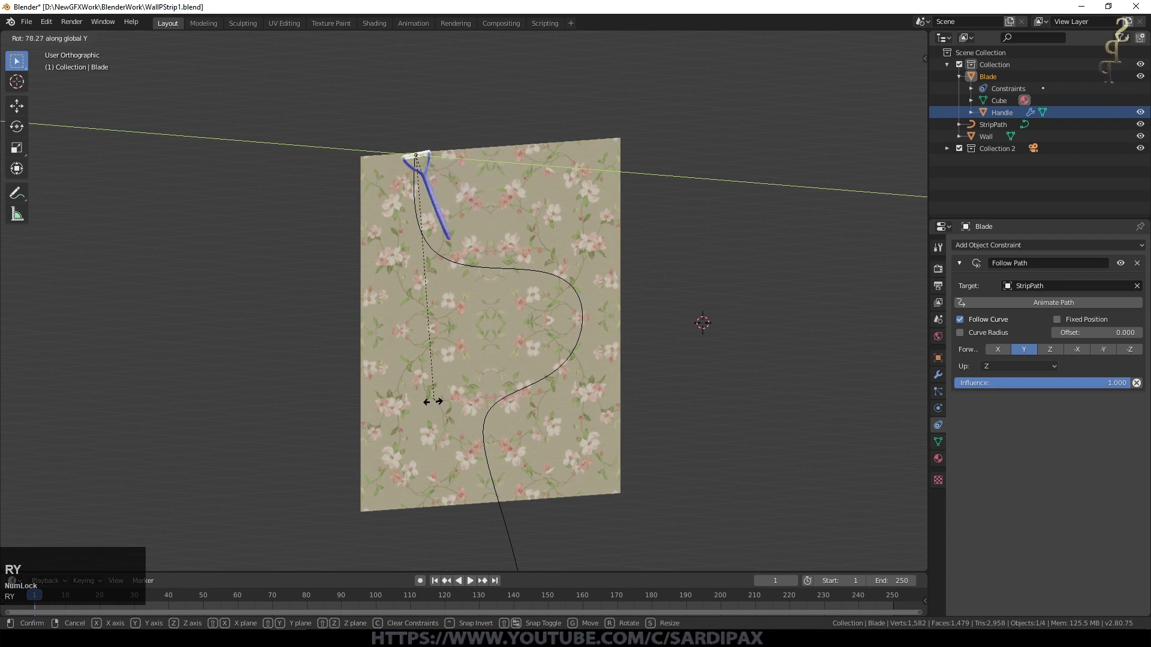
pyautogui.click(393, 390)
pyautogui.hotkey('ctrl', 's')
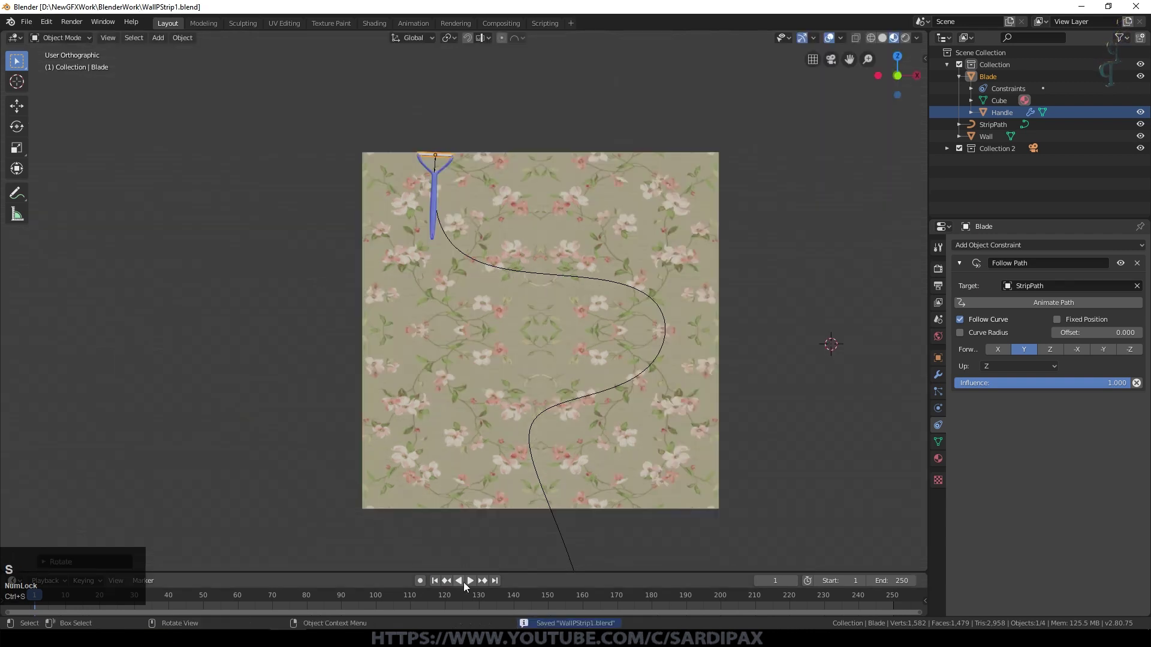
# Step: Play the animation to check that the Blade turns with StripPath, and return to the first frame
pyautogui.click(470, 582)
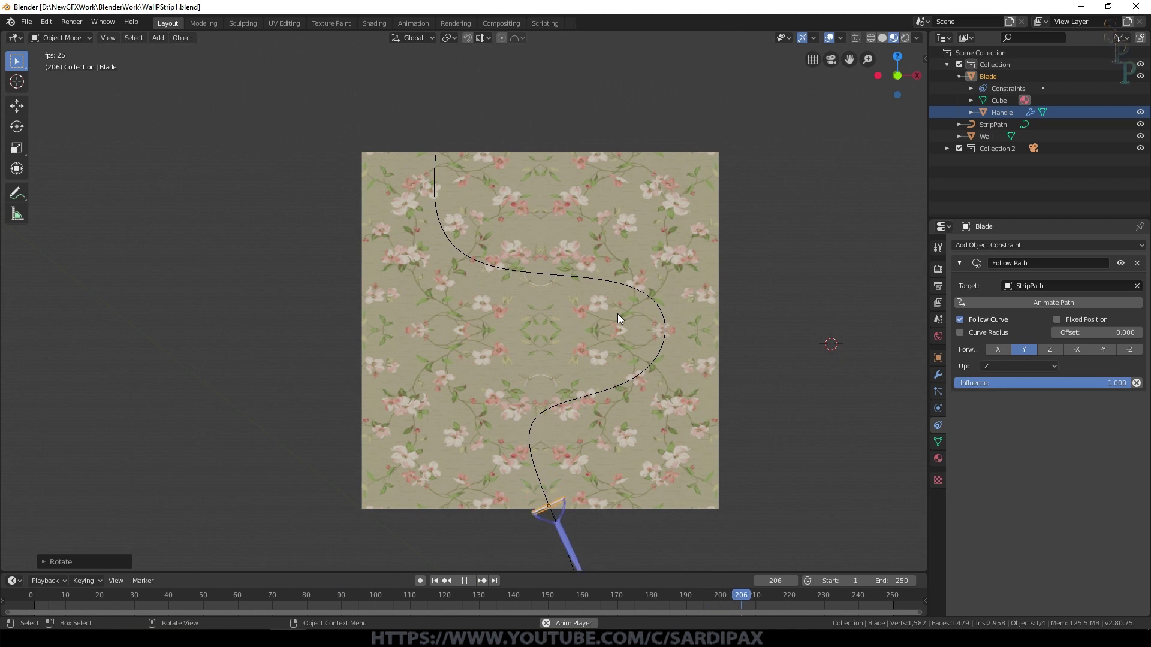
pyautogui.click(464, 580)
pyautogui.click(433, 581)
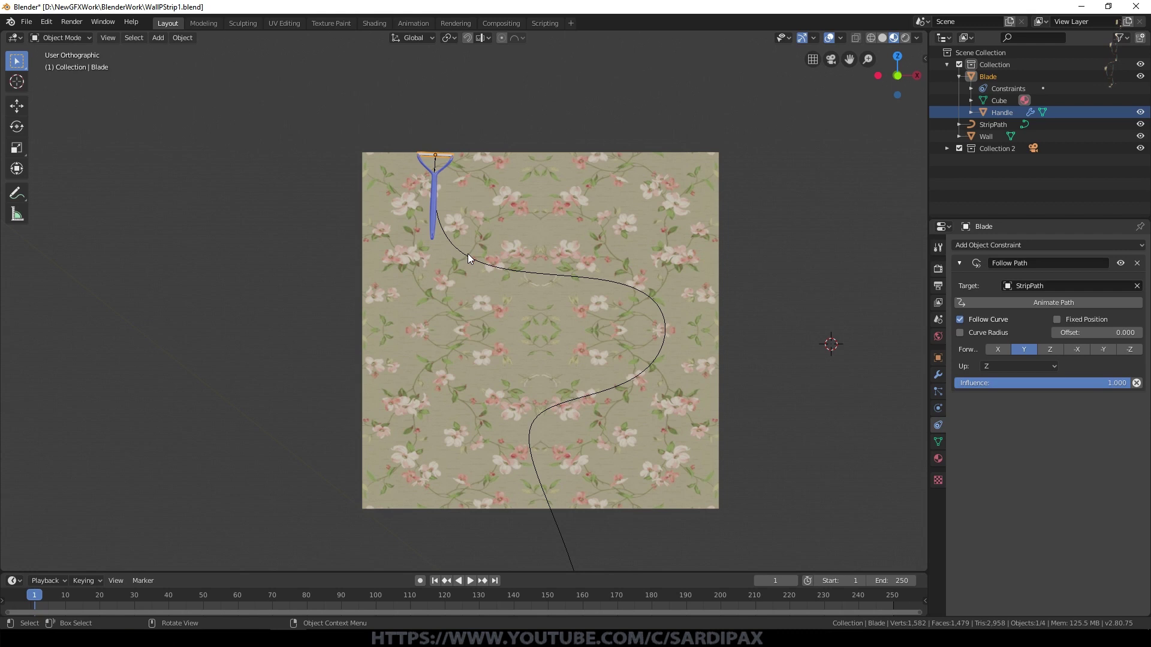
# Step: At frame 12, view the Blade from the side and move it slightly along Y toward the wall
pyautogui.moveTo(468, 255); pyautogui.dragTo(617, 204, button='middle')
pyautogui.keyDown('shift'); pyautogui.scroll(2, 617, 317); pyautogui.keyUp('shift')
pyautogui.scroll(1, 617, 318)
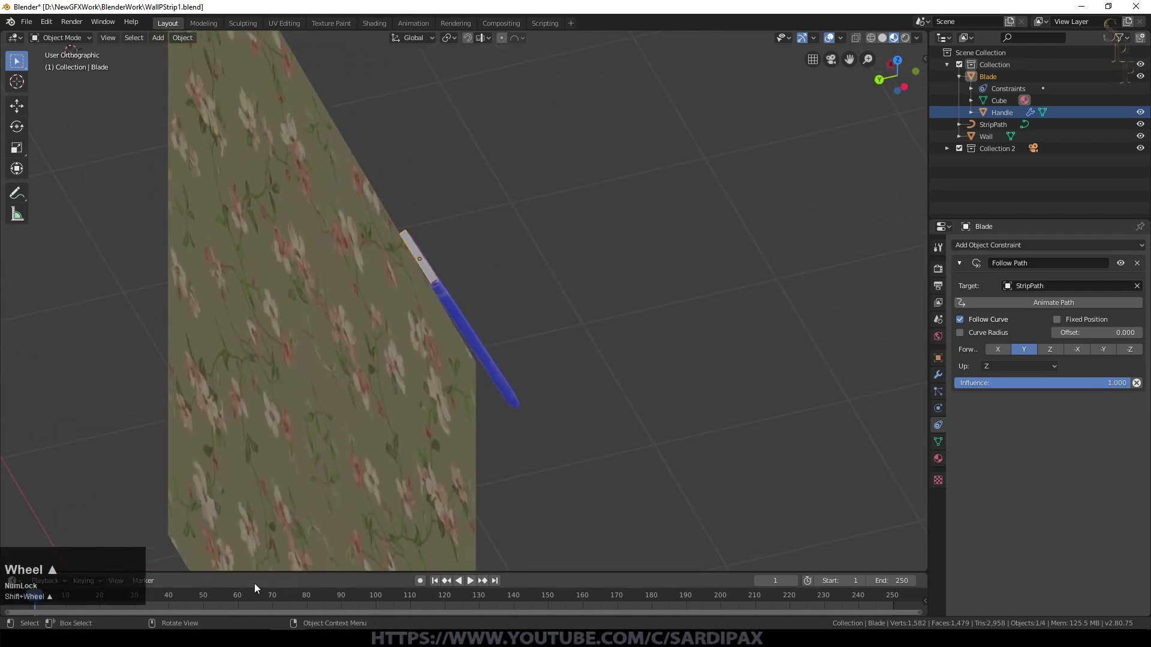
pyautogui.click(234, 604)
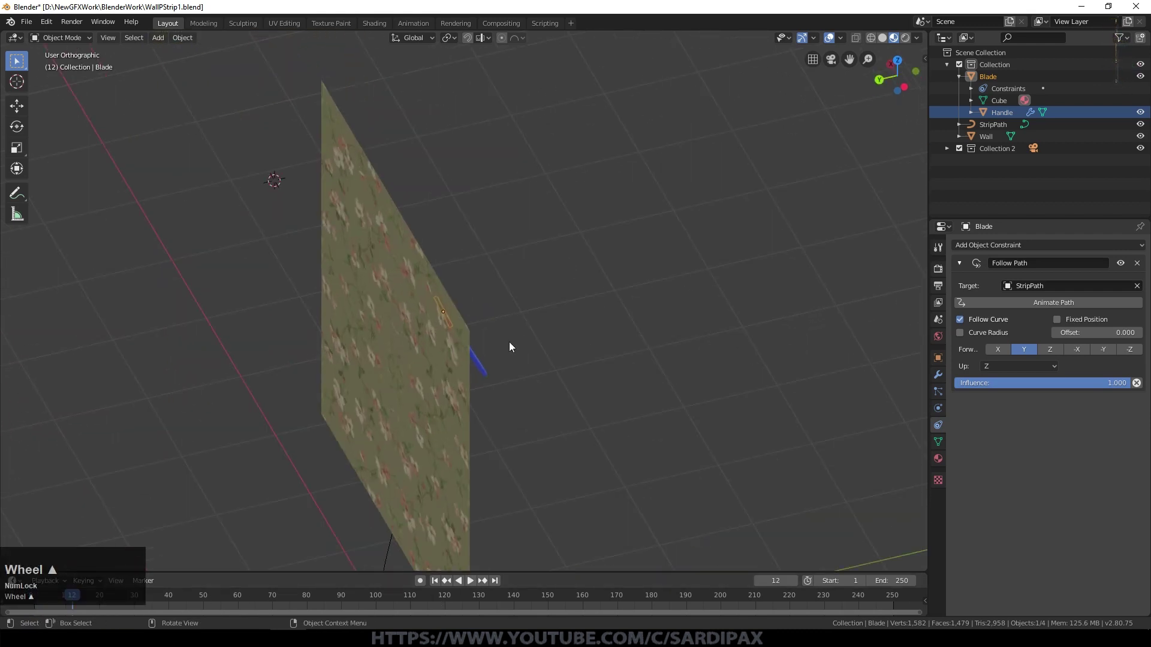
pyautogui.scroll(5, 510, 347)
pyautogui.moveTo(508, 367)
pyautogui.mouseDown(button='middle')
pyautogui.moveTo(521, 383)
pyautogui.moveTo(521, 342)
pyautogui.moveTo(523, 371)
pyautogui.moveTo(488, 373)
pyautogui.mouseUp(button='middle')
pyautogui.scroll(1, 464, 379)
pyautogui.press('KP_Decimal')
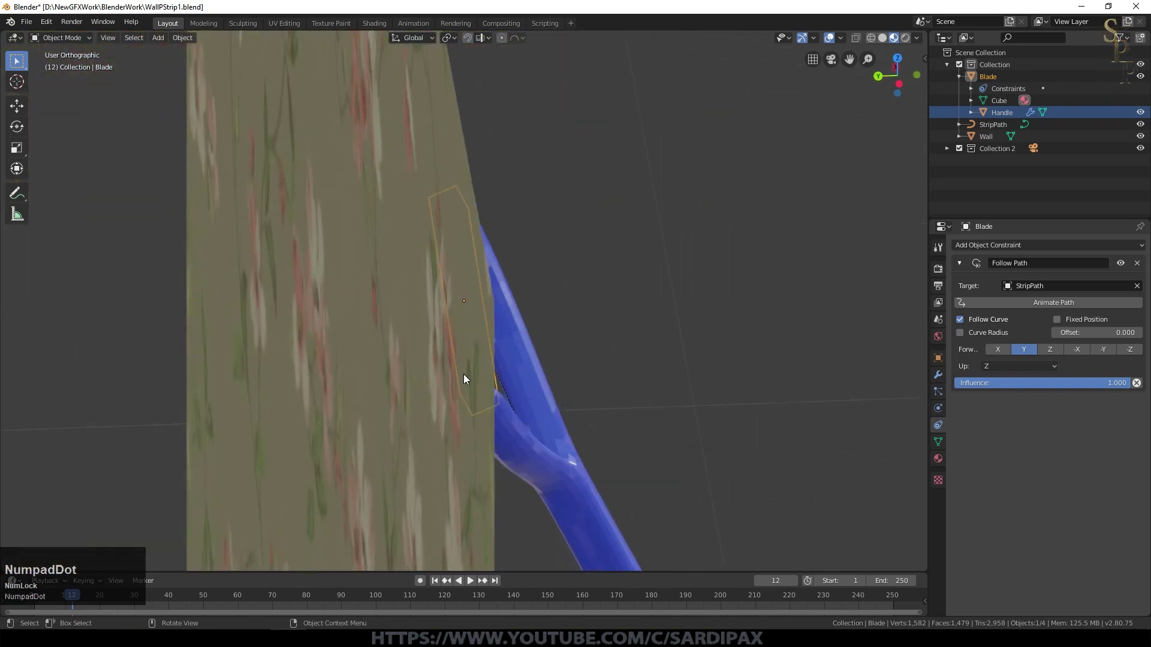
pyautogui.middleClick(501, 378)
pyautogui.click(465, 336)
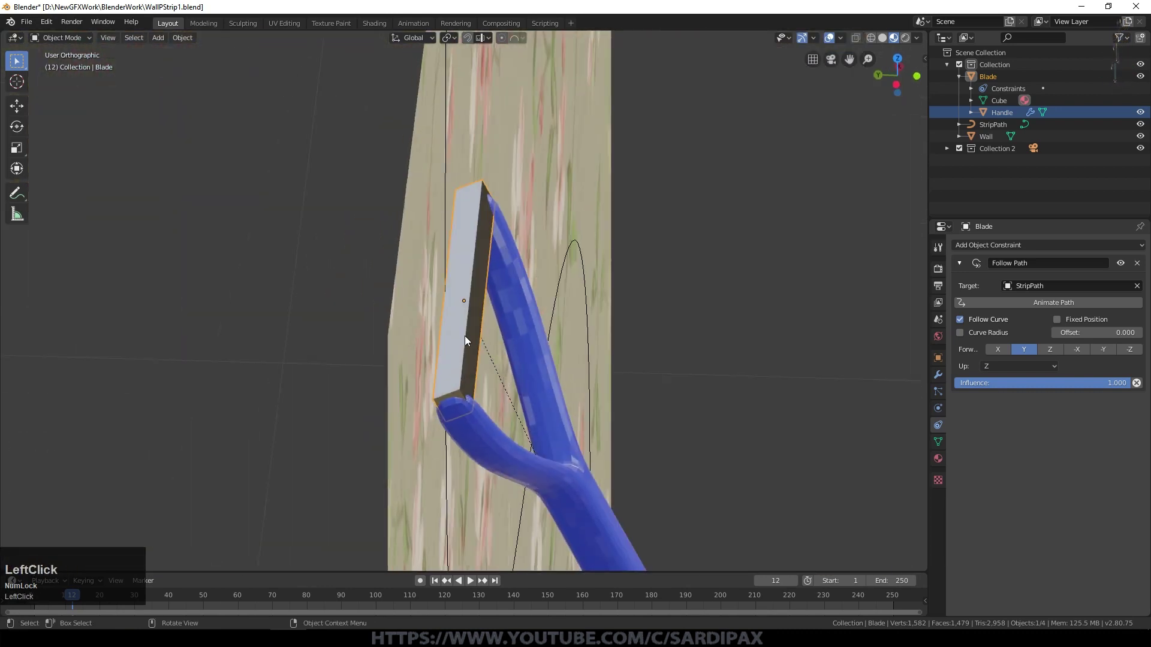
pyautogui.press('g')
pyautogui.press('y')
pyautogui.click(469, 337)
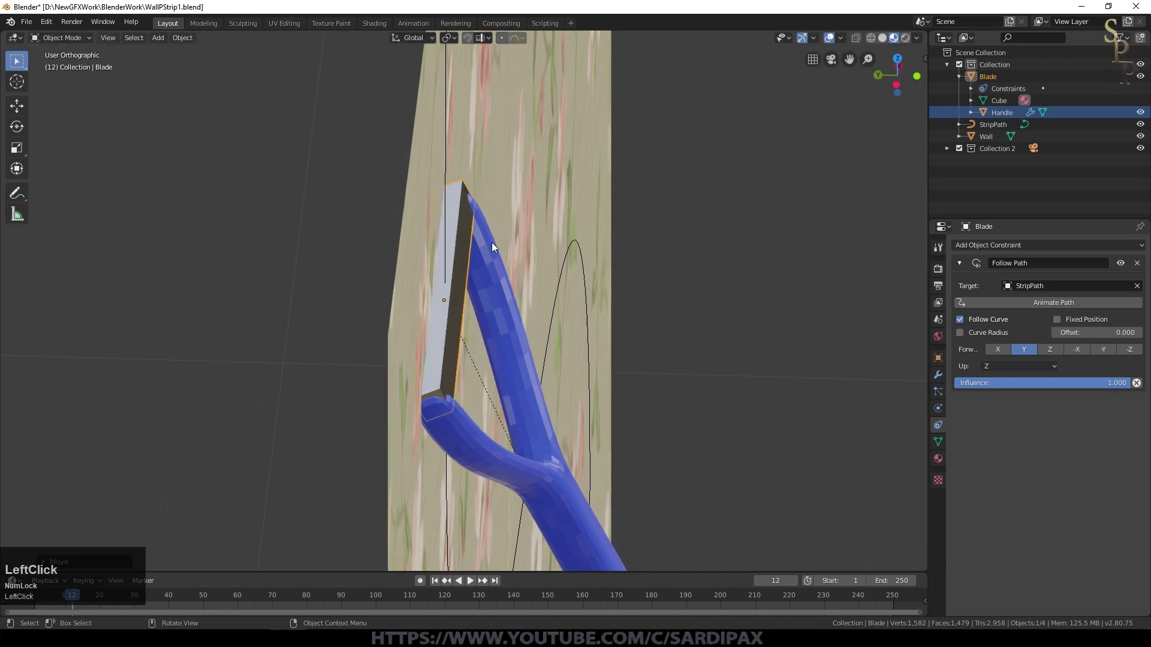
# Step: Play the animation from the first frame to check the Blade's depth against the wall, and return to the start
pyautogui.click(435, 581)
pyautogui.scroll(-1, 563, 599)
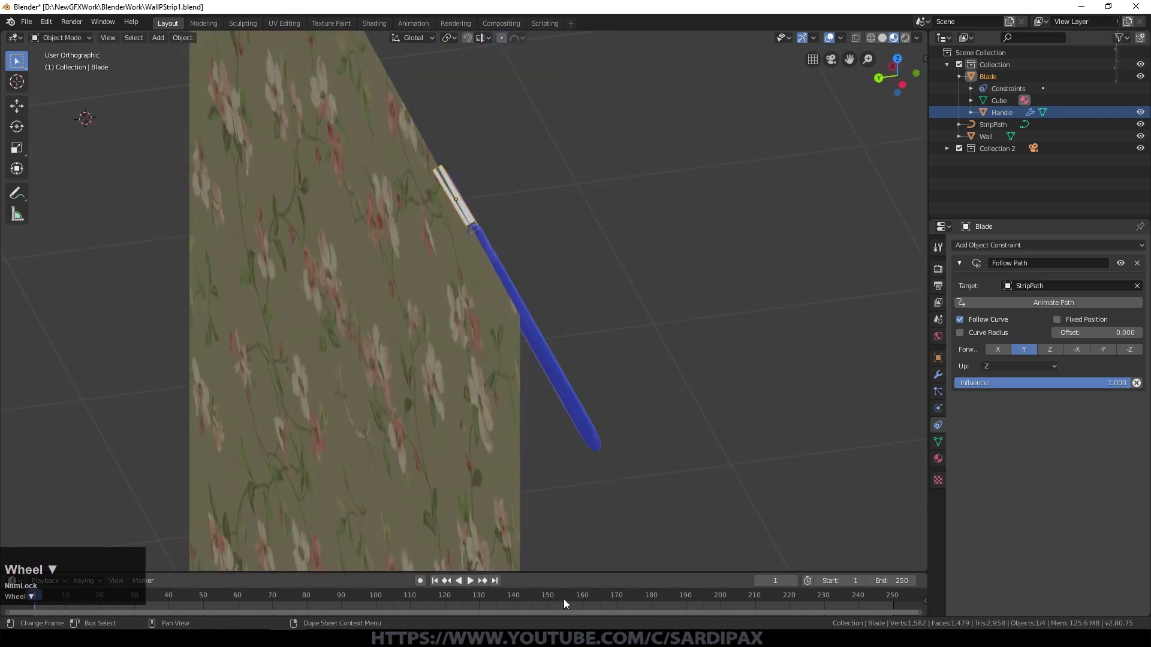
pyautogui.click(470, 580)
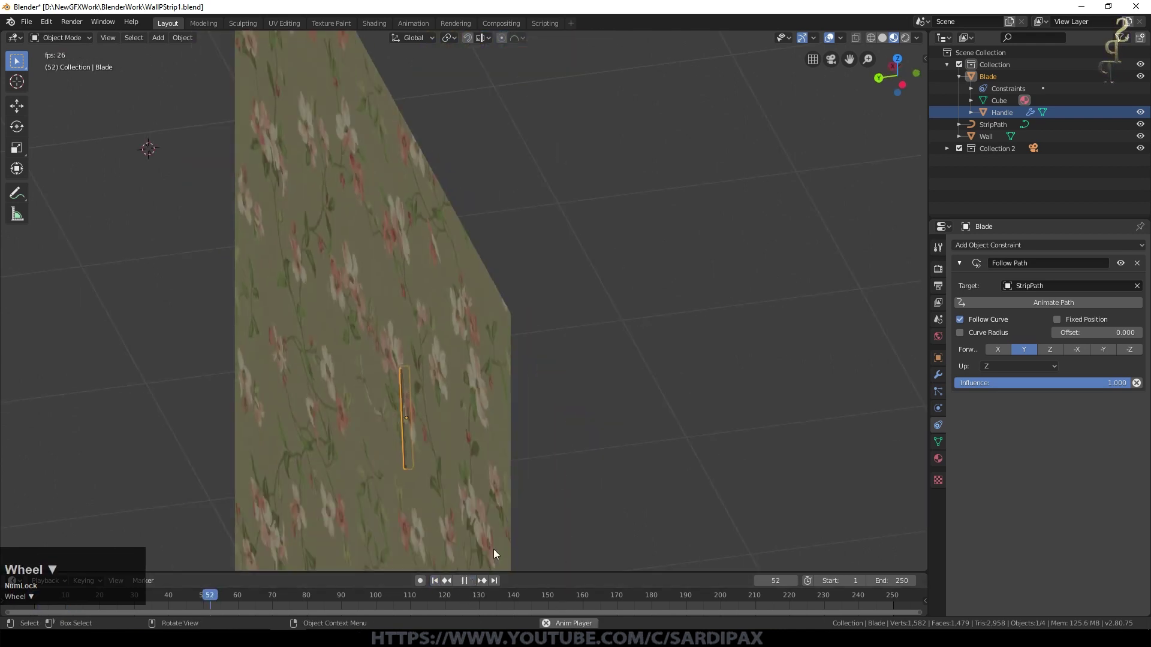
pyautogui.click(466, 581)
pyautogui.click(434, 581)
# Step: Move the Blade a little further along Y into the wall
pyautogui.moveTo(534, 409); pyautogui.dragTo(497, 291, button='middle')
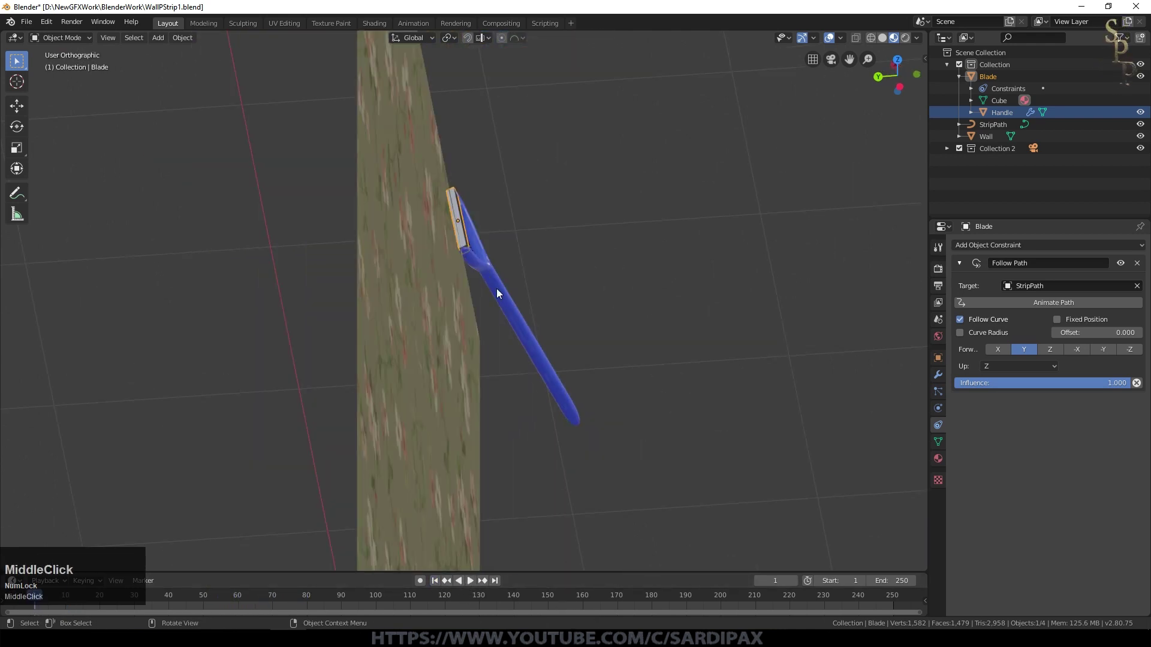
pyautogui.press('g')
pyautogui.press('y')
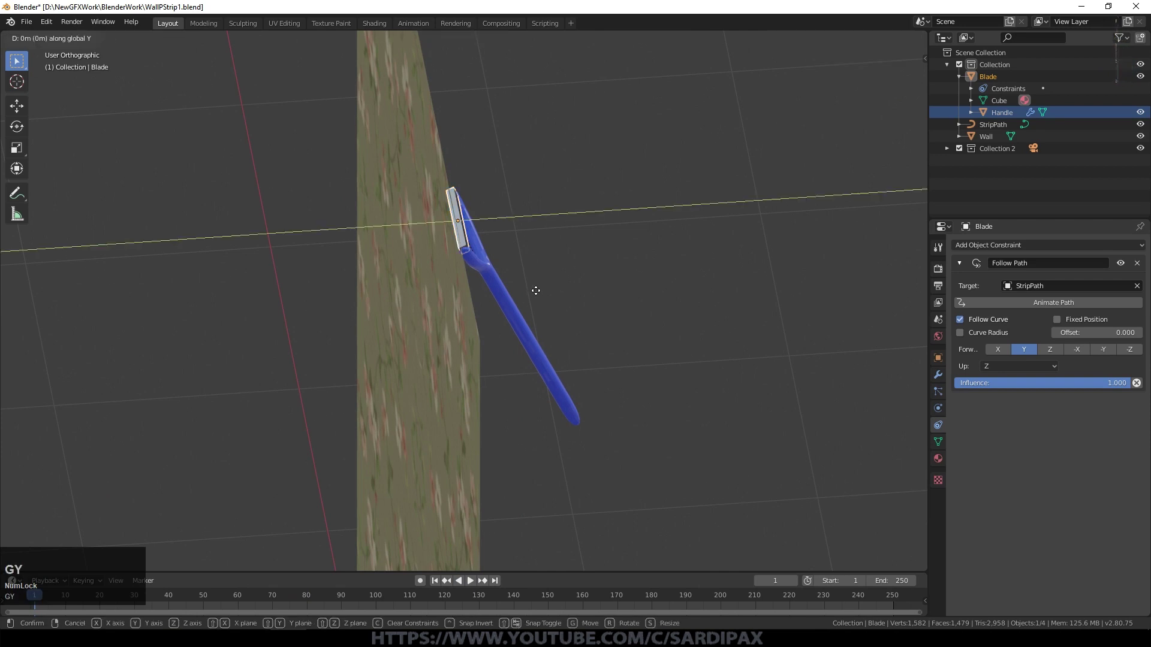
pyautogui.click(511, 289)
# Step: Play the animation and examine the Blade's contact with the wall from behind and from the front, returning to the first frame
pyautogui.click(470, 582)
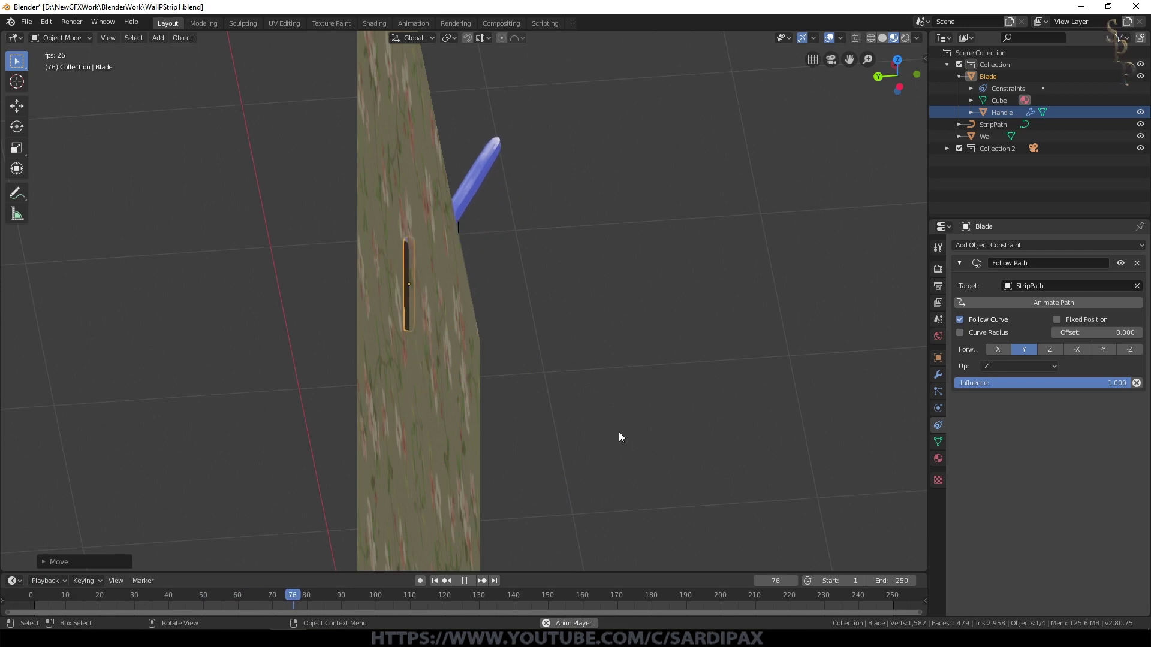
pyautogui.moveTo(618, 432); pyautogui.dragTo(523, 393, button='middle')
pyautogui.scroll(-5, 496, 357)
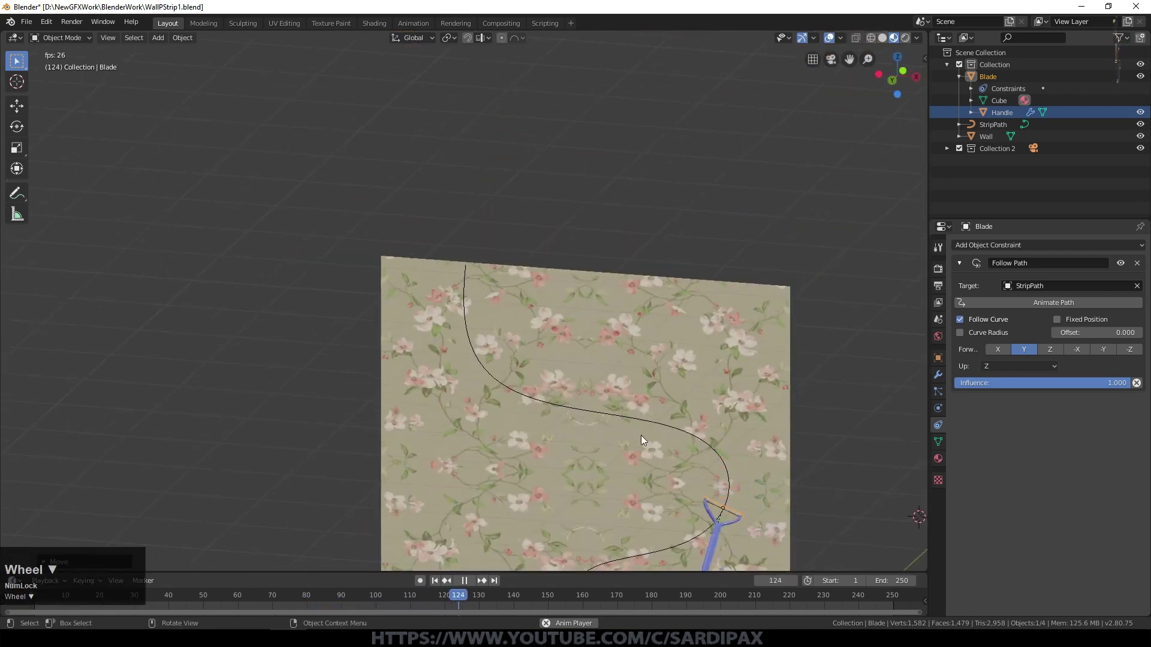
pyautogui.click(435, 580)
# Step: Save the file with the Wall selected in front view, and add Dynamic Paint to the Wall as a canvas
pyautogui.middleClick(405, 448)
pyautogui.click(439, 444)
pyautogui.moveTo(439, 444); pyautogui.dragTo(393, 478, button='middle')
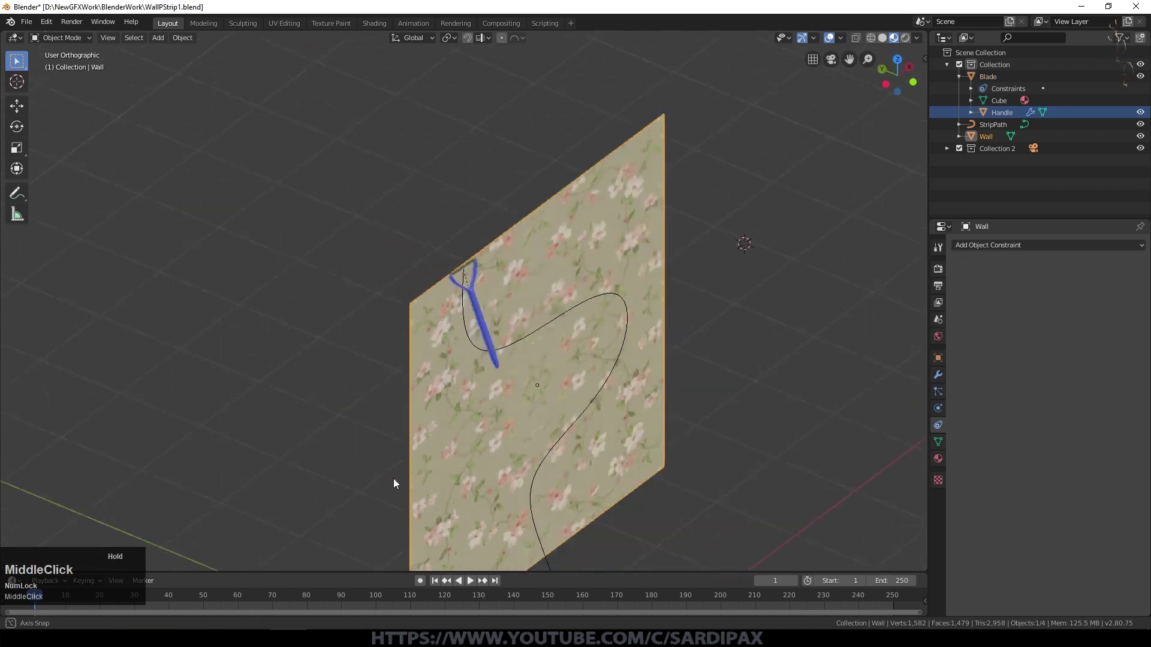
pyautogui.press('KP_1')
pyautogui.hotkey('ctrl', 's')
pyautogui.click(938, 408)
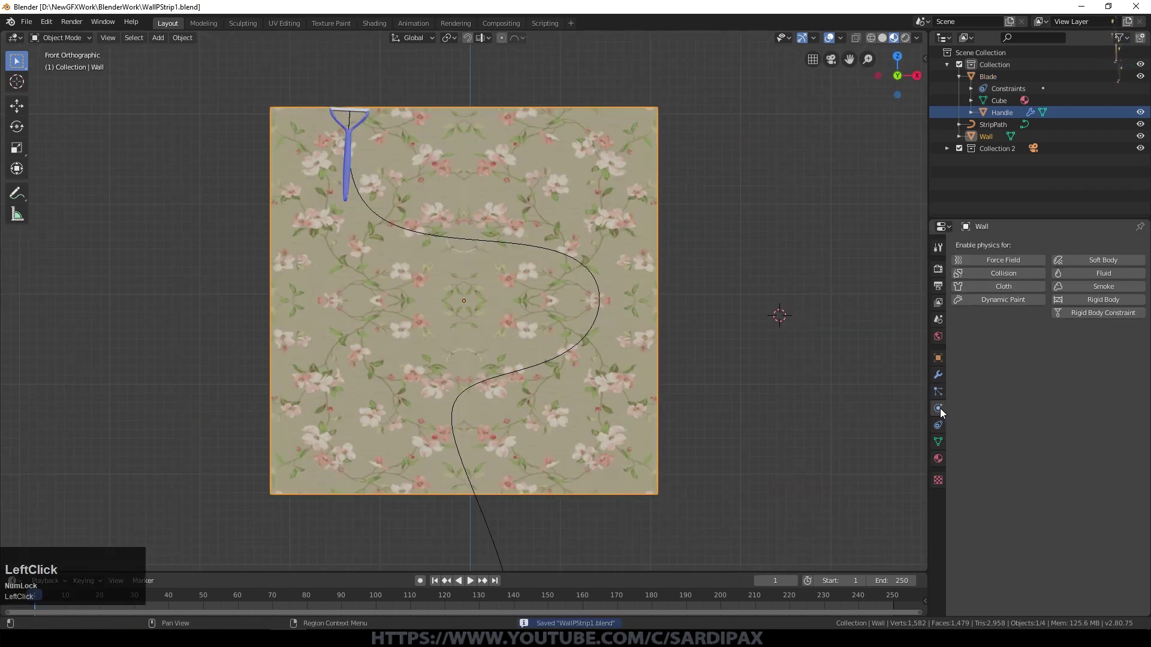
pyautogui.click(995, 301)
pyautogui.click(1070, 383)
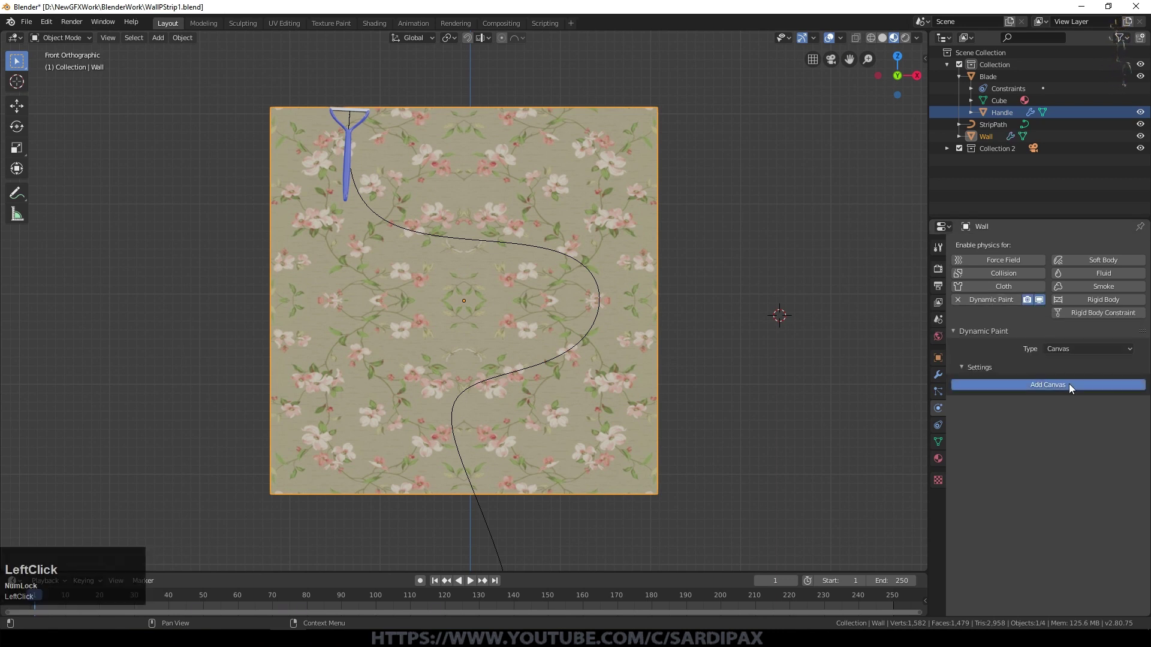
# Step: Set the Wall's canvas surface format to Image Sequence with a resolution of 1024
pyautogui.scroll(-2, 1049, 455)
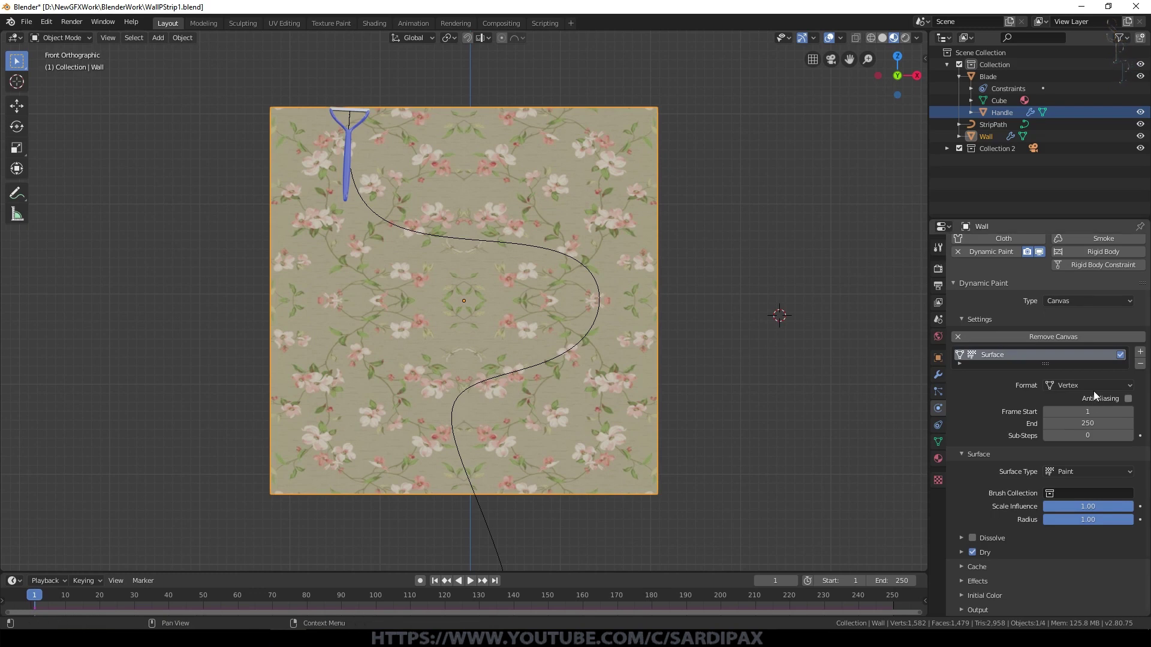
pyautogui.click(1076, 386)
pyautogui.click(1074, 412)
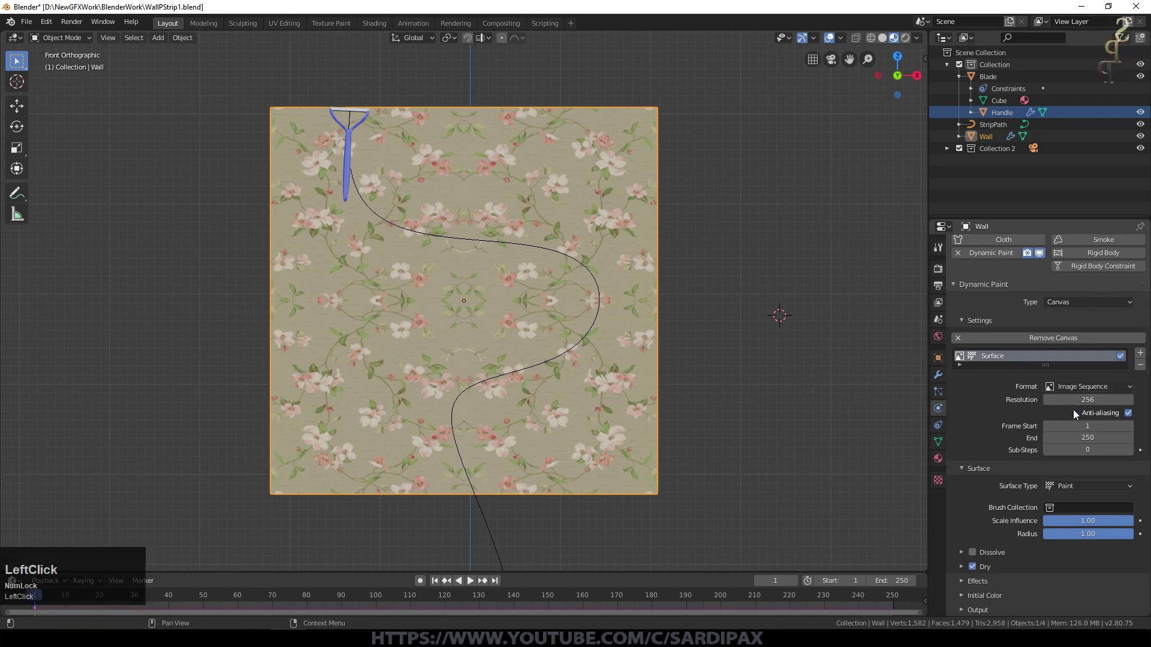
pyautogui.write('1024')
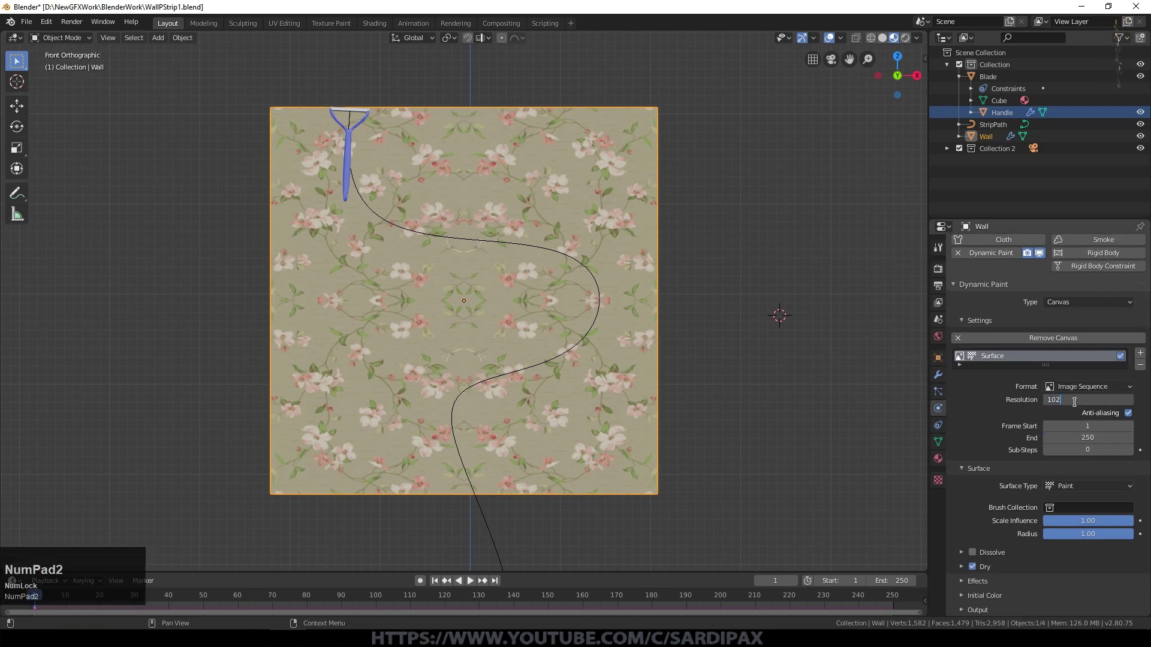
pyautogui.press('Return')
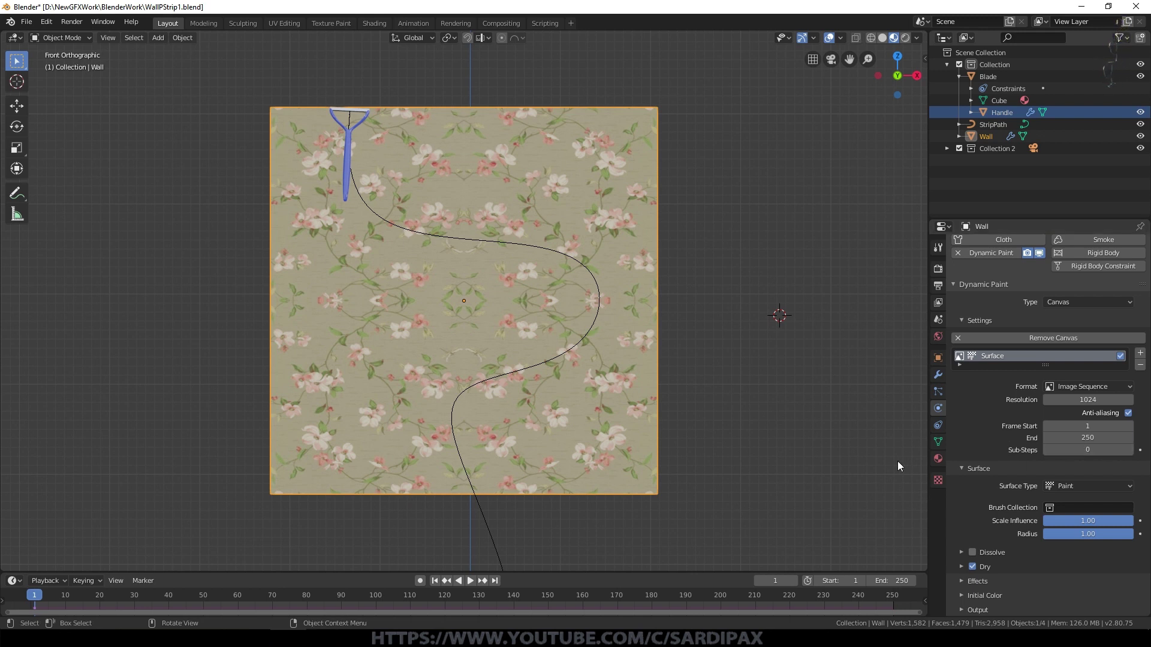
# Step: Turn off Dry for the Wall's canvas surface and choose UVMap as the output UV map
pyautogui.scroll(-2, 962, 558)
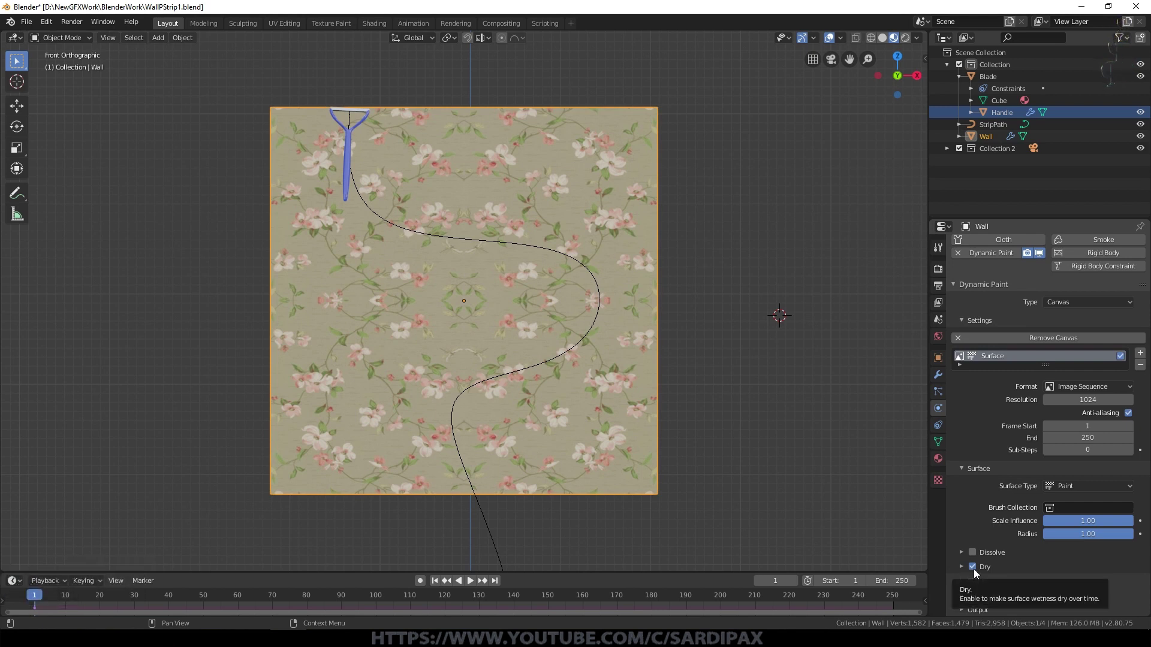
pyautogui.click(975, 569)
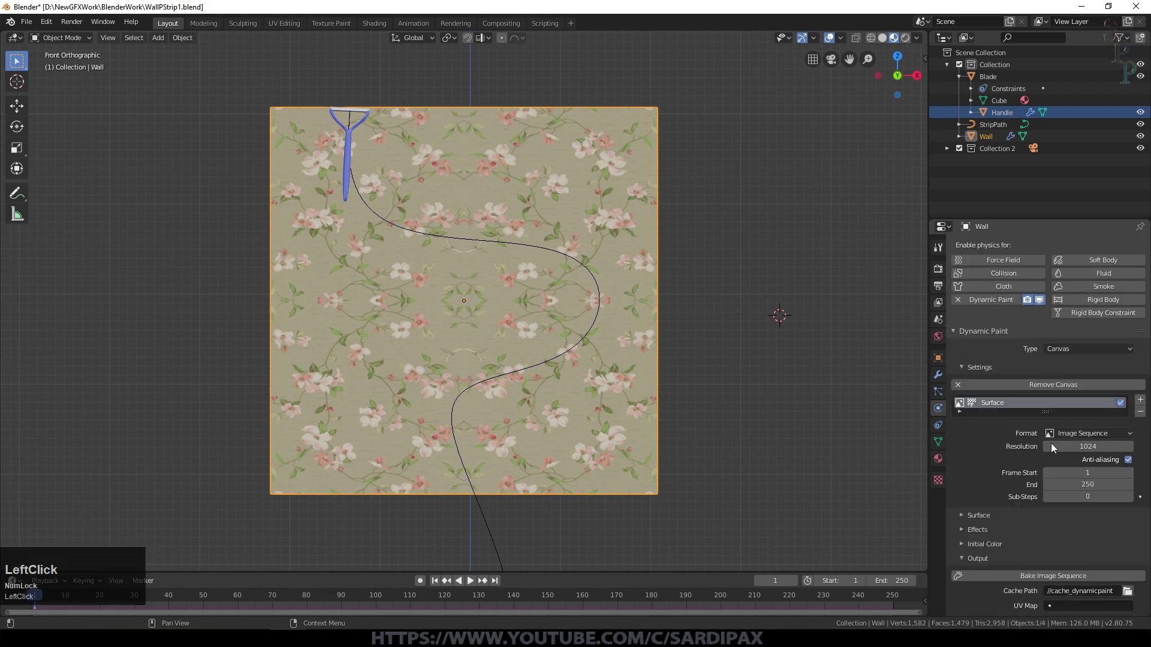
pyautogui.scroll(2, 1051, 441)
pyautogui.scroll(-3, 1021, 449)
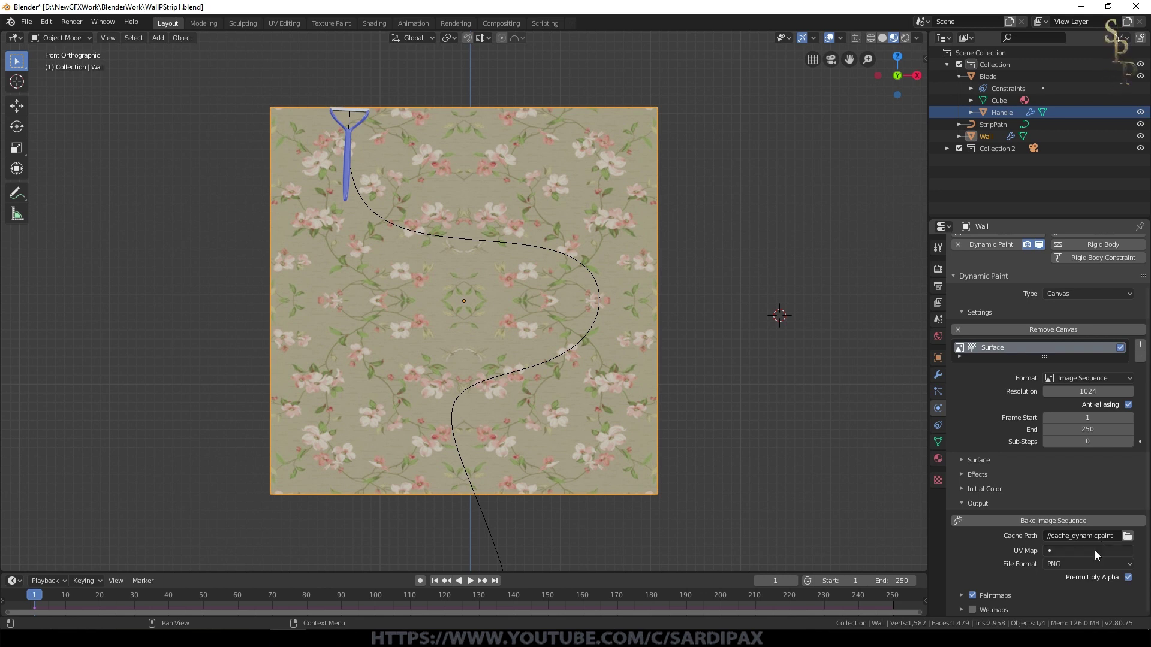
pyautogui.click(1094, 550)
pyautogui.click(1031, 430)
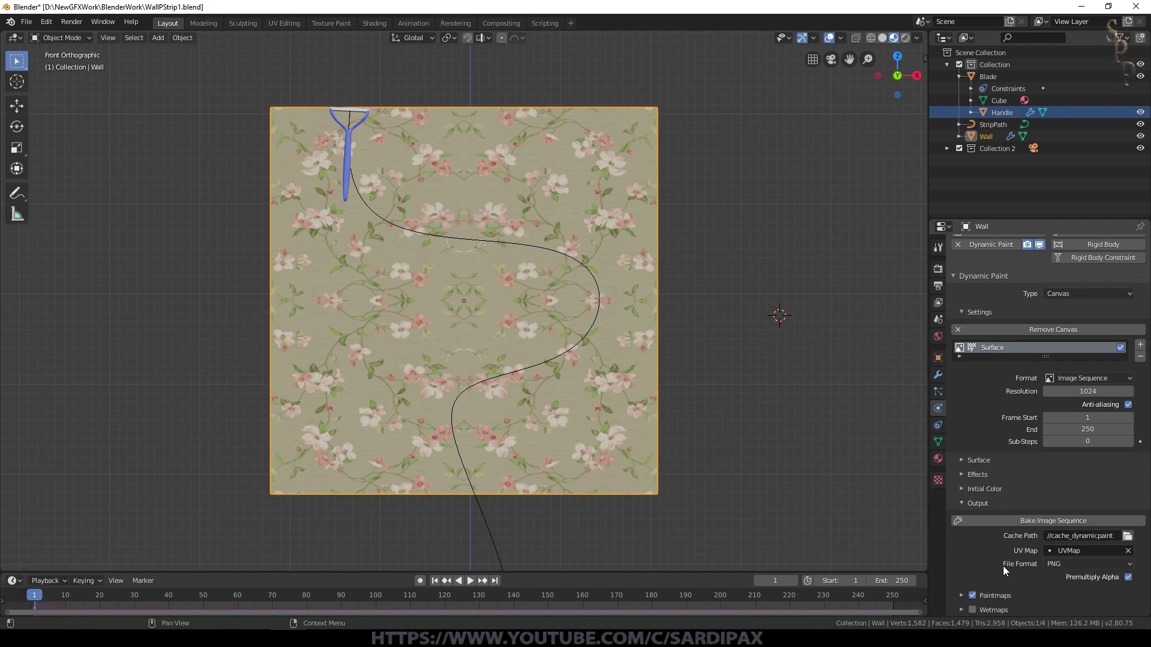
pyautogui.scroll(-2, 999, 601)
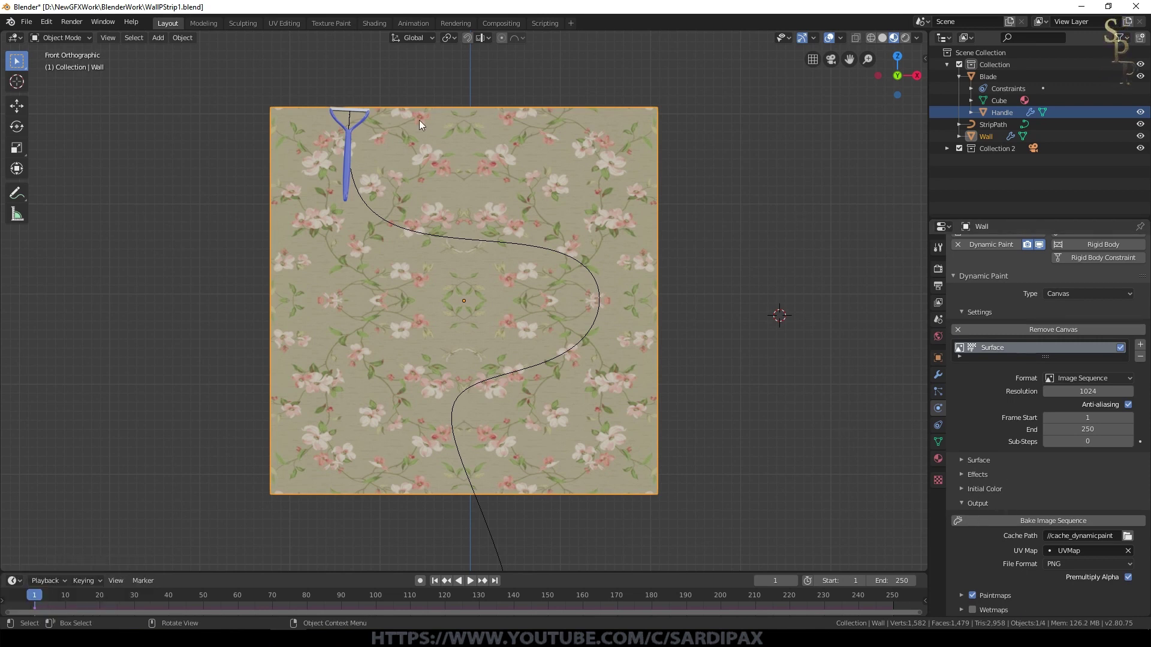
# Step: Add Dynamic Paint to the Blade as a brush and brighten its blue paint color
pyautogui.click(354, 115)
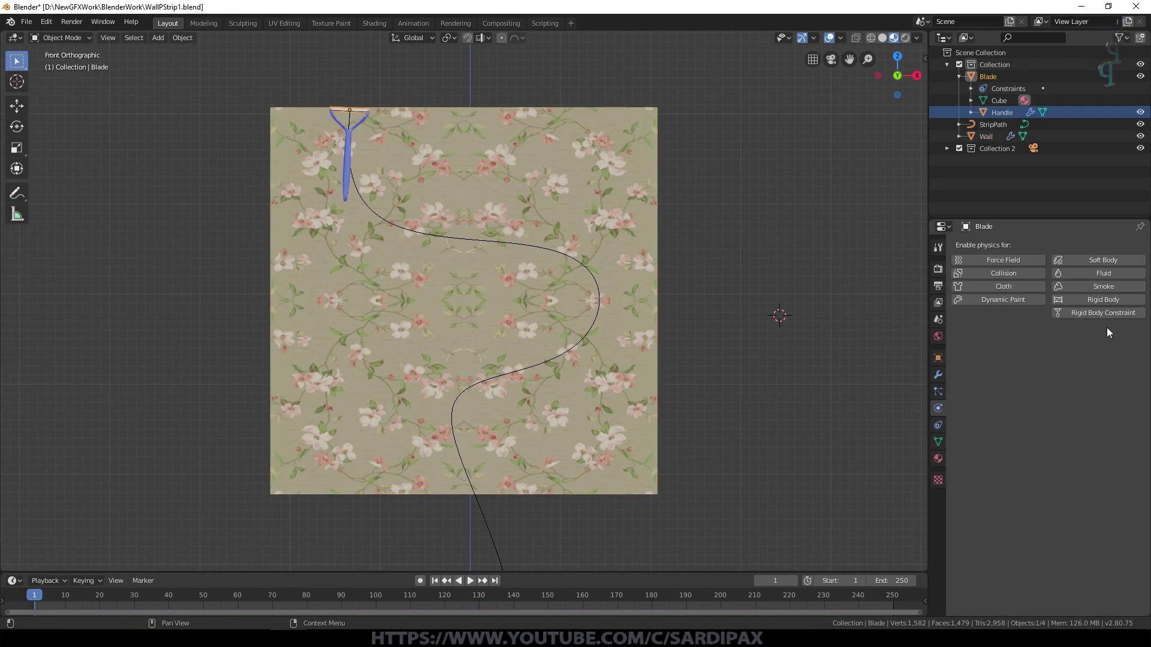
pyautogui.click(1001, 301)
pyautogui.click(1070, 347)
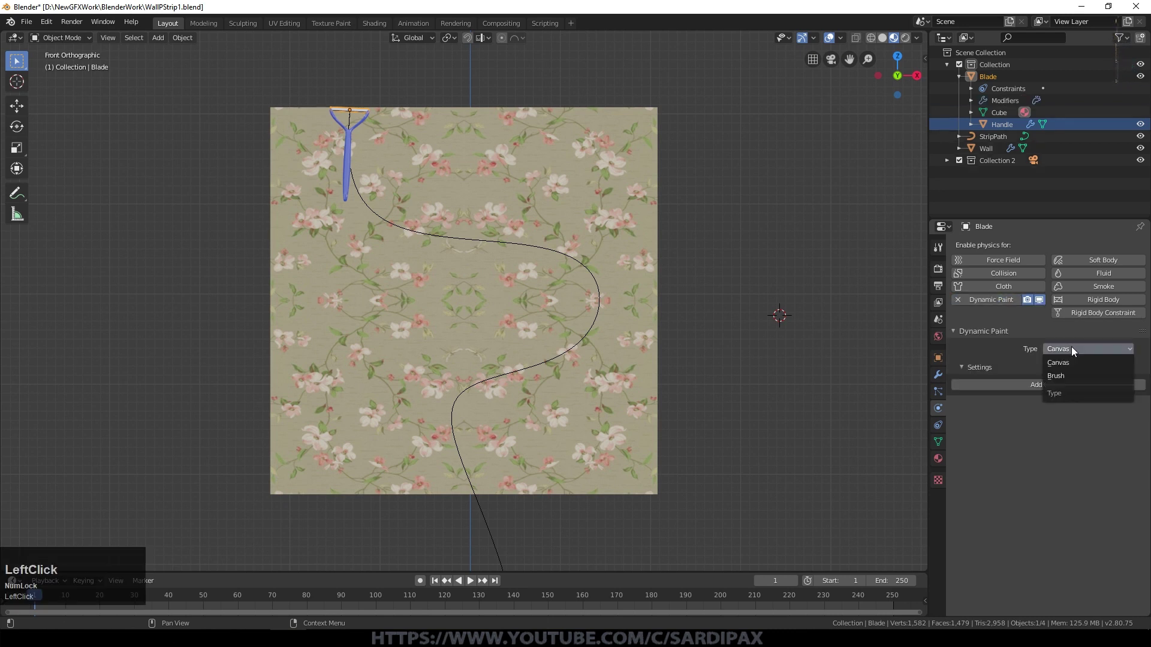
pyautogui.click(1071, 376)
pyautogui.click(1062, 384)
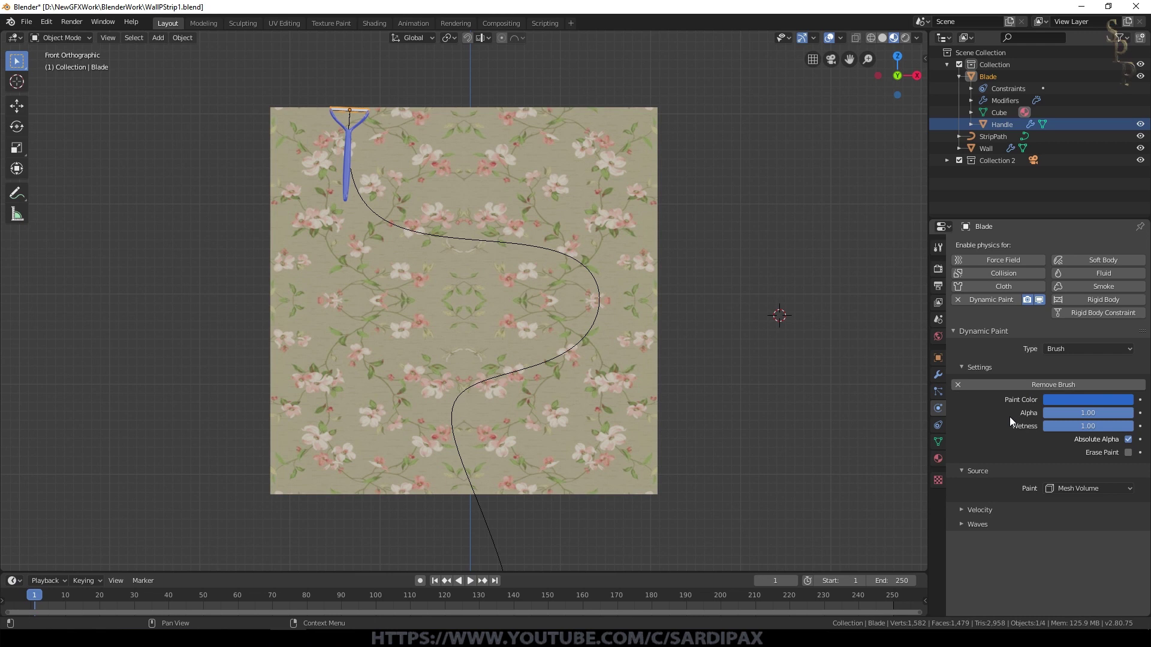
pyautogui.click(1073, 405)
pyautogui.moveTo(1118, 264); pyautogui.dragTo(1123, 243)
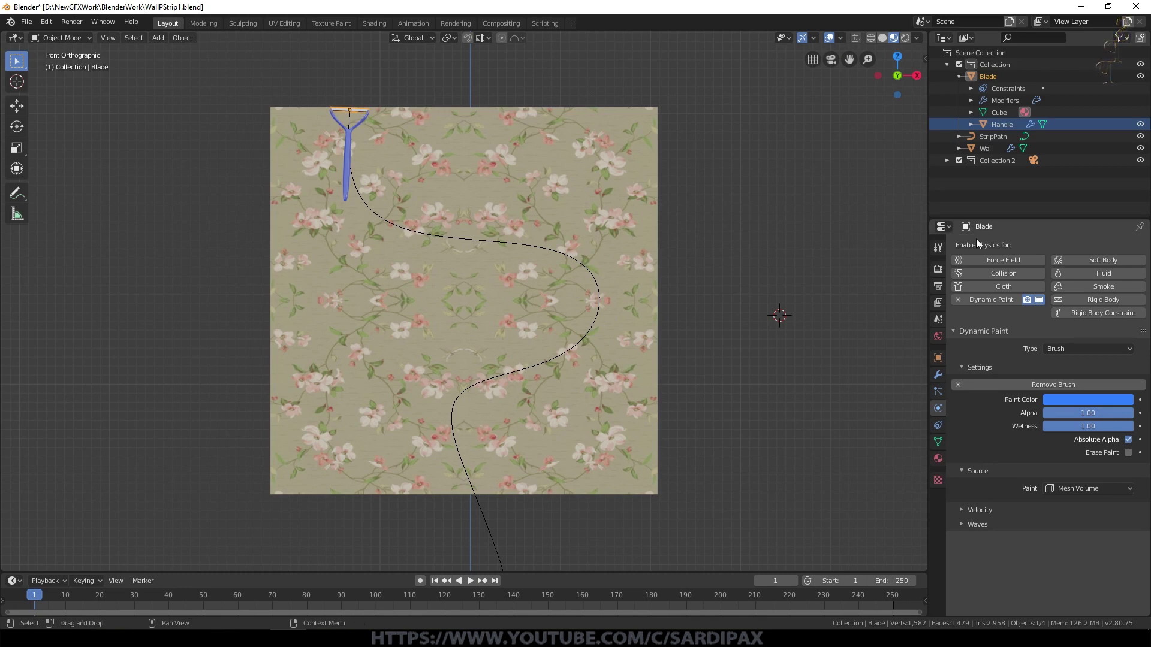
# Step: Set the Blade brush's paint source to Mesh Volume + Proximity with a distance of 0.1
pyautogui.click(1086, 489)
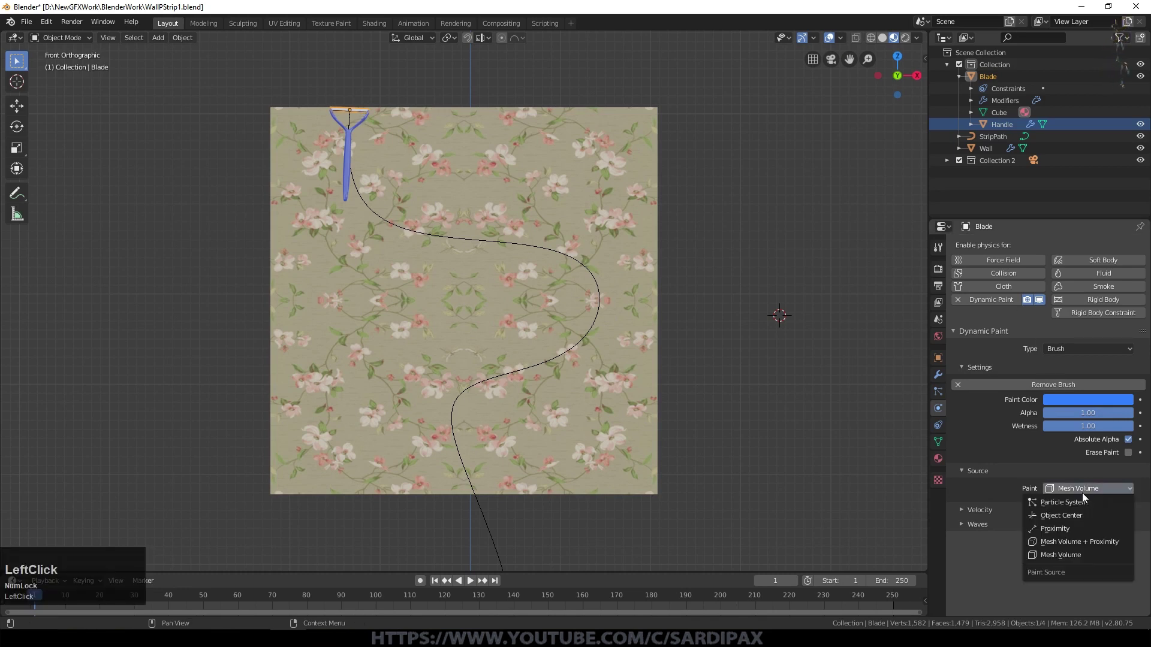
pyautogui.click(1081, 541)
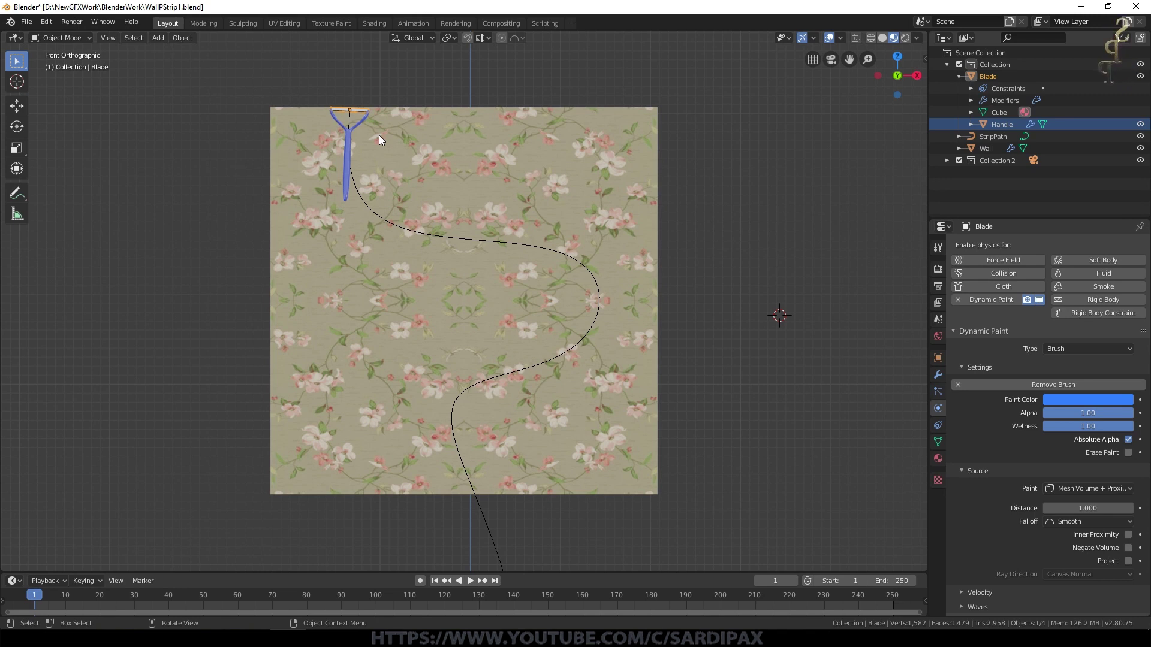
pyautogui.click(1095, 509)
pyautogui.write('.1')
pyautogui.press('Return')
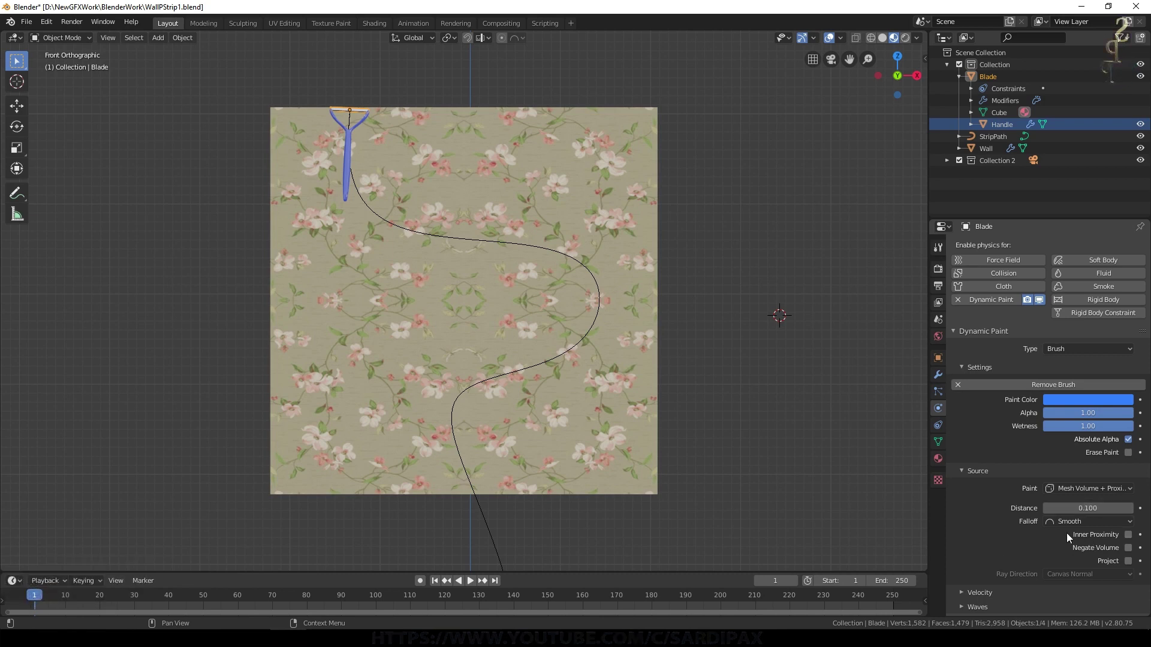
# Step: Bake the Wall's Dynamic Paint image sequence and save the file
pyautogui.click(612, 441)
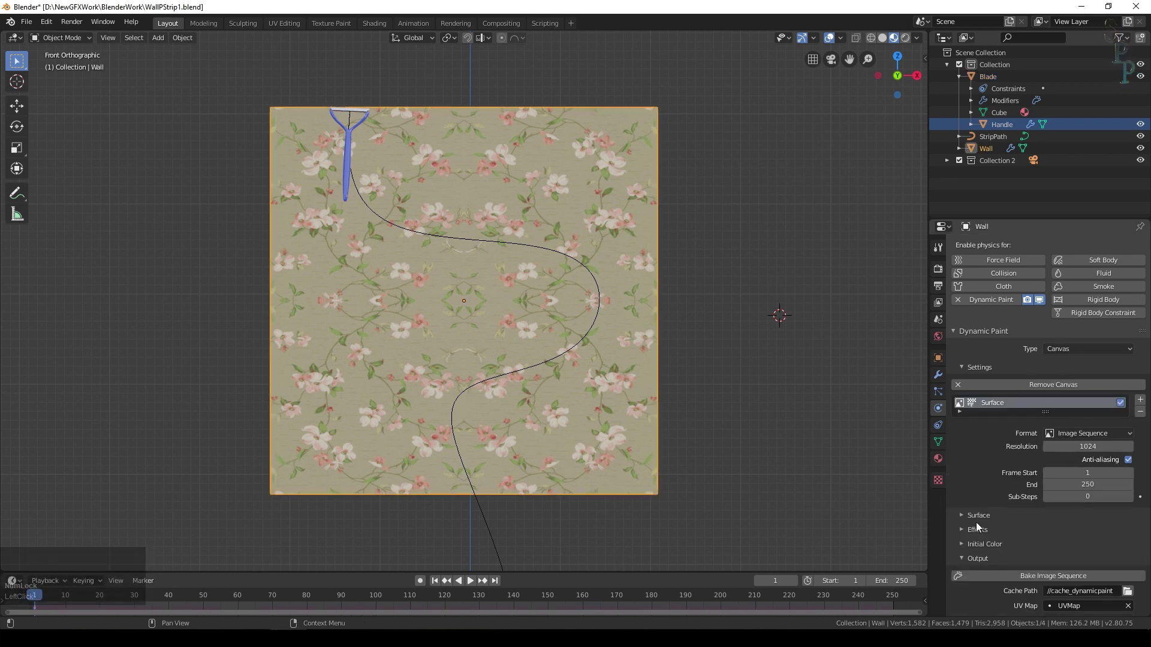
pyautogui.click(1030, 577)
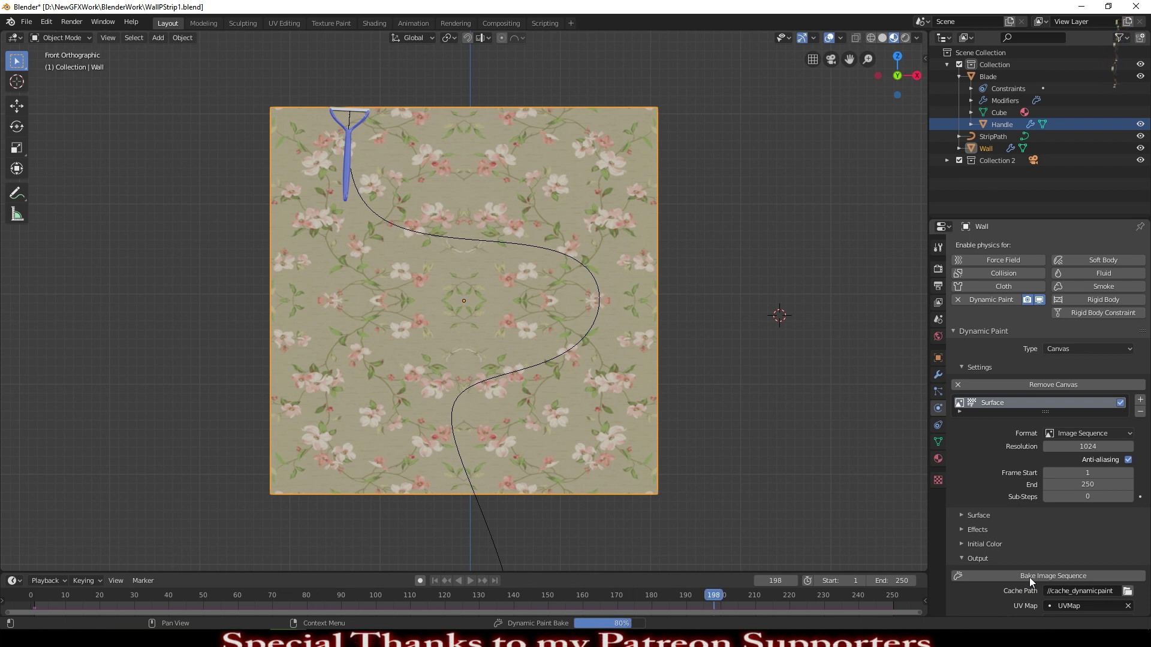
pyautogui.hotkey('ctrl', 's')
# Step: Play the animation to check the Blade's motion along the path, and return to the first frame
pyautogui.click(472, 580)
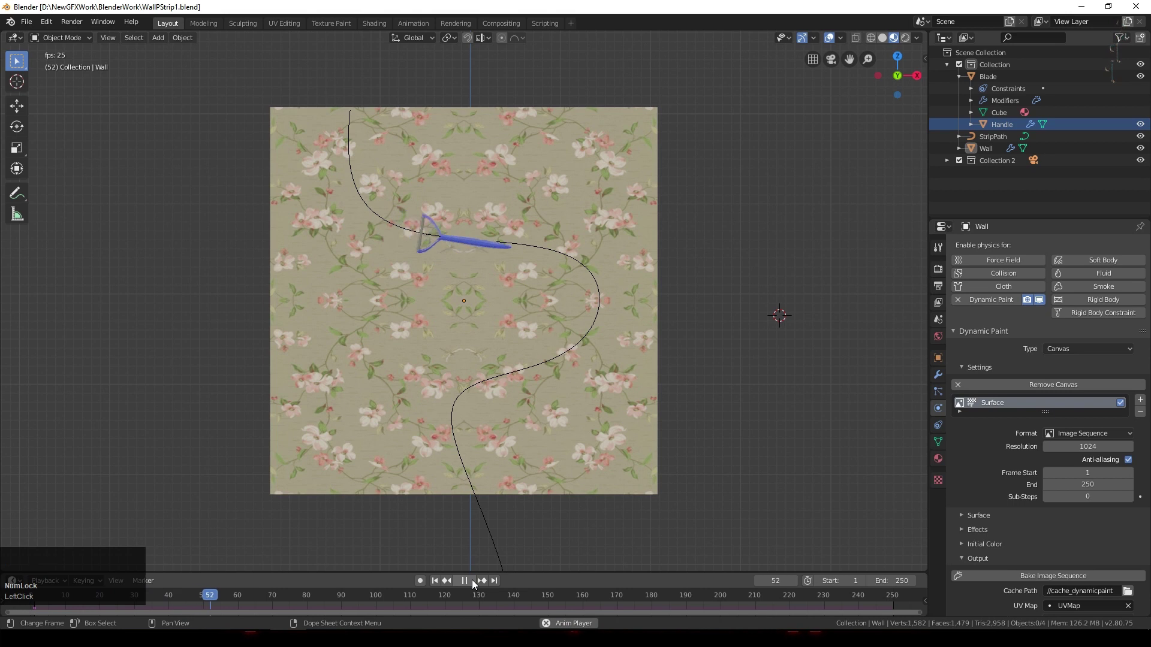
pyautogui.click(465, 580)
pyautogui.click(435, 581)
pyautogui.middleClick(612, 299)
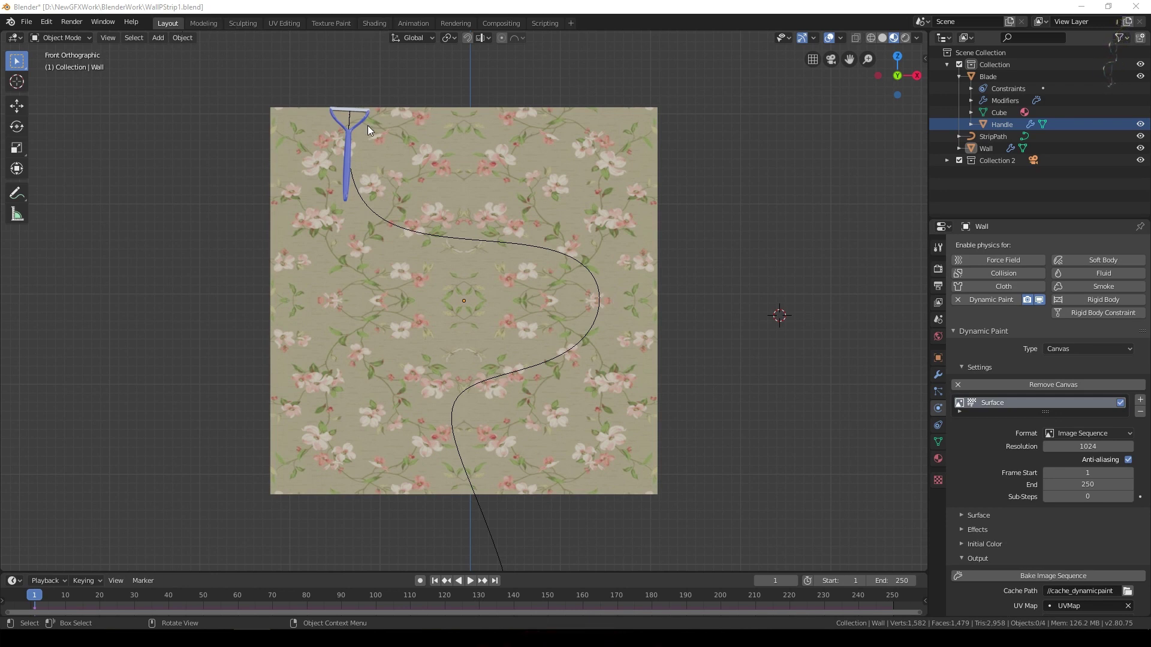
# Step: Change the 3D viewport to the Shader Editor and duplicate the DogRose1.png texture node in the Wallpaper material
pyautogui.click(24, 38)
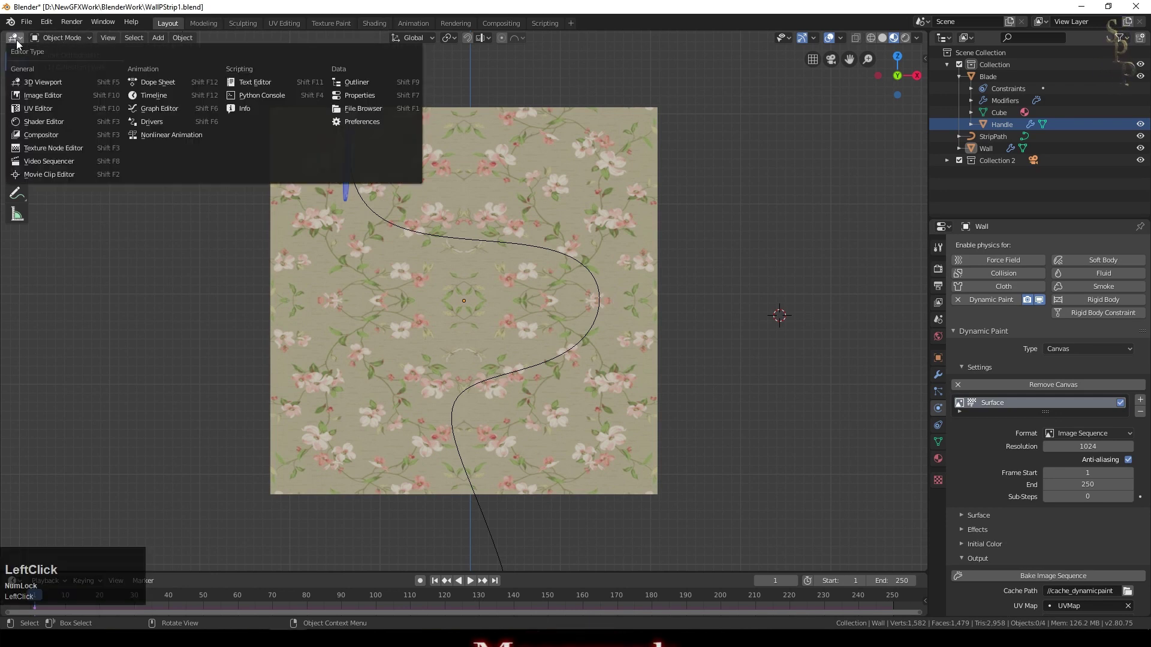
pyautogui.click(58, 121)
pyautogui.press('n')
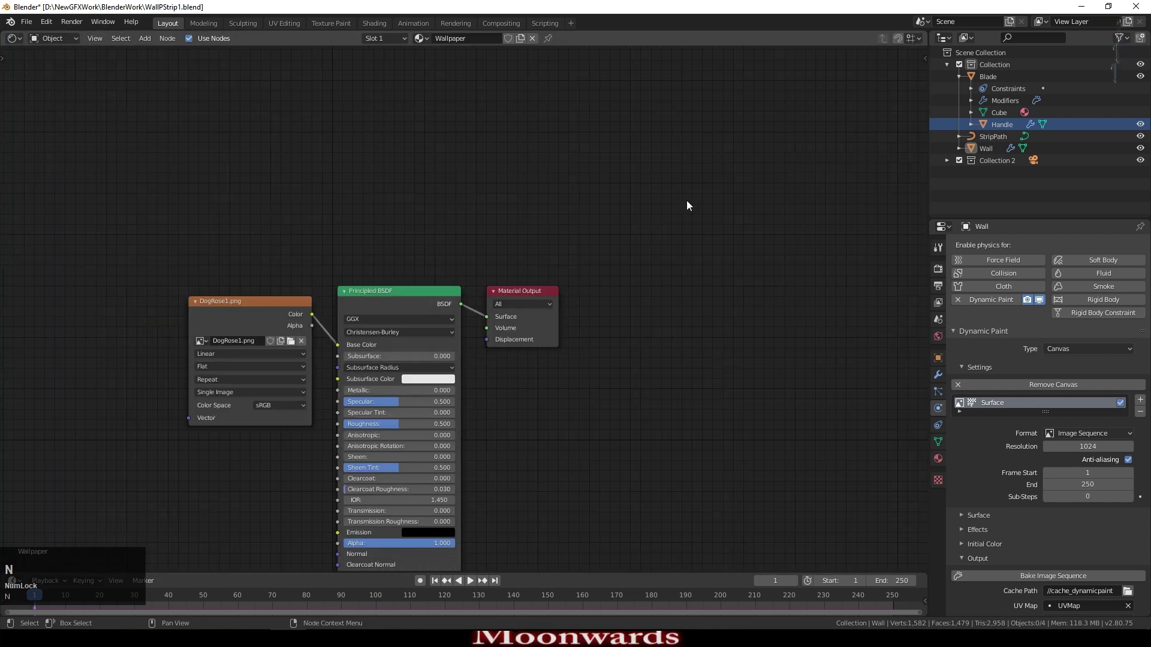
pyautogui.moveTo(616, 388); pyautogui.dragTo(926, 332, button='middle')
pyautogui.click(589, 240)
pyautogui.hotkey('shift', 'd')
pyautogui.click(287, 204)
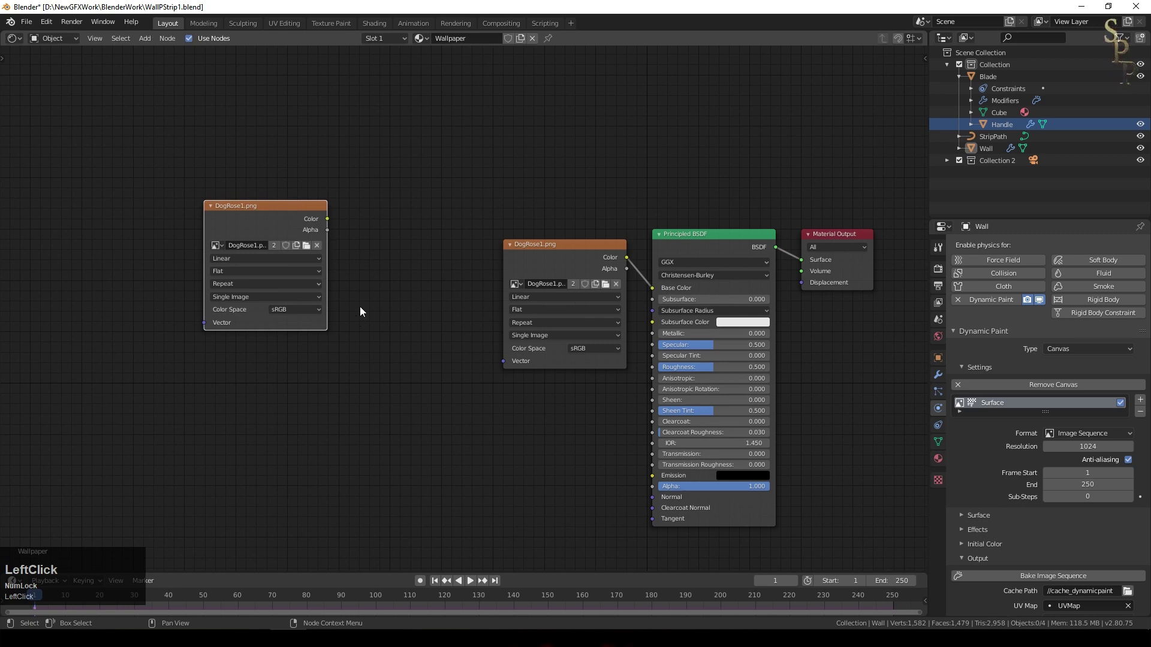
# Step: Load paintmap0001.png from the cache_dynamicpaint folder into the duplicated image texture node
pyautogui.moveTo(360, 310); pyautogui.dragTo(488, 241, button='middle')
pyautogui.click(448, 218)
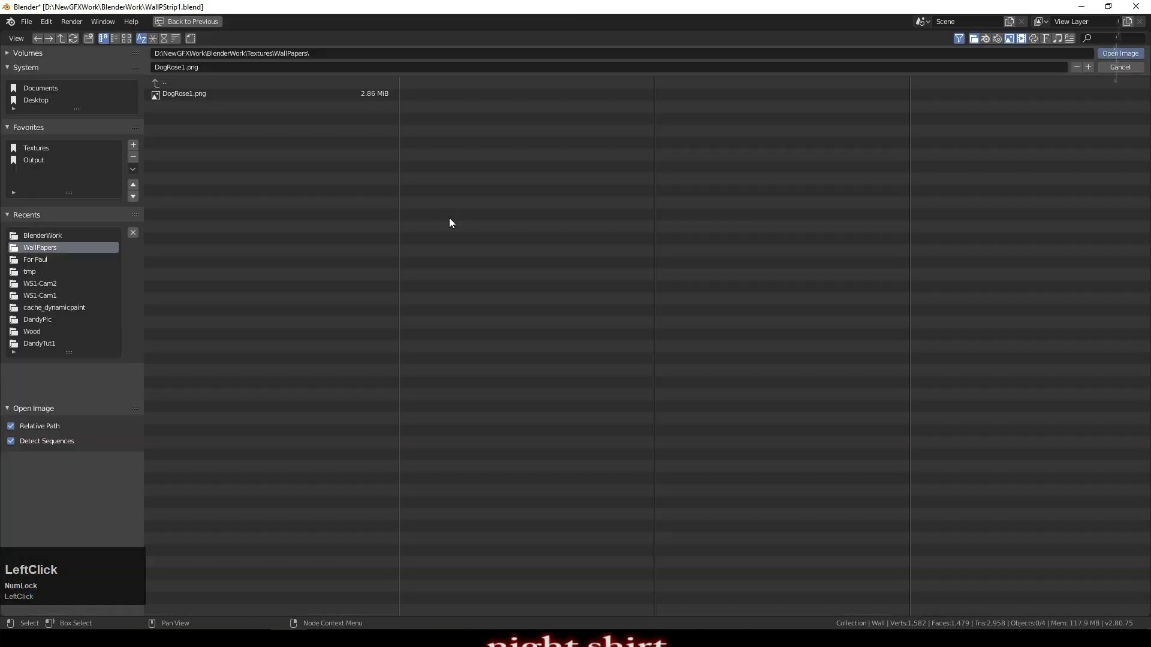
pyautogui.click(42, 235)
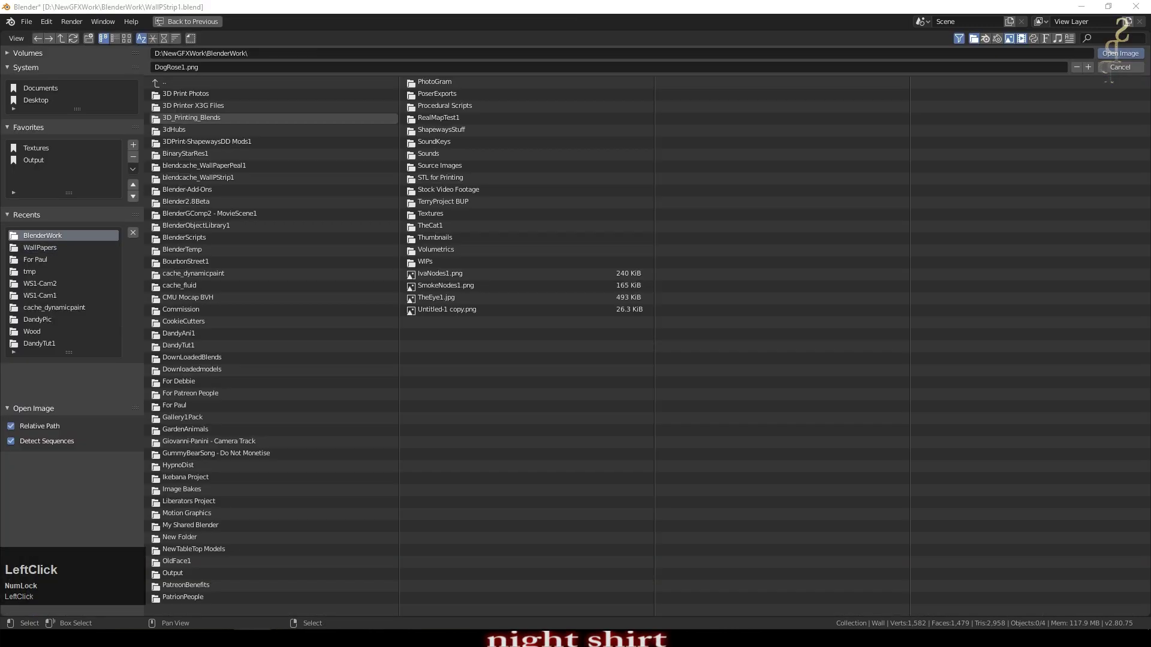
pyautogui.click(201, 276)
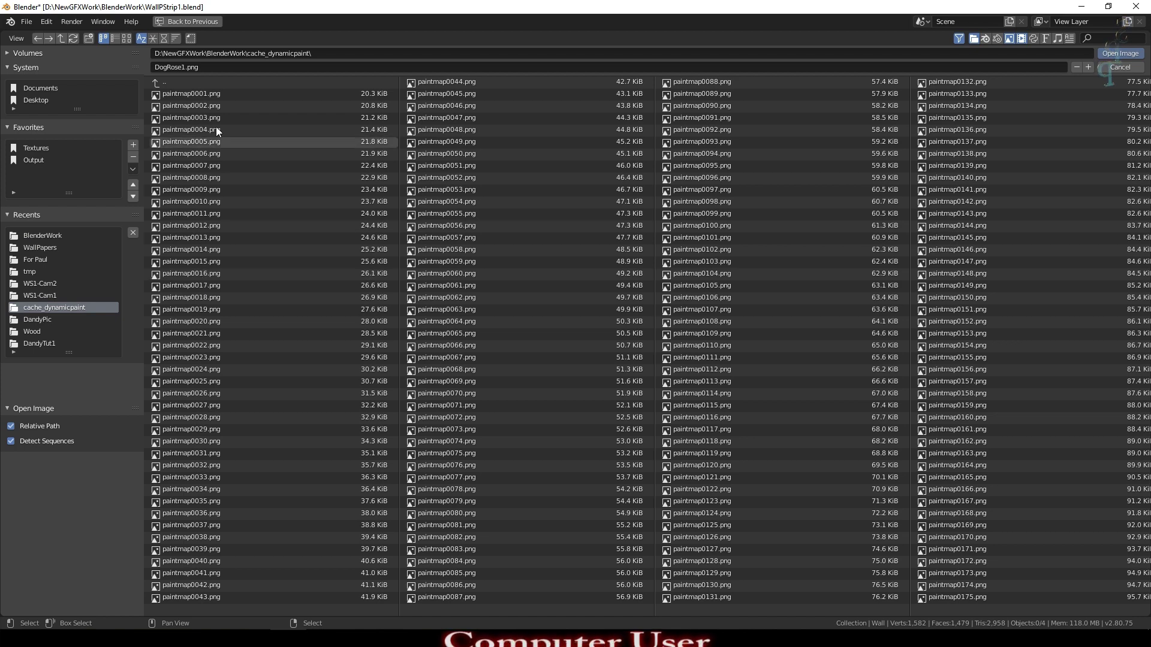
pyautogui.moveTo(362, 613)
pyautogui.mouseDown()
pyautogui.moveTo(1087, 597)
pyautogui.moveTo(246, 602)
pyautogui.moveTo(485, 624)
pyautogui.moveTo(249, 614)
pyautogui.mouseUp()
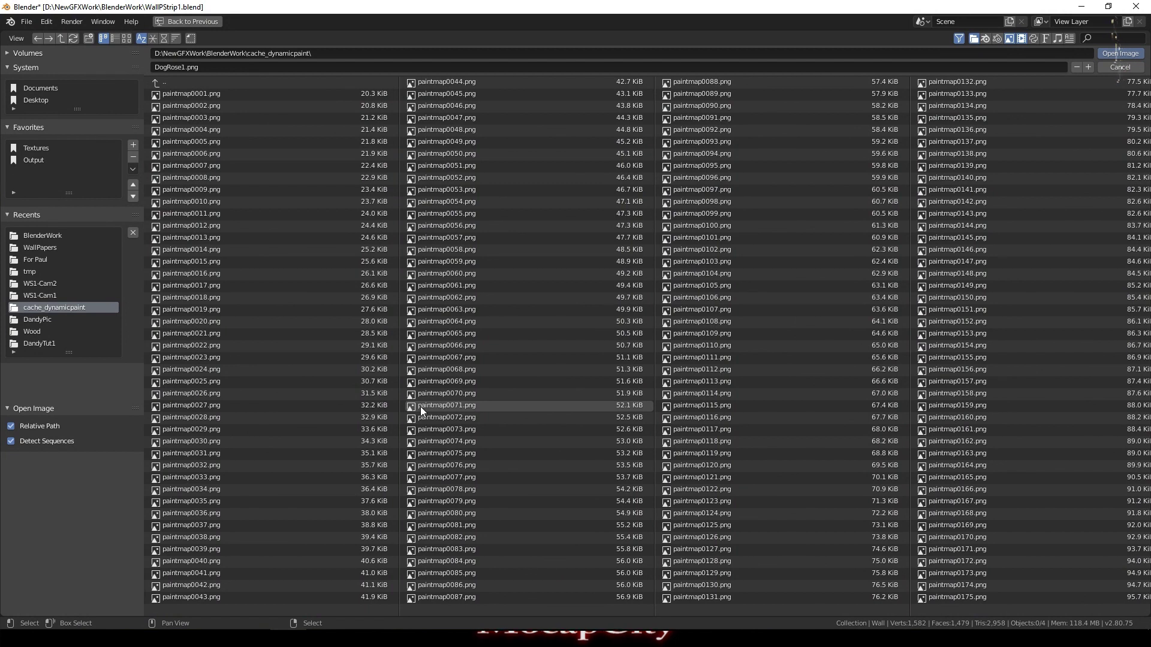
pyautogui.click(224, 93)
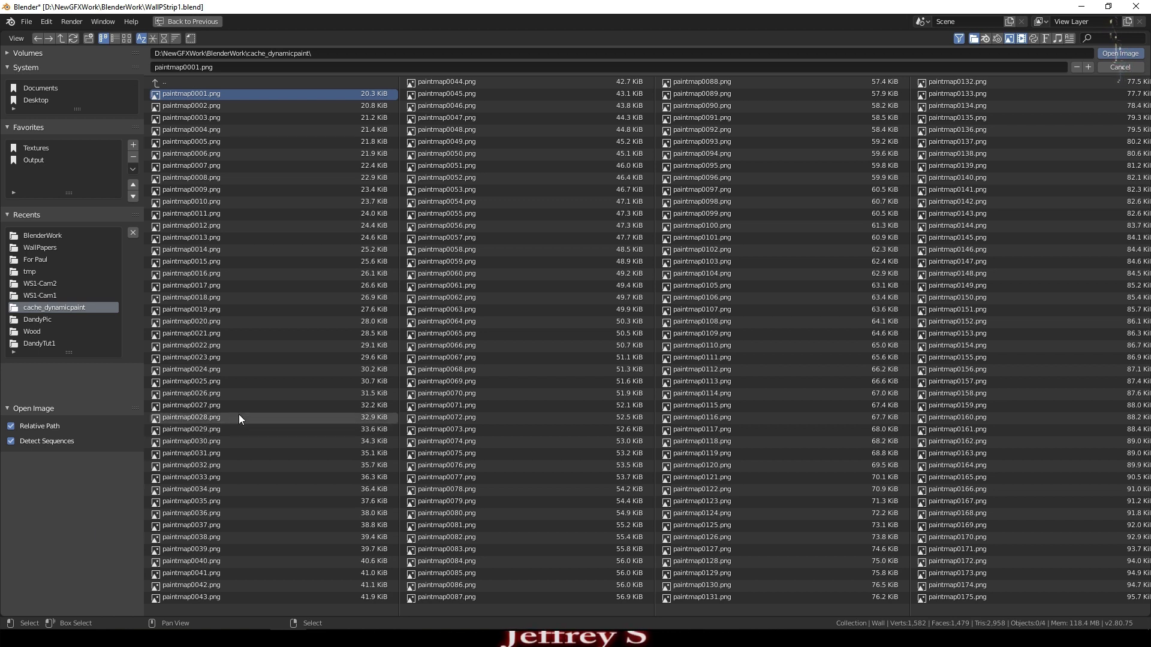
pyautogui.click(1139, 53)
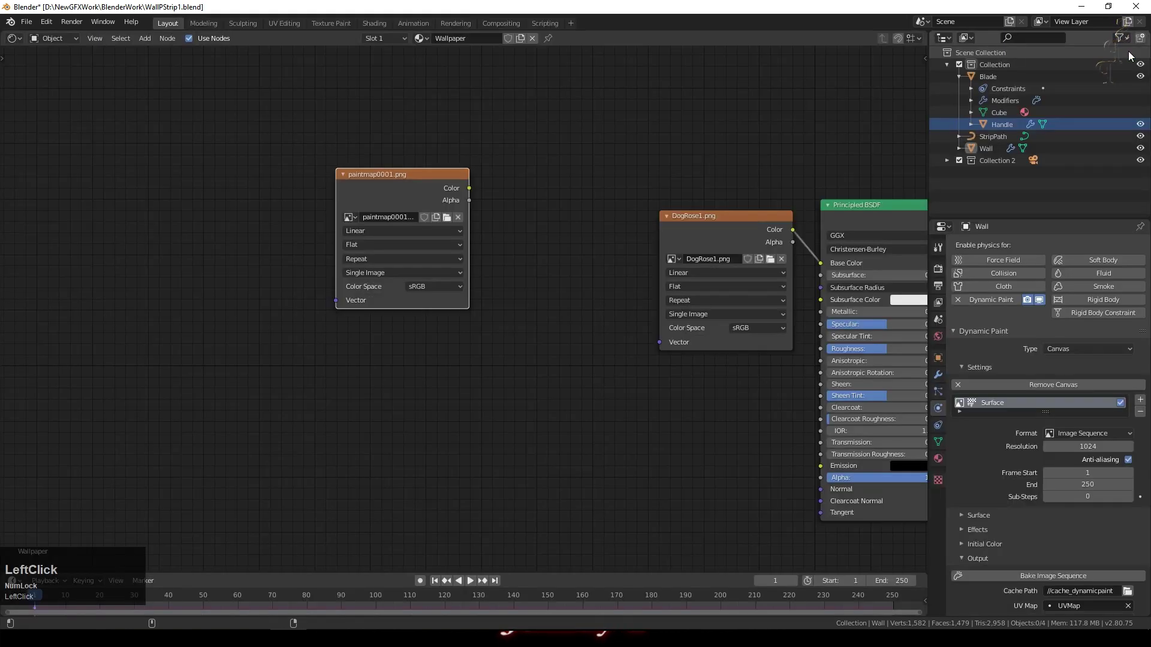
# Step: Set the paintmap texture node's source to Image Sequence with 250 frames
pyautogui.click(403, 274)
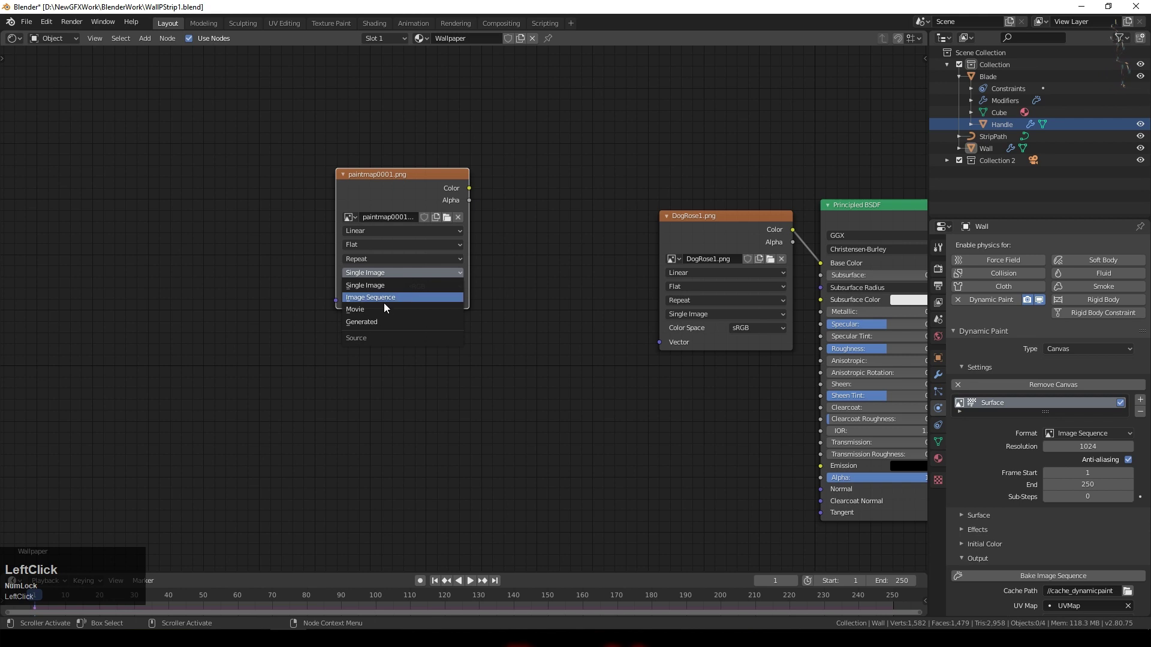
pyautogui.click(384, 299)
pyautogui.click(383, 300)
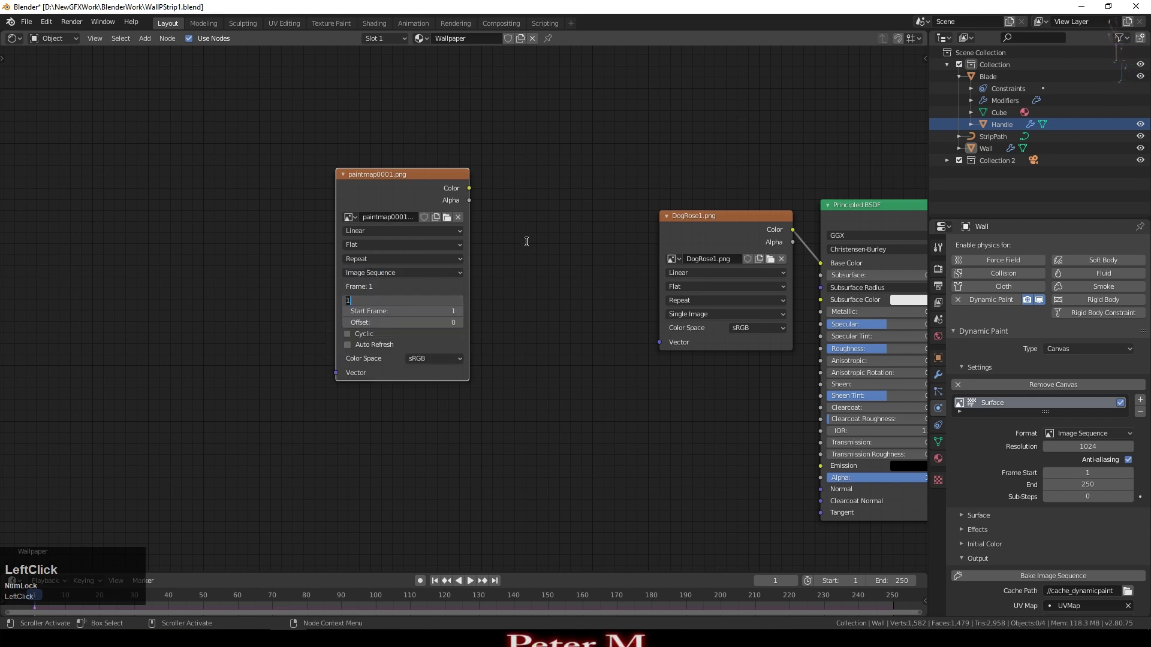
pyautogui.write('250')
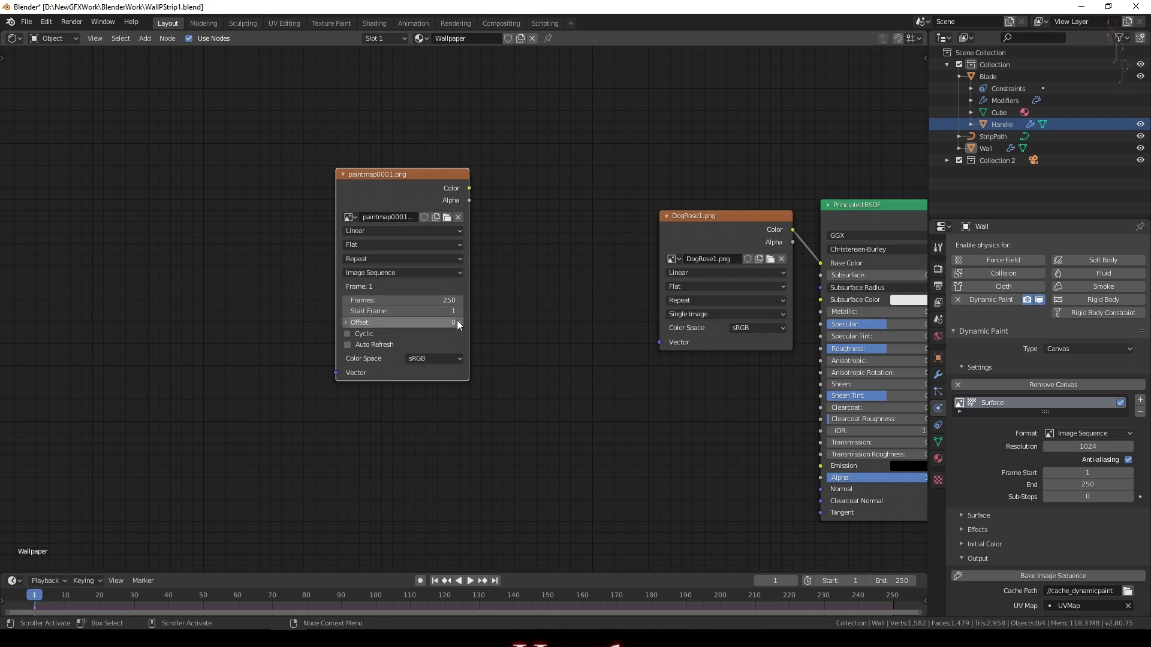
# Step: Connect the paintmap texture's Color to the Principled BSDF Base Color and move the DogRose1.png node below the link
pyautogui.moveTo(561, 227); pyautogui.dragTo(457, 166)
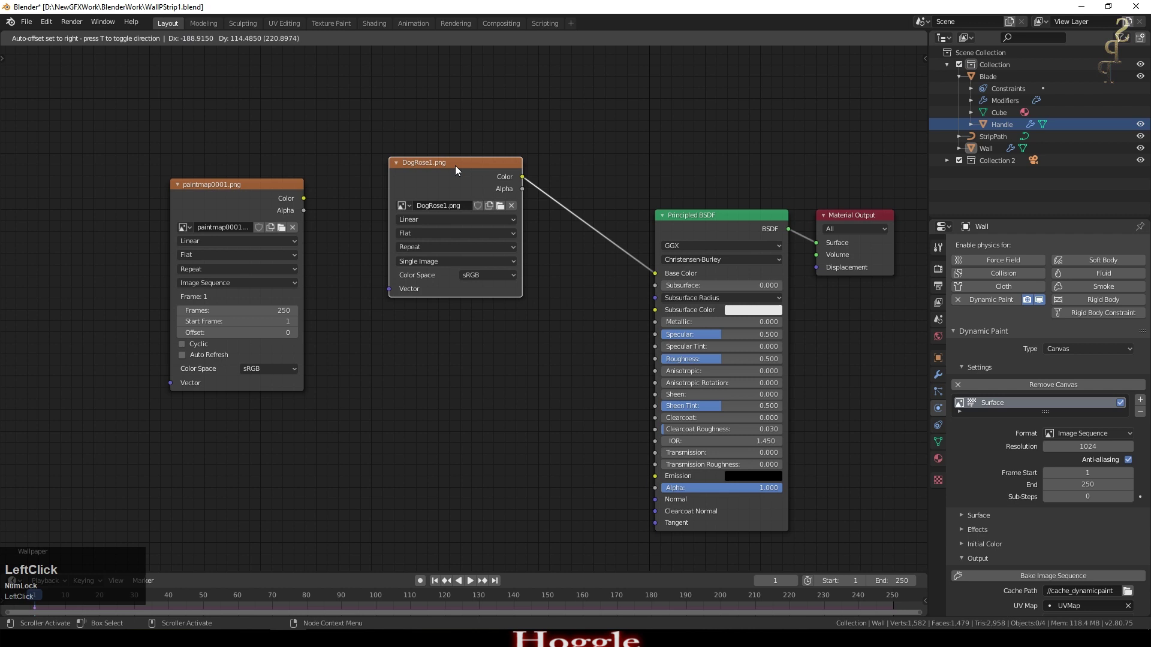
pyautogui.moveTo(303, 199)
pyautogui.mouseDown()
pyautogui.moveTo(349, 225)
pyautogui.moveTo(655, 273)
pyautogui.mouseUp()
pyautogui.moveTo(455, 163); pyautogui.dragTo(493, 360)
# Step: Split the Shader Editor horizontally and make the lower area a 3D Viewport showing the Wall
pyautogui.moveTo(926, 30); pyautogui.dragTo(7, 274)
pyautogui.click(12, 271)
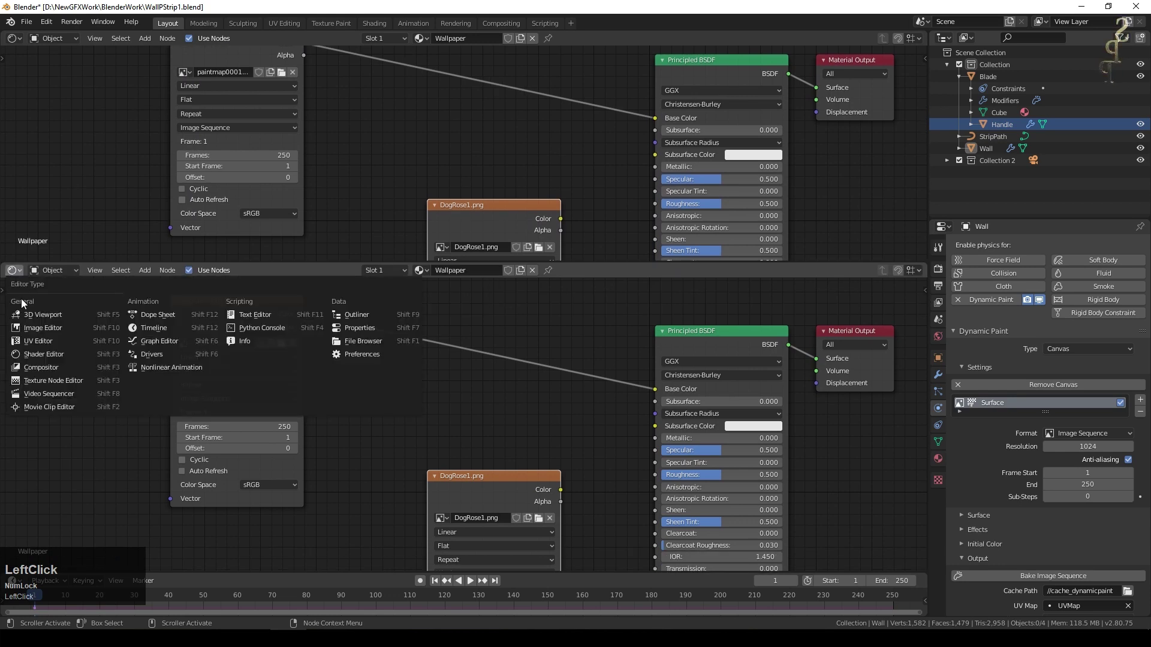
pyautogui.click(36, 310)
pyautogui.moveTo(215, 326); pyautogui.dragTo(543, 486, button='middle')
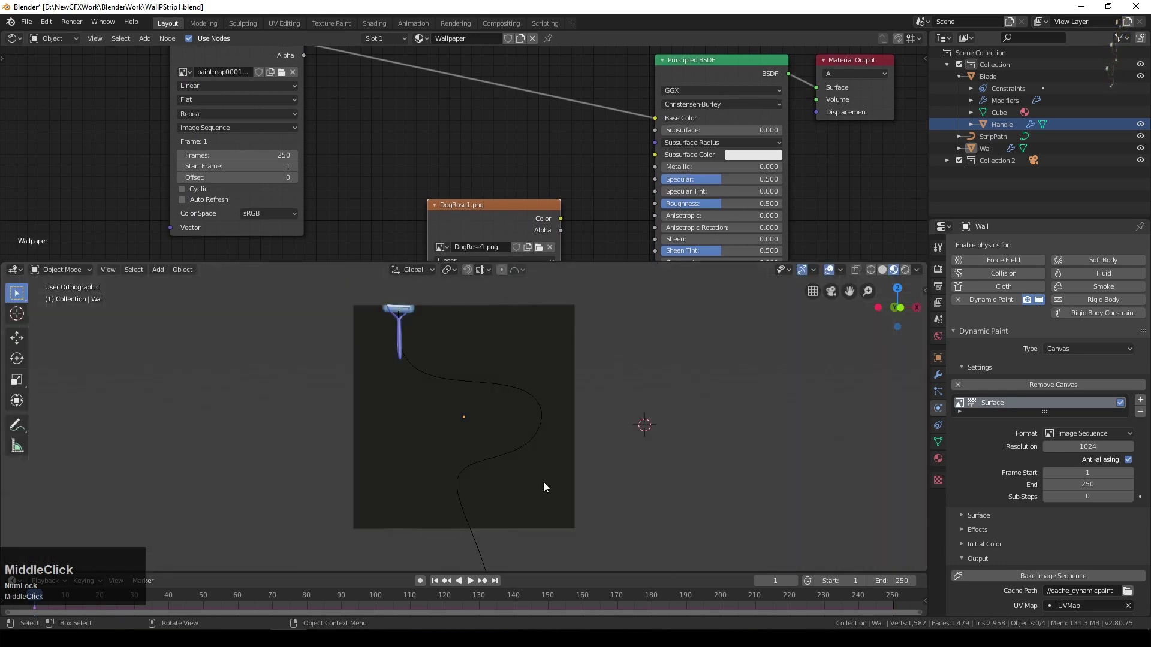
# Step: Enable Auto Refresh on the paintmap image sequence node and replay the animation from frame 1 to check the painted strip
pyautogui.click(471, 580)
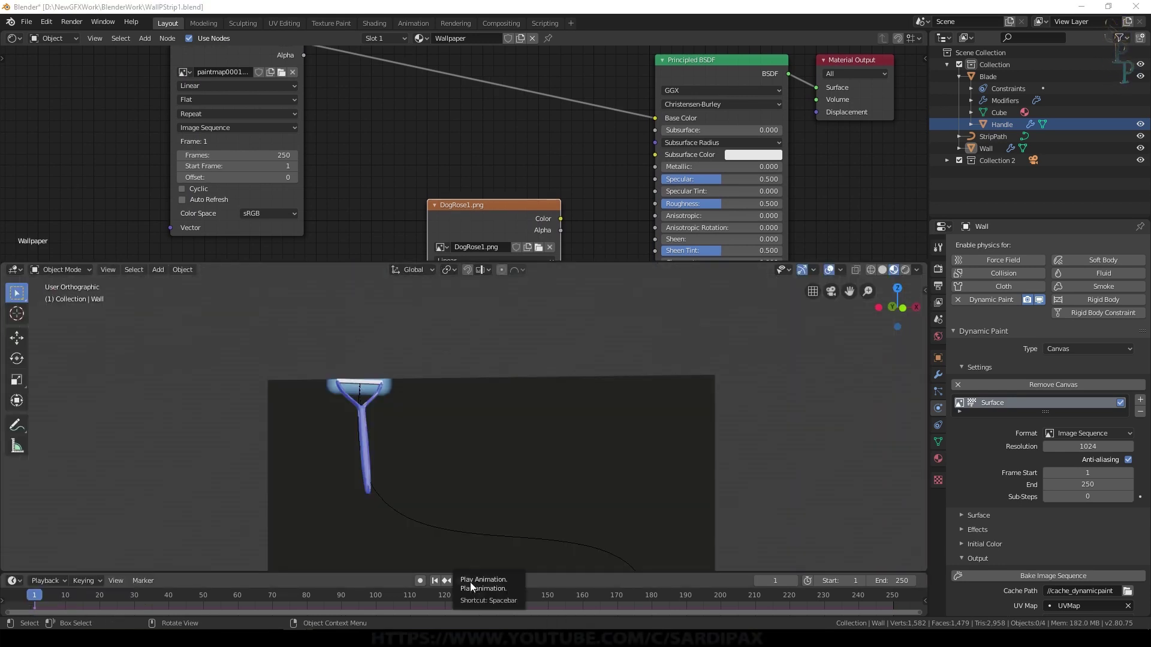
pyautogui.click(470, 581)
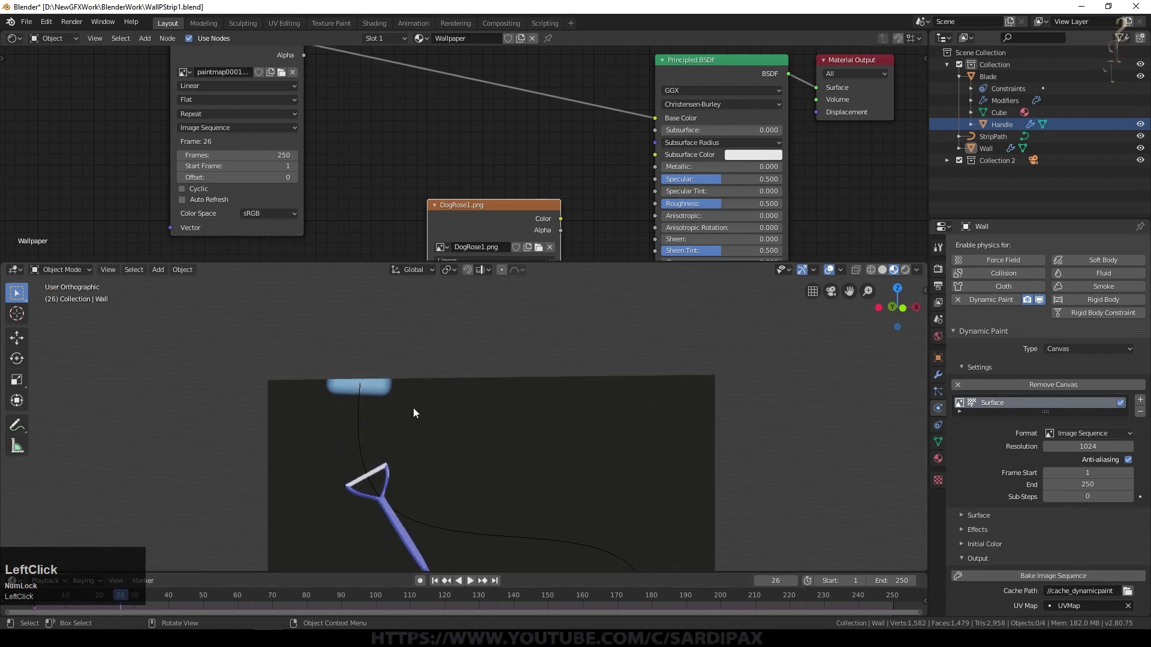
pyautogui.click(181, 201)
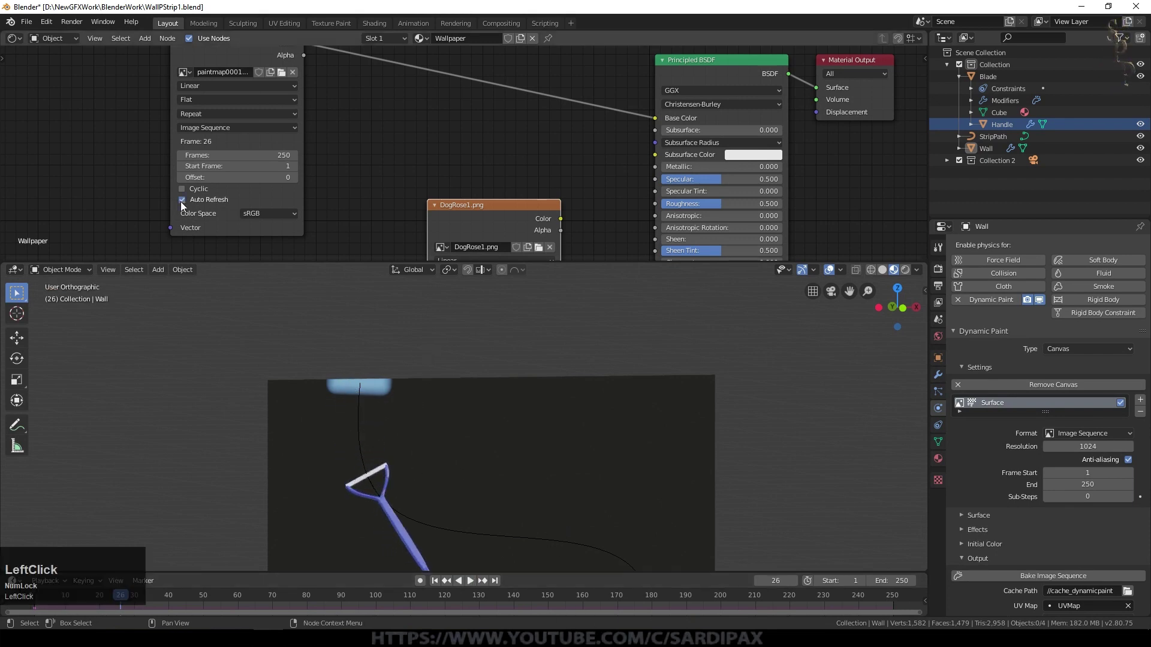
pyautogui.click(435, 581)
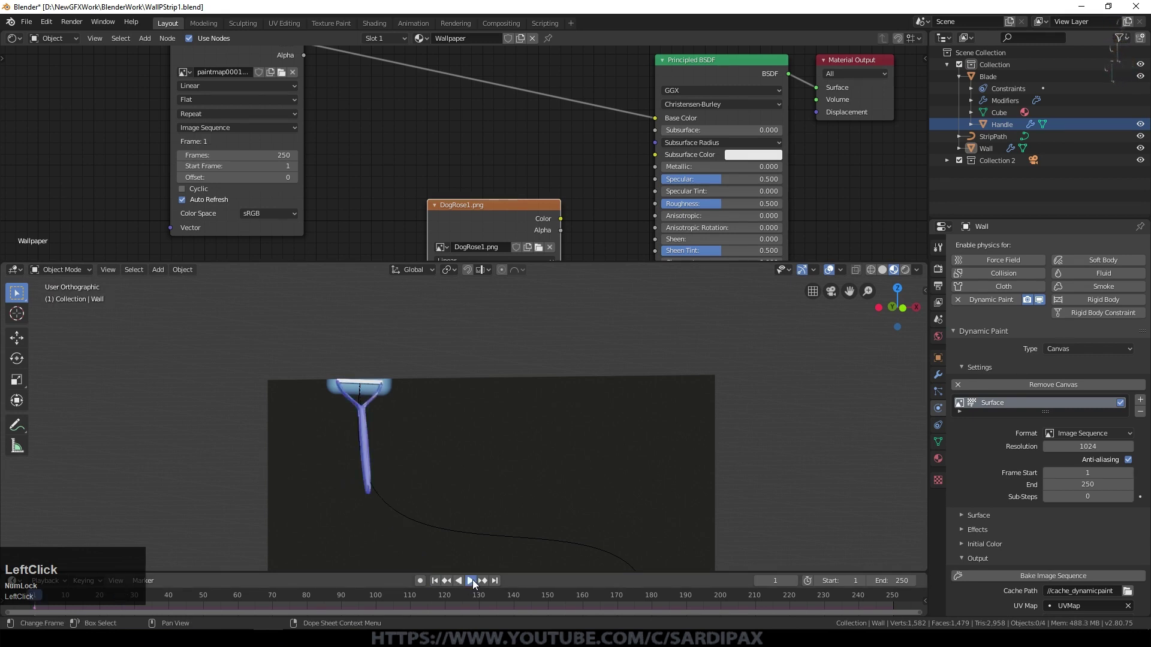
pyautogui.click(472, 580)
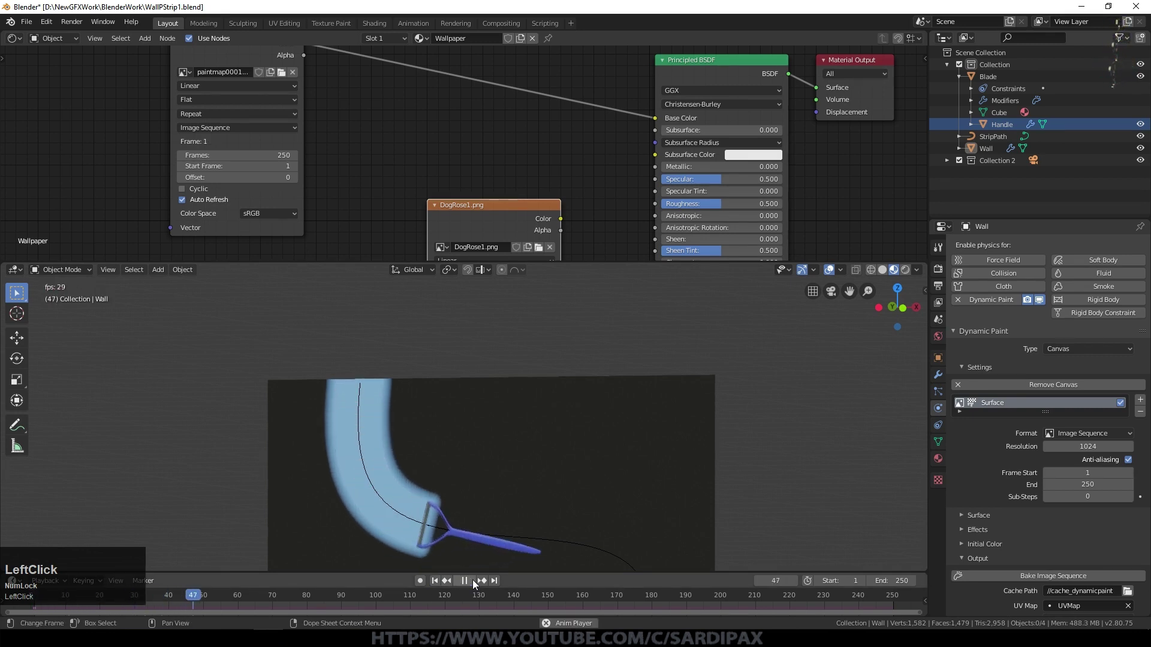
pyautogui.click(472, 580)
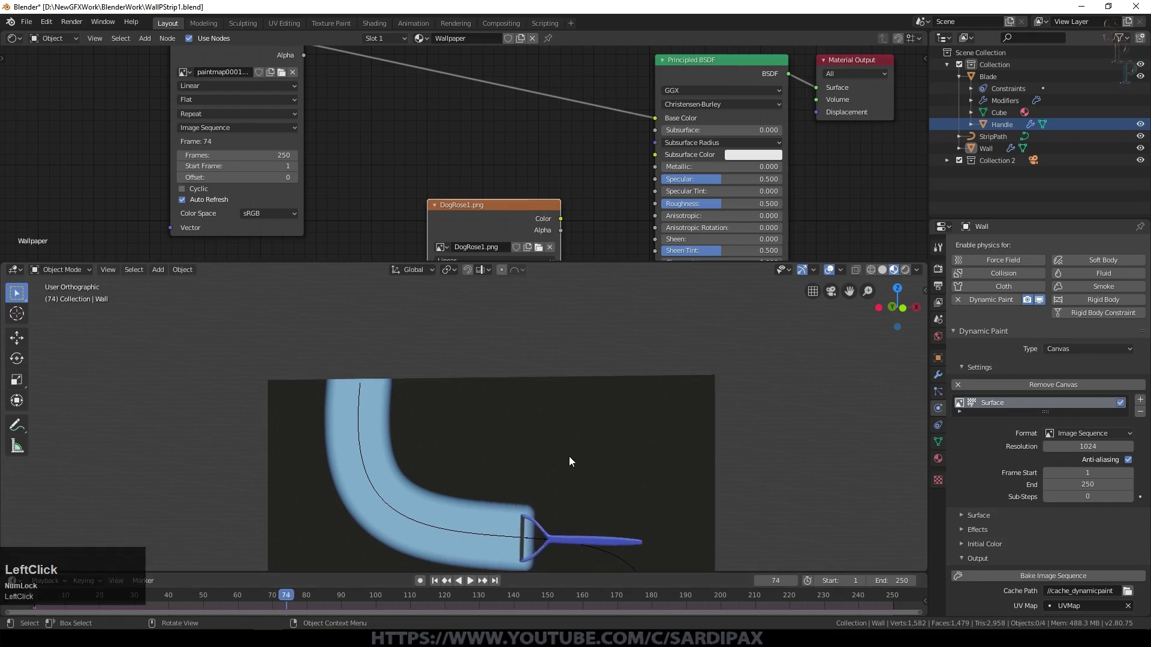
# Step: Select the Blade and reduce its Dynamic Paint brush's proximity distance
pyautogui.keyDown('shift'); pyautogui.moveTo(759, 509); pyautogui.dragTo(744, 388, button='middle'); pyautogui.keyUp('shift')
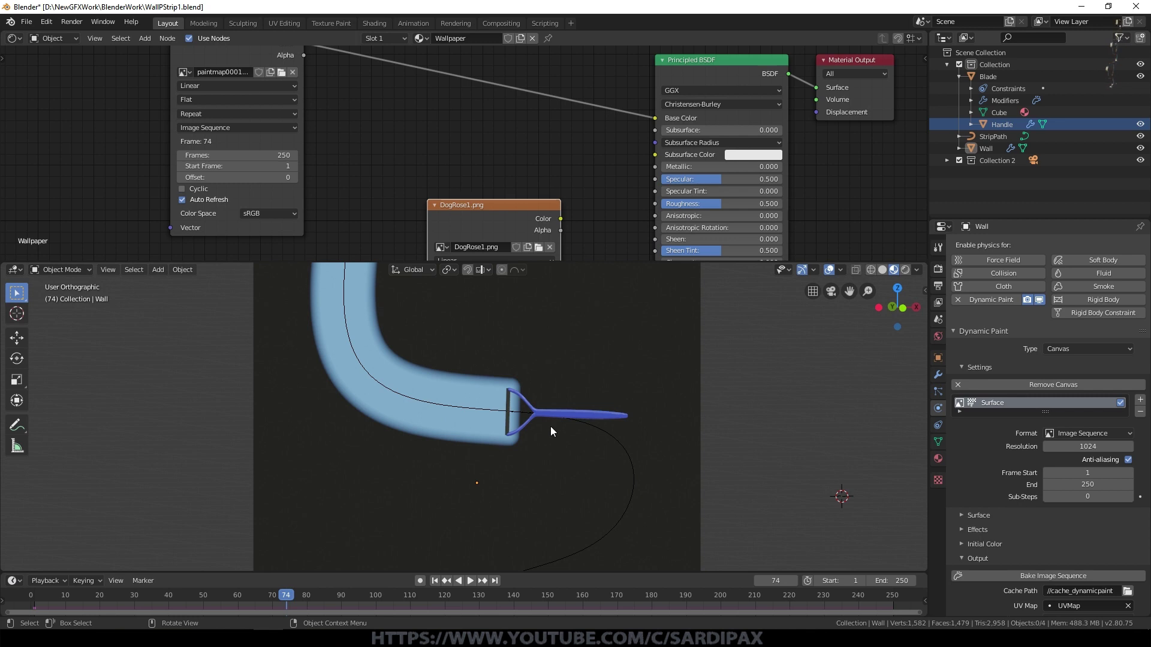
pyautogui.scroll(2, 682, 428)
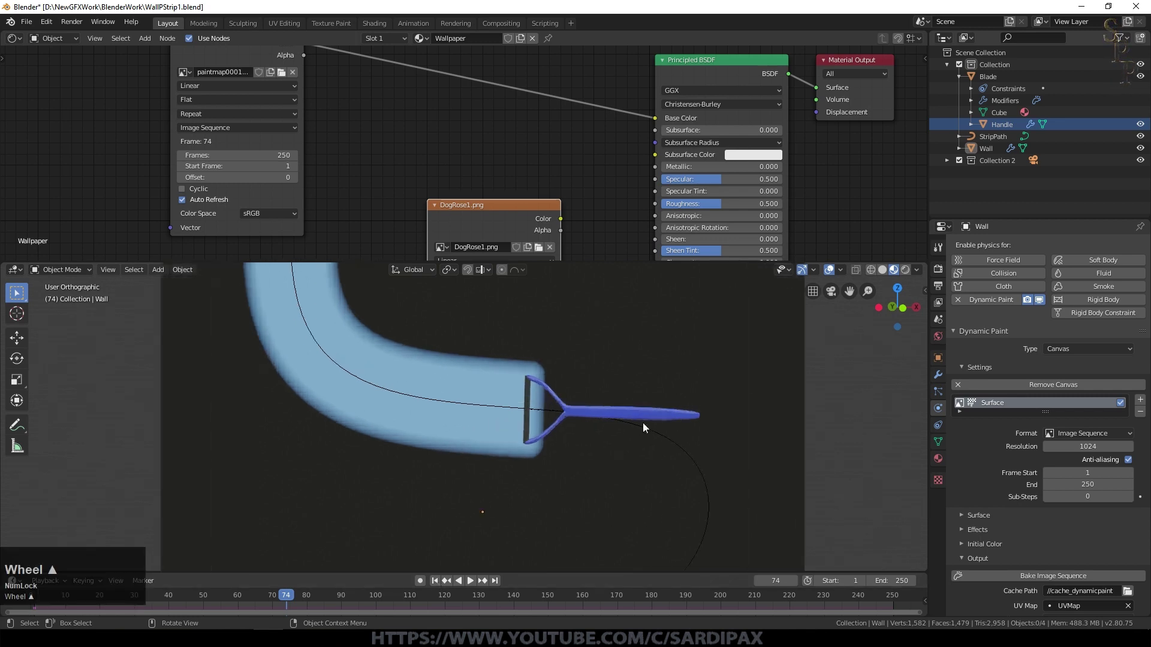
pyautogui.click(526, 423)
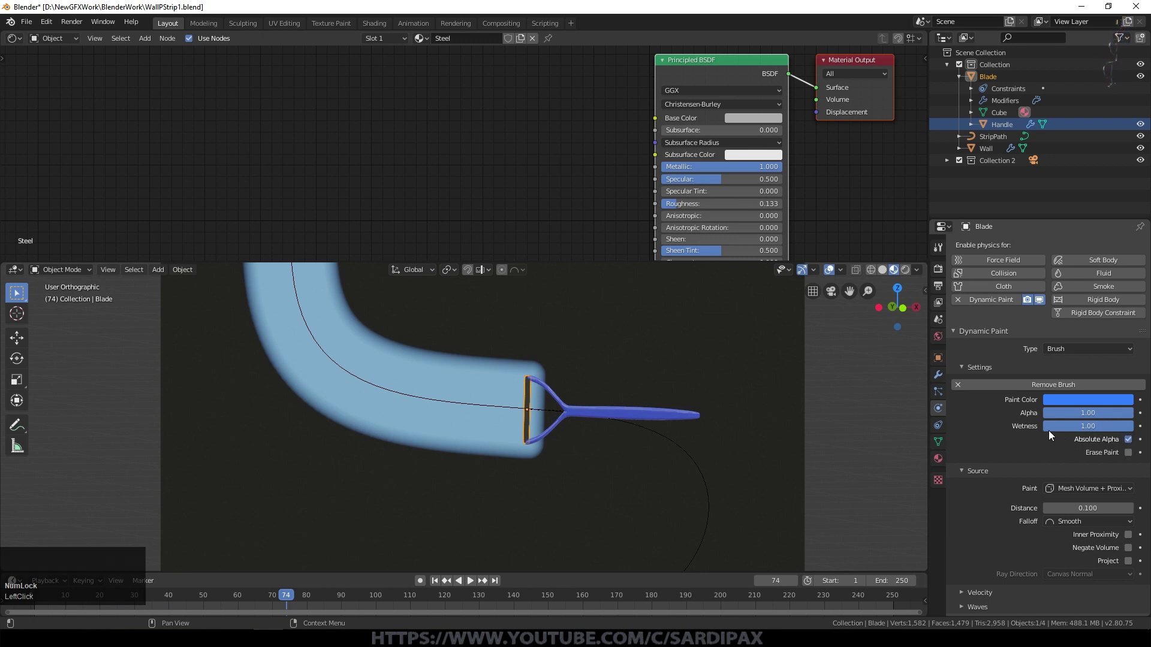
pyautogui.click(1084, 508)
pyautogui.write('0.1')
pyautogui.write('.0')
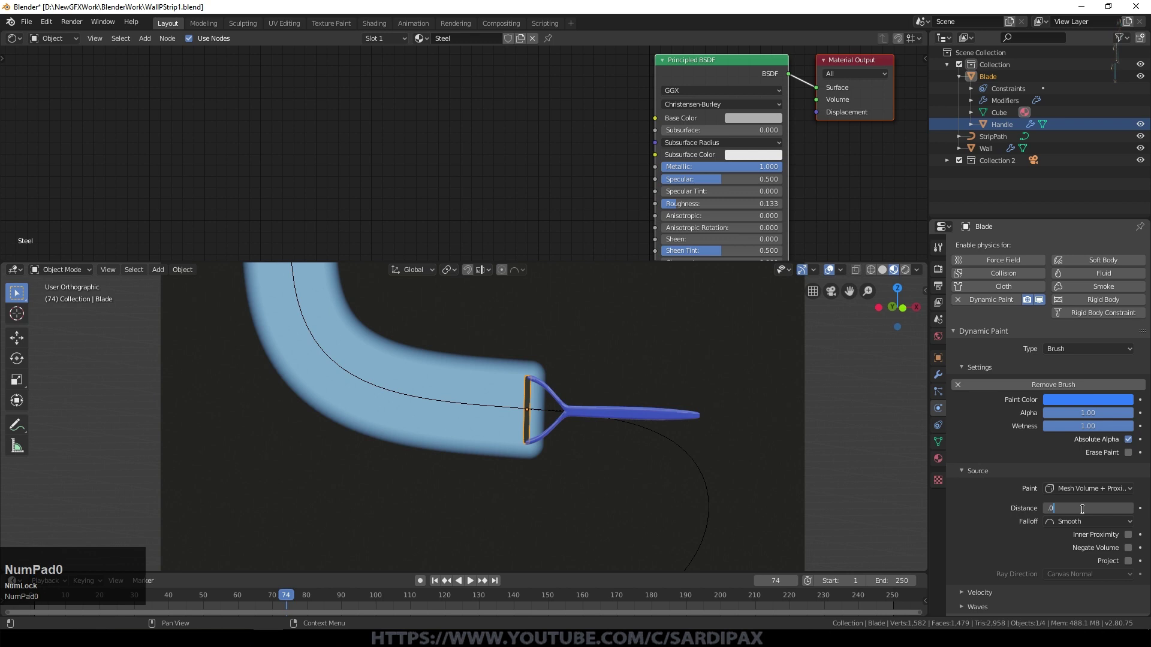
pyautogui.press('Return')
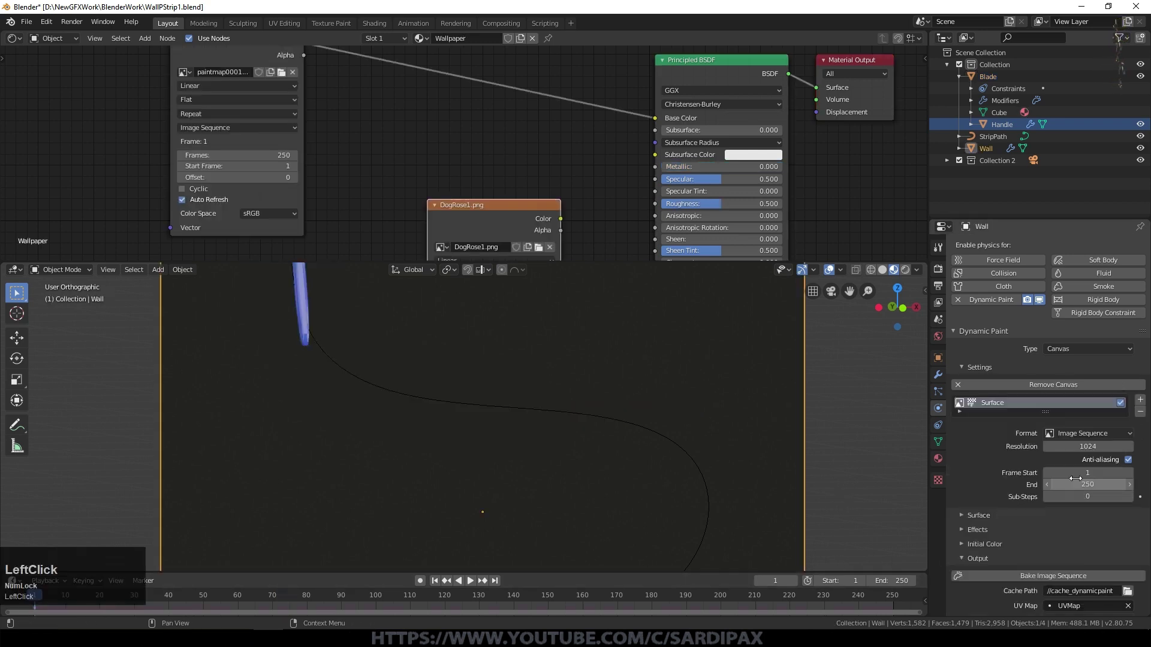
# Step: Rebake the Wall's Dynamic Paint image sequence with the changed brush distance and frame the Wall
pyautogui.scroll(-3, 1068, 514)
pyautogui.click(1052, 523)
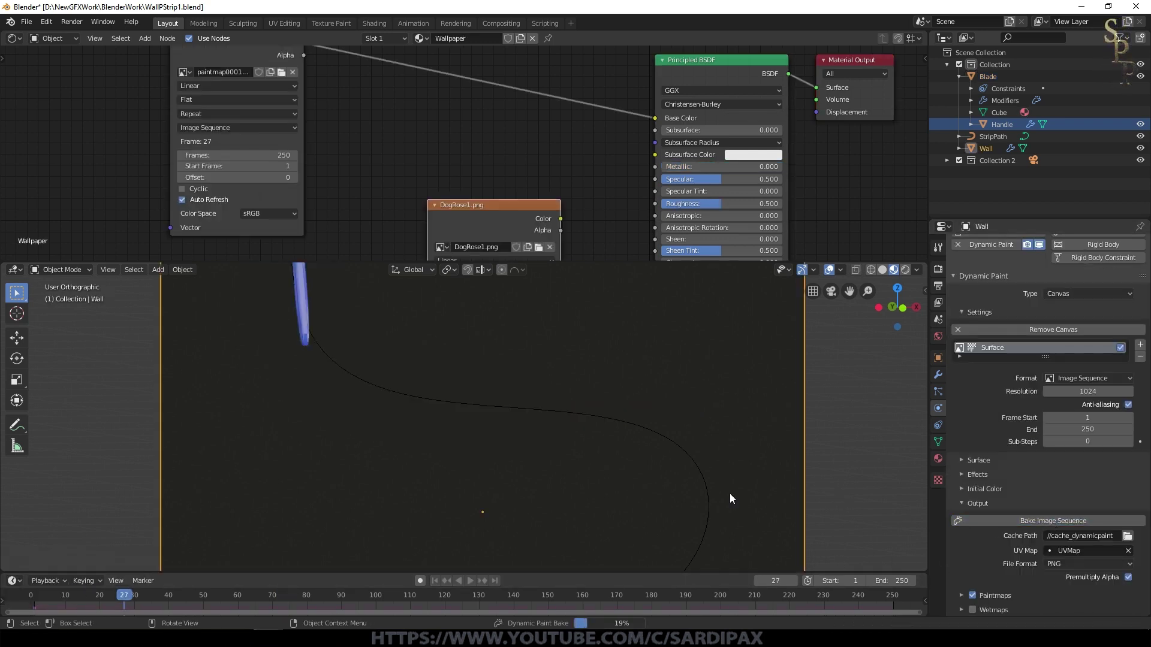
pyautogui.scroll(-4, 467, 361)
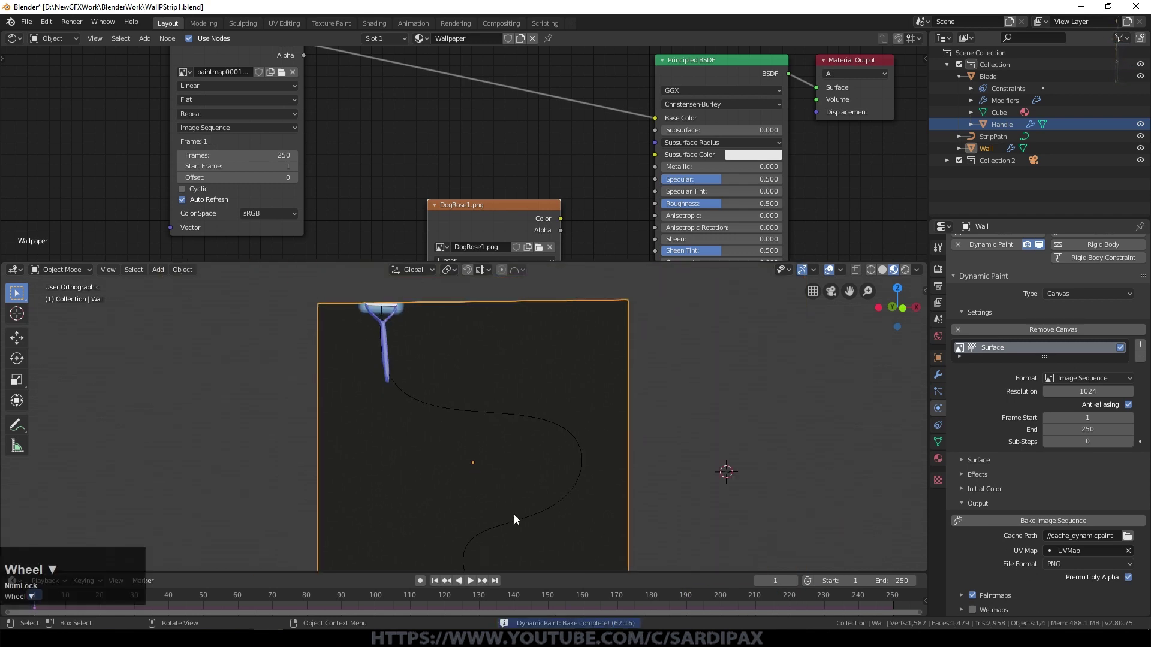
# Step: Set the paintmap image sequence to 500 frames and play the animation to preview the painted strip on the wall
pyautogui.click(471, 579)
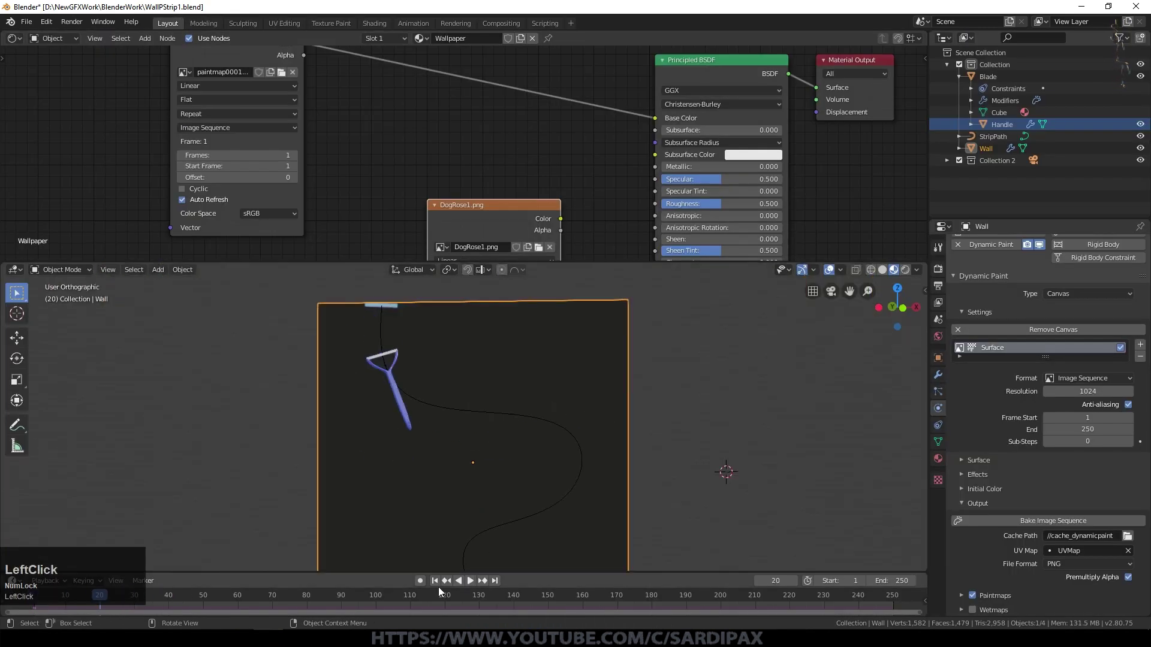
pyautogui.press('KP_Enter')
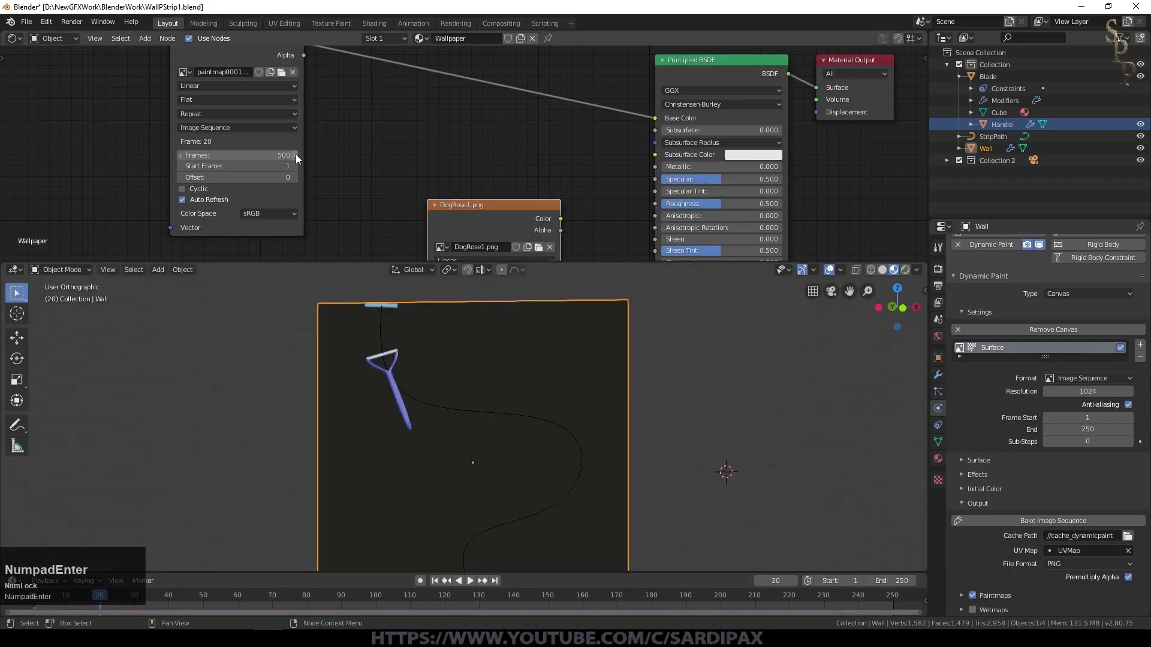
pyautogui.click(470, 580)
pyautogui.click(470, 580)
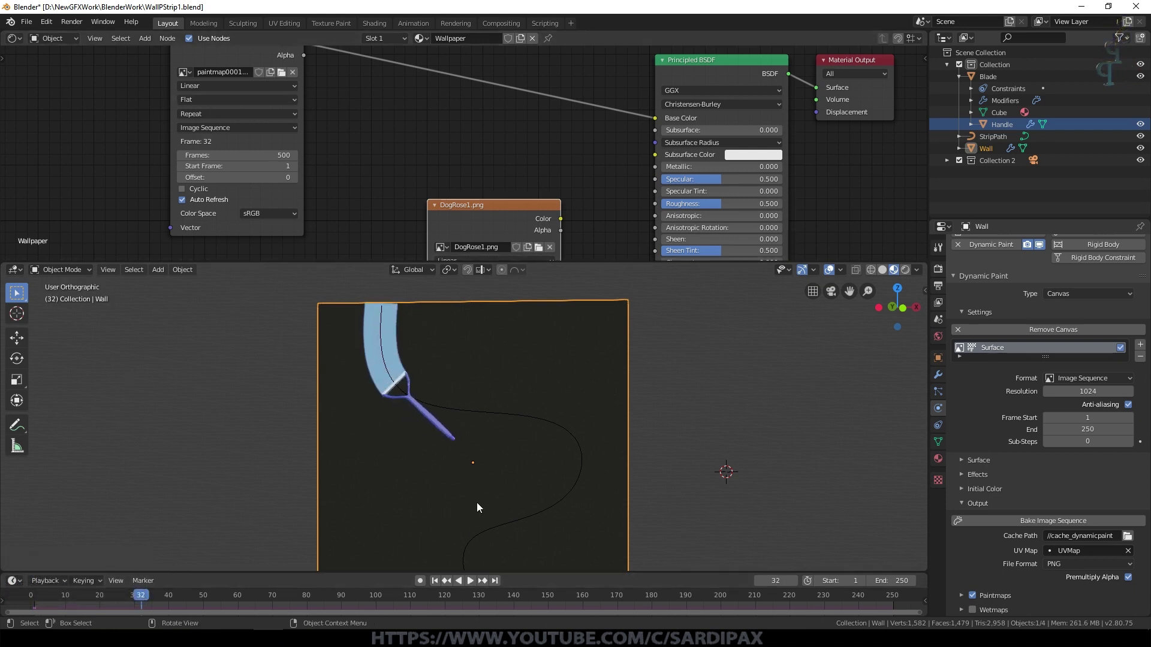
pyautogui.scroll(3, 477, 504)
pyautogui.click(470, 580)
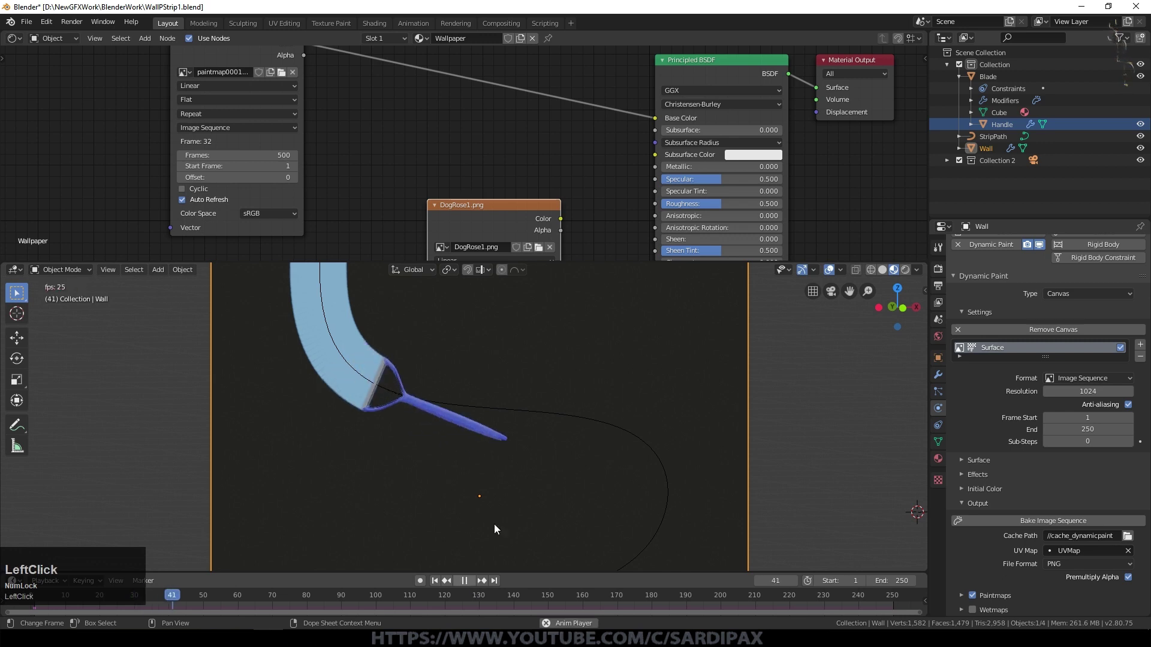
pyautogui.scroll(-3, 494, 524)
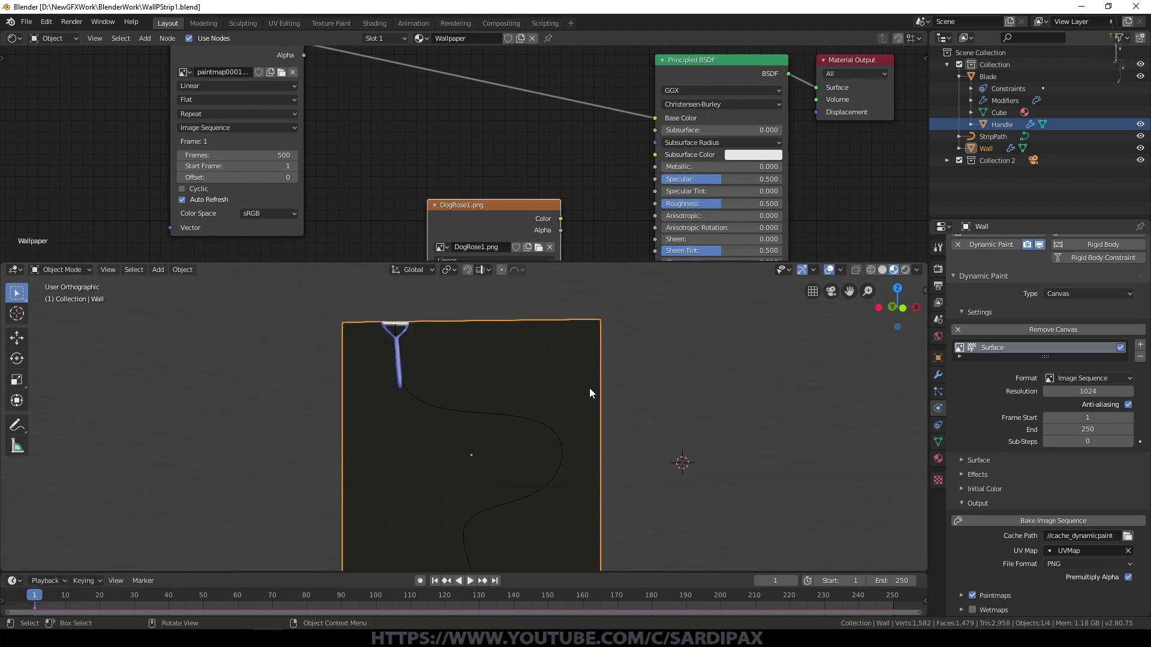
# Step: Connect the DogRose1.png colour to the Principled BSDF's Base Color instead of the paintmap and preview the animation with the wallpaper
pyautogui.scroll(-2, 530, 193)
pyautogui.moveTo(529, 197)
pyautogui.mouseDown()
pyautogui.moveTo(601, 127)
pyautogui.moveTo(412, 235)
pyautogui.mouseUp()
pyautogui.moveTo(301, 80); pyautogui.dragTo(163, 66)
pyautogui.moveTo(475, 129); pyautogui.dragTo(512, 121, button='middle')
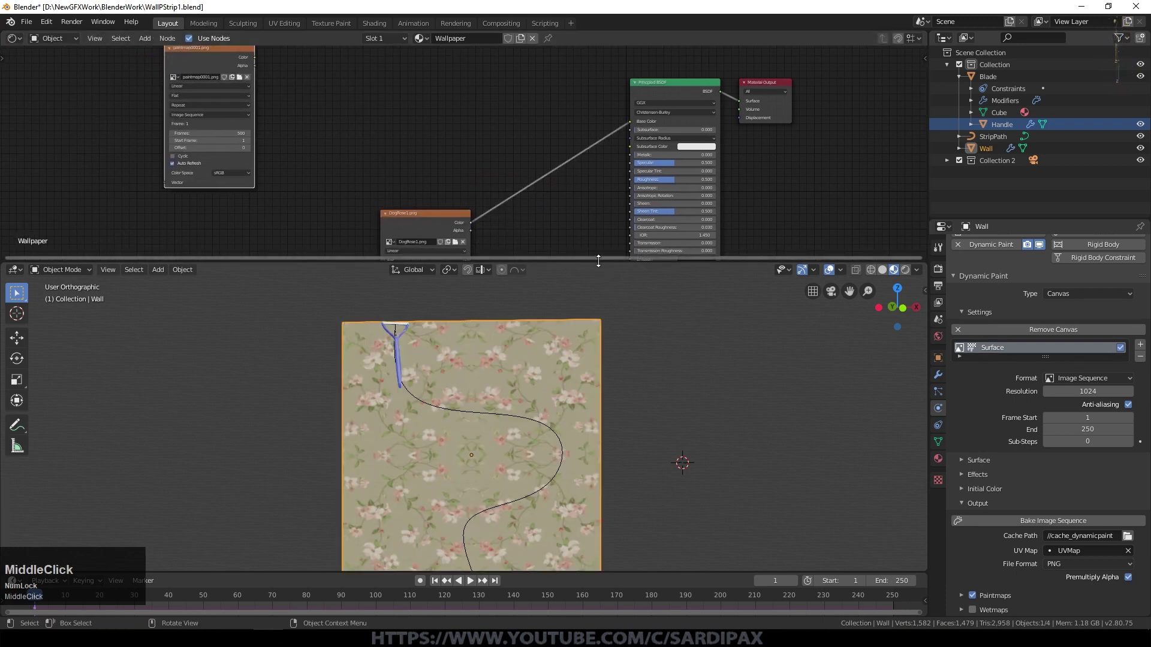
pyautogui.moveTo(599, 262); pyautogui.dragTo(598, 320)
pyautogui.click(469, 580)
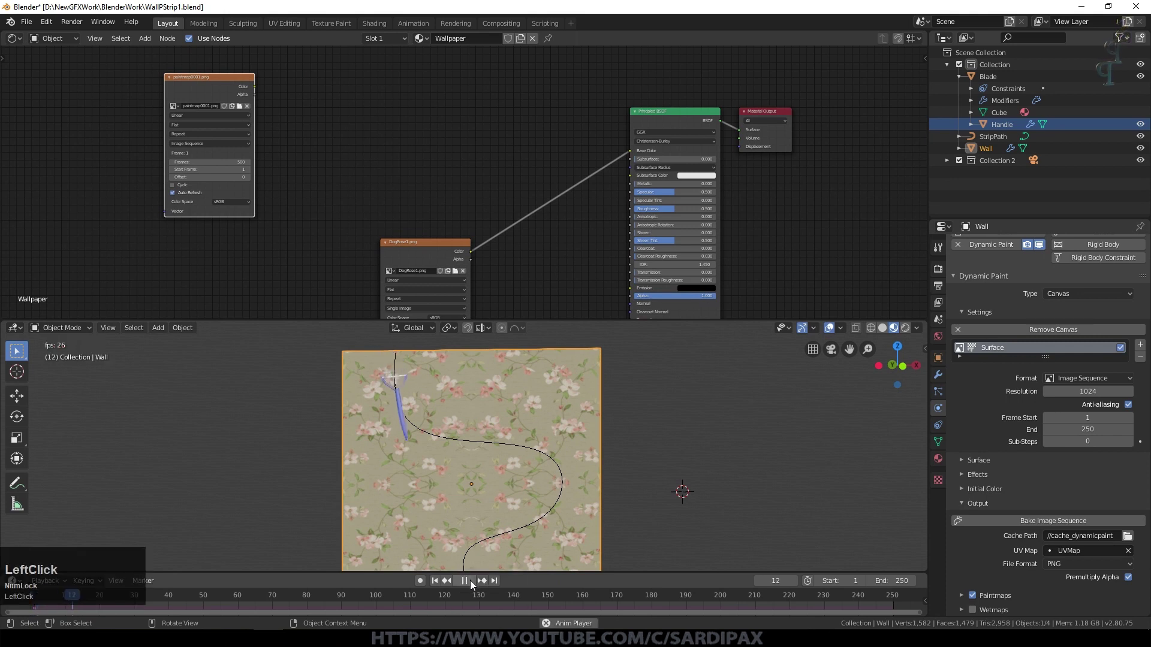
pyautogui.click(469, 580)
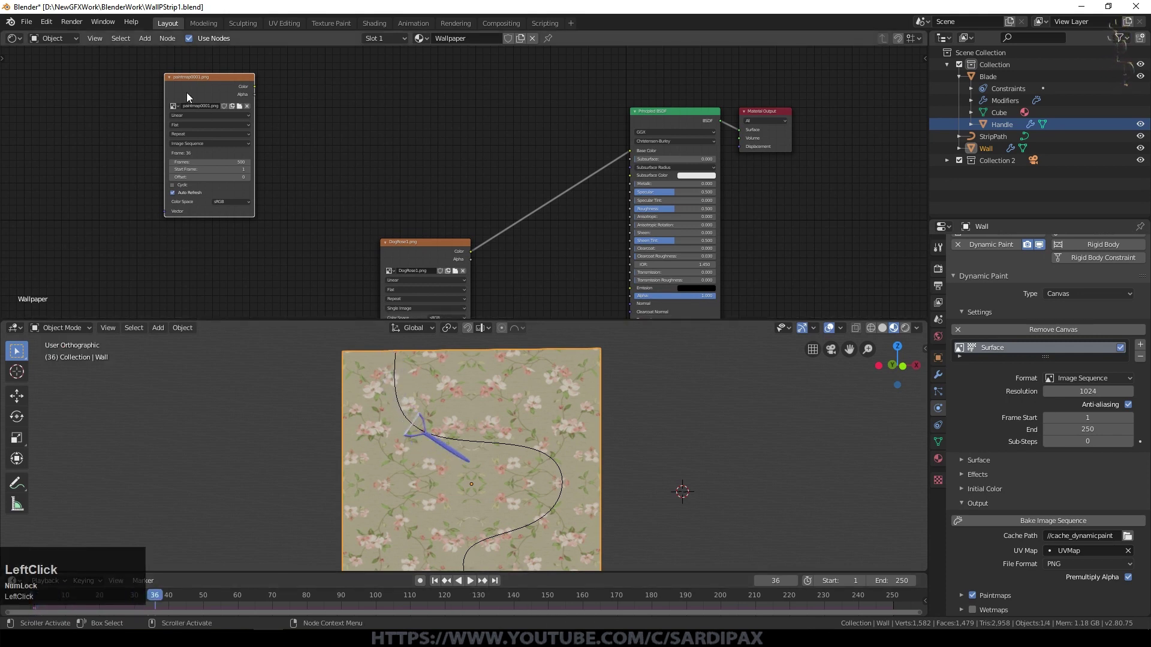
# Step: Reposition the paintmap, DogRose1.png and Principled BSDF nodes to free space before the Material Output
pyautogui.moveTo(187, 97); pyautogui.dragTo(375, 76)
pyautogui.scroll(-2, 411, 155)
pyautogui.moveTo(298, 253); pyautogui.dragTo(335, 224)
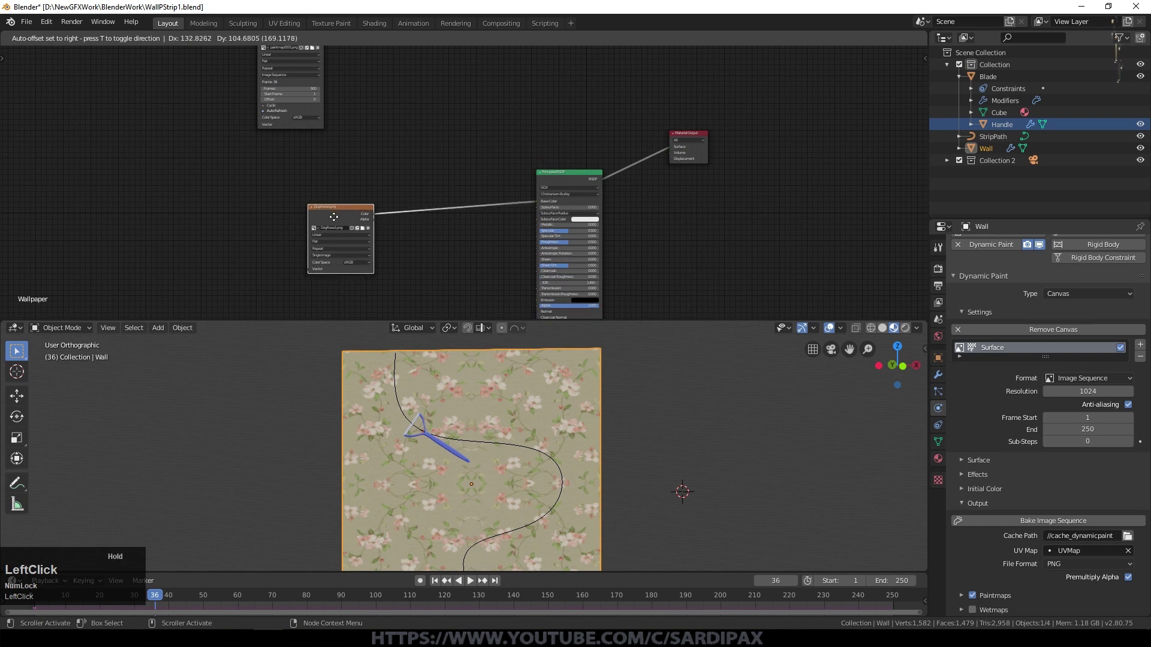
pyautogui.moveTo(574, 195); pyautogui.dragTo(465, 213)
# Step: Duplicate the Principled BSDF beside the original and give the copy a light blue Base Color
pyautogui.hotkey('shift', 'd')
pyautogui.click(579, 219)
pyautogui.keyDown('shift'); pyautogui.moveTo(600, 180); pyautogui.dragTo(461, 117, button='middle'); pyautogui.keyUp('shift')
pyautogui.scroll(9, 473, 150)
pyautogui.click(416, 189)
pyautogui.click(434, 224)
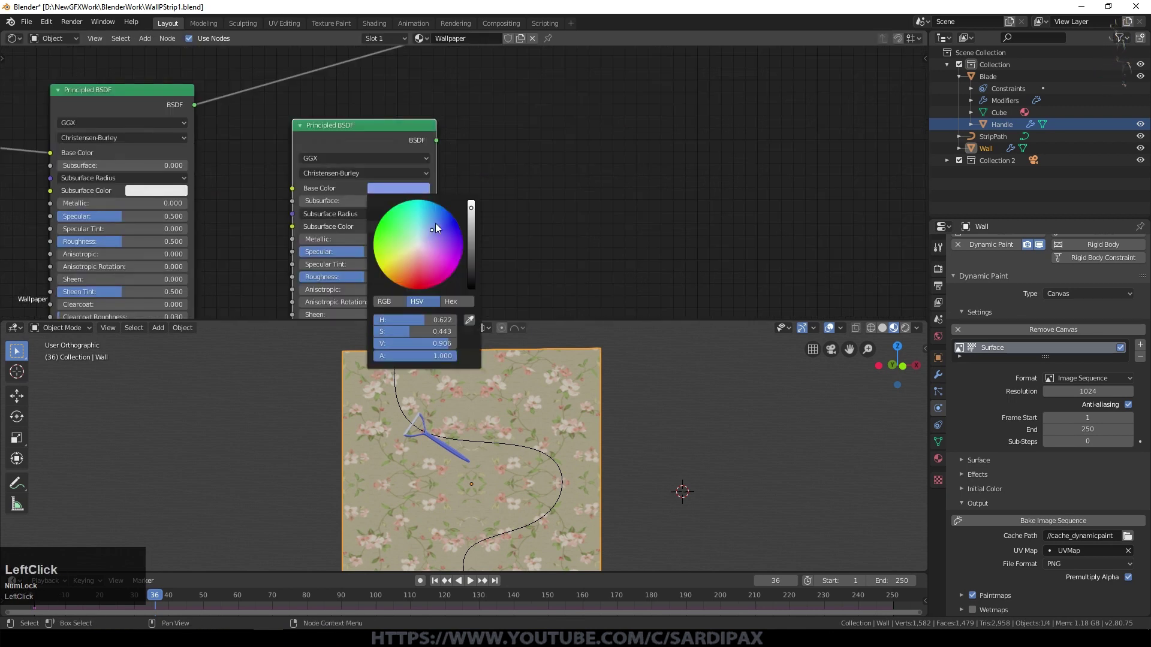
# Step: Insert a Mix Shader between the wallpaper's Principled BSDF and the Material Output, and connect the blue Principled BSDF as its second shader
pyautogui.keyDown('shift'); pyautogui.moveTo(539, 117); pyautogui.dragTo(581, 258, button='middle'); pyautogui.keyUp('shift')
pyautogui.scroll(-5, 581, 258)
pyautogui.click(168, 38)
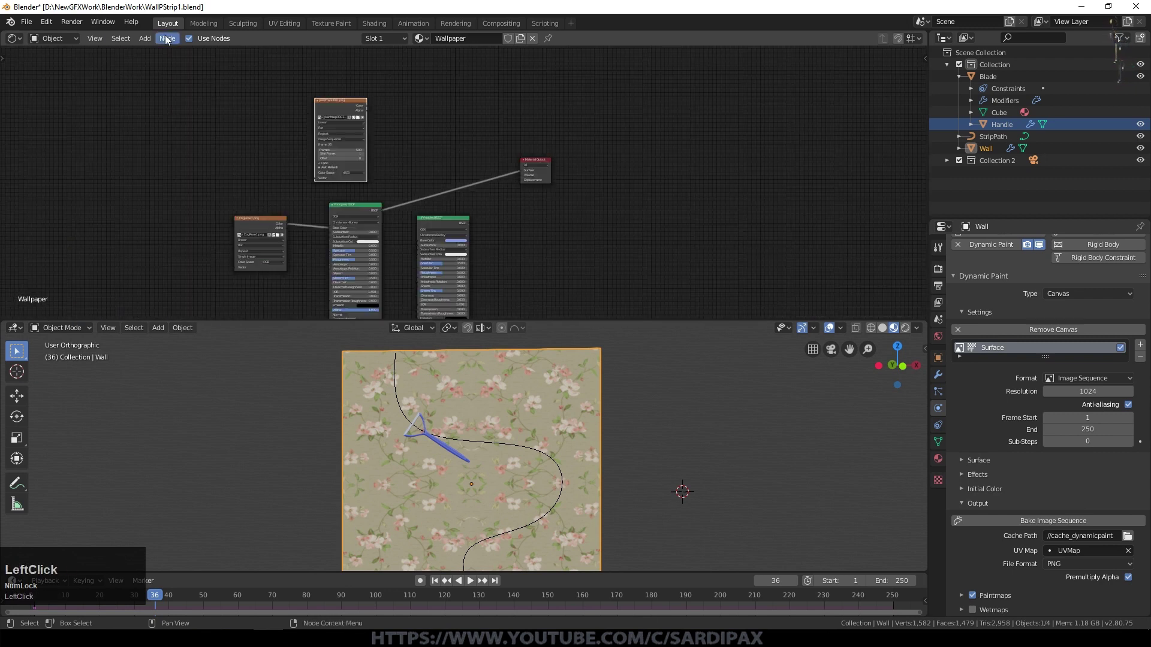
pyautogui.click(144, 39)
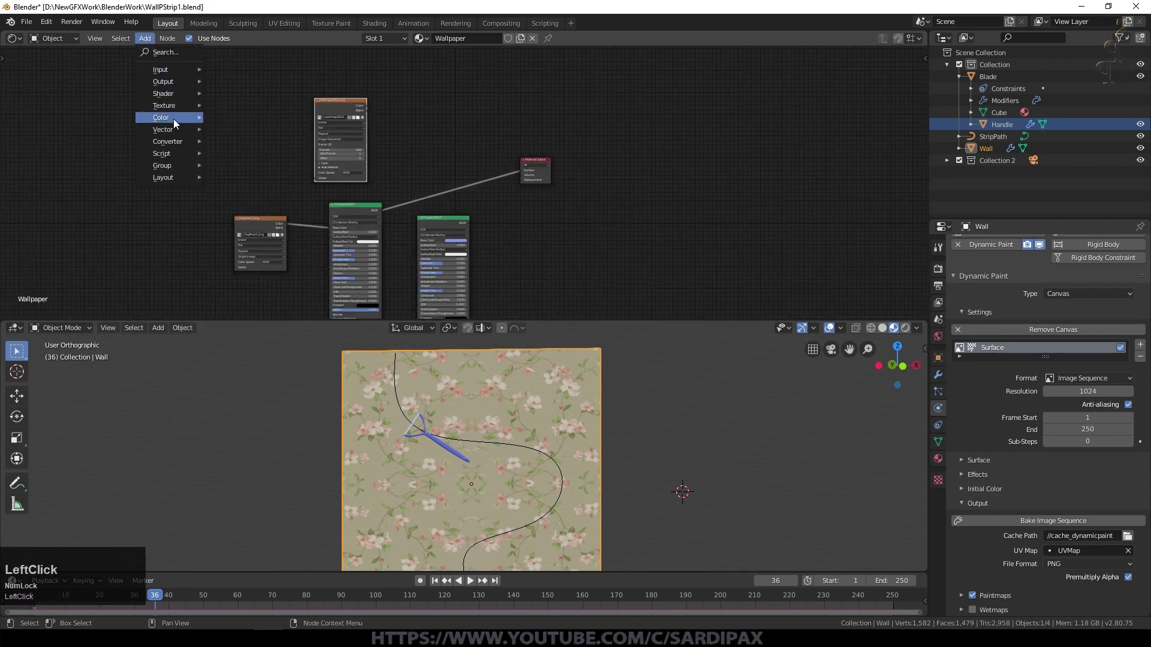
pyautogui.moveTo(174, 93)
pyautogui.click(238, 199)
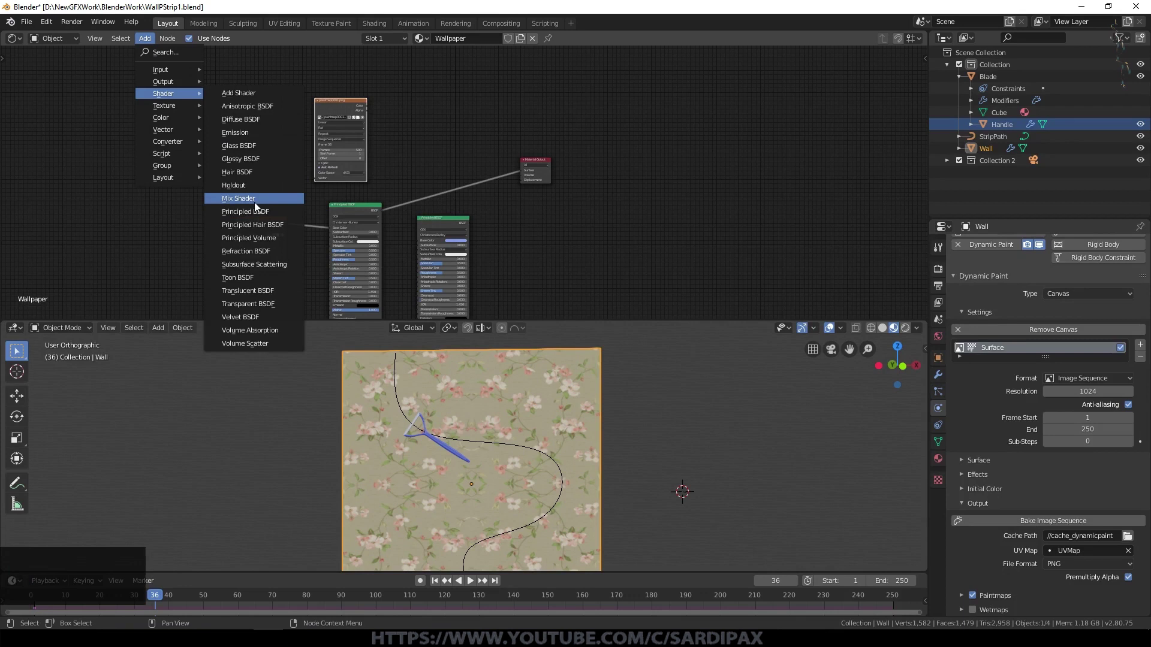
pyautogui.click(471, 166)
pyautogui.scroll(4, 465, 119)
pyautogui.scroll(4, 459, 127)
pyautogui.moveTo(421, 262); pyautogui.dragTo(479, 189)
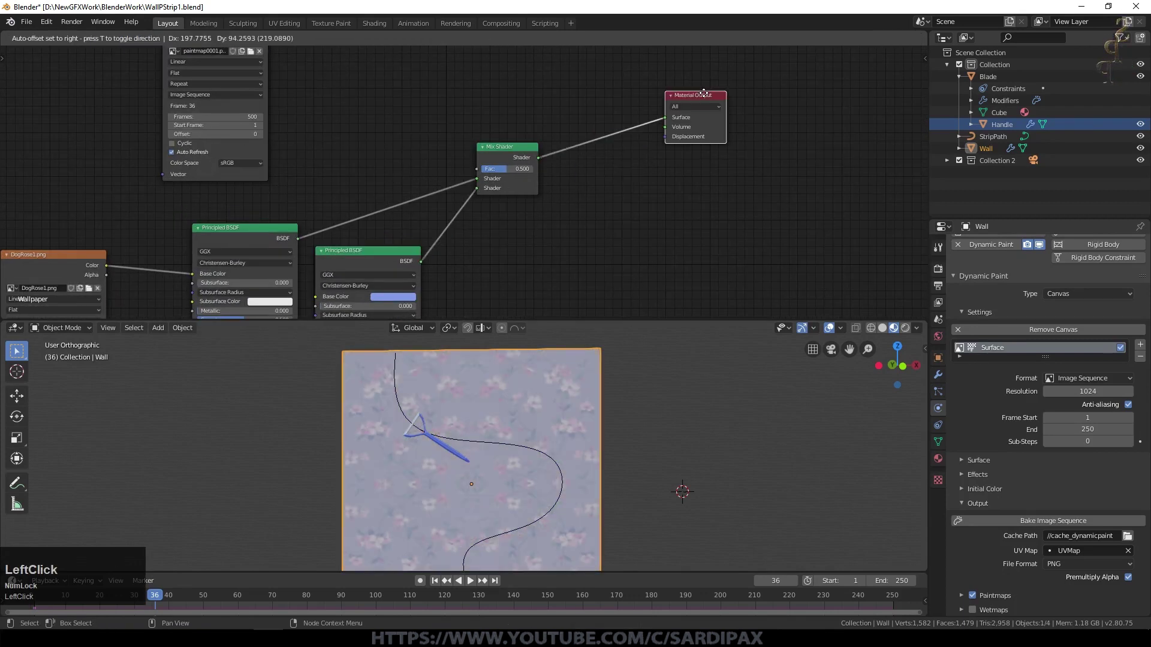
# Step: Set the blue Principled BSDF's roughness to 0.182
pyautogui.moveTo(514, 307); pyautogui.dragTo(534, 175, button='middle')
pyautogui.scroll(3, 534, 186)
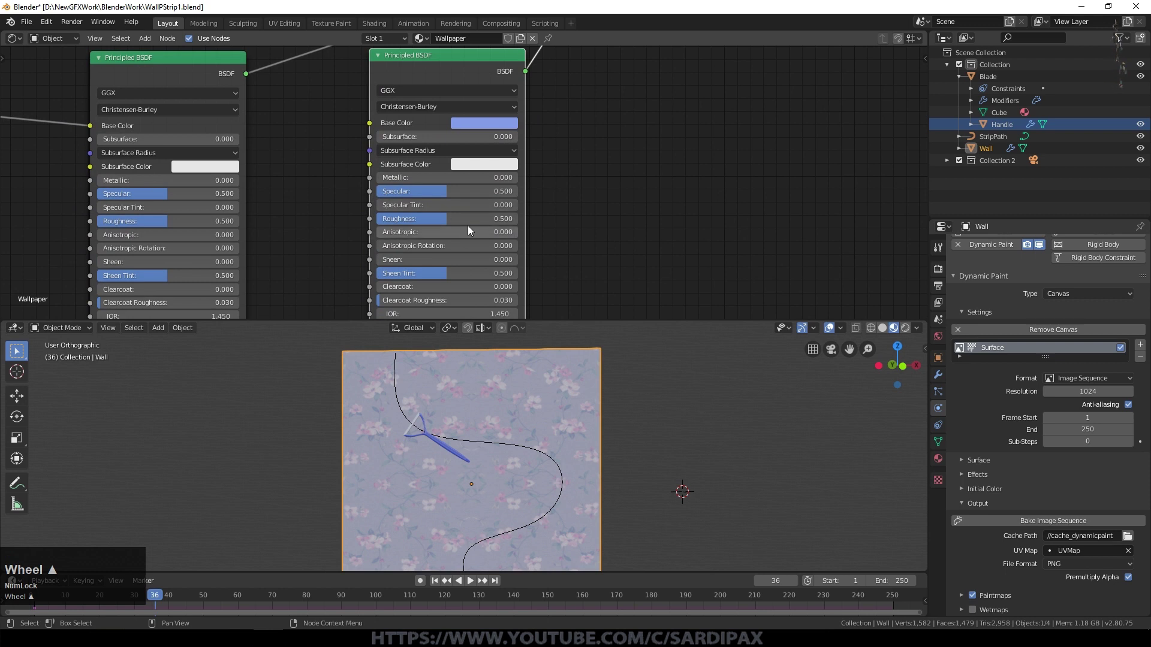
pyautogui.moveTo(412, 219); pyautogui.dragTo(401, 219)
# Step: Move the paintmap node closer to the Mix Shader and connect its Color output to the Mix Shader's Fac input
pyautogui.keyDown('shift'); pyautogui.moveTo(573, 138); pyautogui.dragTo(631, 65, button='middle'); pyautogui.keyUp('shift')
pyautogui.scroll(-2, 288, 43)
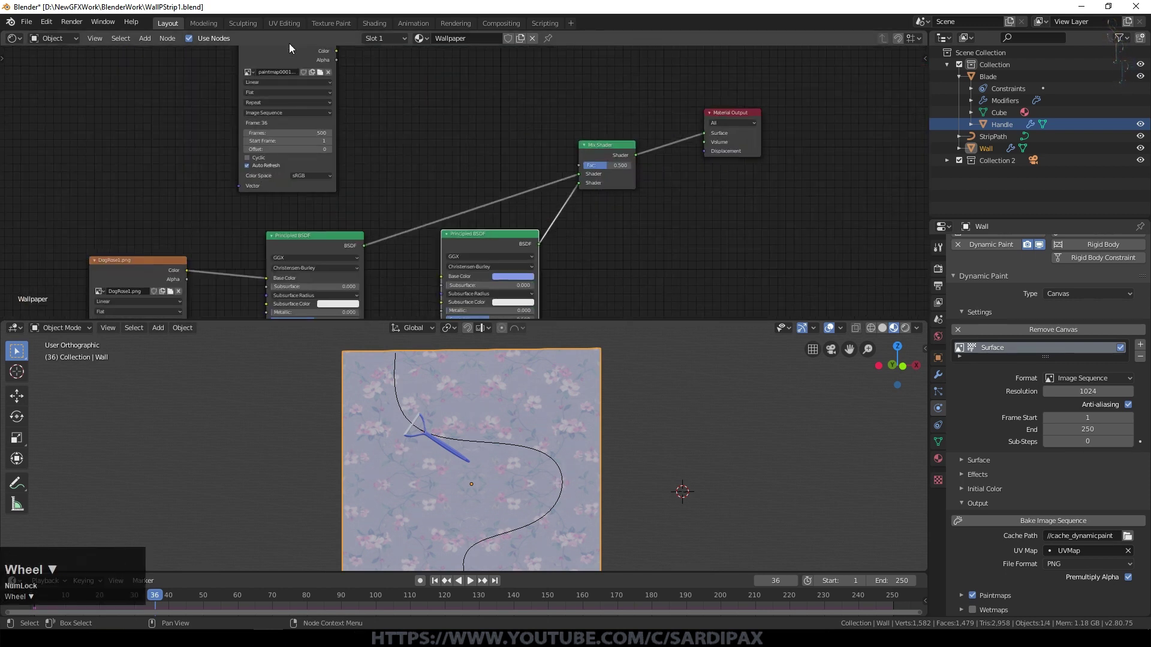
pyautogui.moveTo(289, 43); pyautogui.dragTo(393, 53)
pyautogui.moveTo(482, 59); pyautogui.dragTo(429, 109, button='middle')
pyautogui.scroll(2, 426, 96)
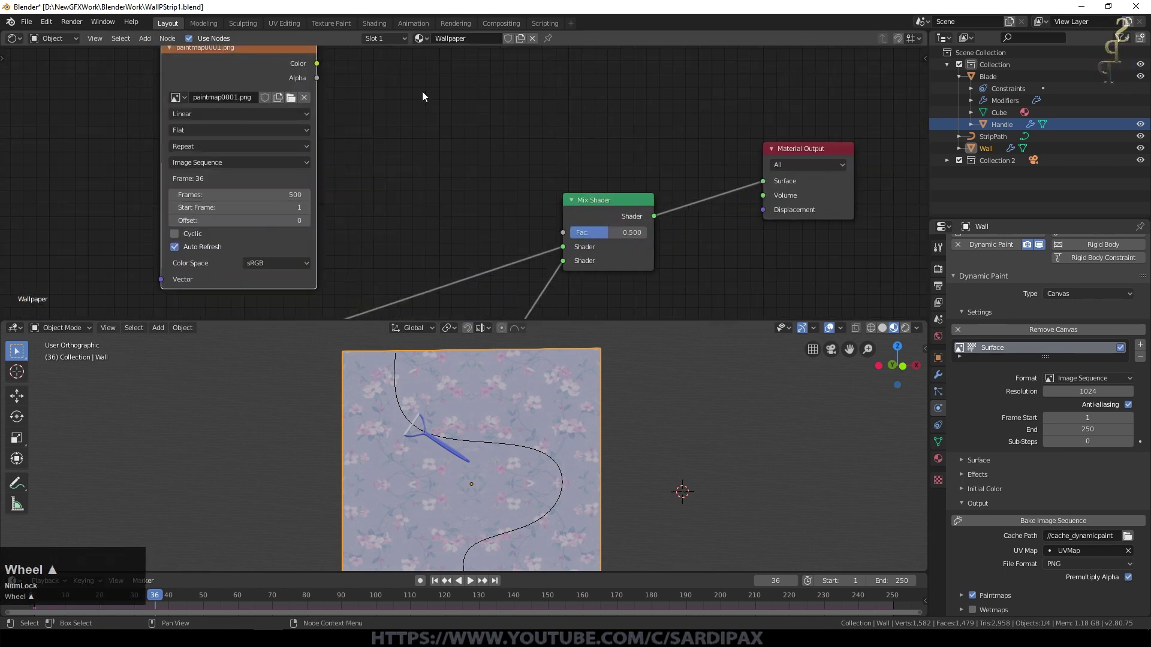
pyautogui.moveTo(317, 63); pyautogui.dragTo(569, 235)
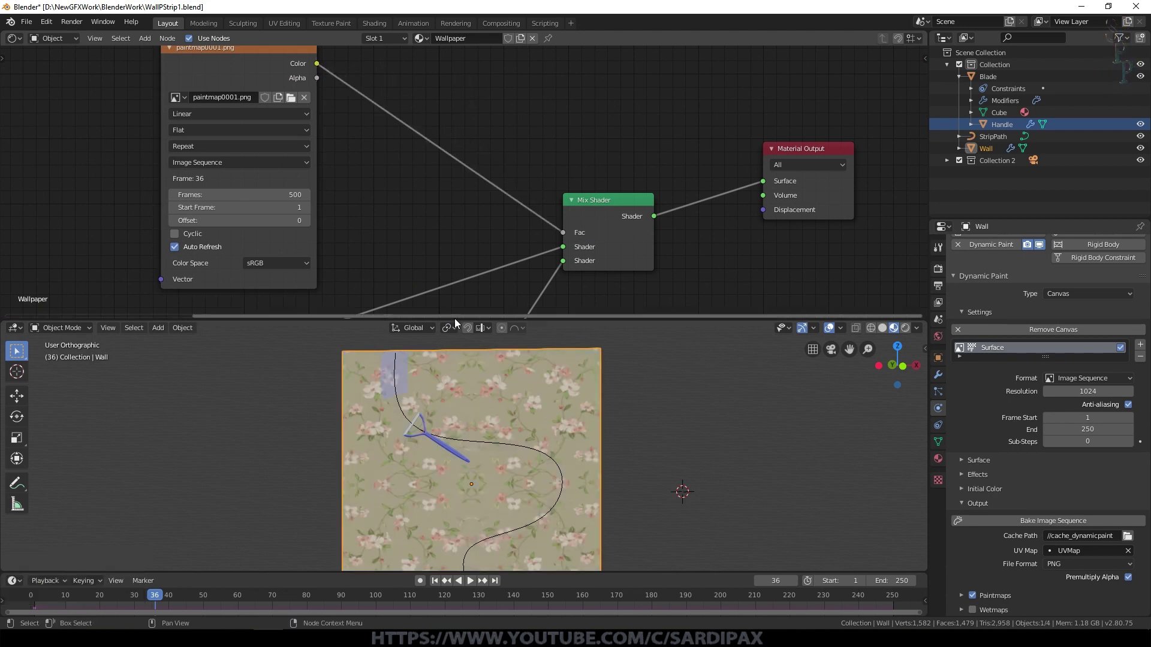
# Step: Insert a ColorRamp node into the link between the paintmap's Color output and the Mix Shader's Fac input
pyautogui.scroll(3, 406, 353)
pyautogui.keyDown('shift'); pyautogui.moveTo(241, 75); pyautogui.dragTo(456, 142, button='middle'); pyautogui.keyUp('shift')
pyautogui.moveTo(457, 142); pyautogui.dragTo(368, 97)
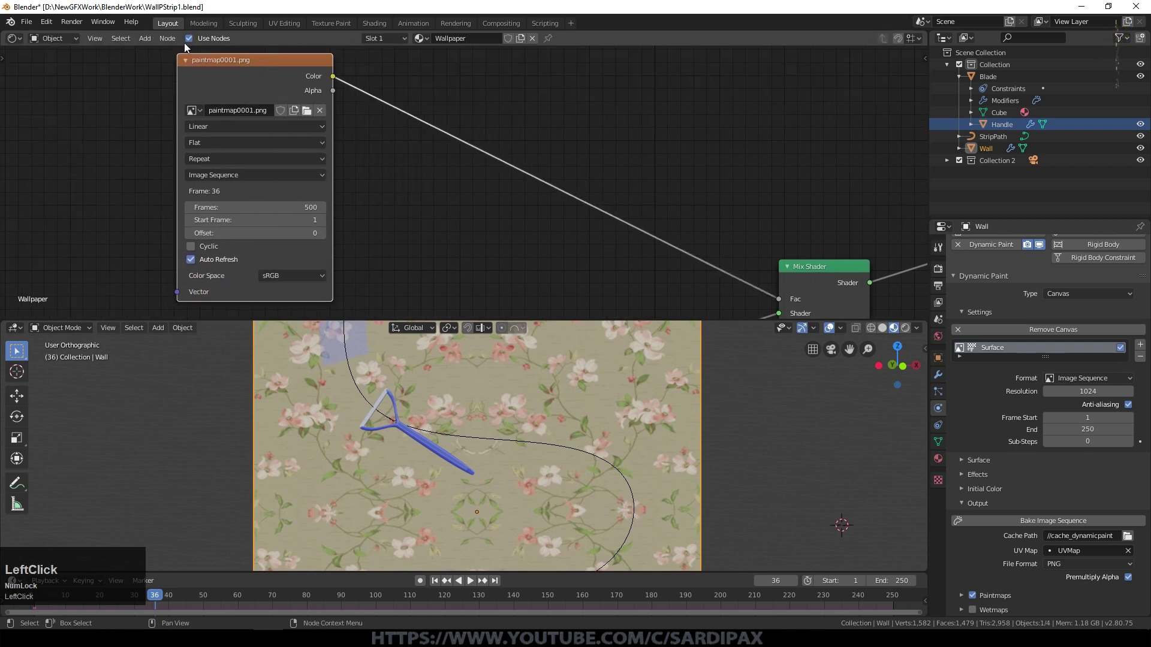
pyautogui.click(145, 38)
pyautogui.moveTo(168, 141)
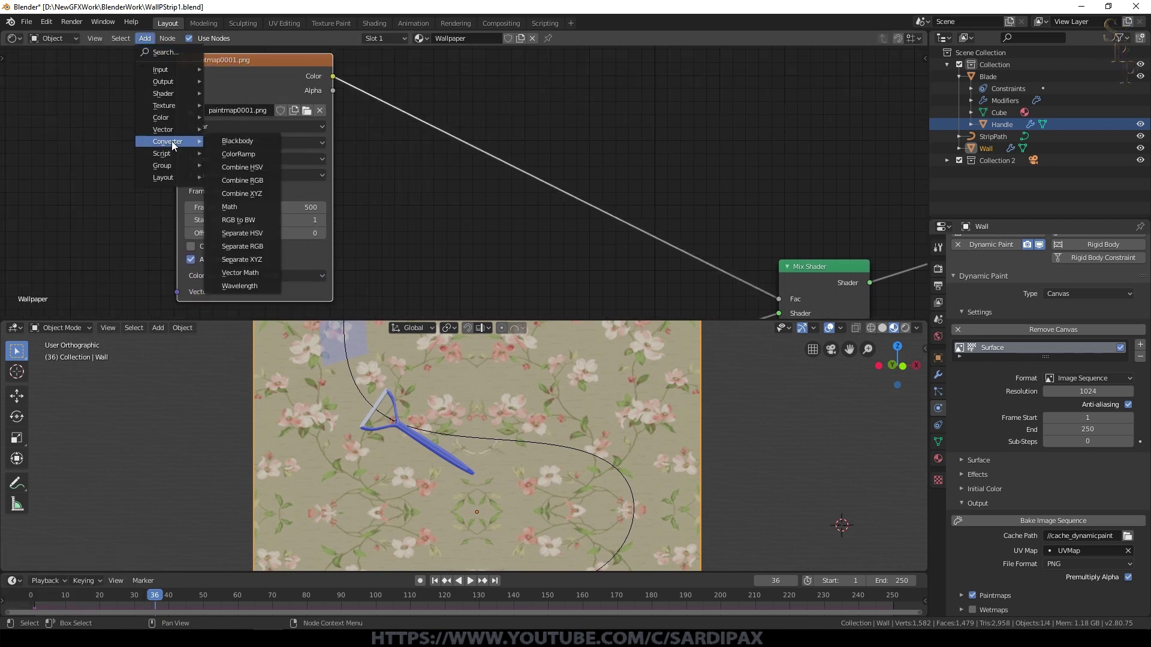
pyautogui.click(273, 146)
pyautogui.click(449, 93)
# Step: Set the ColorRamp interpolation to Constant and move its white stop to position 0.205
pyautogui.click(563, 155)
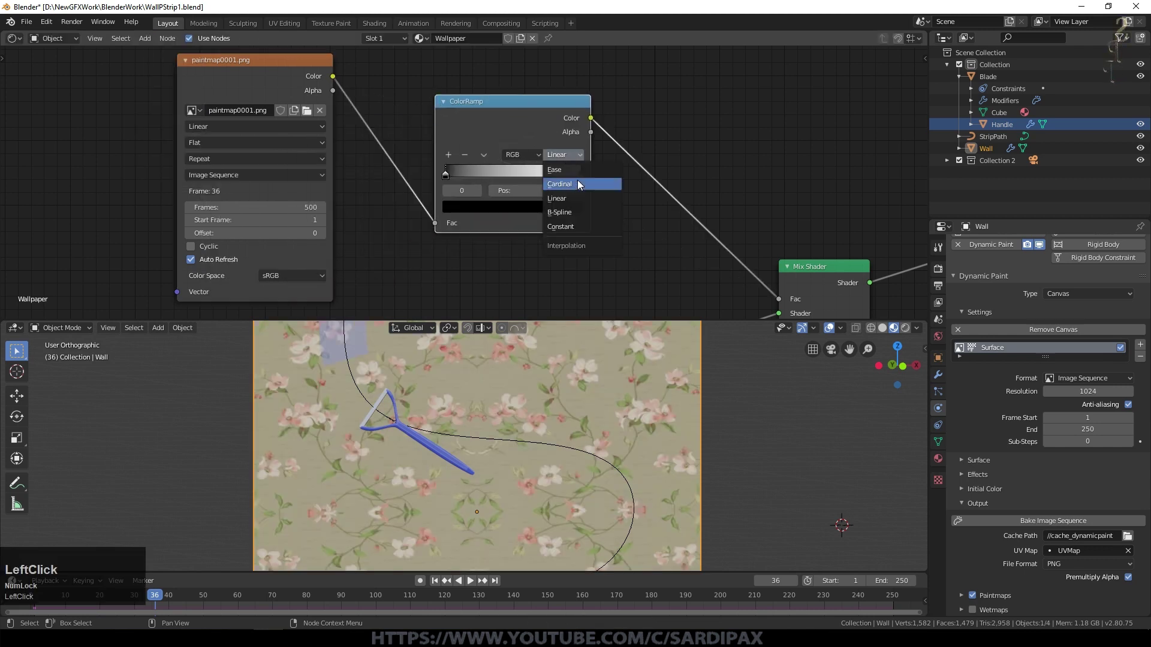
pyautogui.click(576, 226)
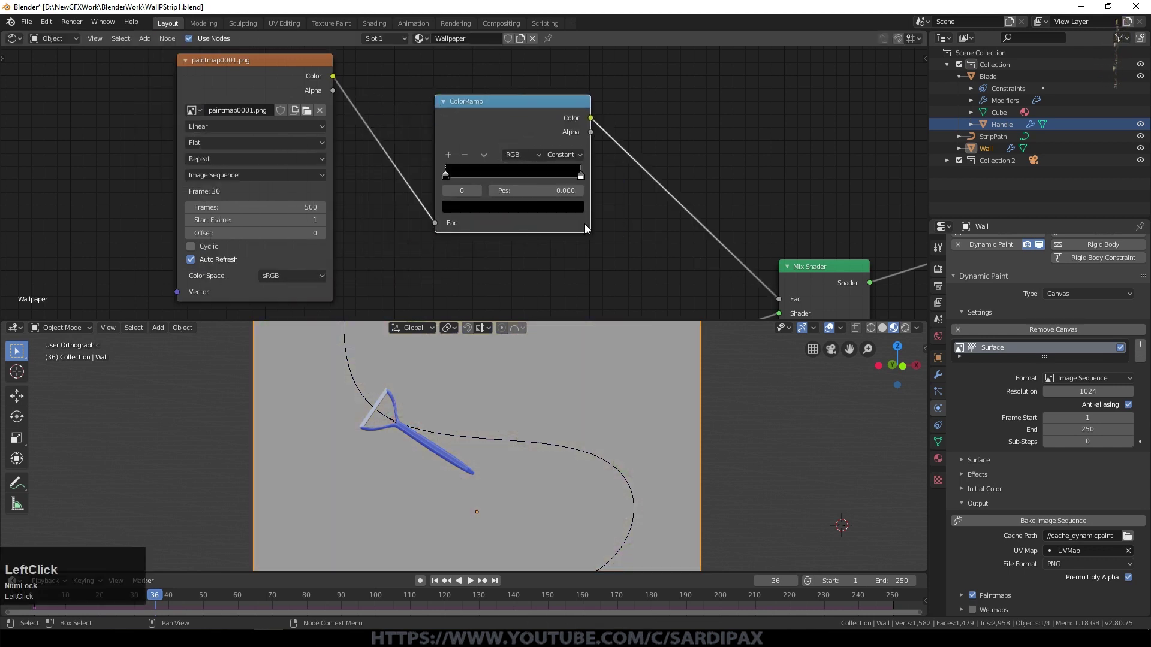
pyautogui.moveTo(587, 180)
pyautogui.mouseDown()
pyautogui.moveTo(459, 173)
pyautogui.moveTo(474, 173)
pyautogui.mouseUp()
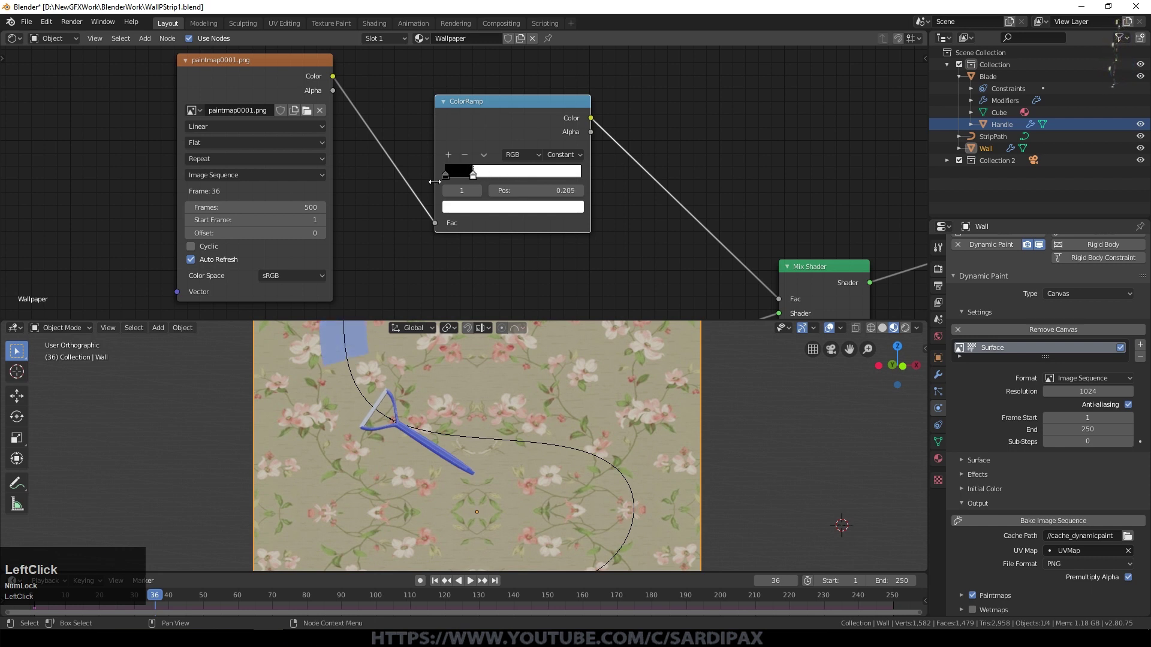
# Step: Play the animation from the first frame to examine how the stripped area follows the blade
pyautogui.scroll(3, 331, 340)
pyautogui.keyDown('shift'); pyautogui.moveTo(328, 333); pyautogui.dragTo(500, 471, button='middle'); pyautogui.keyUp('shift')
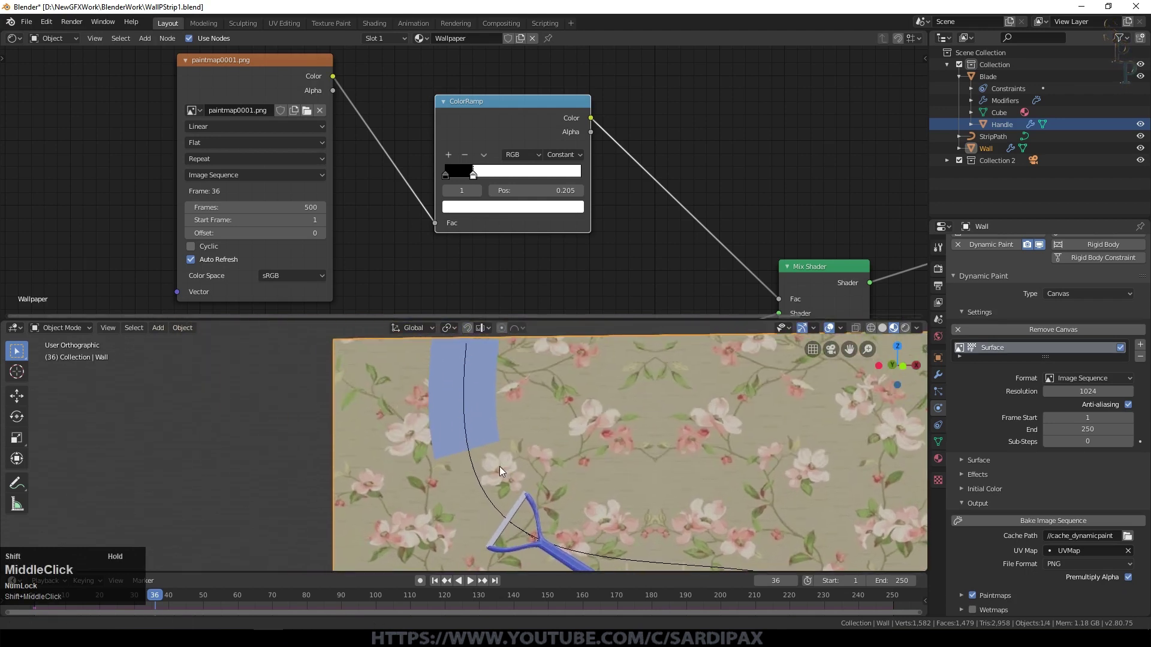
pyautogui.click(434, 581)
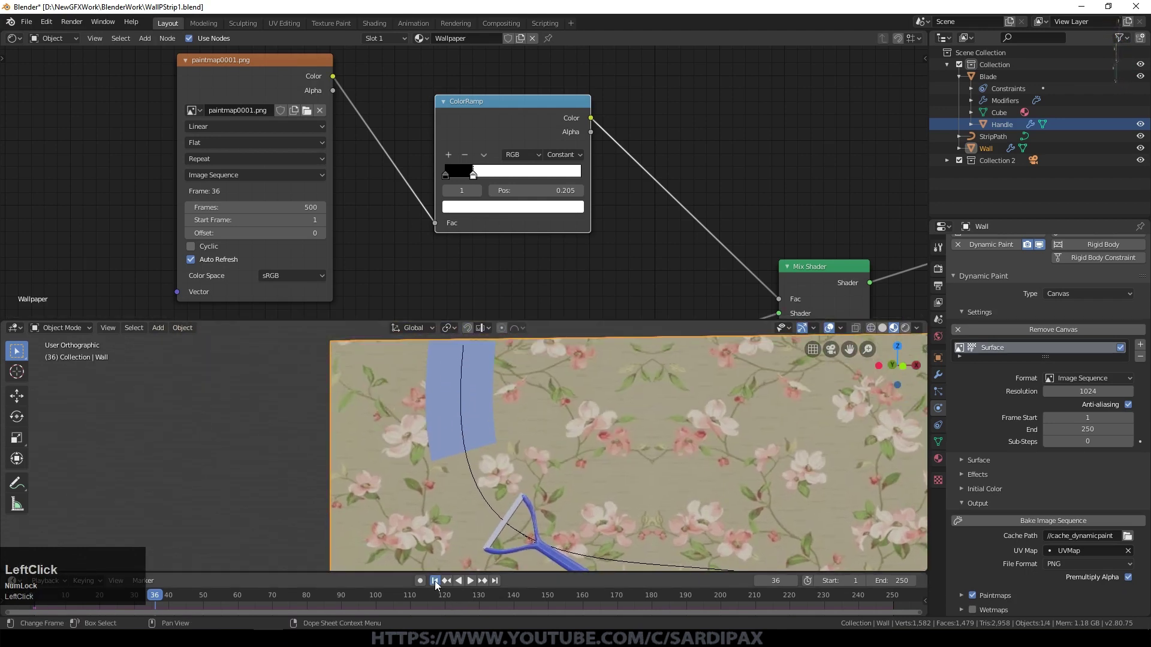
pyautogui.click(469, 581)
pyautogui.keyDown('shift'); pyautogui.moveTo(526, 468); pyautogui.dragTo(508, 427, button='middle'); pyautogui.keyUp('shift')
pyautogui.scroll(2, 352, 358)
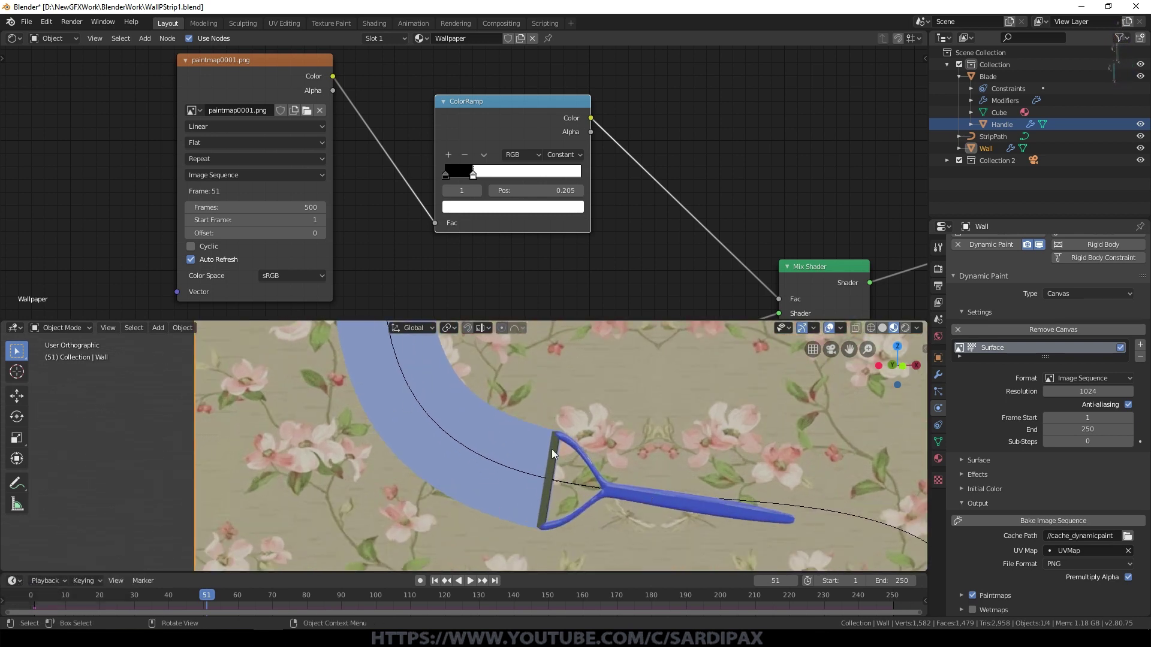
# Step: Add a Sun light to the scene and position it so that it shines on the wall
pyautogui.scroll(-8, 639, 434)
pyautogui.keyDown('shift'); pyautogui.moveTo(503, 466); pyautogui.dragTo(501, 465, button='middle'); pyautogui.keyUp('shift')
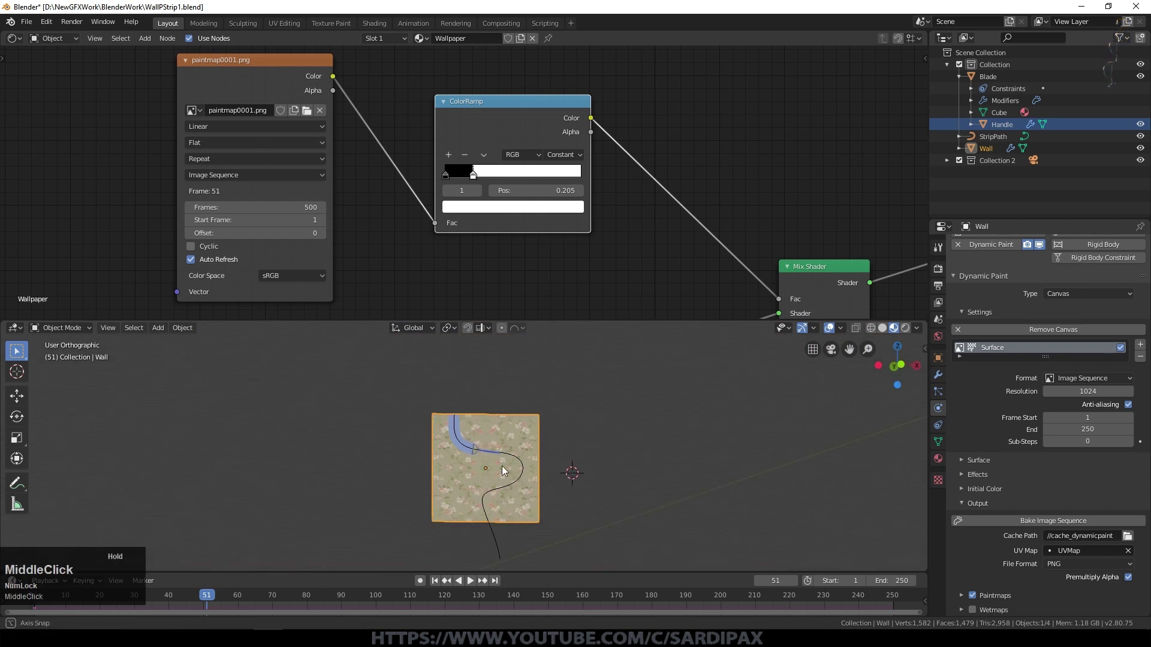
pyautogui.hotkey('shift', 'a')
pyautogui.moveTo(576, 532)
pyautogui.click(656, 544)
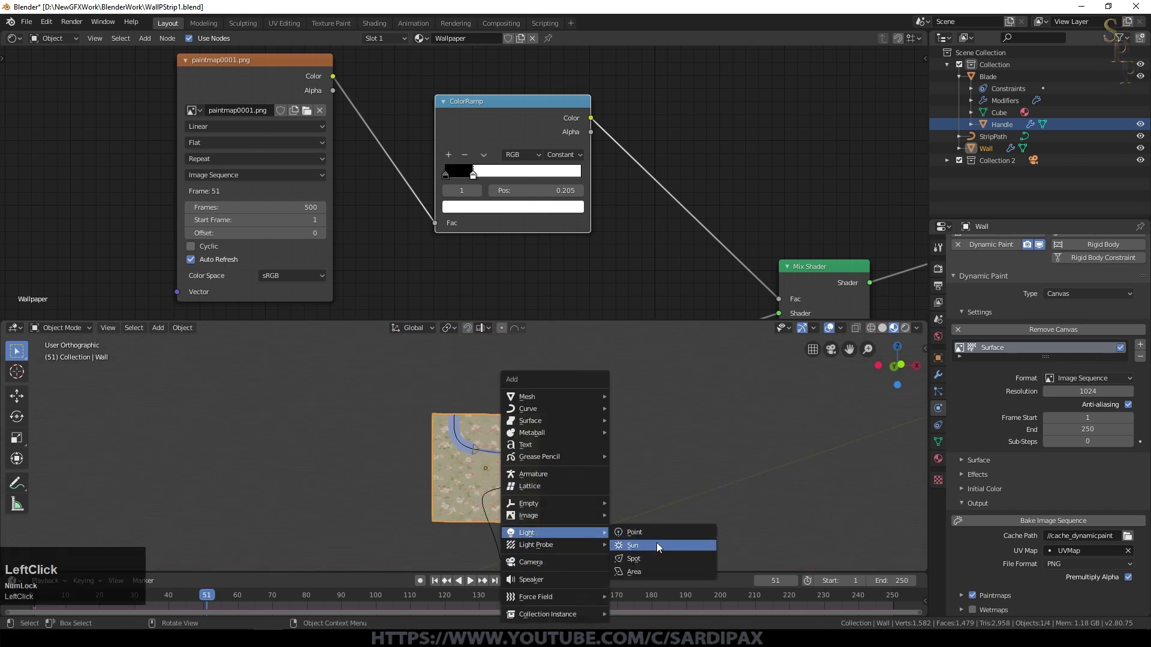
pyautogui.press('g')
pyautogui.click(787, 429)
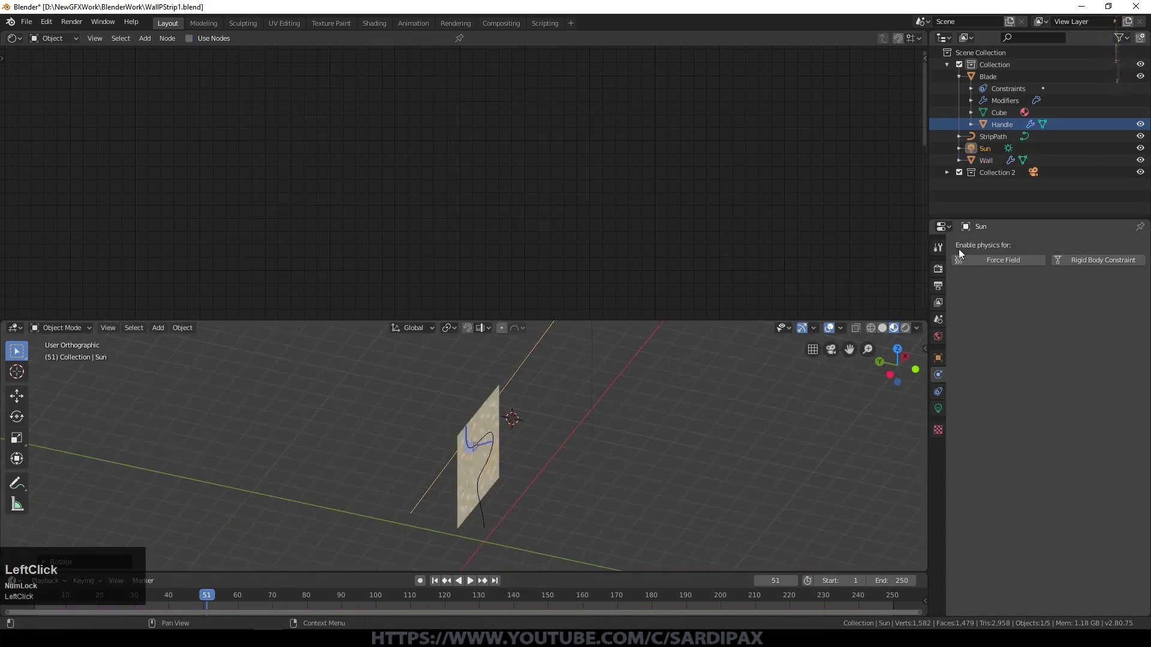
# Step: Open the render settings, select the wall and show the viewport in rendered shading
pyautogui.click(938, 286)
pyautogui.scroll(3, 1004, 307)
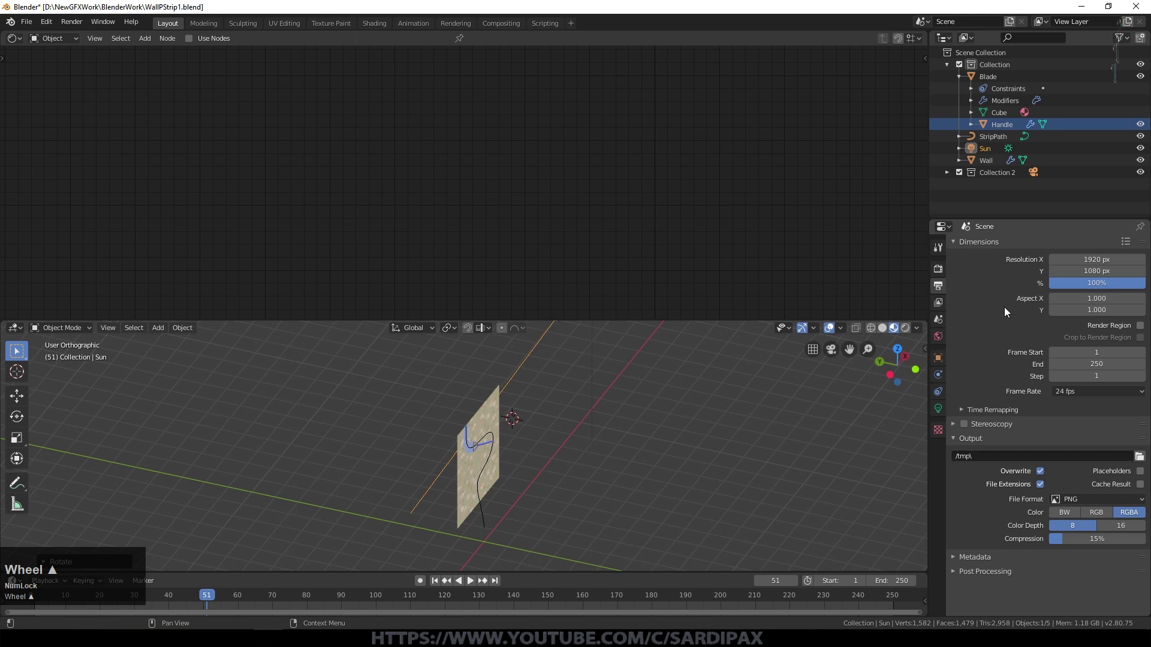
pyautogui.click(938, 269)
pyautogui.click(490, 424)
pyautogui.click(905, 329)
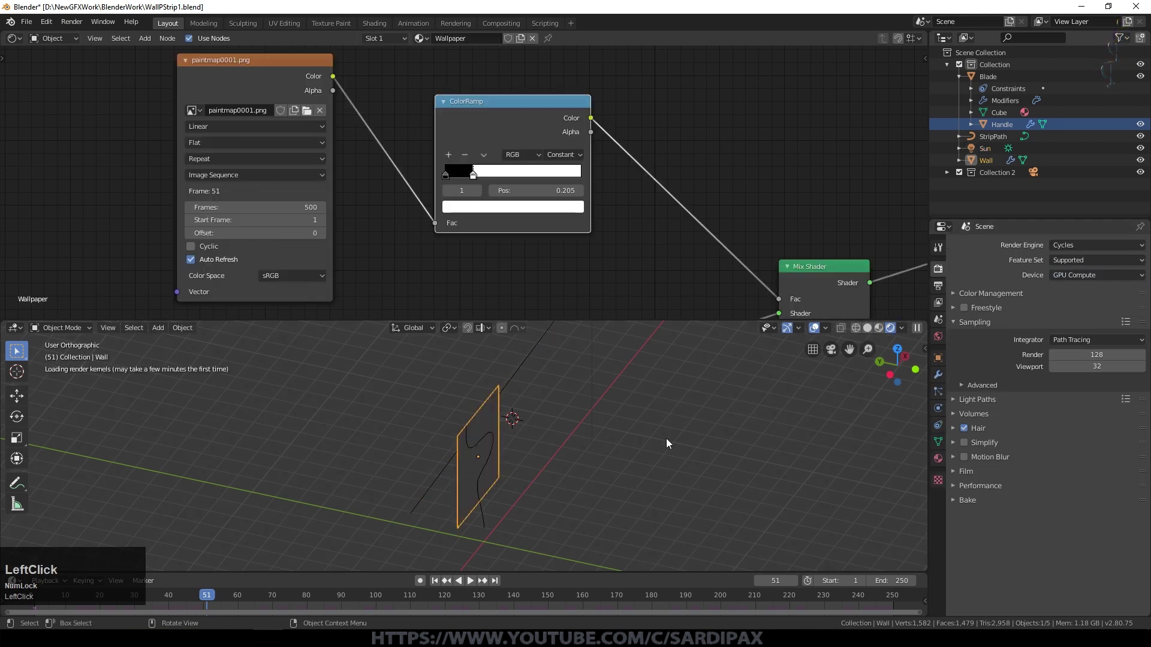
pyautogui.moveTo(567, 480); pyautogui.dragTo(510, 465, button='middle')
# Step: Give the Sun light a warm cream colour and set its angle to 0.05°
pyautogui.click(698, 349)
pyautogui.click(938, 408)
pyautogui.click(1096, 311)
pyautogui.doubleClick(1094, 342)
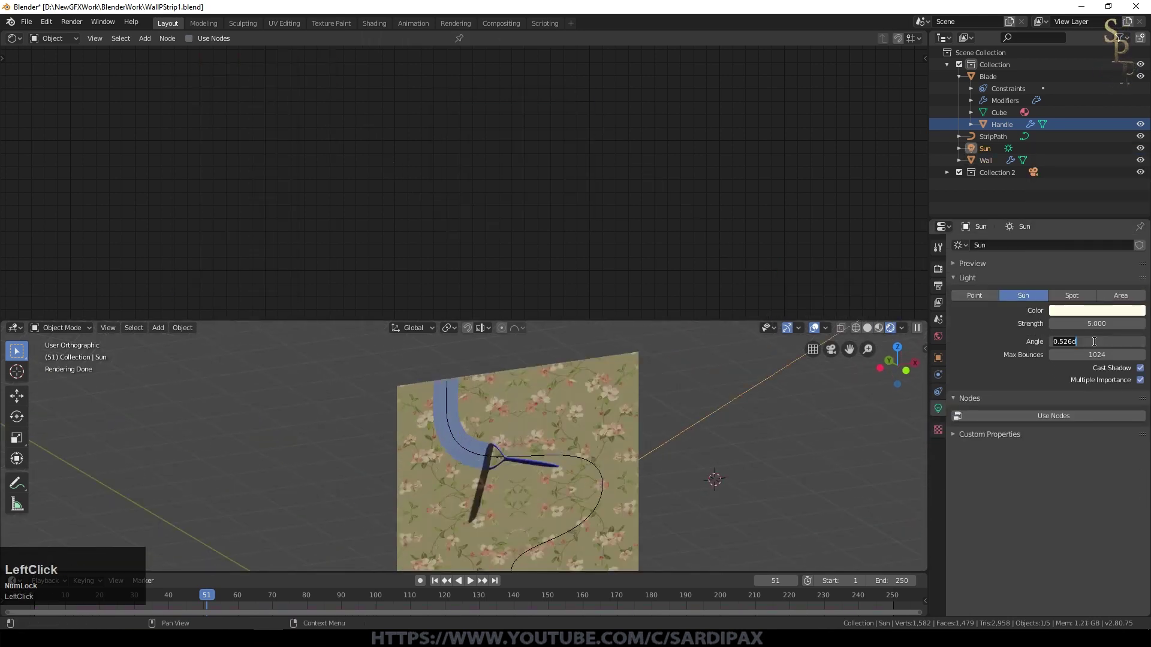
pyautogui.write('.')
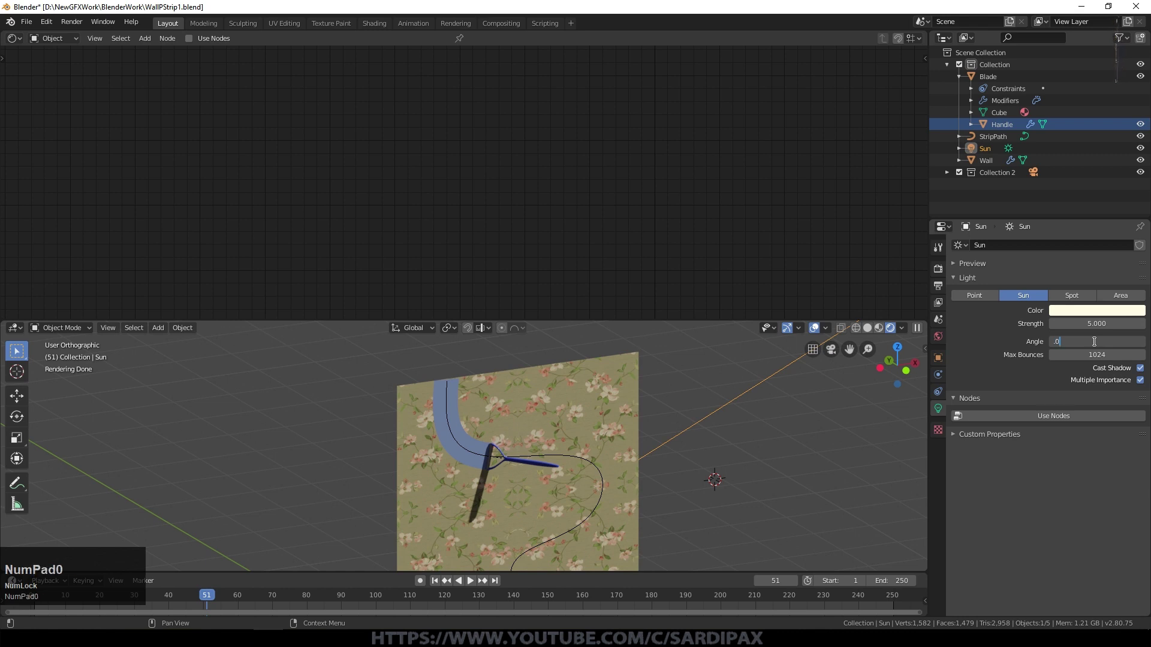
pyautogui.write('0')
pyautogui.press('KP_Enter')
pyautogui.scroll(5, 674, 483)
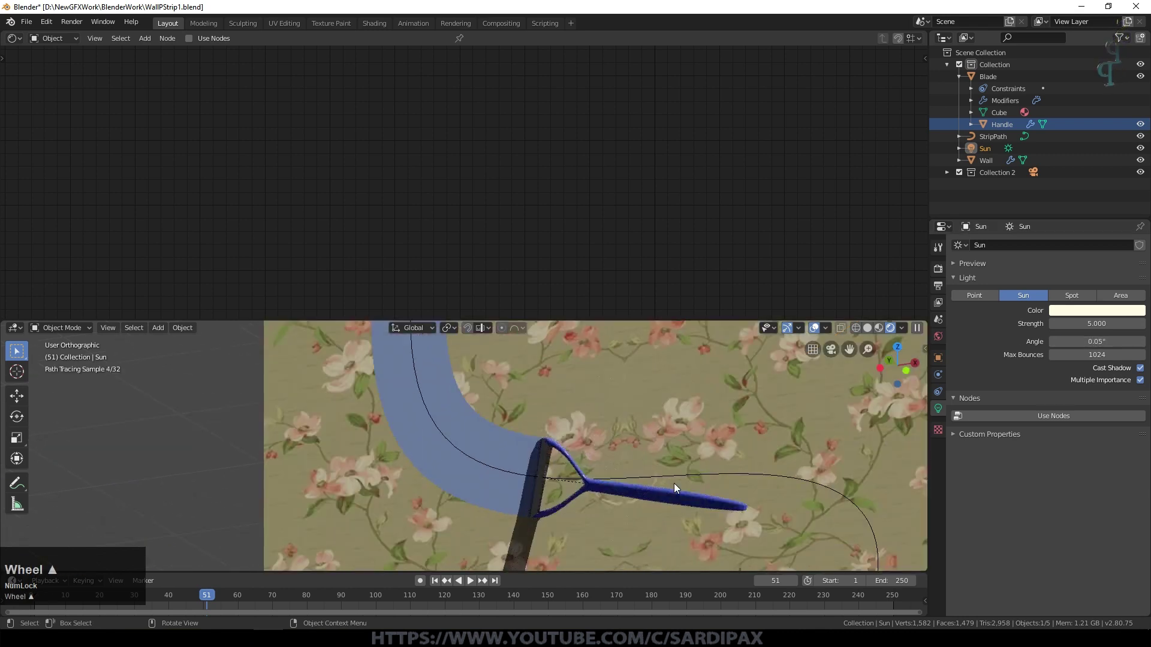
pyautogui.moveTo(688, 509); pyautogui.dragTo(785, 371, button='middle')
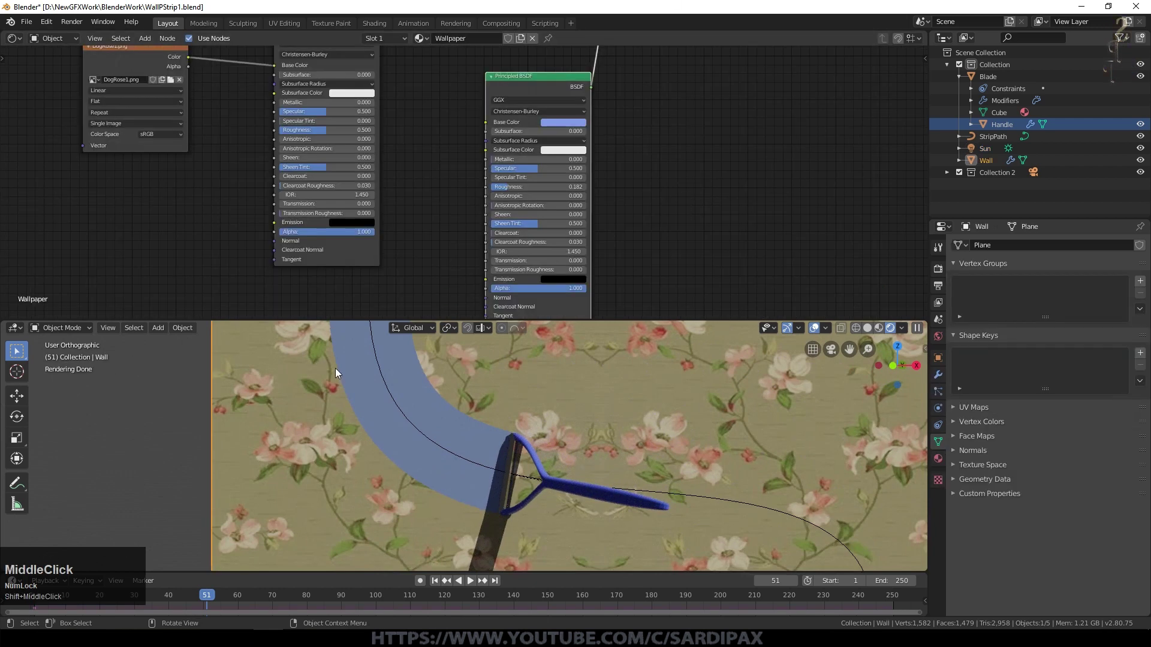
# Step: Spread out the Wallpaper material's nodes by moving the floral Principled BSDF, the paintmap image texture and the ColorRamp
pyautogui.scroll(2, 572, 437)
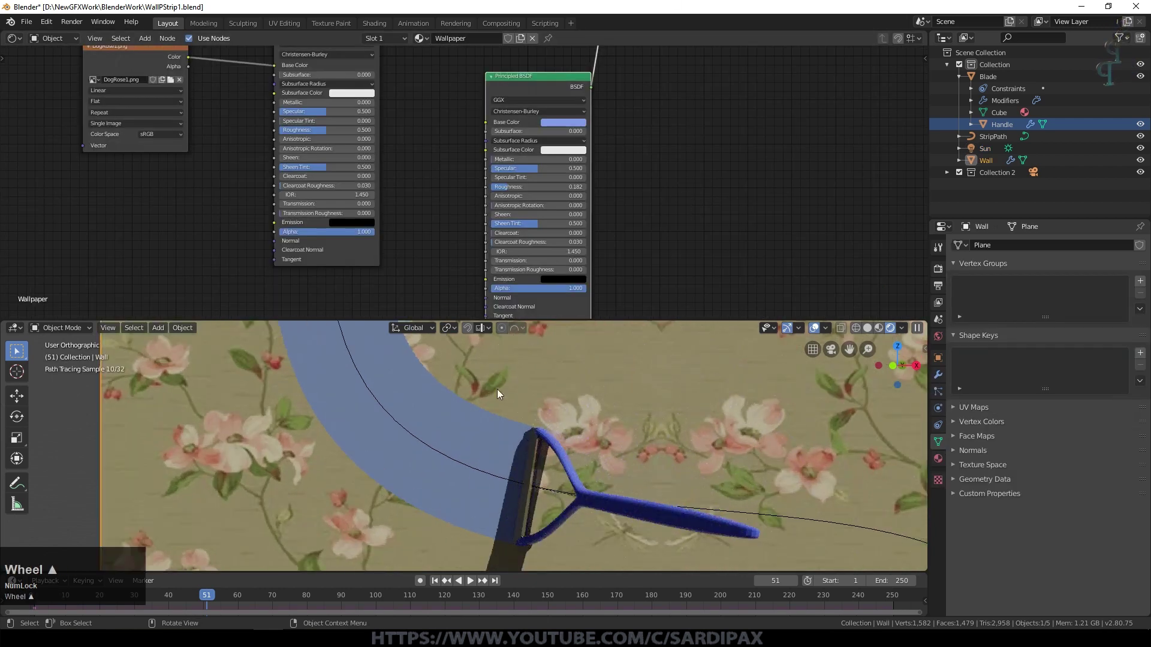
pyautogui.click(505, 371)
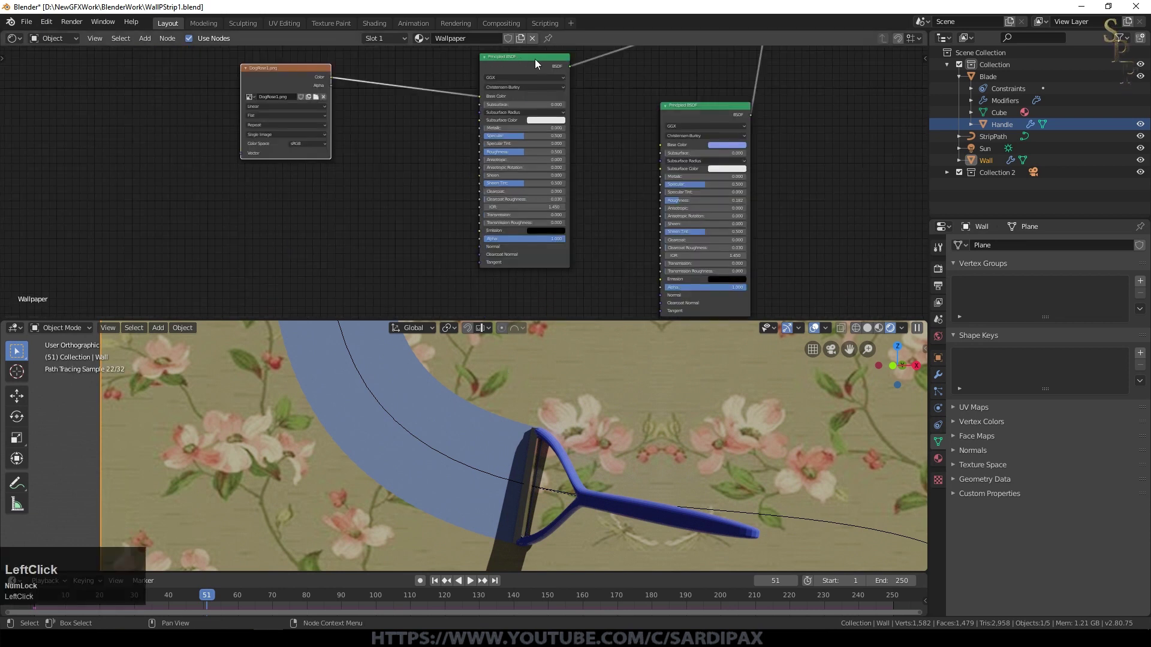
pyautogui.moveTo(537, 64)
pyautogui.mouseDown()
pyautogui.moveTo(512, 84)
pyautogui.moveTo(519, 78)
pyautogui.mouseUp()
pyautogui.moveTo(523, 89); pyautogui.dragTo(664, 268, button='middle')
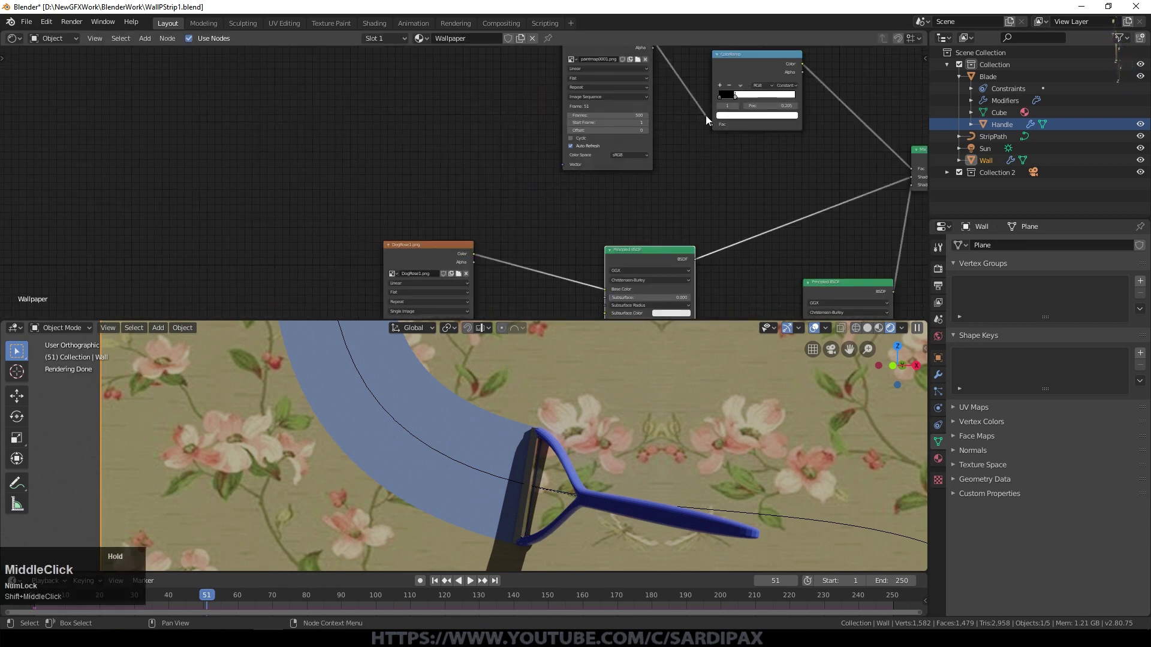
pyautogui.scroll(-4, 689, 117)
pyautogui.moveTo(542, 70)
pyautogui.mouseDown()
pyautogui.moveTo(418, 75)
pyautogui.moveTo(393, 61)
pyautogui.mouseUp()
pyautogui.moveTo(670, 89); pyautogui.dragTo(527, 80)
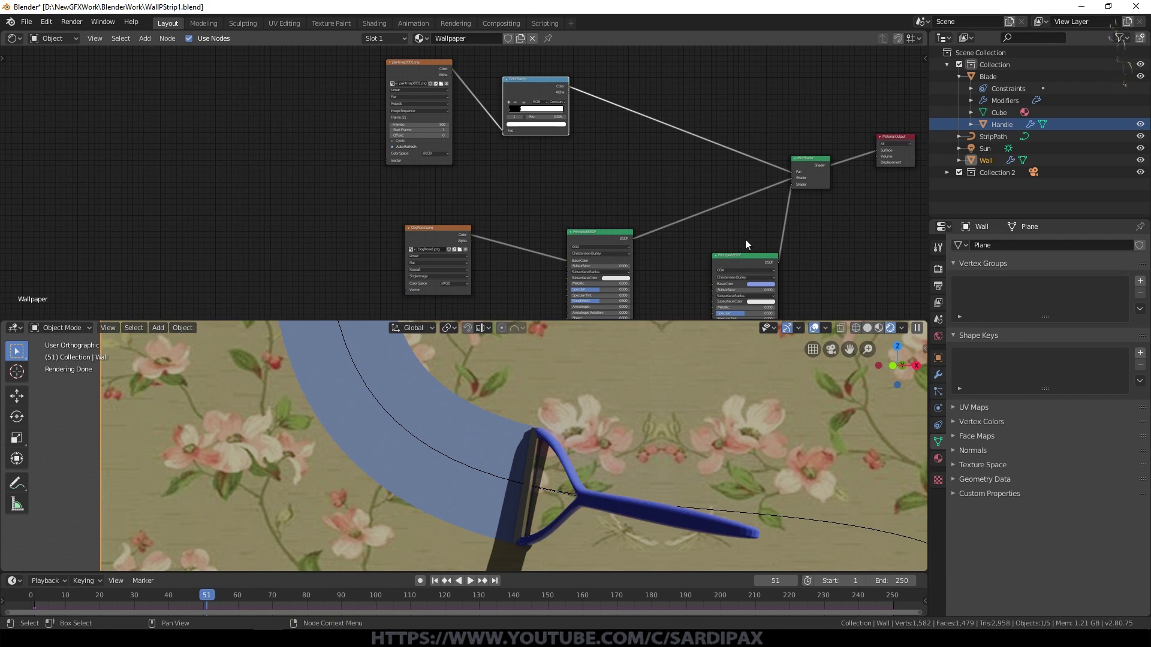
pyautogui.moveTo(746, 244); pyautogui.dragTo(653, 144, button='middle')
# Step: Add a Bump node and connect its output to the Normal input of the floral wallpaper's Principled BSDF
pyautogui.click(144, 38)
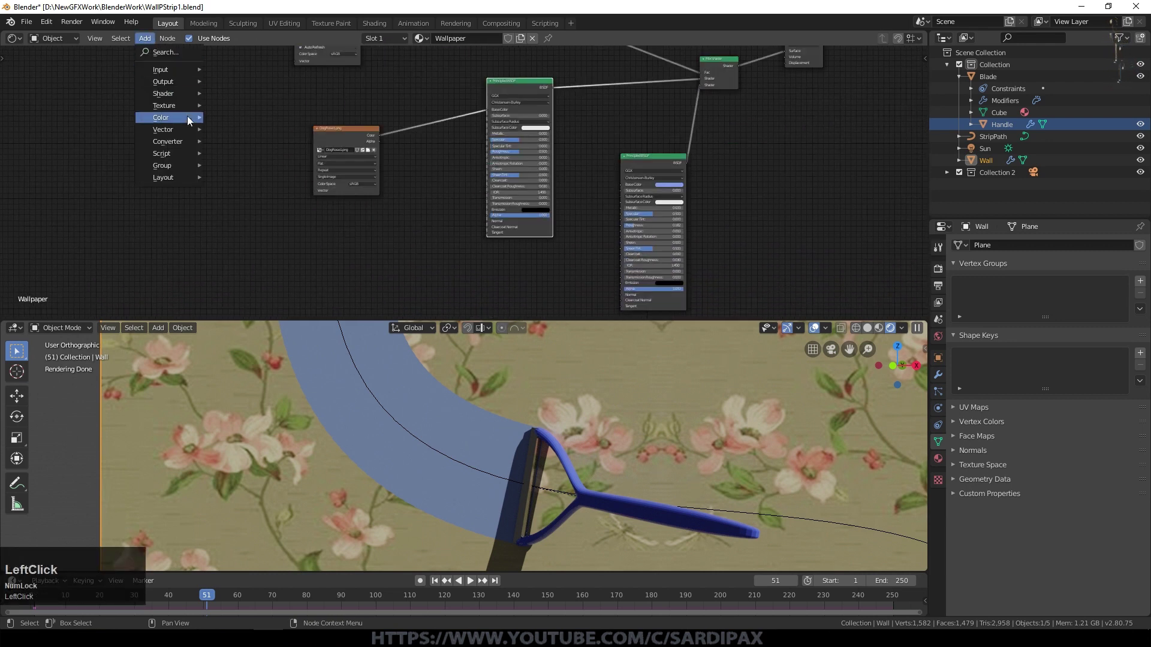
pyautogui.moveTo(185, 129)
pyautogui.click(276, 130)
pyautogui.click(439, 194)
pyautogui.scroll(2, 479, 228)
pyautogui.moveTo(477, 217); pyautogui.dragTo(502, 245)
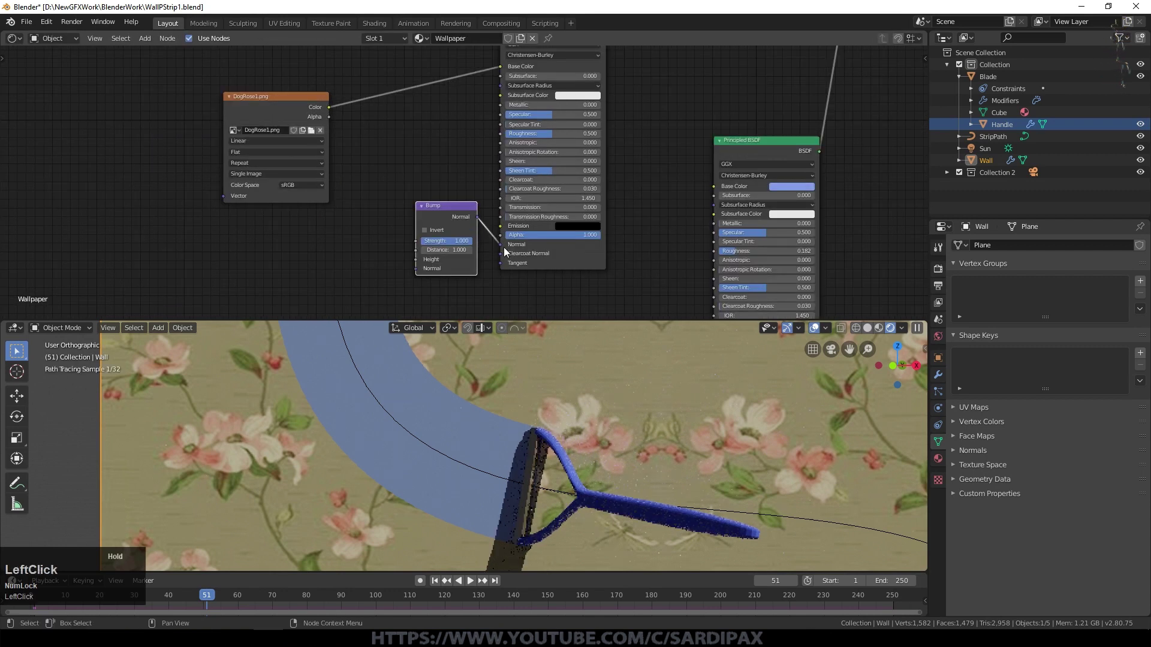
# Step: Reposition the paintmap image and ColorRamp nodes and connect the ColorRamp's Color output to the Bump's Height
pyautogui.scroll(-4, 441, 107)
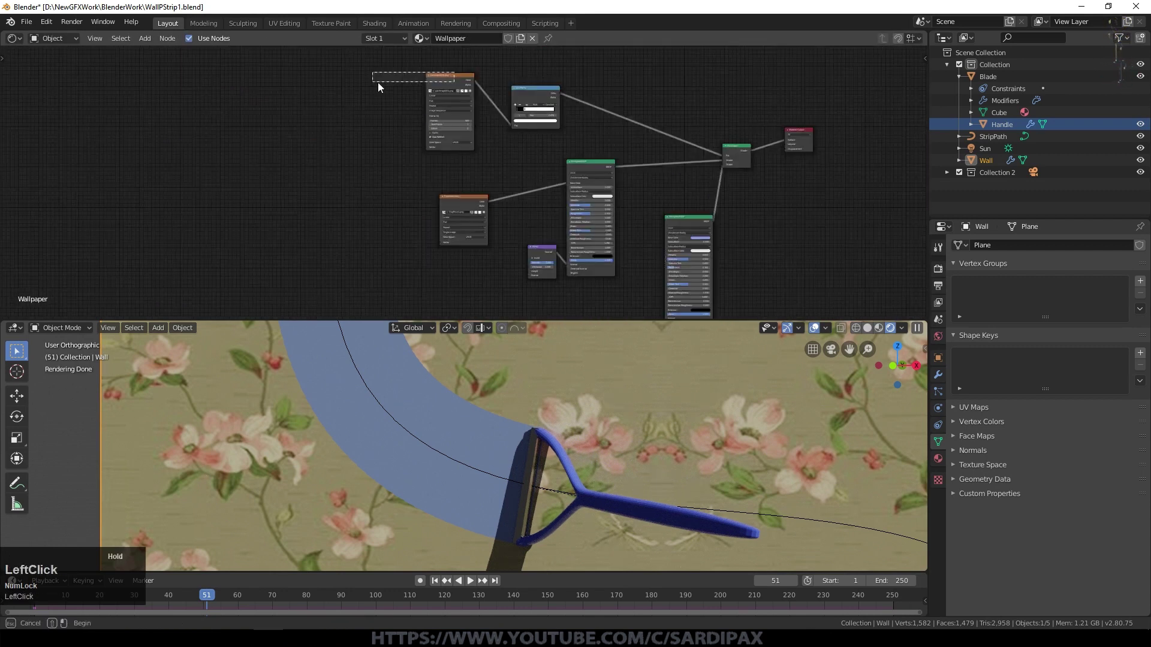
pyautogui.moveTo(447, 76); pyautogui.dragTo(361, 78)
pyautogui.scroll(3, 497, 120)
pyautogui.moveTo(537, 88); pyautogui.dragTo(443, 78)
pyautogui.moveTo(512, 202); pyautogui.dragTo(546, 294)
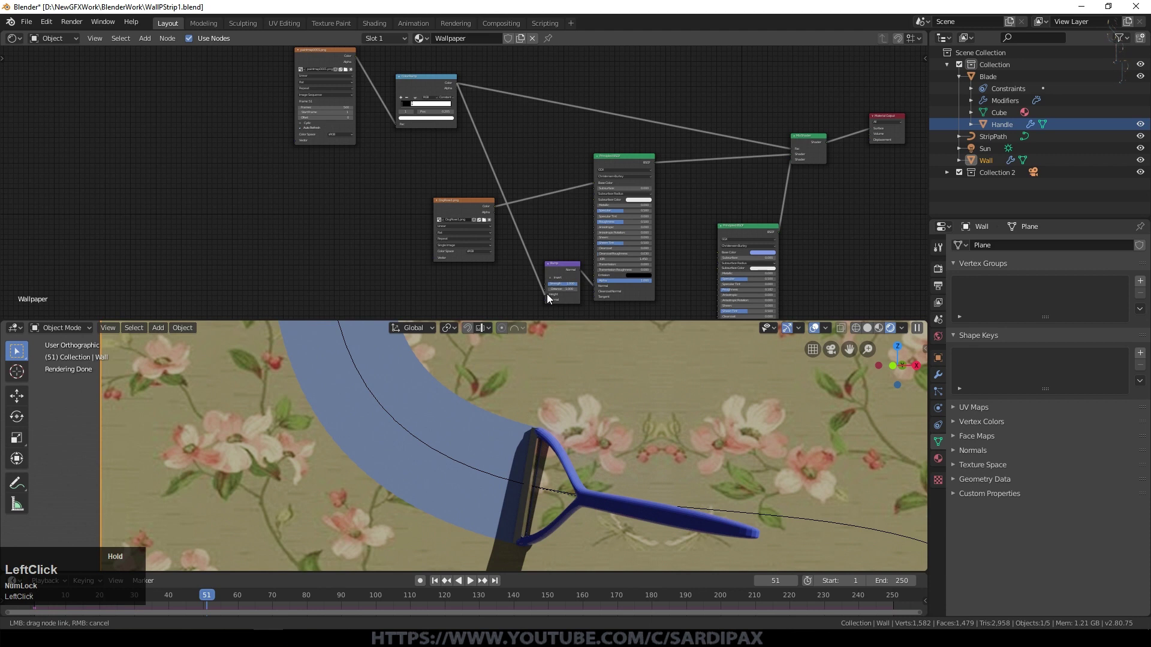
# Step: Enable Invert on the Bump node and inspect the edge of the stripped strip in the rendered view
pyautogui.moveTo(720, 260); pyautogui.dragTo(602, 159, button='middle')
pyautogui.scroll(4, 596, 211)
pyautogui.scroll(3, 389, 441)
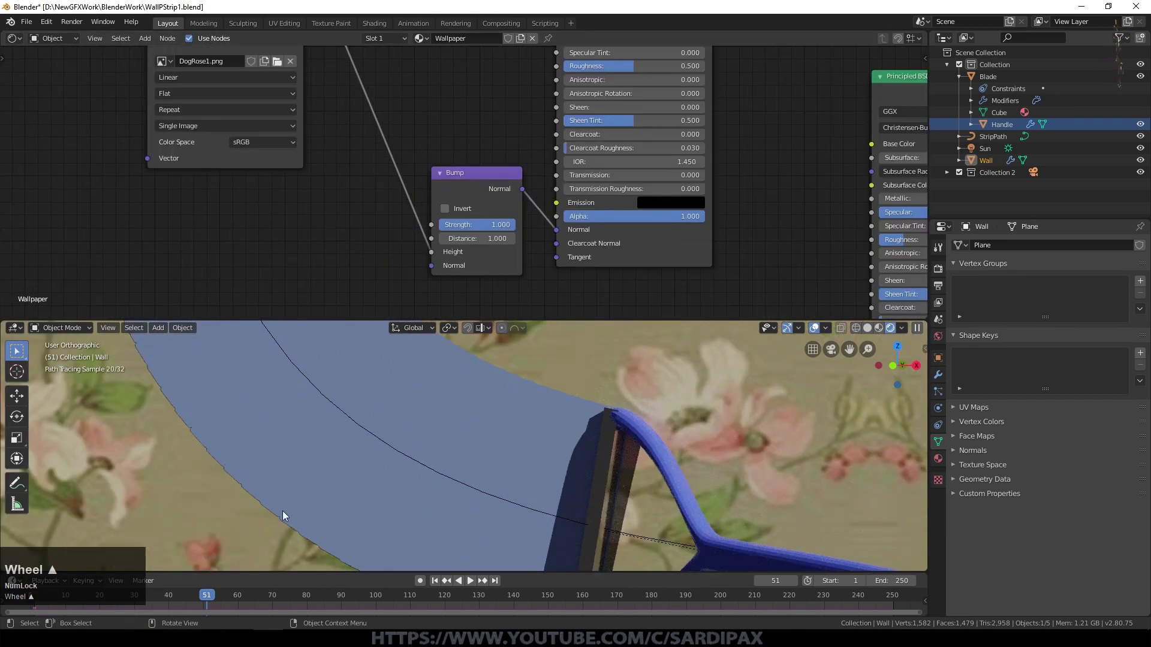
pyautogui.click(444, 208)
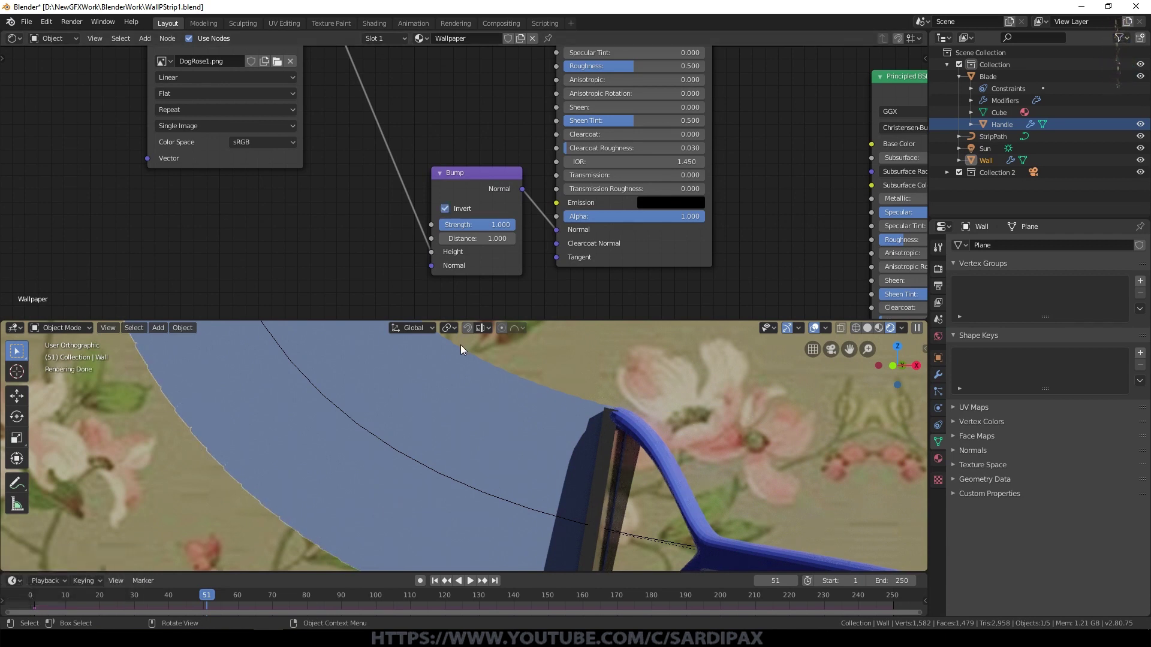
pyautogui.moveTo(725, 119); pyautogui.dragTo(486, 150, button='middle')
pyautogui.scroll(-3, 492, 119)
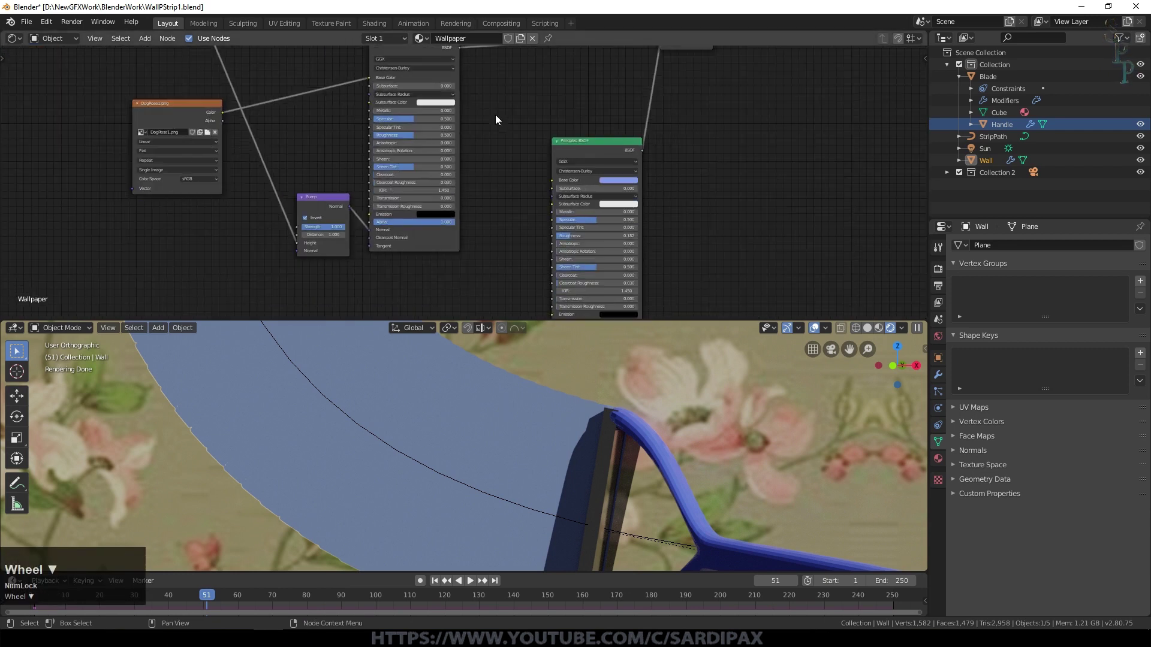
pyautogui.scroll(-6, 417, 349)
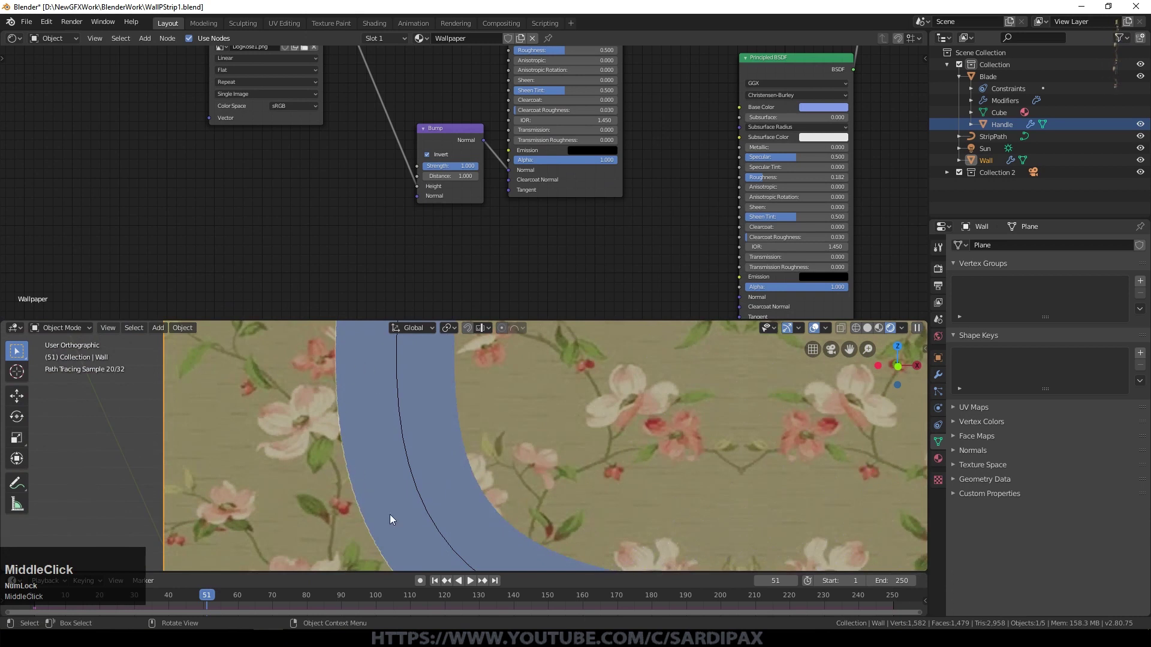
pyautogui.moveTo(497, 401); pyautogui.dragTo(491, 457, button='middle')
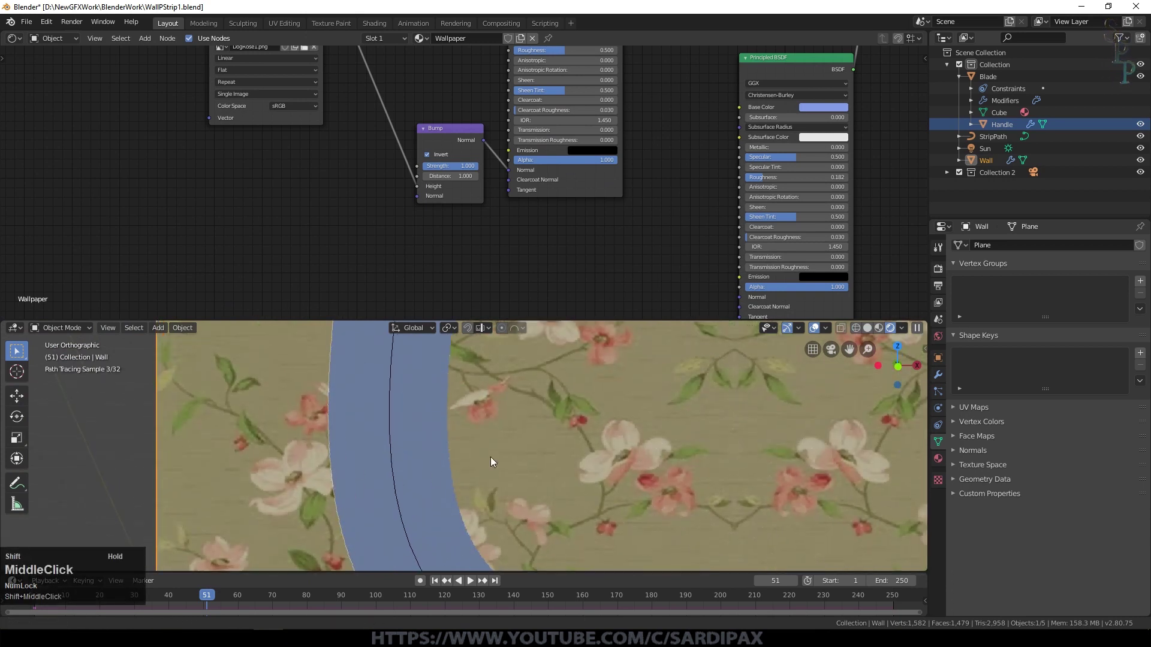
# Step: Duplicate the Bump node and connect the copy between the ColorRamp's Color and the Normal of the blue wall's Principled BSDF
pyautogui.hotkey('shift', 'd')
pyautogui.click(732, 249)
pyautogui.scroll(-2, 434, 199)
pyautogui.moveTo(434, 199); pyautogui.dragTo(407, 68, button='middle')
pyautogui.scroll(4, 407, 69)
pyautogui.click(430, 137)
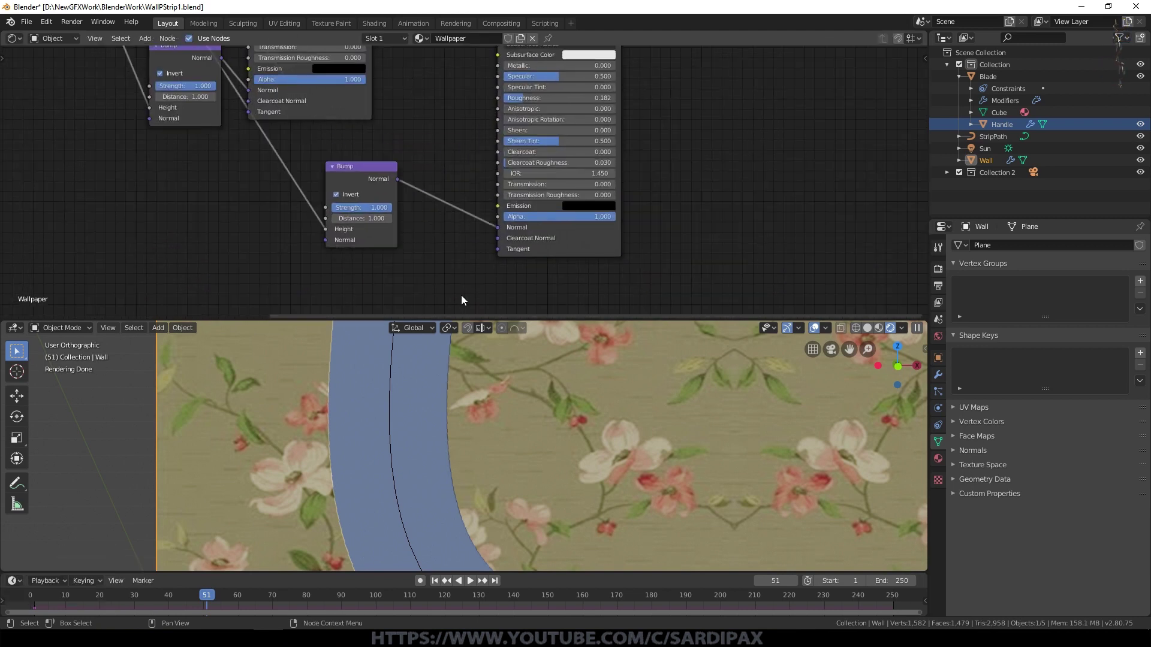
# Step: Reposition the two Bump nodes, check the strip edges in the rendered view and save the file
pyautogui.scroll(1, 464, 458)
pyautogui.scroll(1, 464, 458)
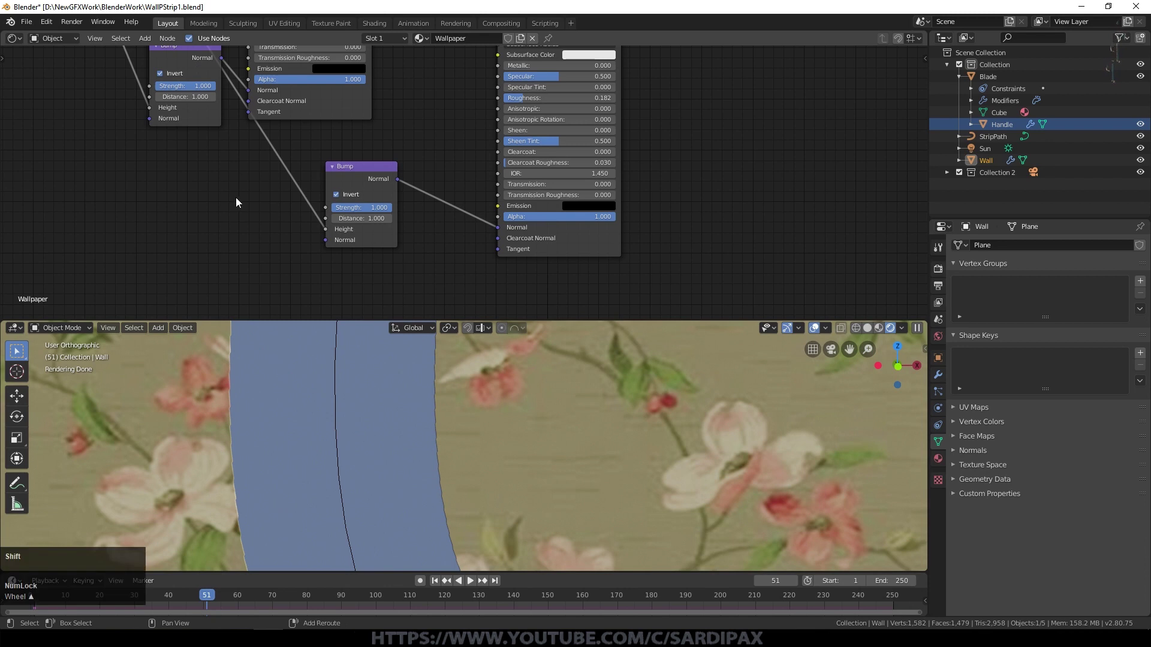
pyautogui.moveTo(236, 198); pyautogui.dragTo(290, 241, button='middle')
pyautogui.moveTo(247, 92); pyautogui.dragTo(225, 122)
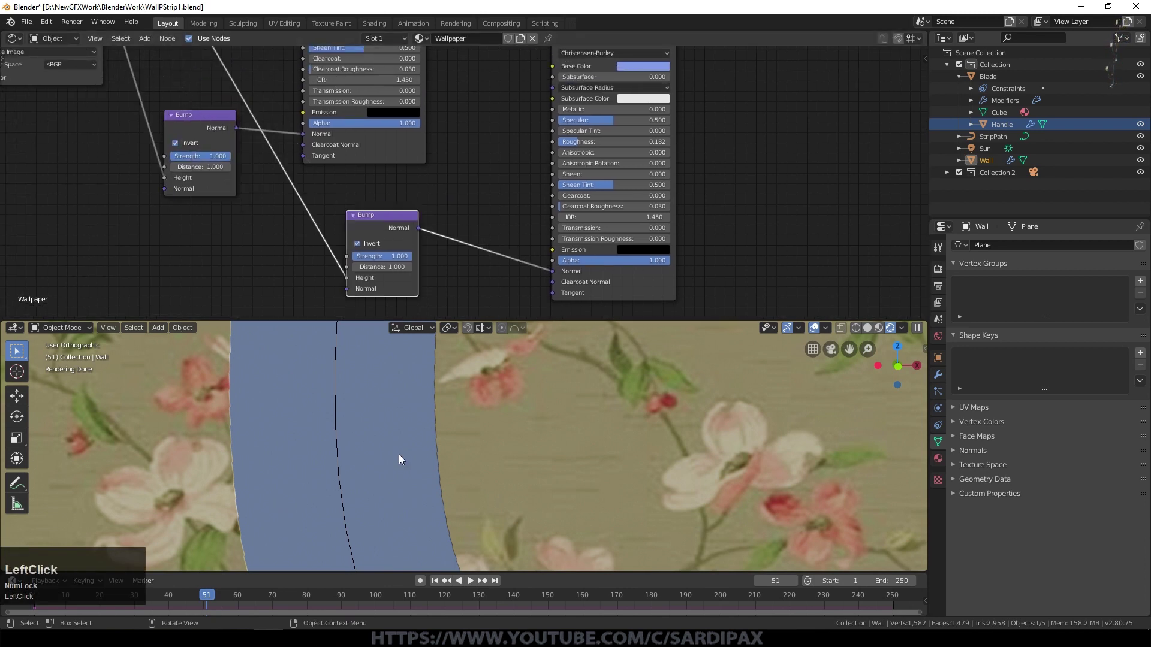
pyautogui.scroll(-2, 400, 460)
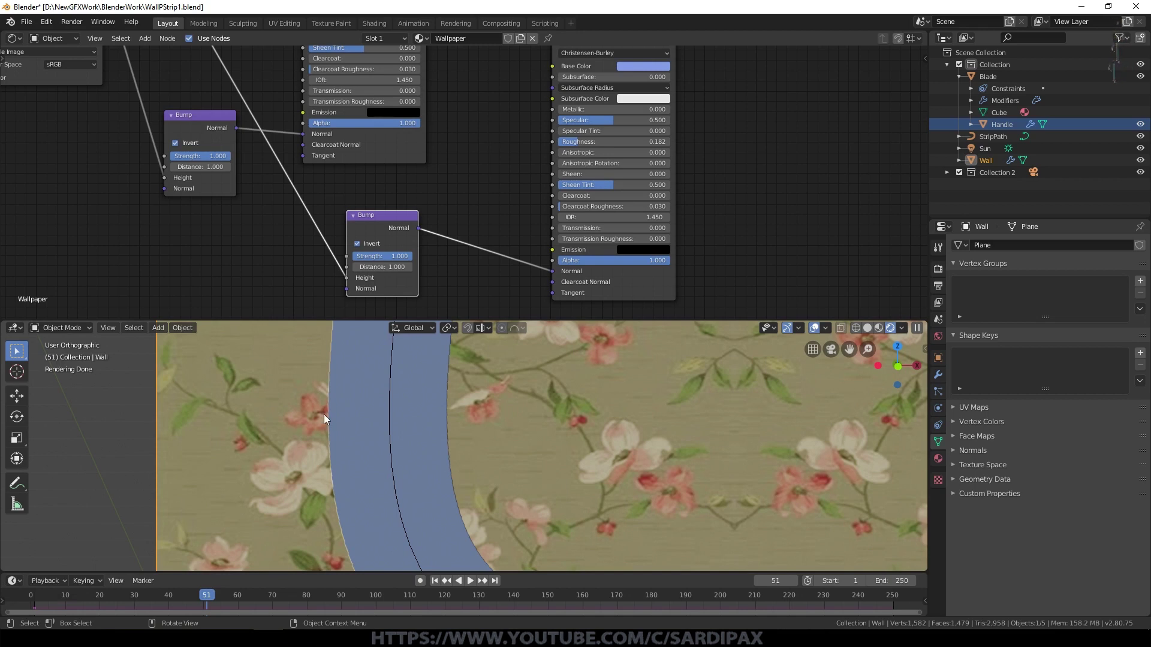
pyautogui.hotkey('ctrl', 's')
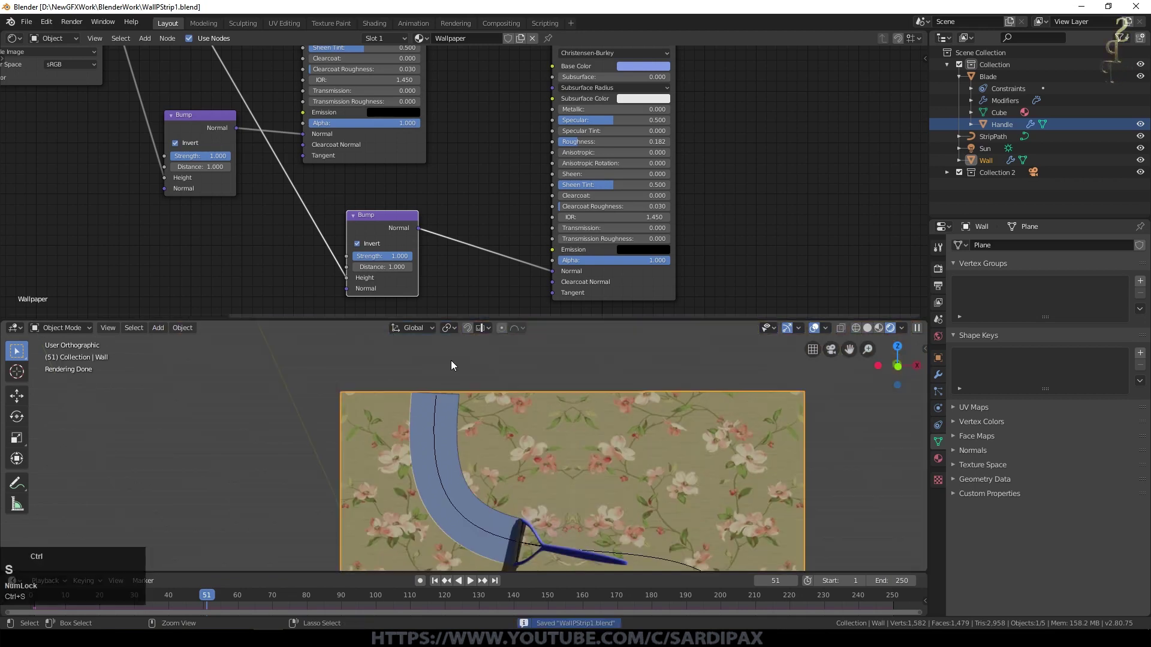
# Step: Reposition the paintmap0001.png image sequence node beside the ColorRamp in the node tree
pyautogui.scroll(-1, 513, 318)
pyautogui.scroll(-3, 479, 348)
pyautogui.scroll(4, 557, 381)
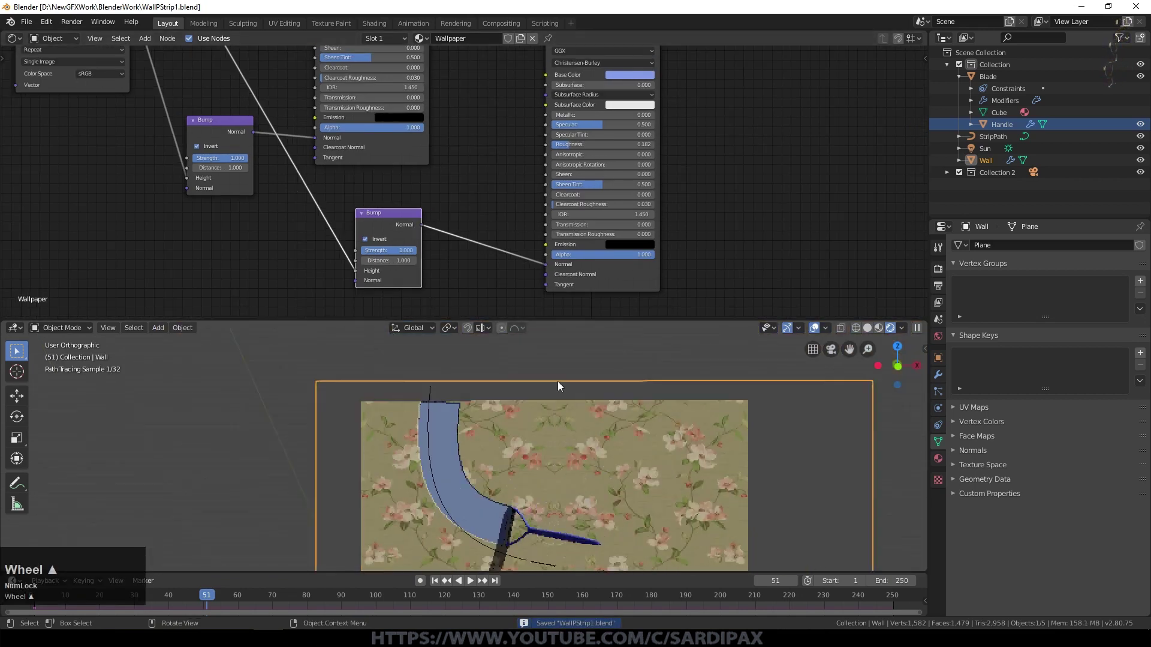
pyautogui.scroll(3, 557, 381)
pyautogui.scroll(-2, 233, 113)
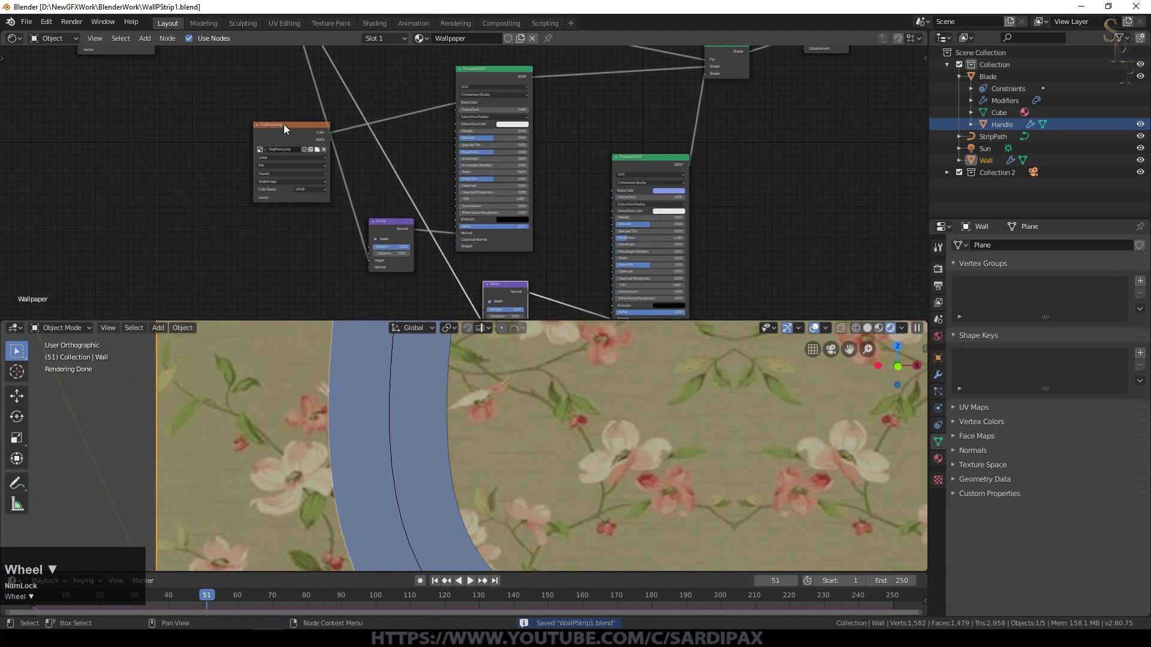
pyautogui.moveTo(284, 125); pyautogui.dragTo(414, 261, button='middle')
pyautogui.scroll(6, 242, 76)
pyautogui.moveTo(242, 77); pyautogui.dragTo(226, 112)
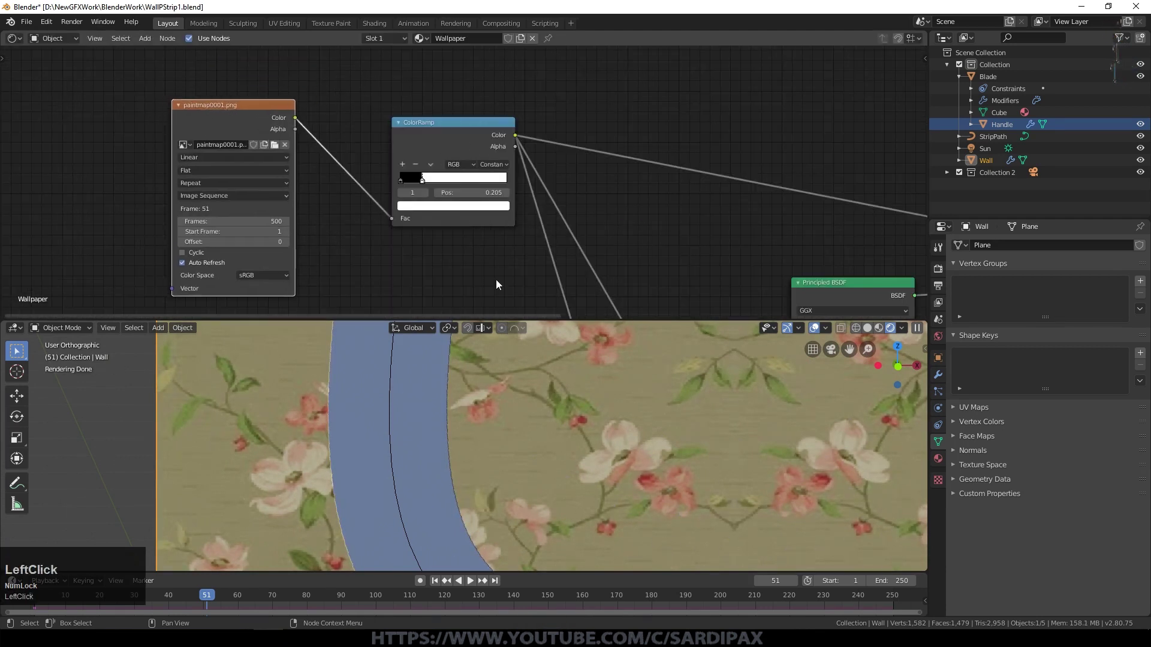
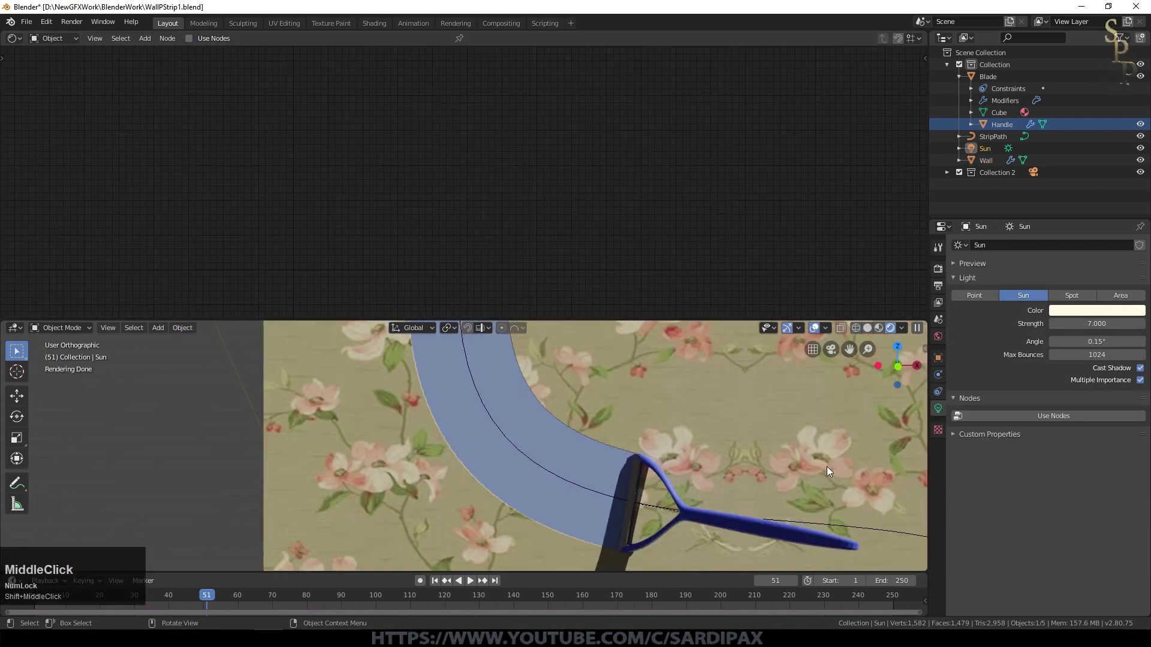
# Step: Play the animation to examine the bumped edges along the stripped path, and stop it
pyautogui.click(471, 580)
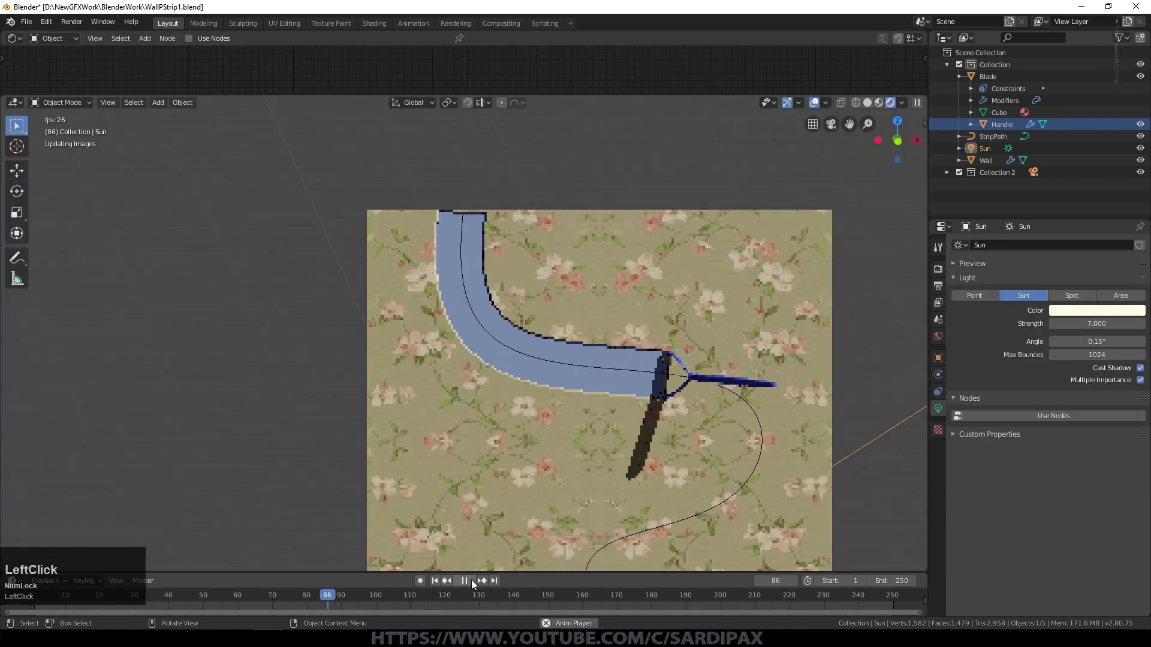
pyautogui.click(471, 580)
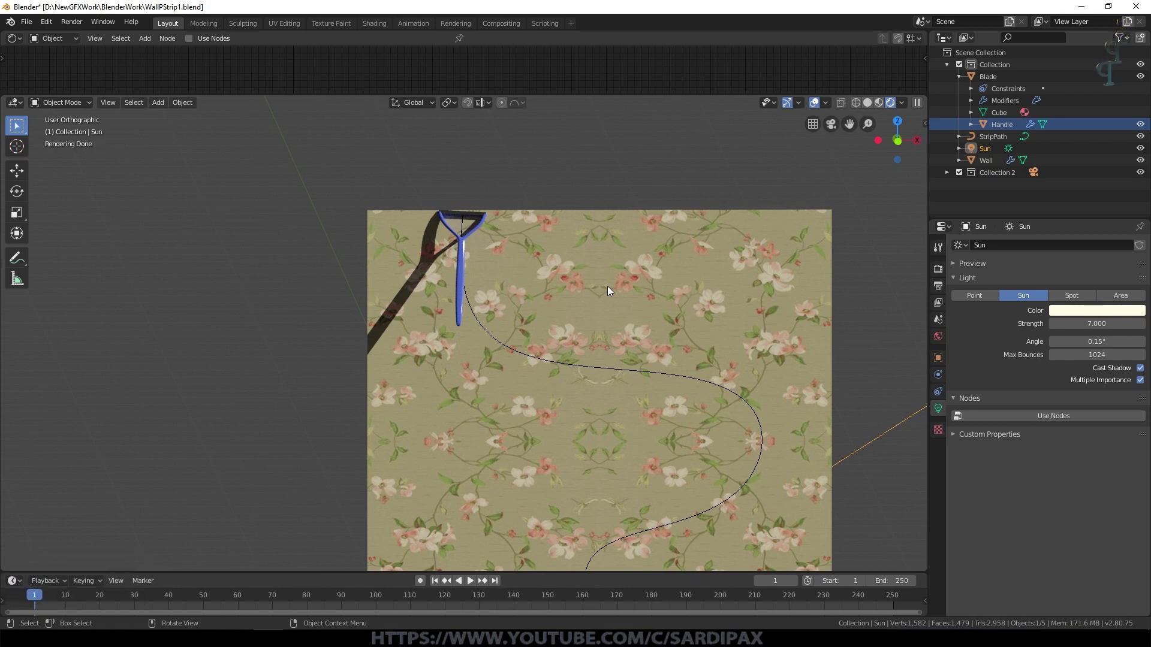
# Step: Duplicate the wall in front view and place the copy beside the original, on the side where the blade starts
pyautogui.scroll(-1, 658, 226)
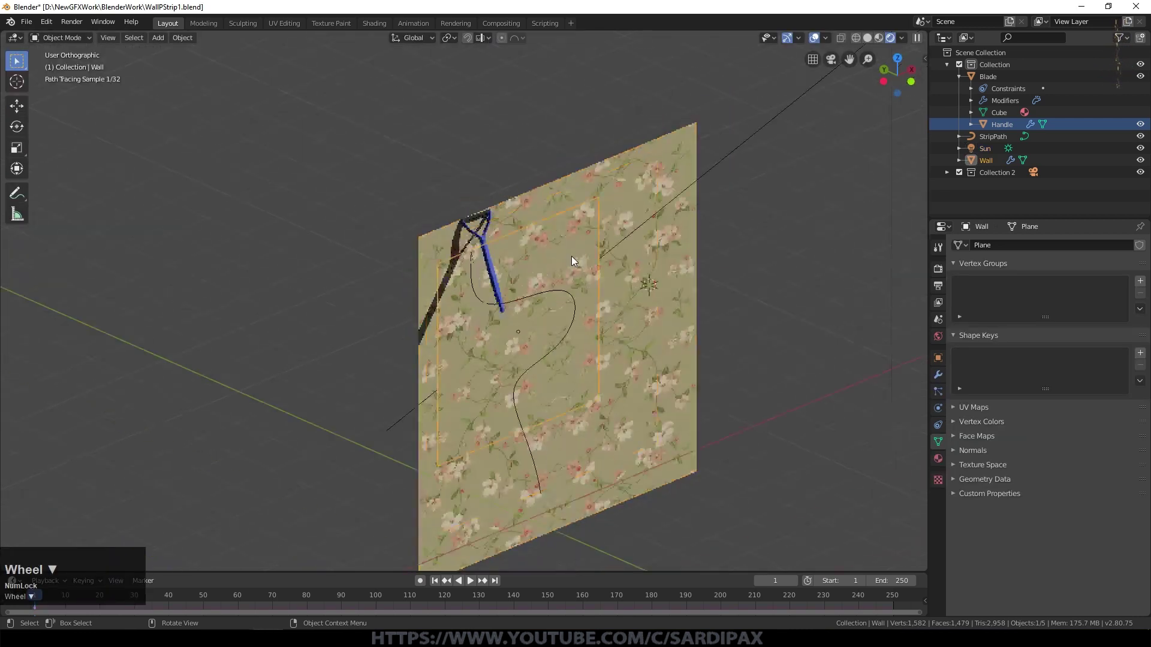
pyautogui.scroll(-2, 570, 256)
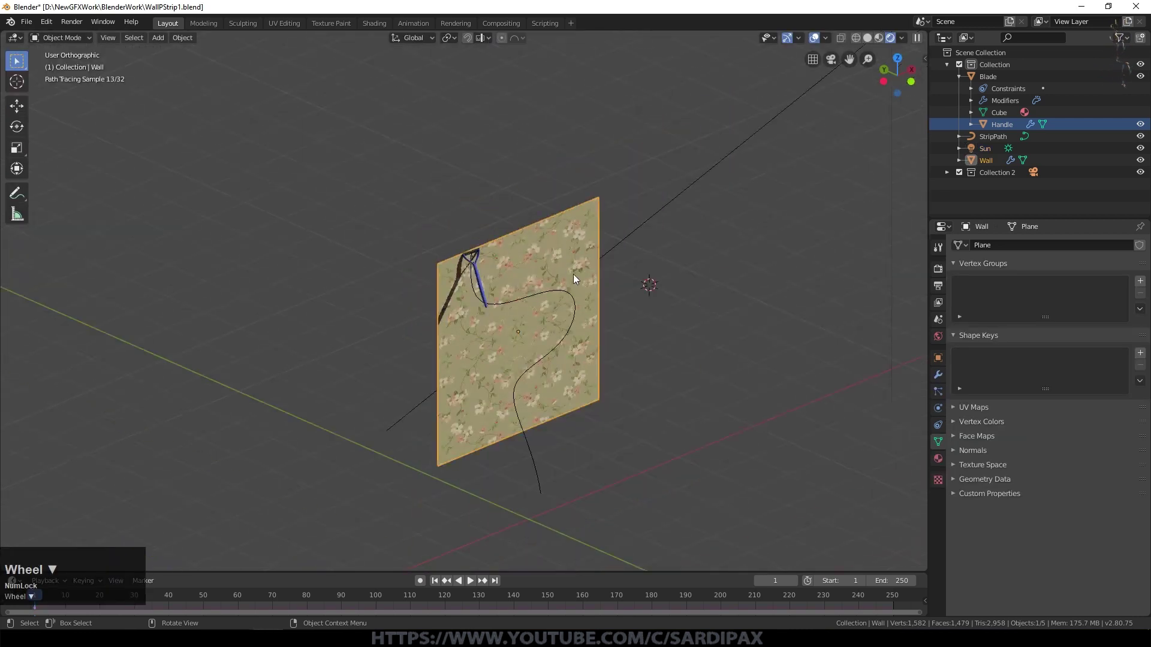
pyautogui.press('KP_1')
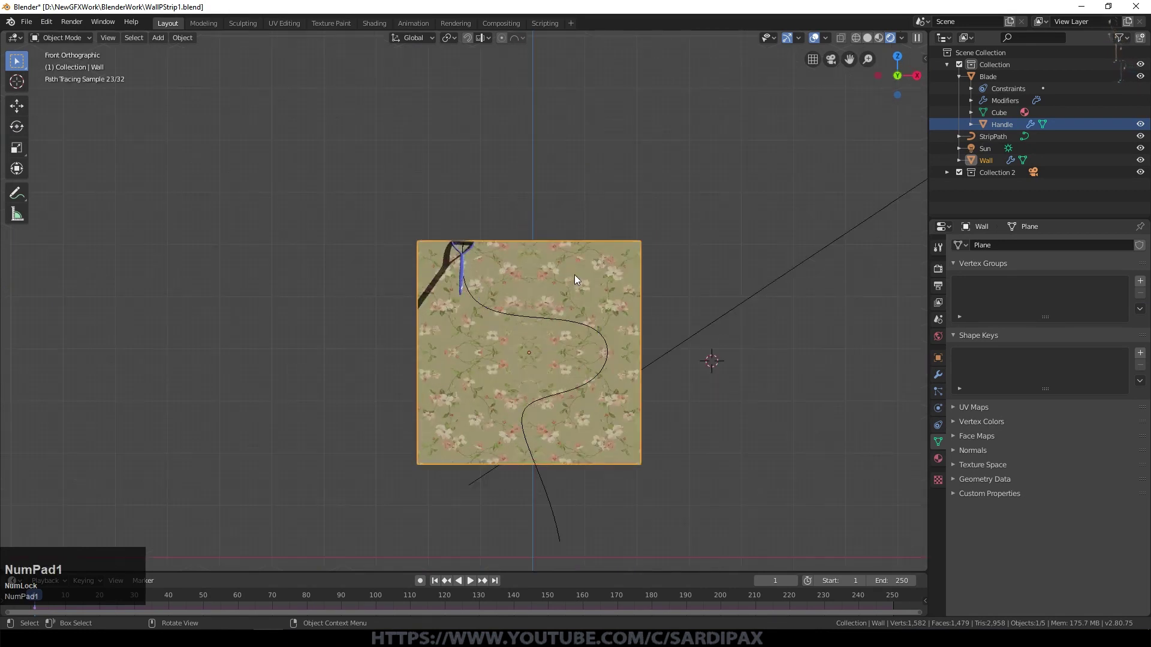
pyautogui.hotkey('shift', 'd')
pyautogui.click(165, 148)
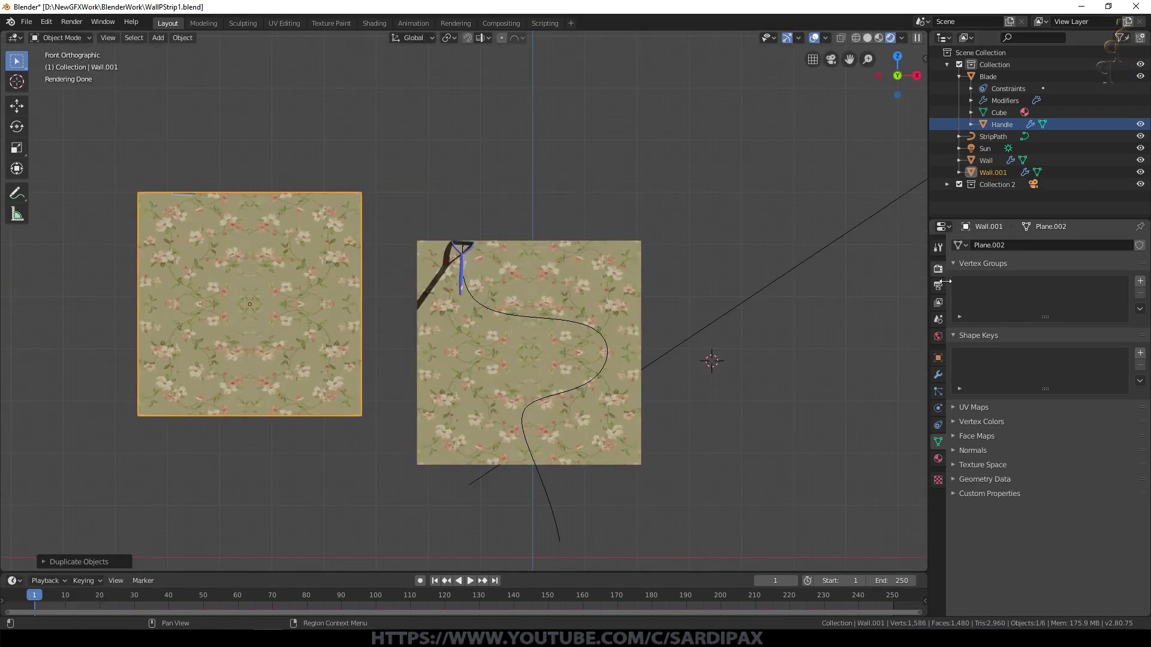
# Step: Give the duplicated wall its own single-user copy of the Wallpaper material and name it Wallpaper2
pyautogui.click(938, 459)
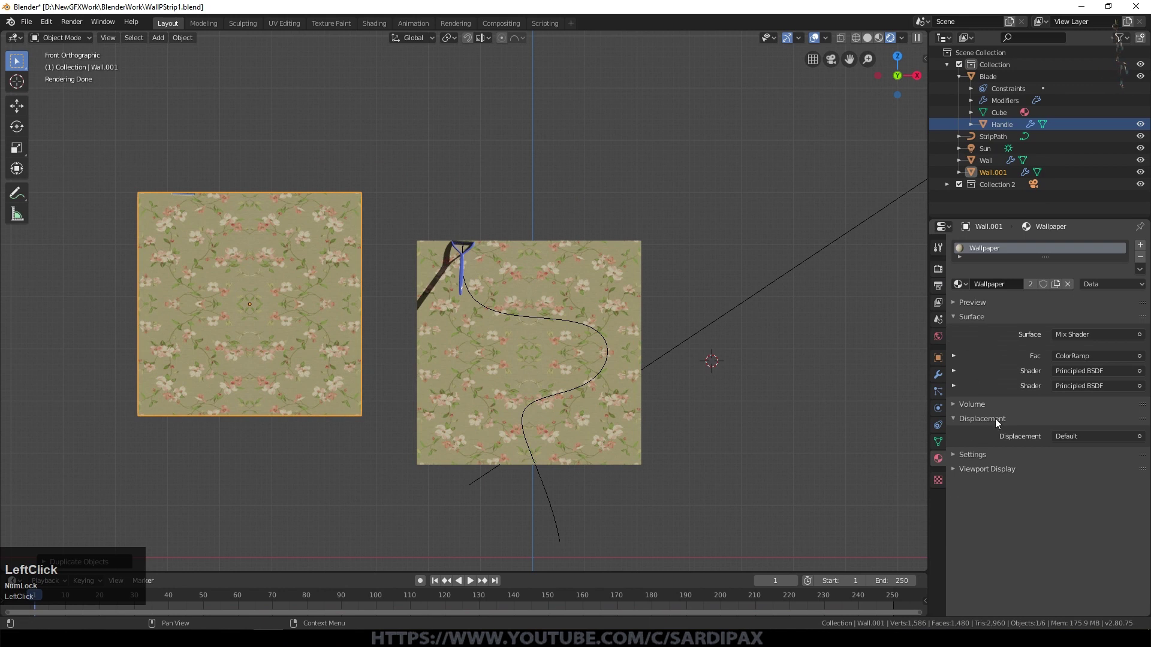
pyautogui.click(1030, 283)
pyautogui.doubleClick(1029, 284)
pyautogui.press('BackSpace')
pyautogui.press('BackSpace')
pyautogui.write('2')
pyautogui.press('Return')
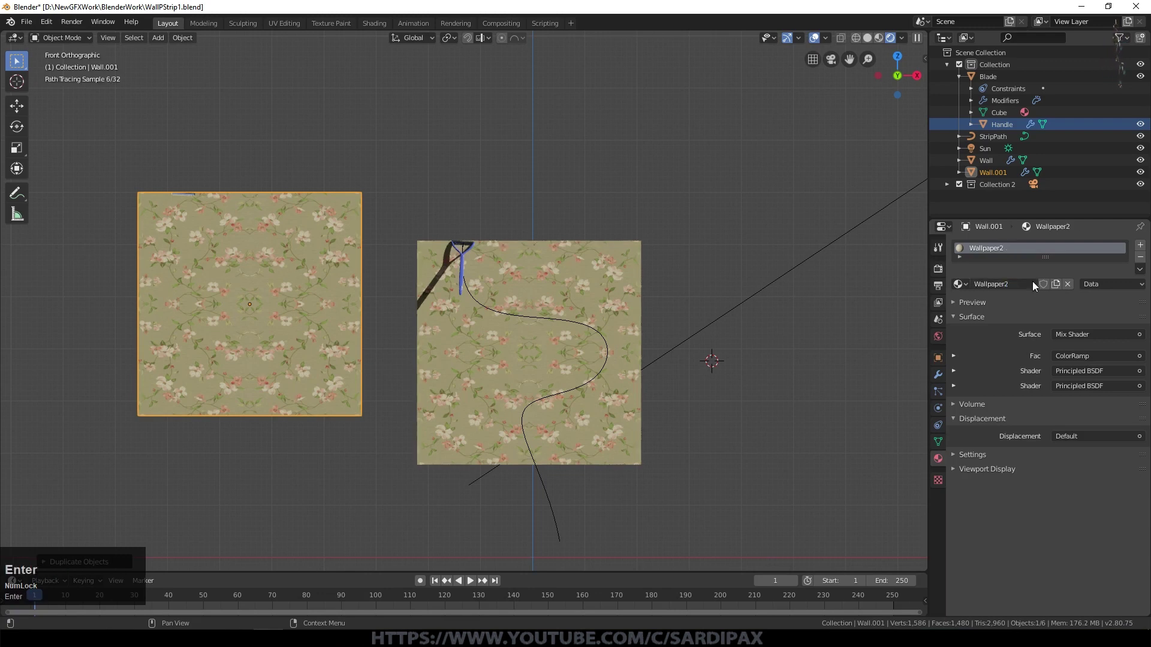
# Step: In the Shading workspace, connect Wallpaper2's floral Principled BSDF directly to the Material Output's Surface
pyautogui.click(374, 24)
pyautogui.moveTo(539, 468); pyautogui.dragTo(656, 444, button='middle')
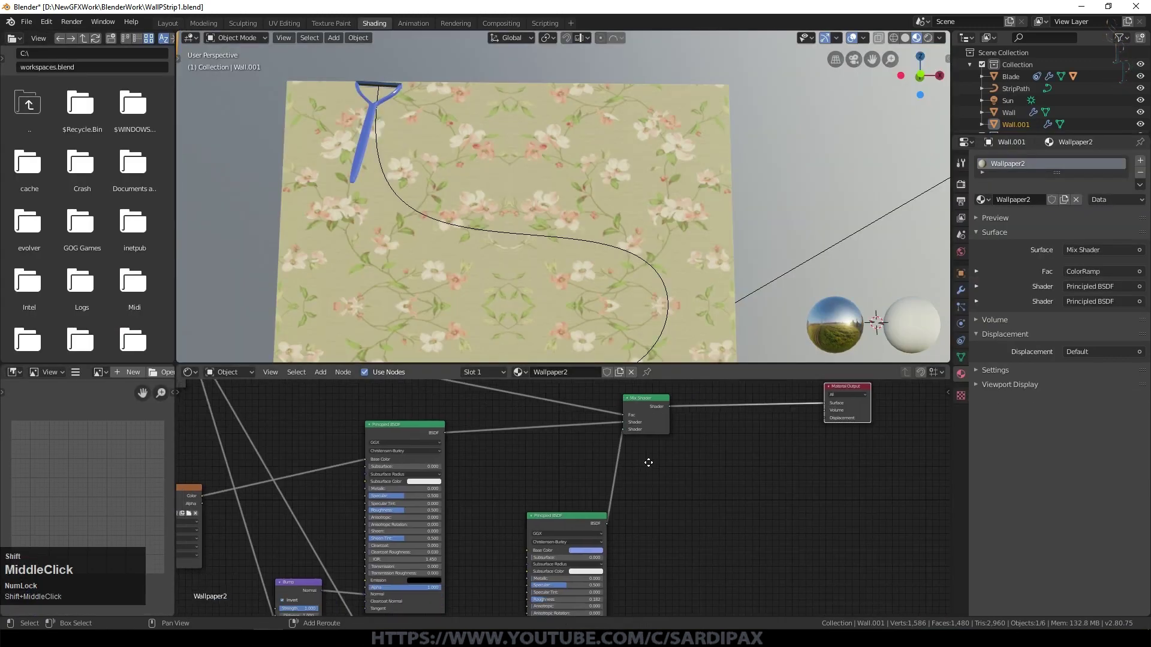
pyautogui.scroll(-2, 656, 443)
pyautogui.scroll(-5, 554, 474)
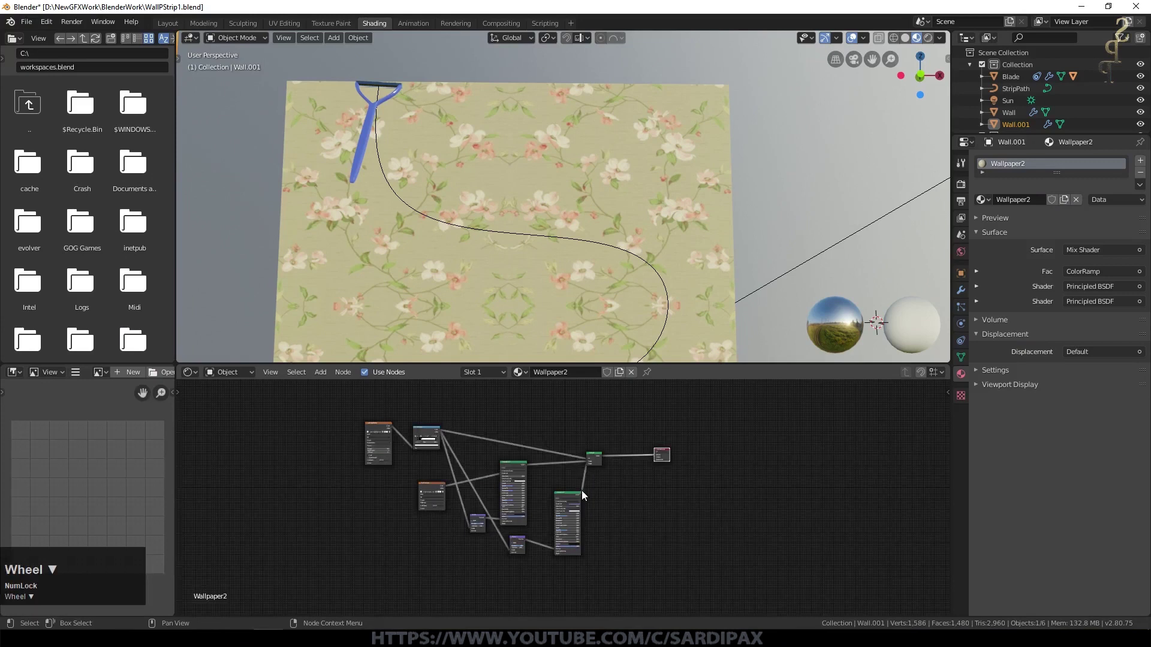
pyautogui.click(519, 470)
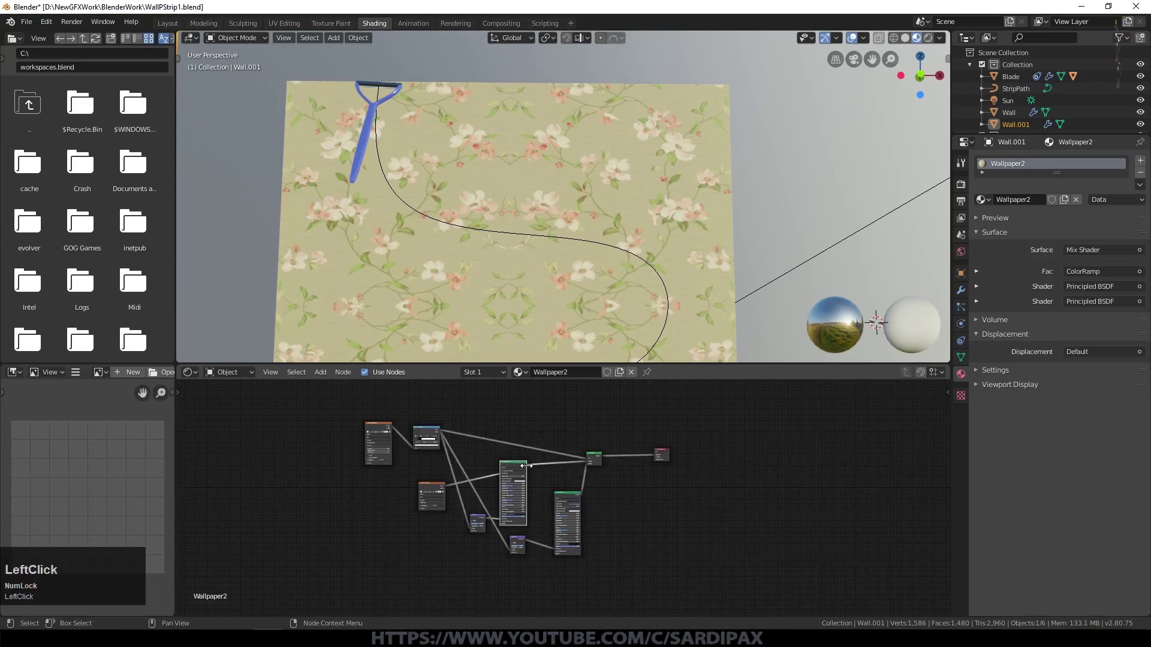
pyautogui.moveTo(526, 463); pyautogui.dragTo(657, 452)
# Step: Remove the blue-wall shader and mask nodes from Wallpaper2, keeping the DogRose1.png texture on the floral shader, and return to the Layout workspace
pyautogui.click(578, 492)
pyautogui.press('Delete')
pyautogui.scroll(6, 411, 487)
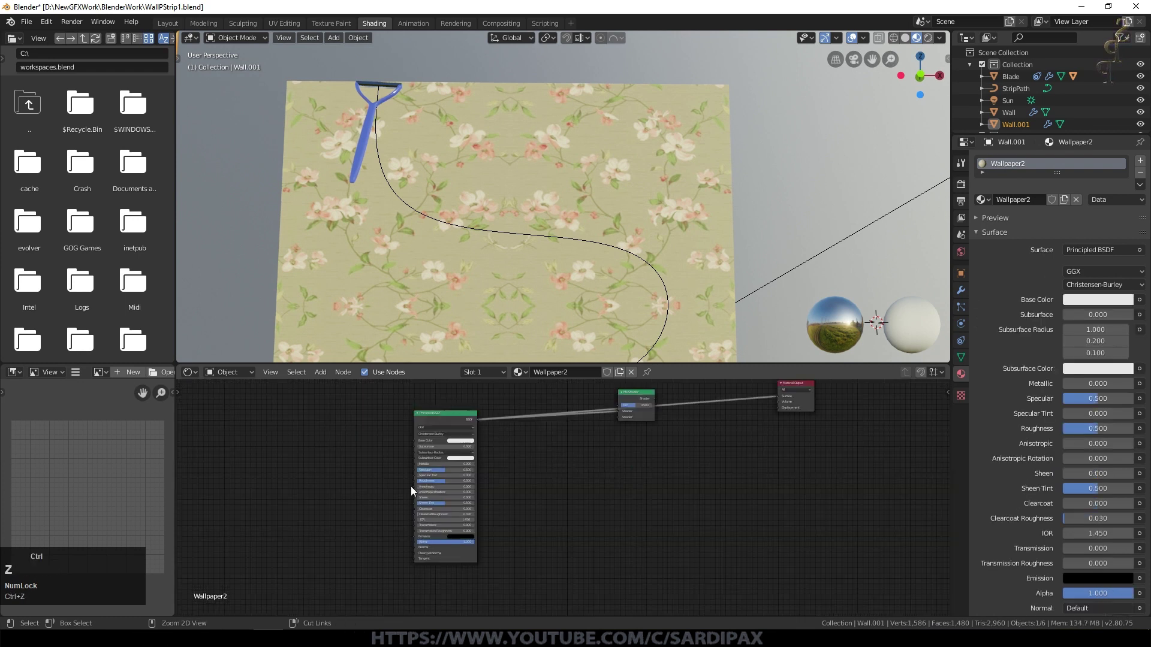
pyautogui.moveTo(277, 485); pyautogui.dragTo(267, 484)
pyautogui.moveTo(513, 428); pyautogui.dragTo(518, 428)
pyautogui.moveTo(659, 398); pyautogui.dragTo(662, 400)
pyautogui.click(168, 23)
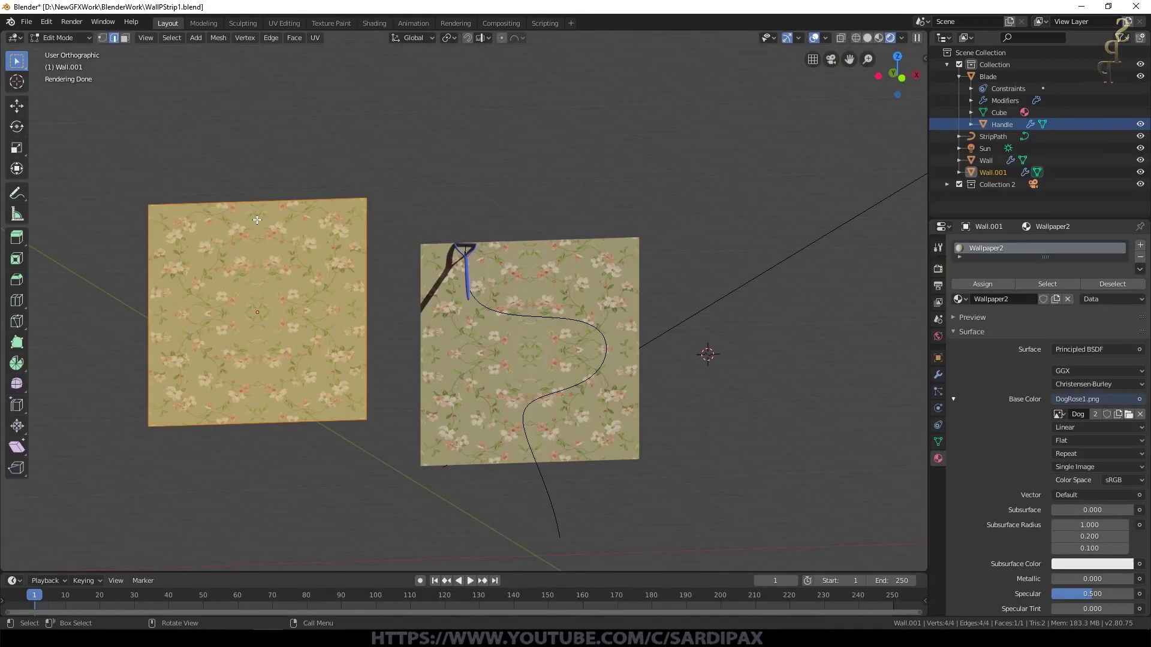
# Step: Subdivide the duplicated wall's mesh with 100 cuts
pyautogui.rightClick(256, 219)
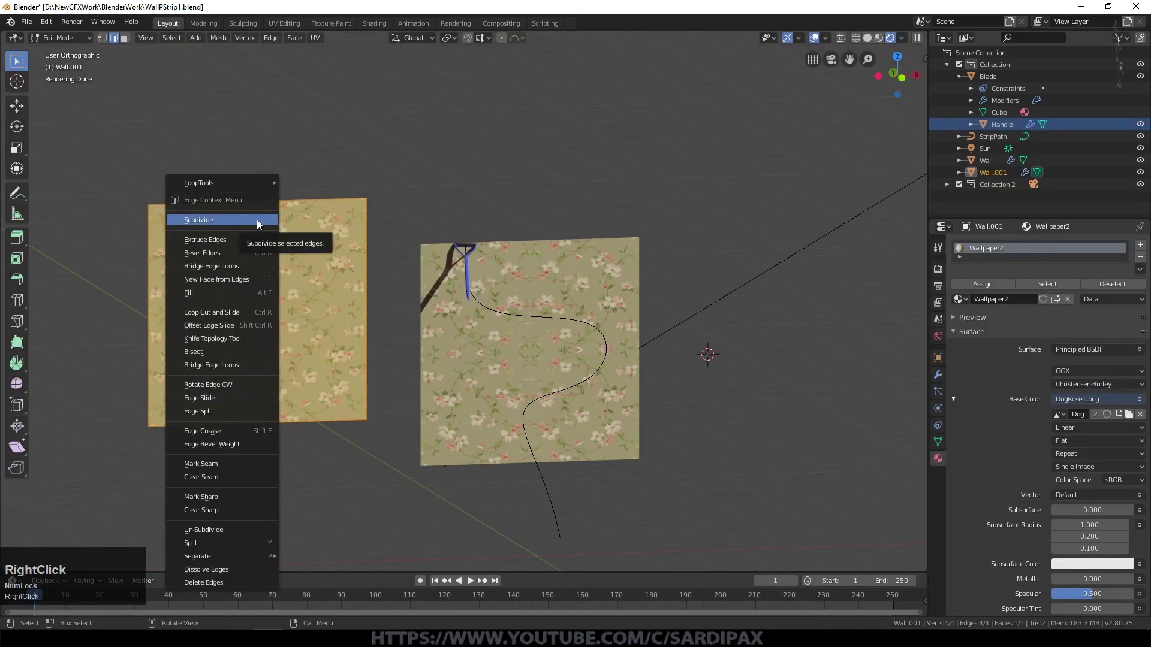
pyautogui.click(256, 220)
pyautogui.click(44, 562)
pyautogui.moveTo(159, 479); pyautogui.dragTo(195, 478)
pyautogui.click(169, 478)
pyautogui.write('1')
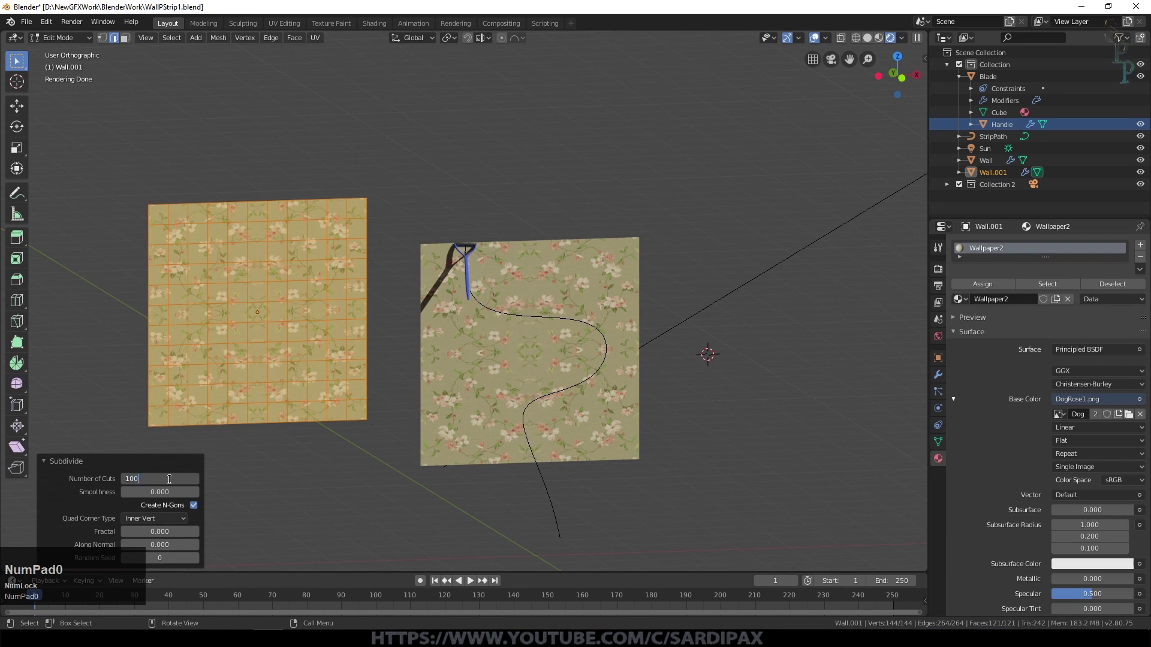
pyautogui.write('00')
pyautogui.press('KP_Enter')
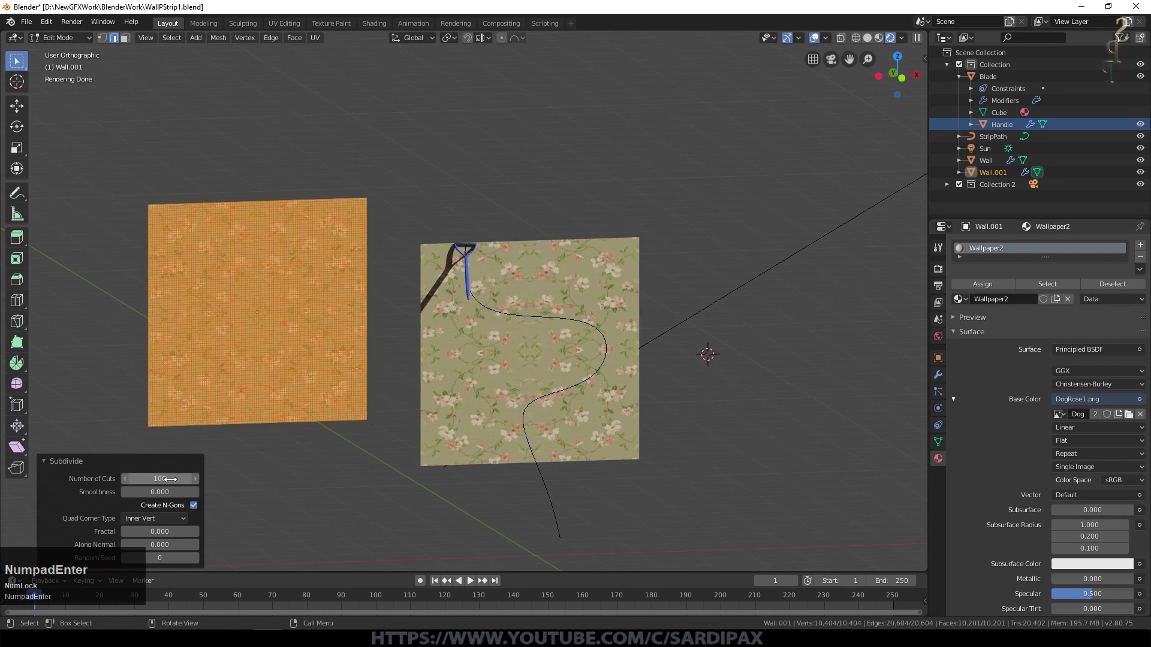
# Step: In front view, box-select a narrow full-height central strip of the duplicated wall, invert the selection and delete the selected vertices
pyautogui.press('KP_1')
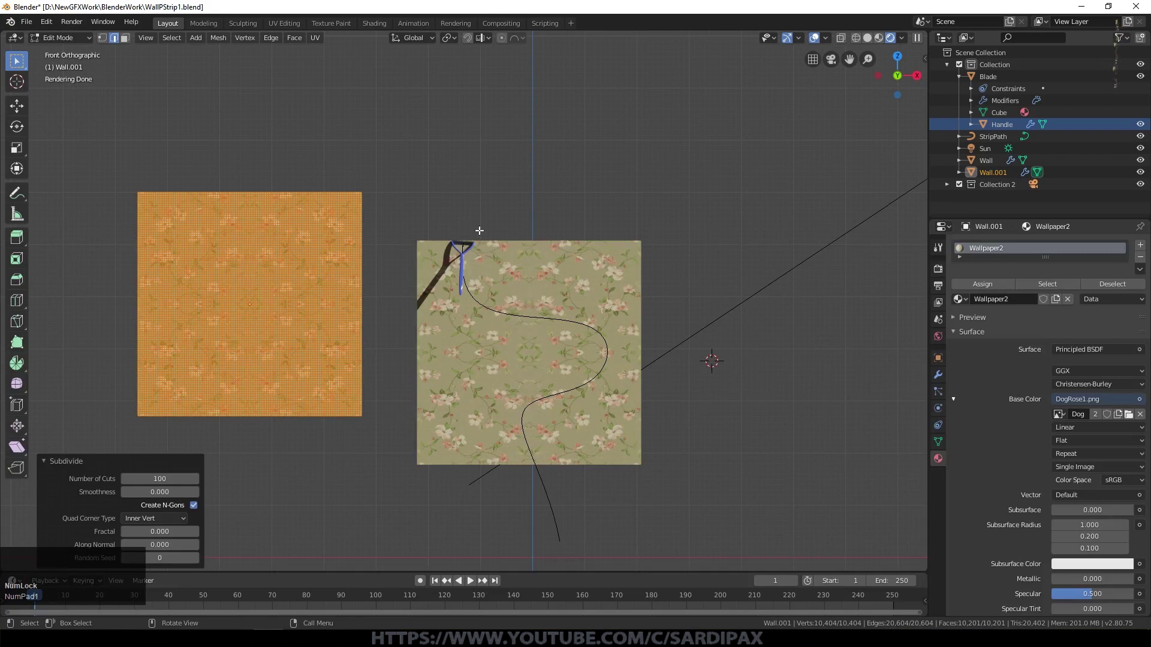
pyautogui.scroll(4, 484, 233)
pyautogui.keyDown('shift'); pyautogui.moveTo(308, 200); pyautogui.dragTo(575, 227, button='middle'); pyautogui.keyUp('shift')
pyautogui.scroll(-3, 575, 227)
pyautogui.press('a')
pyautogui.press('a')
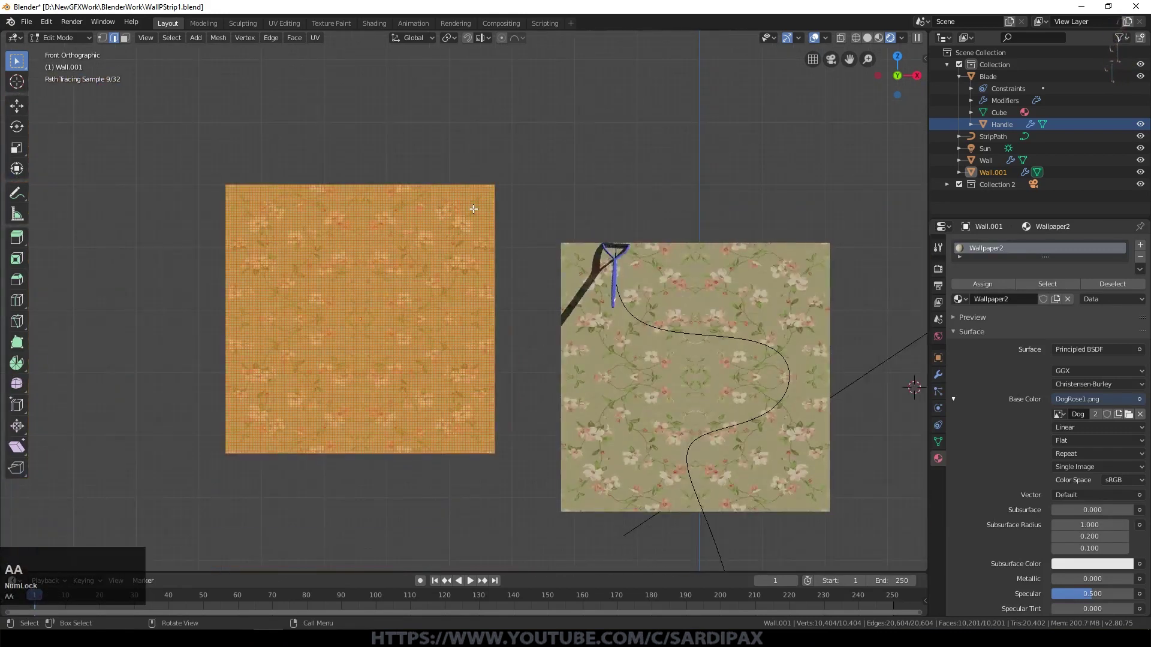
pyautogui.press('b')
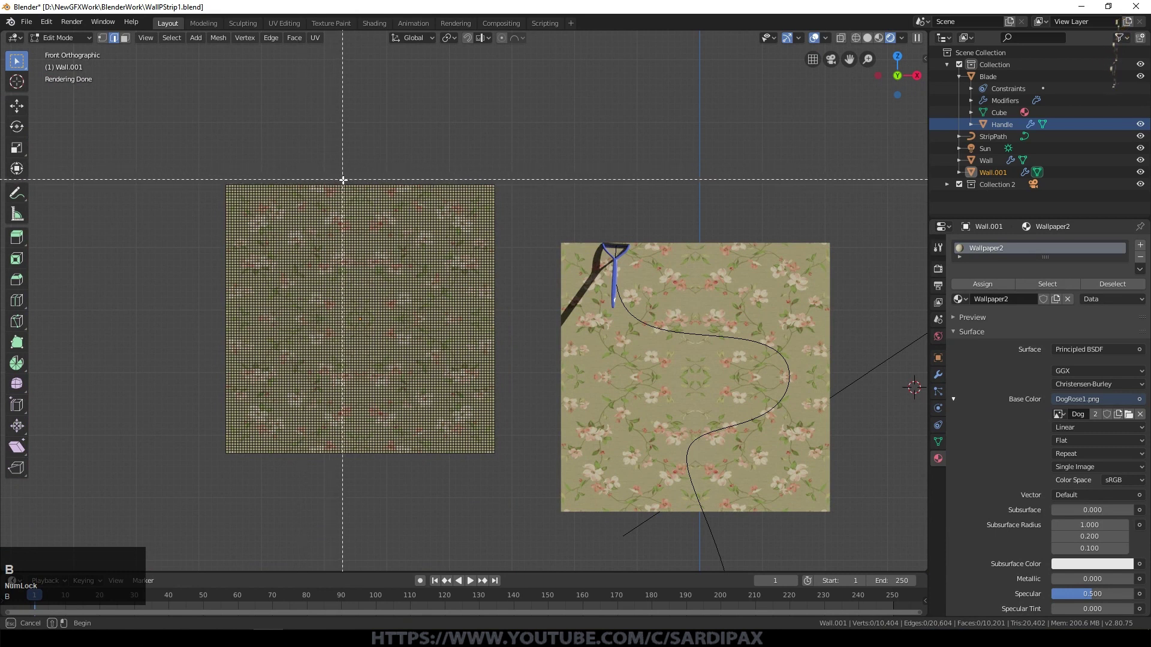
pyautogui.moveTo(348, 181); pyautogui.dragTo(347, 196)
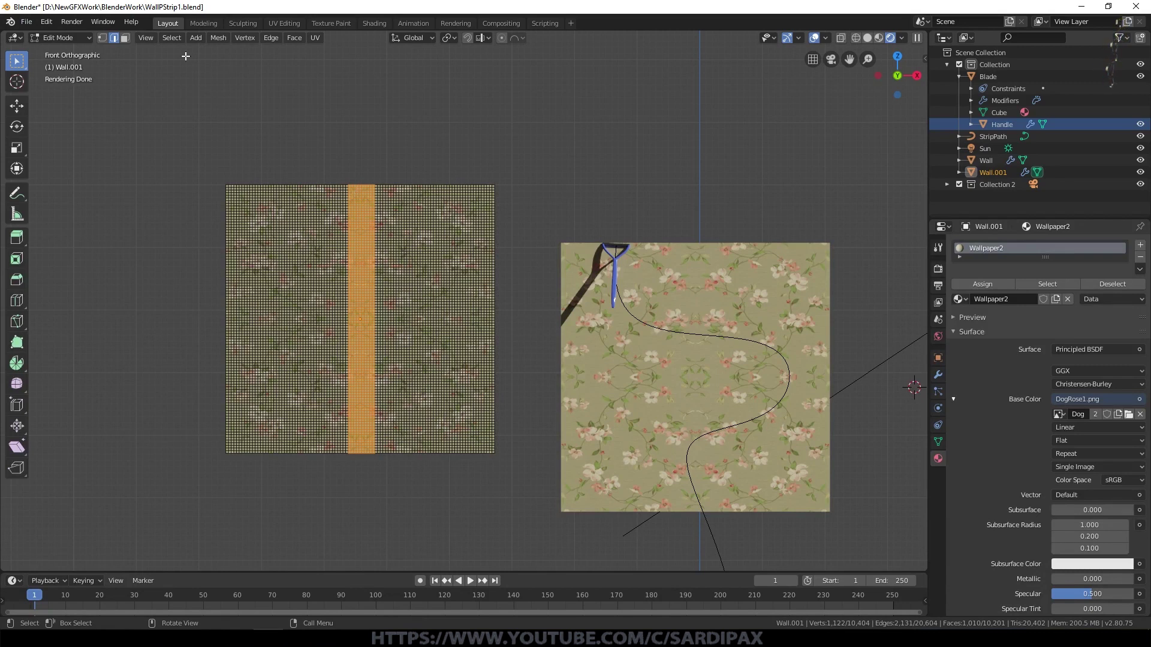
pyautogui.click(171, 38)
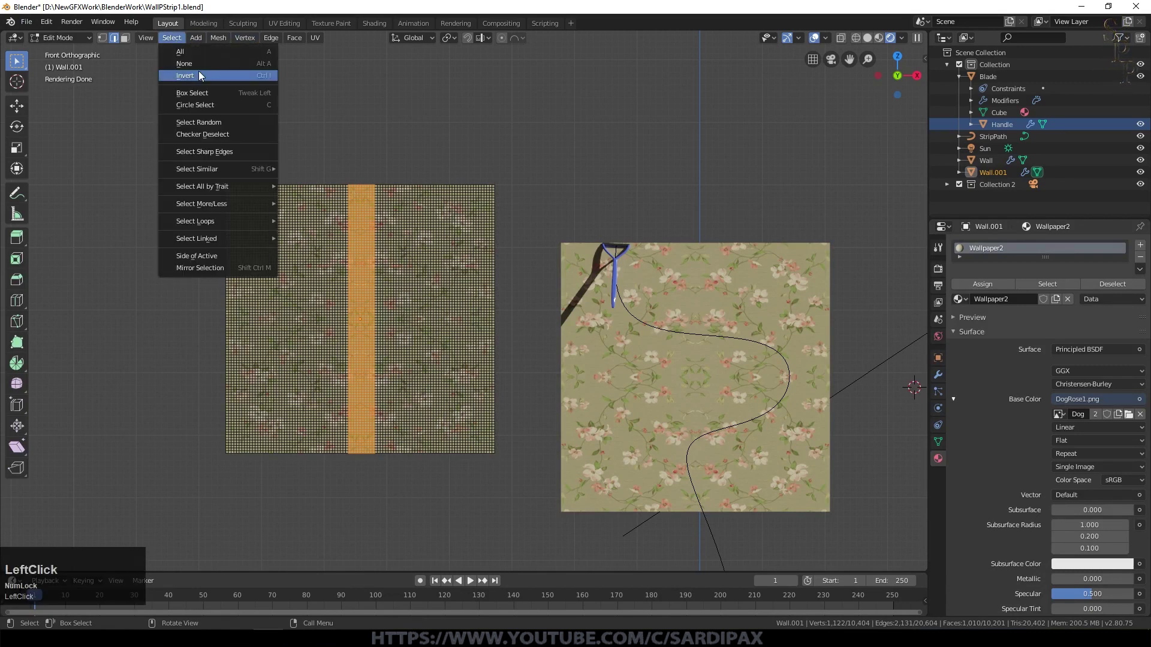
pyautogui.click(200, 76)
pyautogui.press('x')
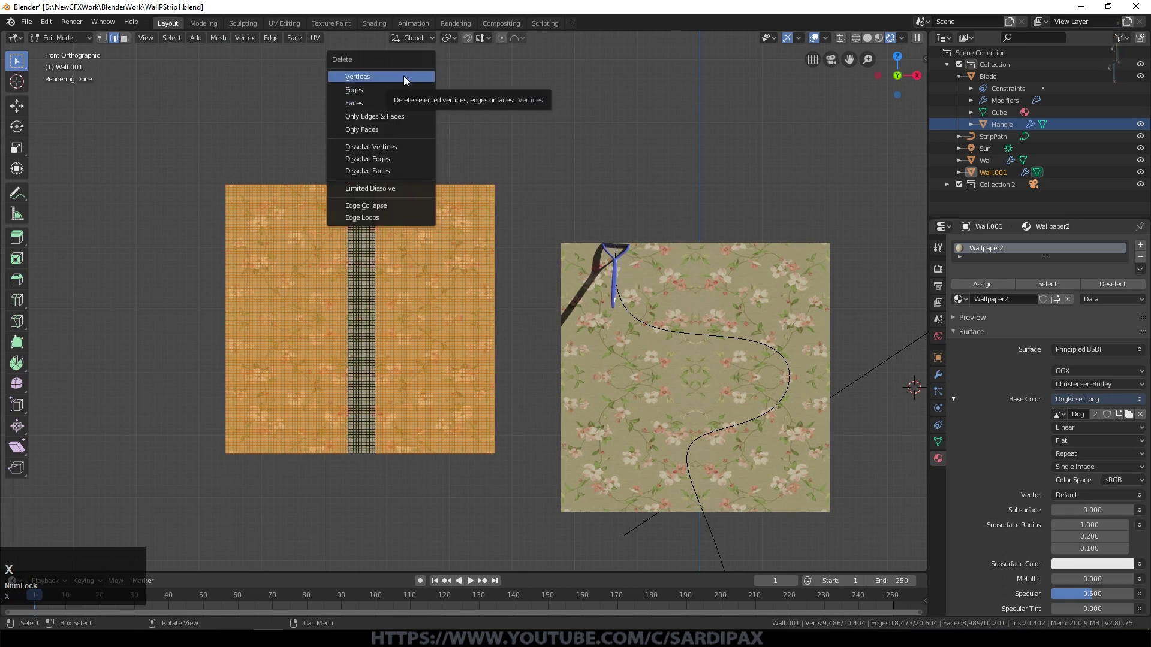
pyautogui.click(408, 78)
# Step: Undo the vertex deletion, shrink the inverted selection by one step, delete its vertices and return to Object Mode
pyautogui.hotkey('ctrl', 'z')
pyautogui.press('ctrl+KP_Subtract')
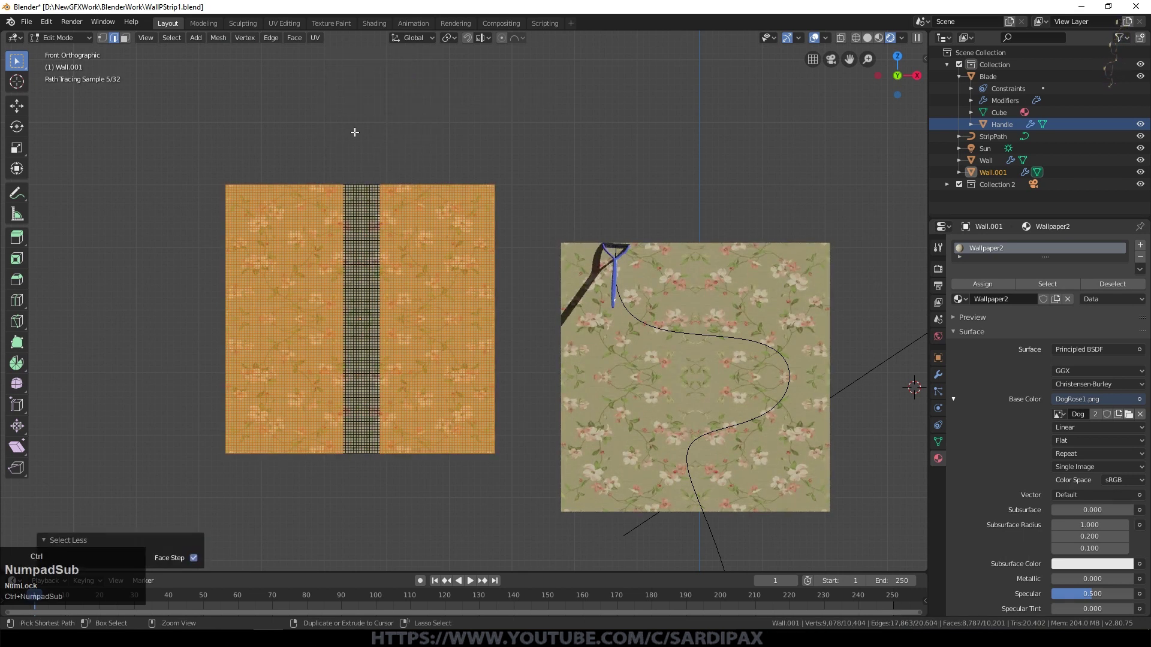
pyautogui.press('x')
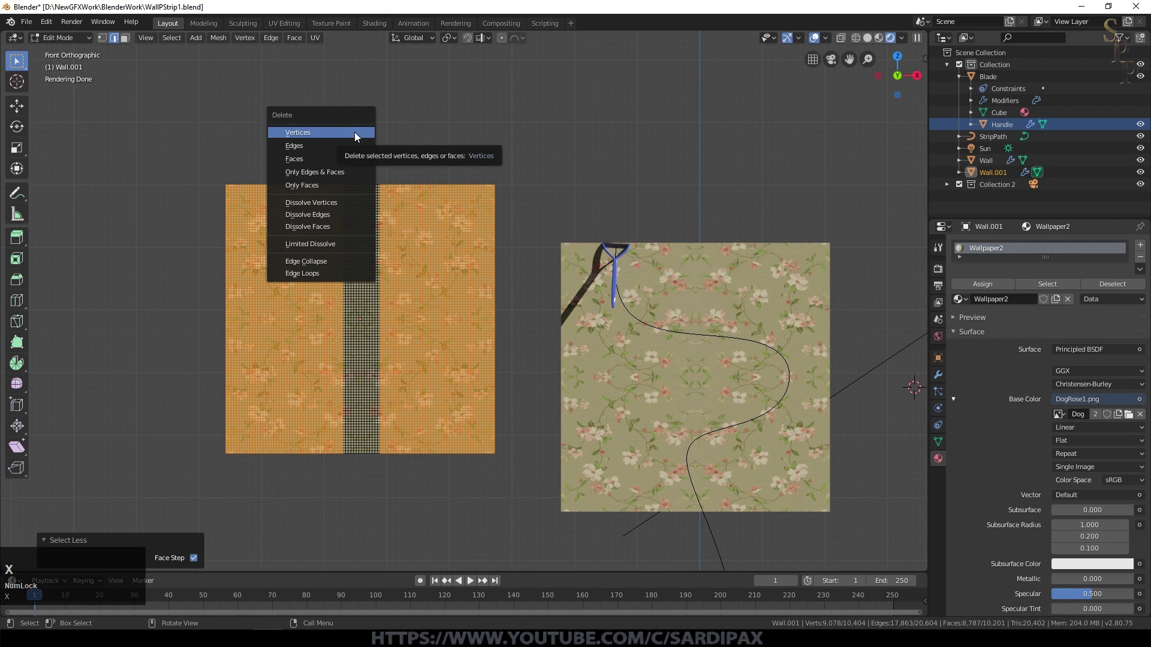
pyautogui.click(355, 132)
pyautogui.middleClick(379, 166)
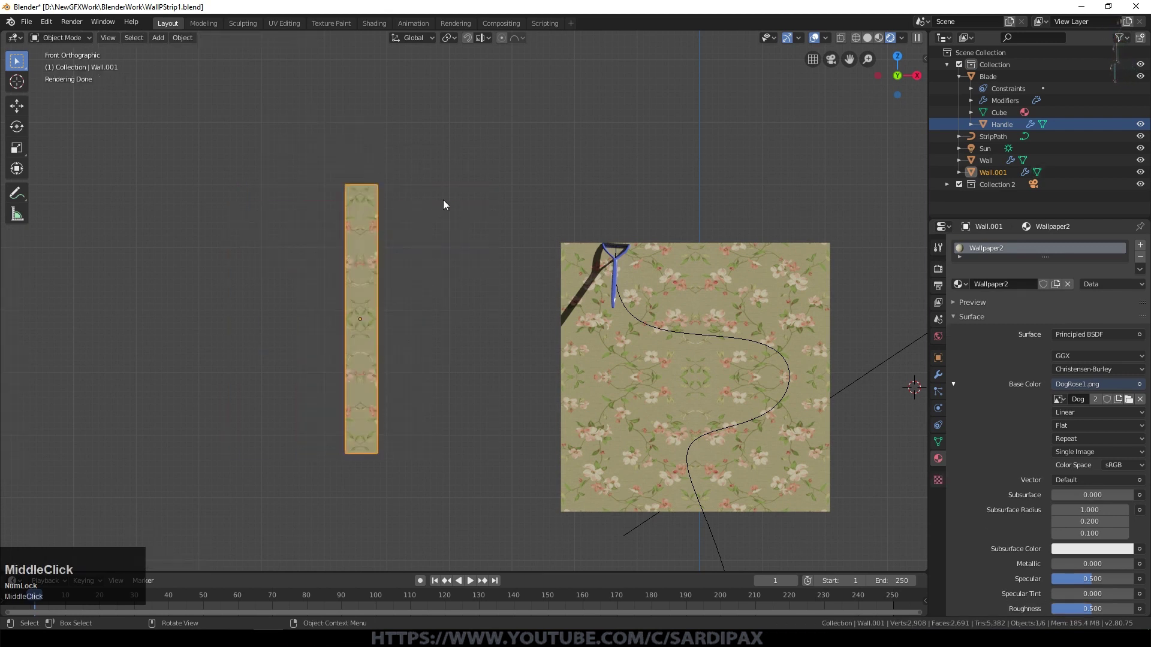
# Step: Move the strip about 4.06 m in X and -0.603 m in Z so it overlaps the blade for a width comparison
pyautogui.press('g')
pyautogui.click(696, 238)
pyautogui.scroll(5, 695, 156)
pyautogui.press('KP_Decimal')
pyautogui.scroll(9, 695, 156)
pyautogui.keyDown('shift'); pyautogui.moveTo(595, 156); pyautogui.dragTo(592, 429, button='middle'); pyautogui.keyUp('shift')
pyautogui.scroll(1, 609, 293)
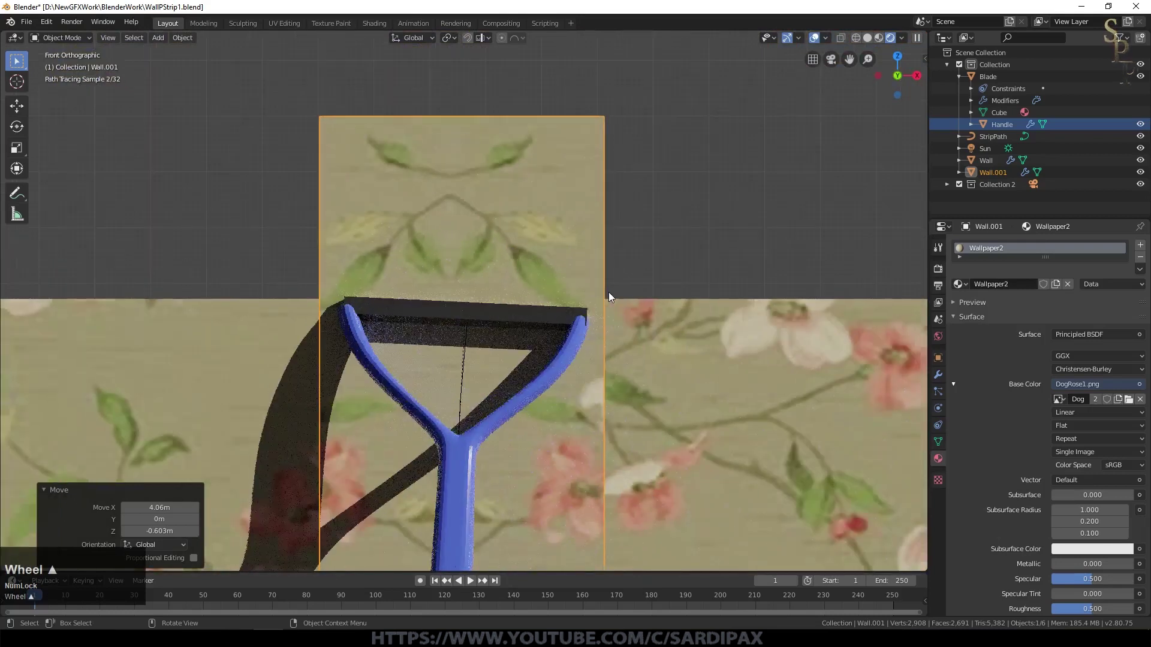
# Step: Narrow the strip by deleting the vertex column along its right-hand long edge
pyautogui.press('Tab')
pyautogui.keyDown('alt'); pyautogui.click(603, 295); pyautogui.keyUp('alt')
pyautogui.press('x')
pyautogui.click(630, 229)
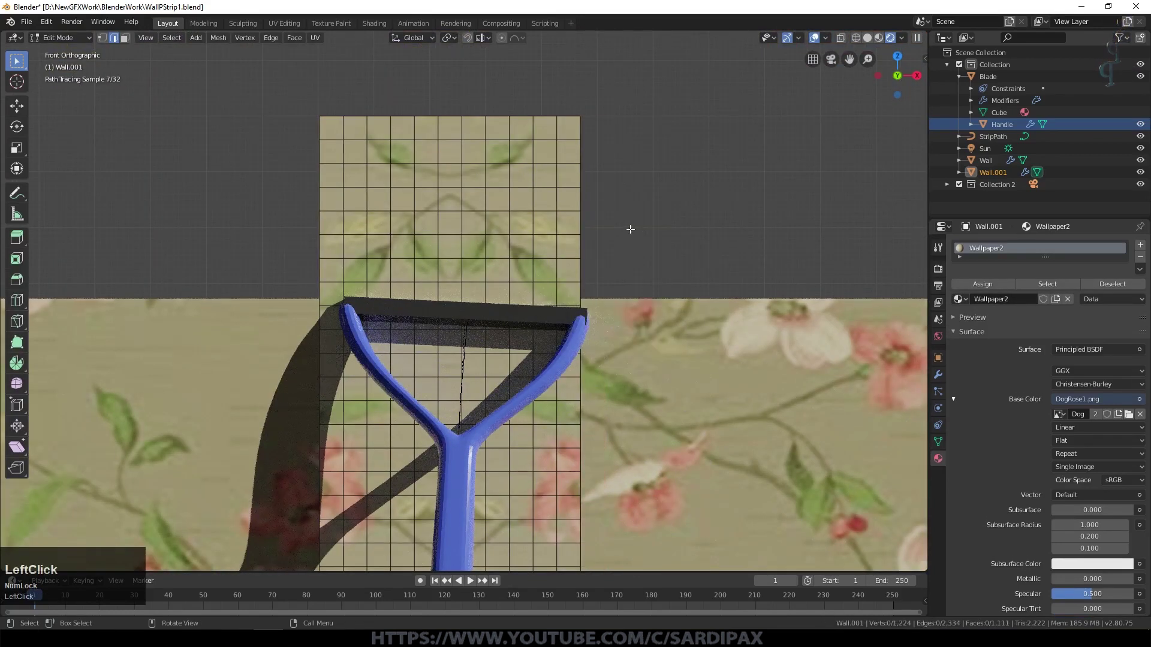
pyautogui.press('Tab')
# Step: Add a centred vertical loop cut inside each of the strip's two outermost face columns
pyautogui.press('Tab')
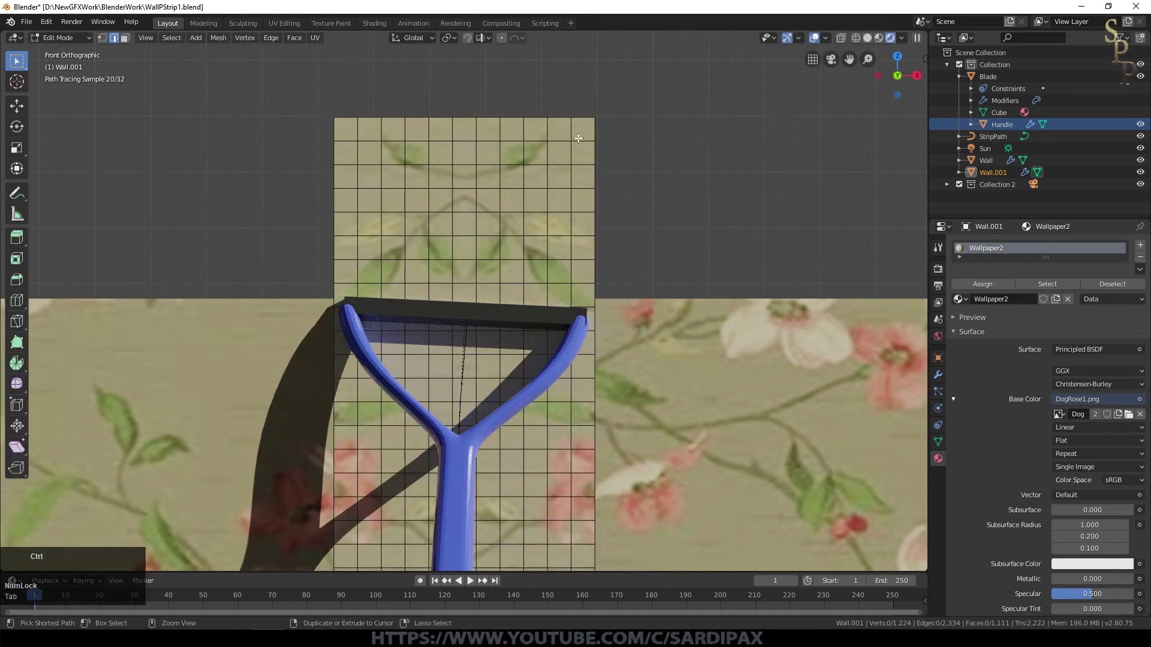
pyautogui.hotkey('ctrl', 'r')
pyautogui.click(586, 140)
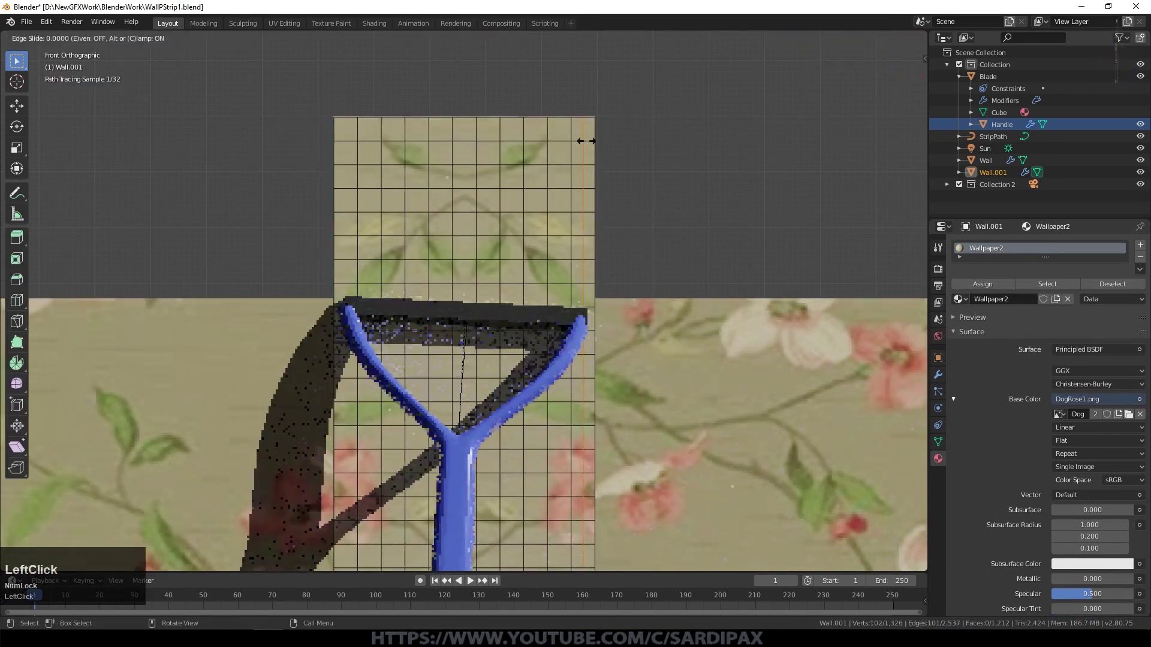
pyautogui.click(585, 135)
pyautogui.hotkey('ctrl', 'r')
pyautogui.click(343, 142)
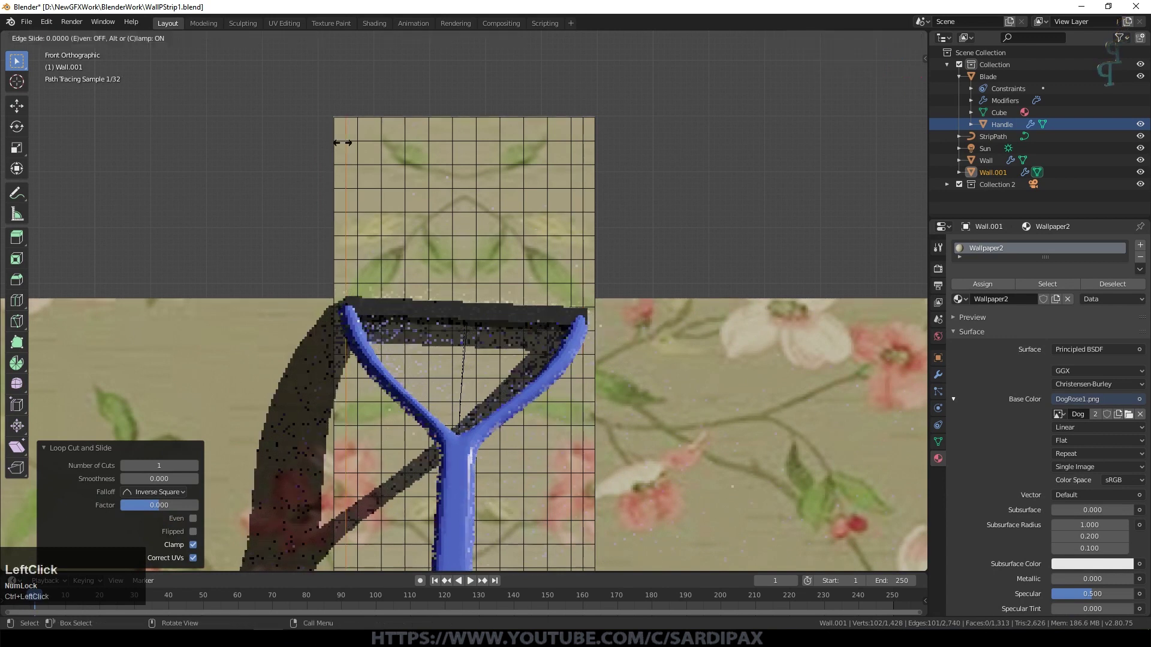
# Step: Delete the strip's two outermost vertical edge loops to match the blade's width, and return to Object Mode
pyautogui.keyDown('alt'); pyautogui.click(335, 147); pyautogui.keyUp('alt')
pyautogui.keyDown('alt'); pyautogui.keyDown('shift'); pyautogui.click(595, 169); pyautogui.keyUp('shift'); pyautogui.keyUp('alt')
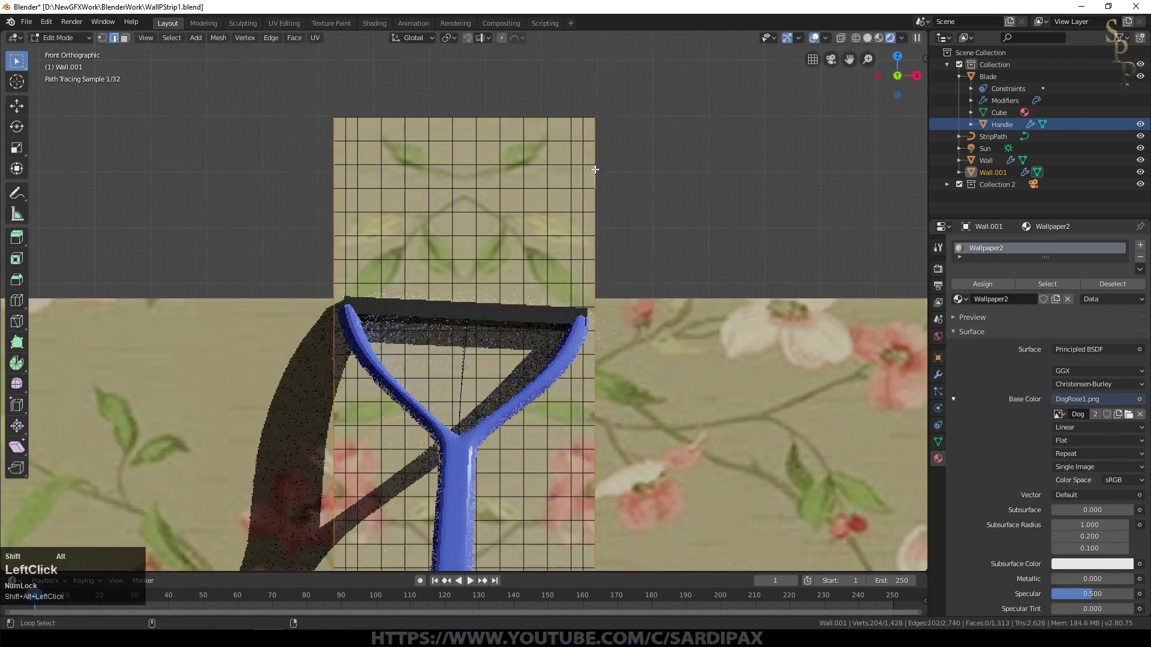
pyautogui.press('x')
pyautogui.click(635, 168)
pyautogui.press('Tab')
# Step: Move the strip about -1.45 m in X and 0.818 m in Z, placing it beside the wall near the blade
pyautogui.scroll(-10, 634, 167)
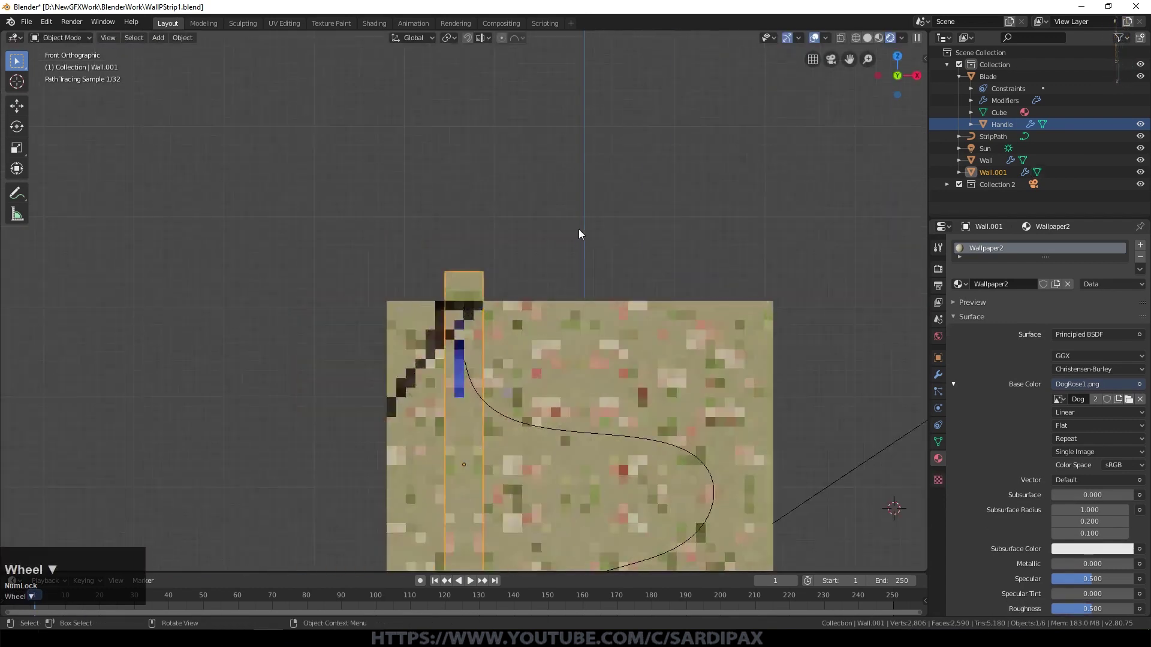
pyautogui.press('g')
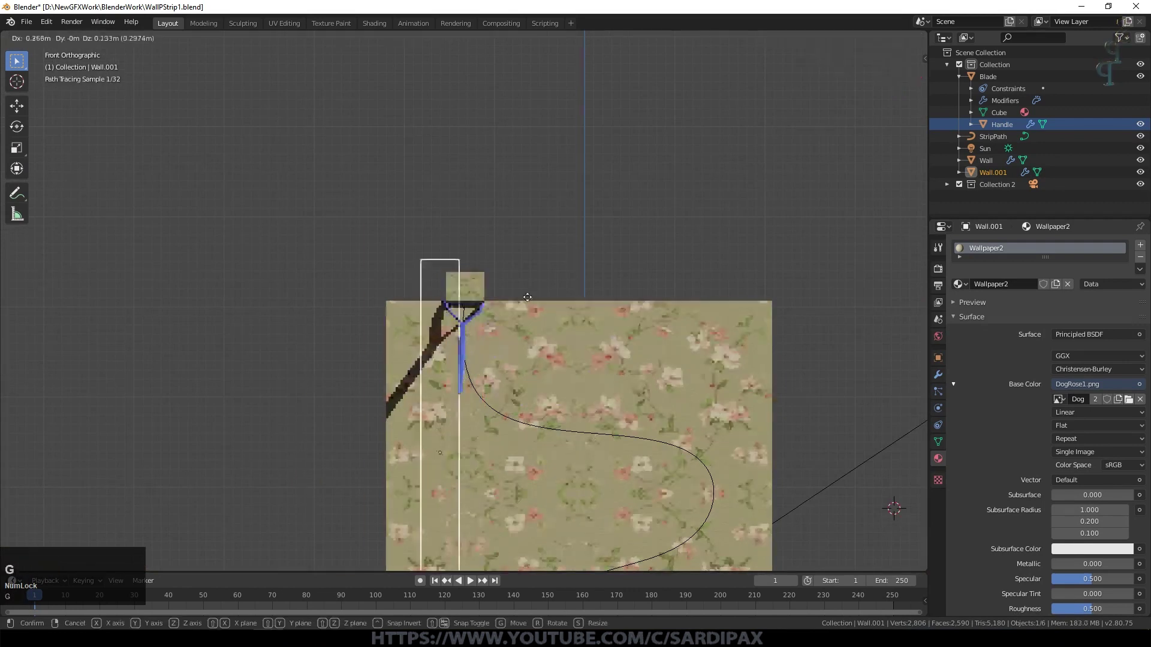
pyautogui.click(519, 275)
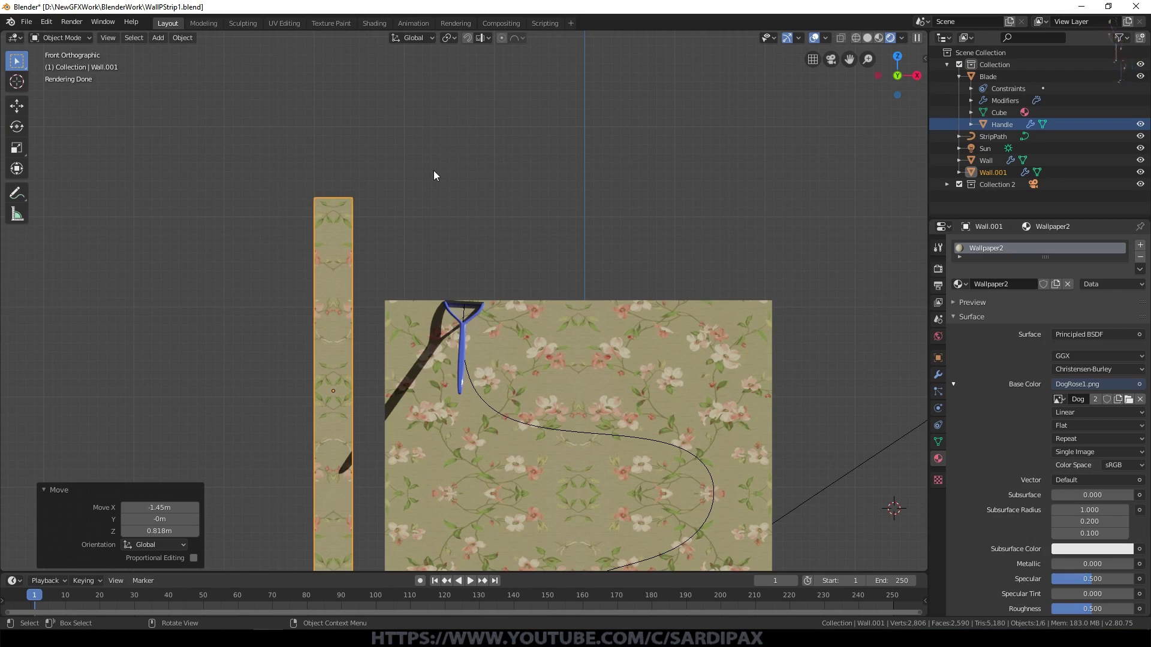
# Step: Add a Solidify modifier to the wallpaper strip
pyautogui.moveTo(450, 185); pyautogui.dragTo(378, 209, button='middle')
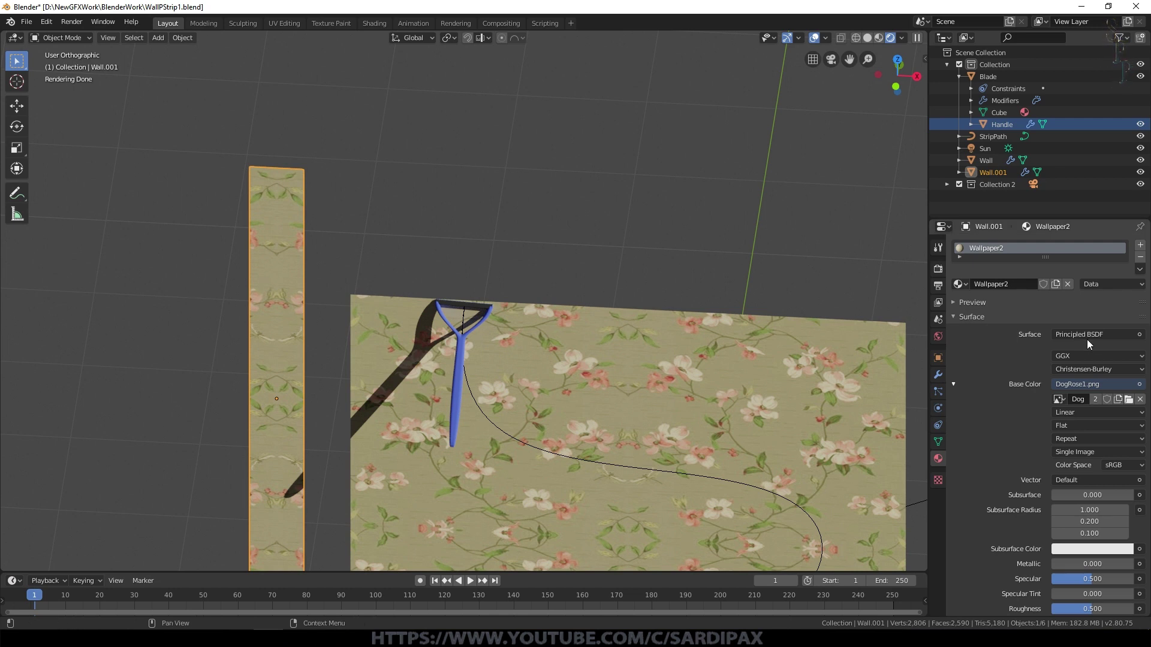
pyautogui.click(938, 374)
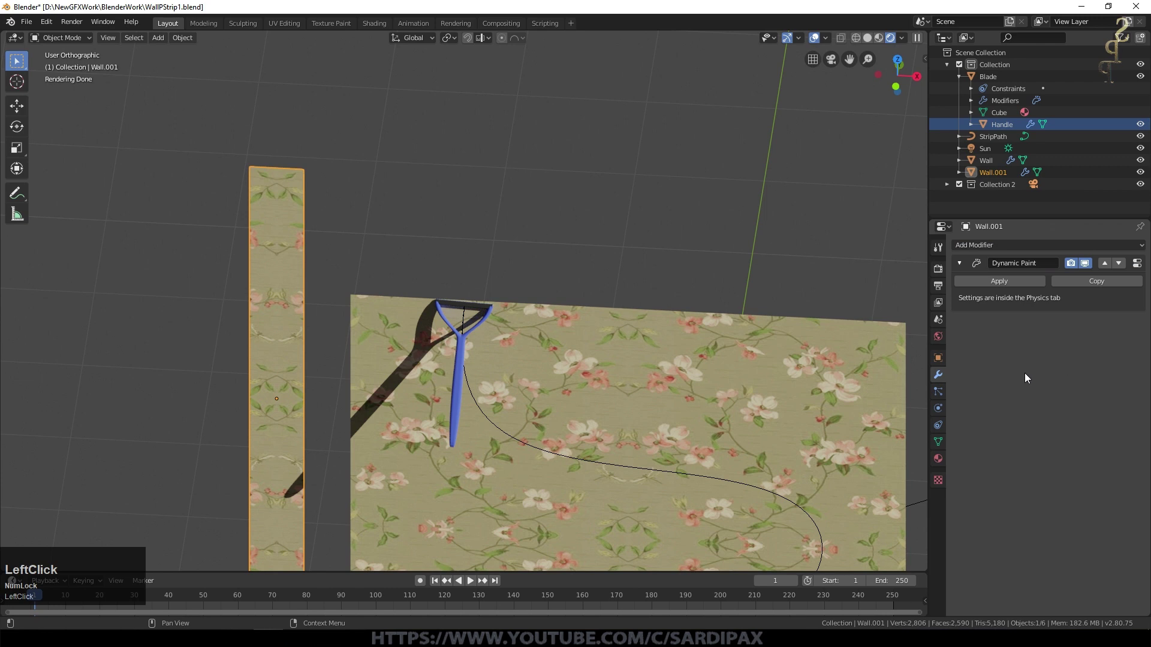
pyautogui.click(1016, 247)
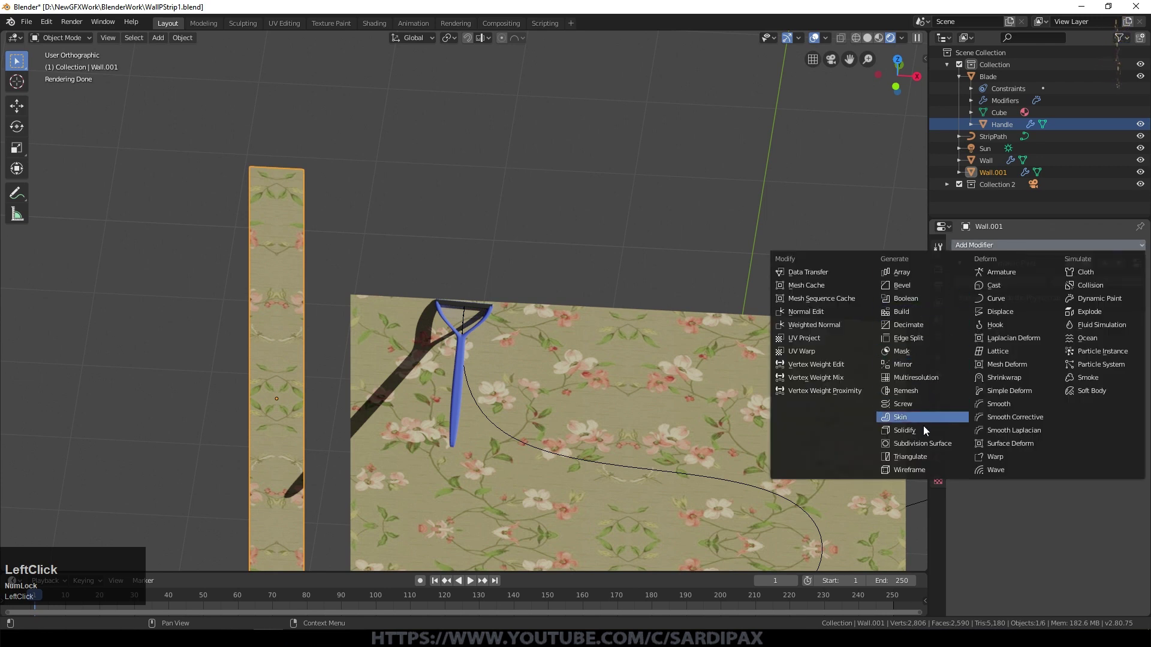
pyautogui.click(905, 430)
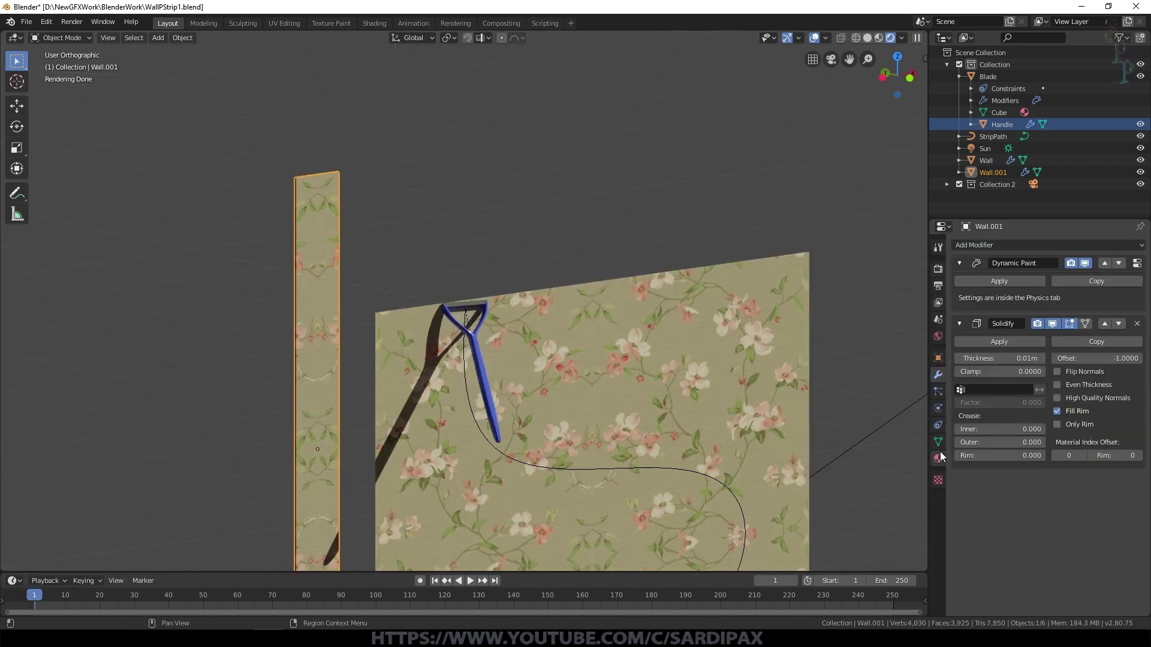
# Step: Add a second material named WallpaperBack to the strip and give it a pale yellow-green base color
pyautogui.click(937, 456)
pyautogui.click(1140, 247)
pyautogui.click(994, 313)
pyautogui.write('Wal')
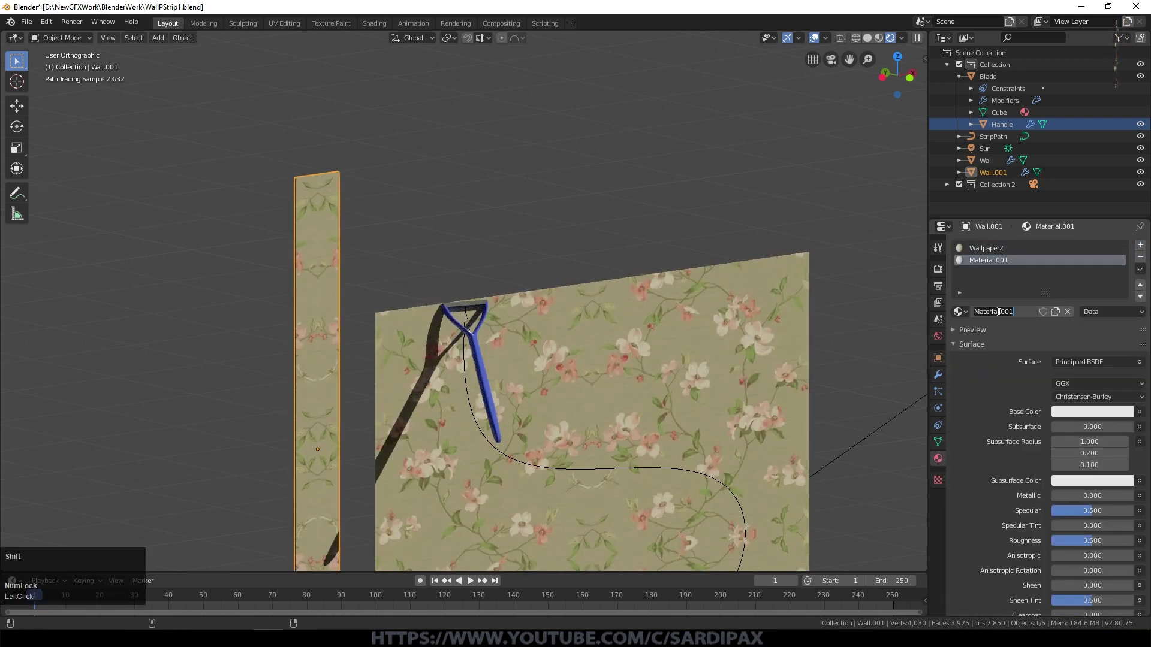
pyautogui.write('lpaper')
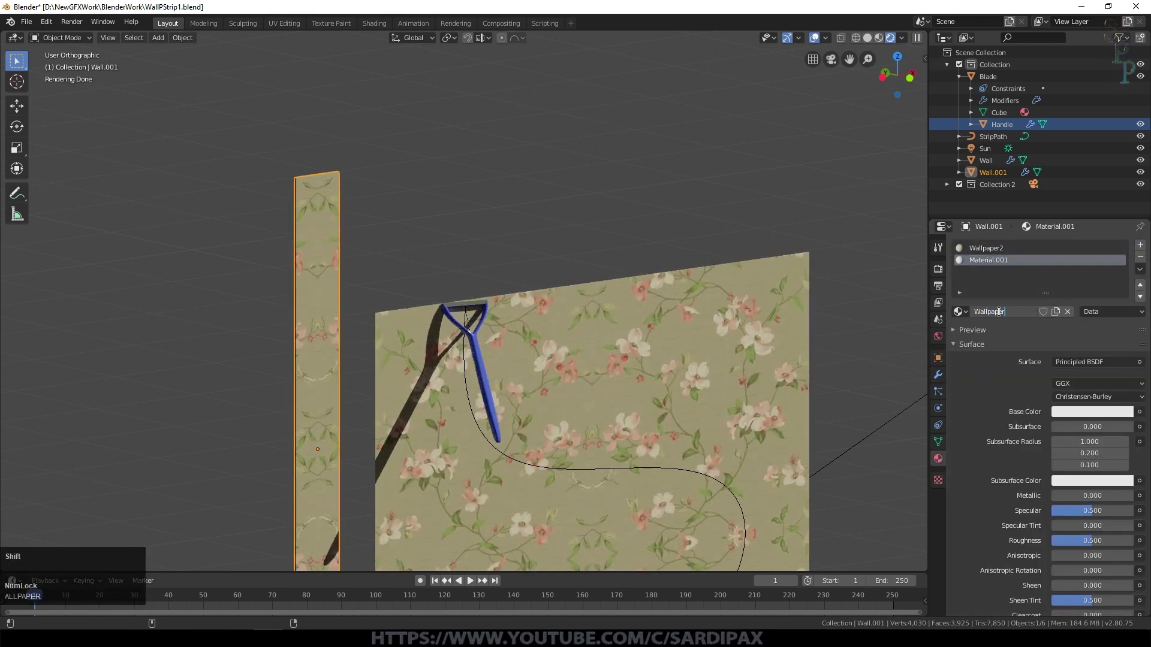
pyautogui.write('Back')
pyautogui.press('Return')
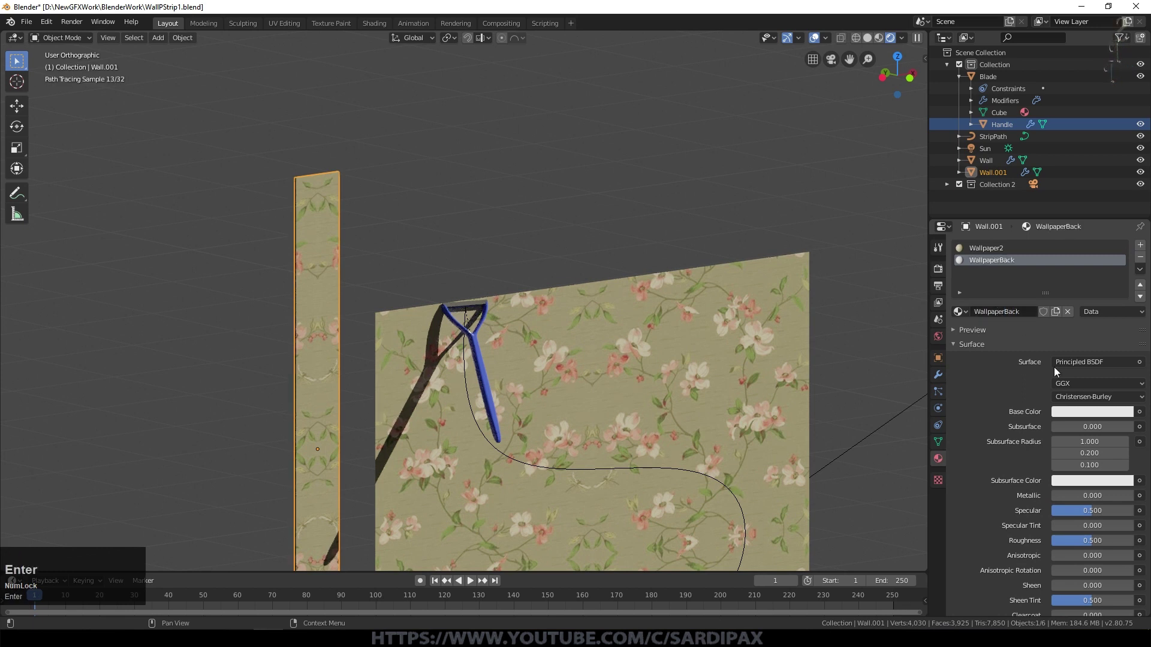
pyautogui.click(1076, 413)
pyautogui.click(1062, 289)
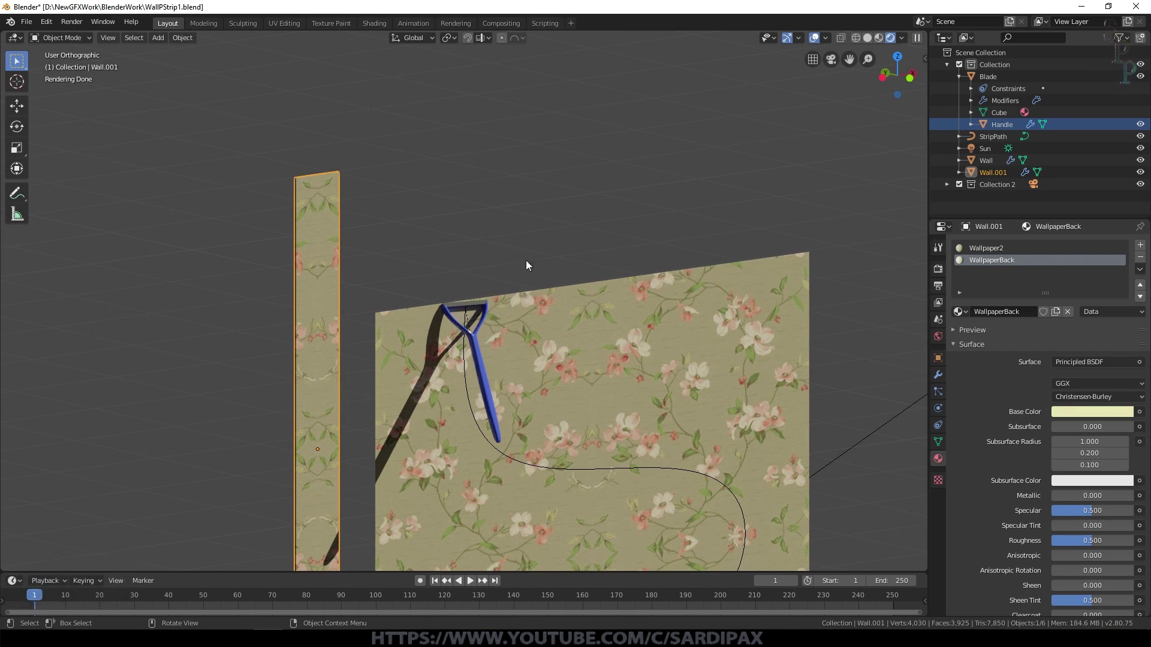
# Step: Set the strip's Solidify thickness to 0.005 m
pyautogui.scroll(1, 468, 210)
pyautogui.moveTo(412, 166); pyautogui.dragTo(418, 237, button='middle')
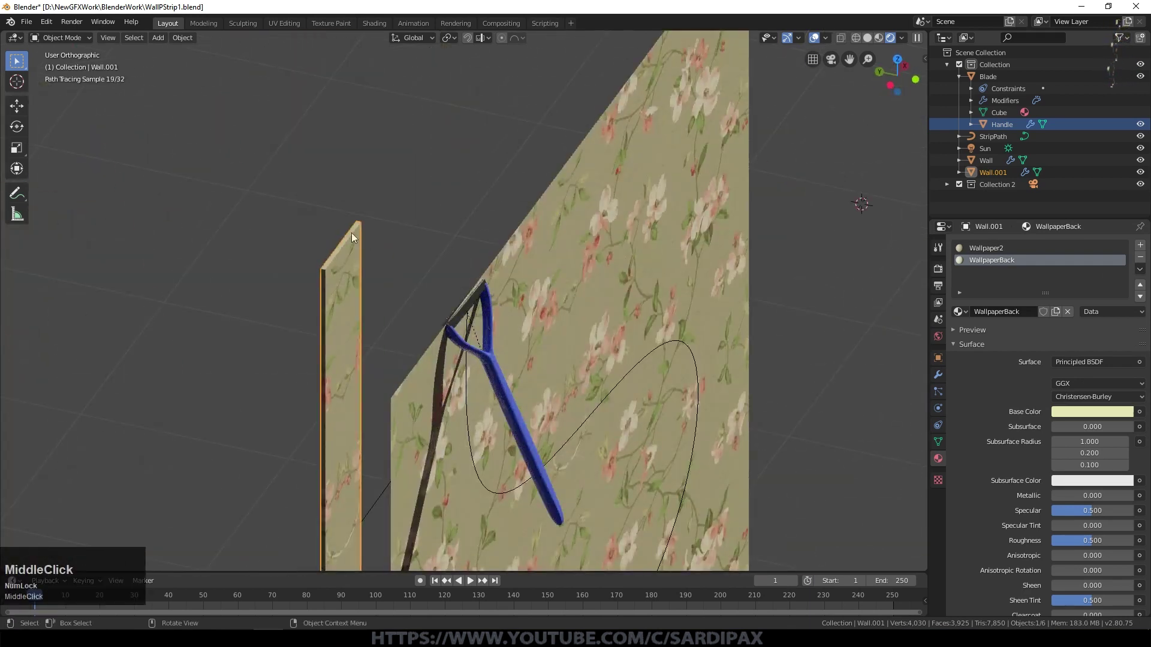
pyautogui.click(938, 375)
pyautogui.click(1005, 357)
pyautogui.write('.005')
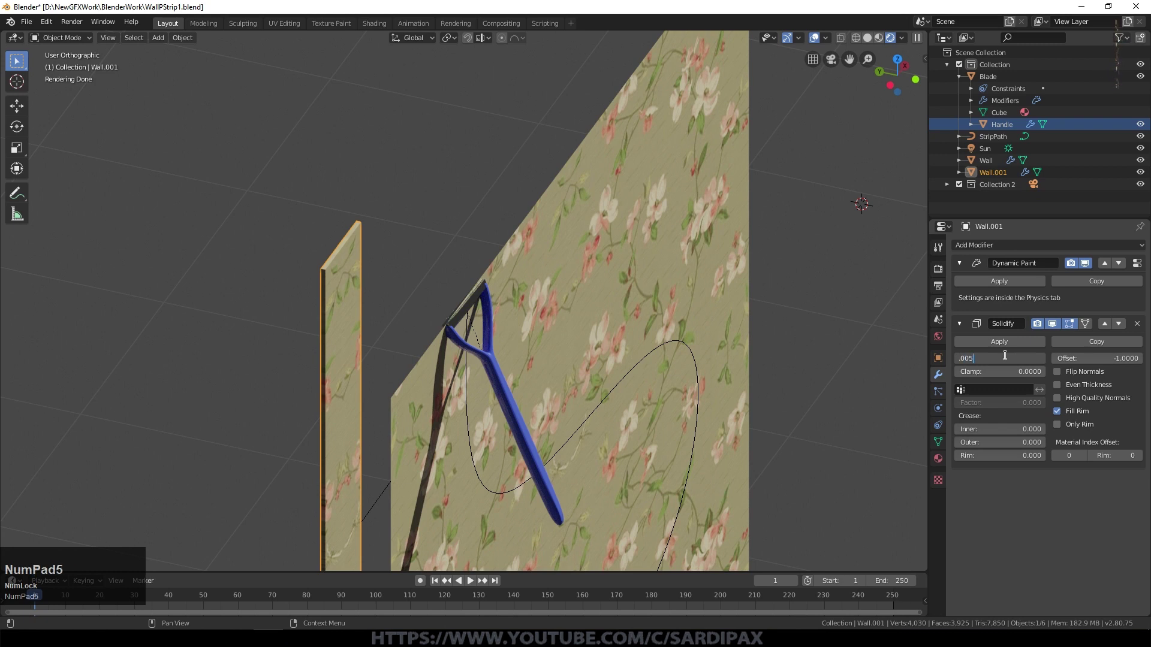
pyautogui.press('KP_Enter')
pyautogui.click(1009, 332)
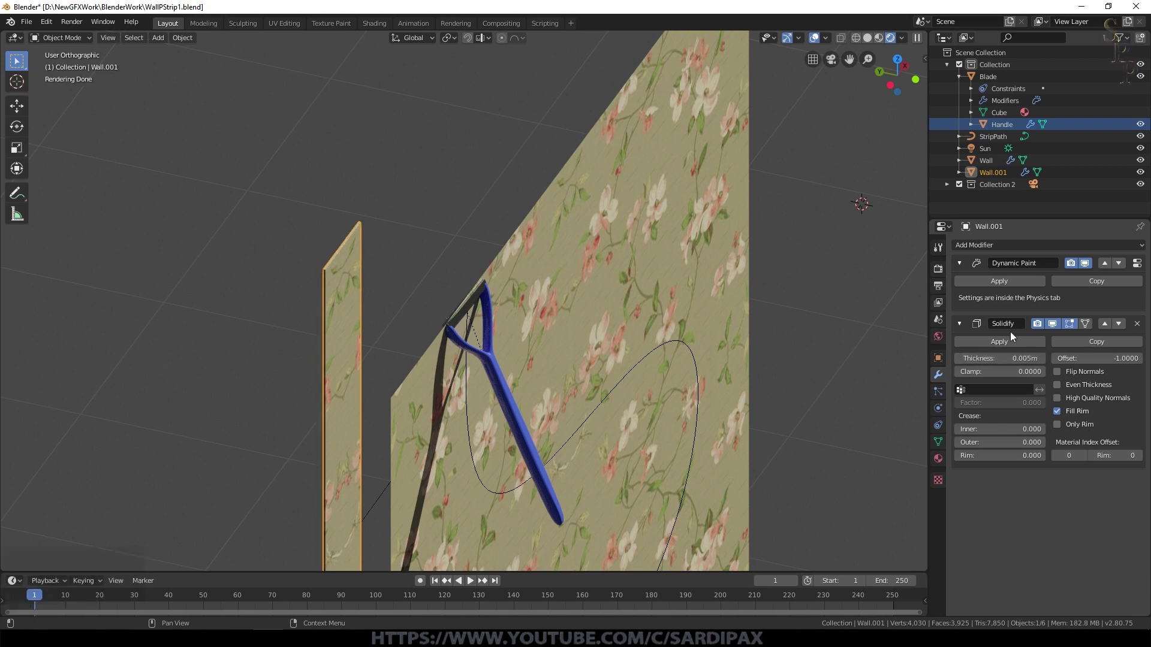
# Step: Set the strip's Solidify thickness to 0.0025 m
pyautogui.click(1019, 359)
pyautogui.write('.0025')
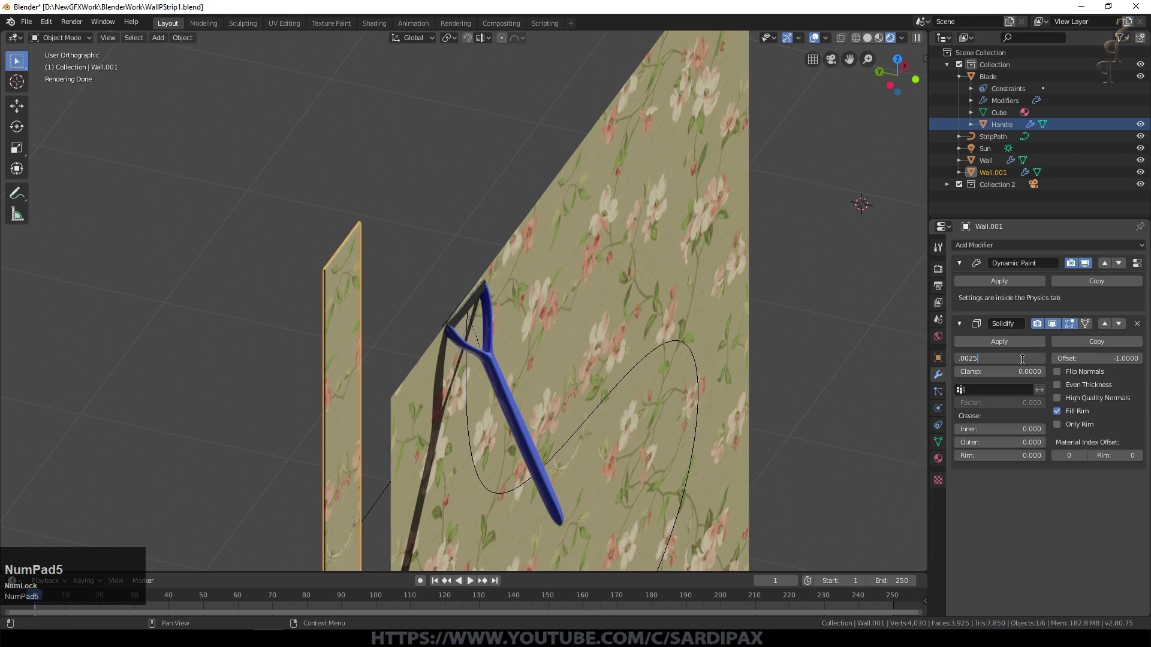
pyautogui.press('KP_Enter')
# Step: Set the Solidify Material Index Offset to 1 so the strip's back uses the WallpaperBack material
pyautogui.moveTo(466, 333); pyautogui.dragTo(281, 303, button='middle')
pyautogui.click(1085, 457)
pyautogui.moveTo(635, 441); pyautogui.dragTo(725, 434, button='middle')
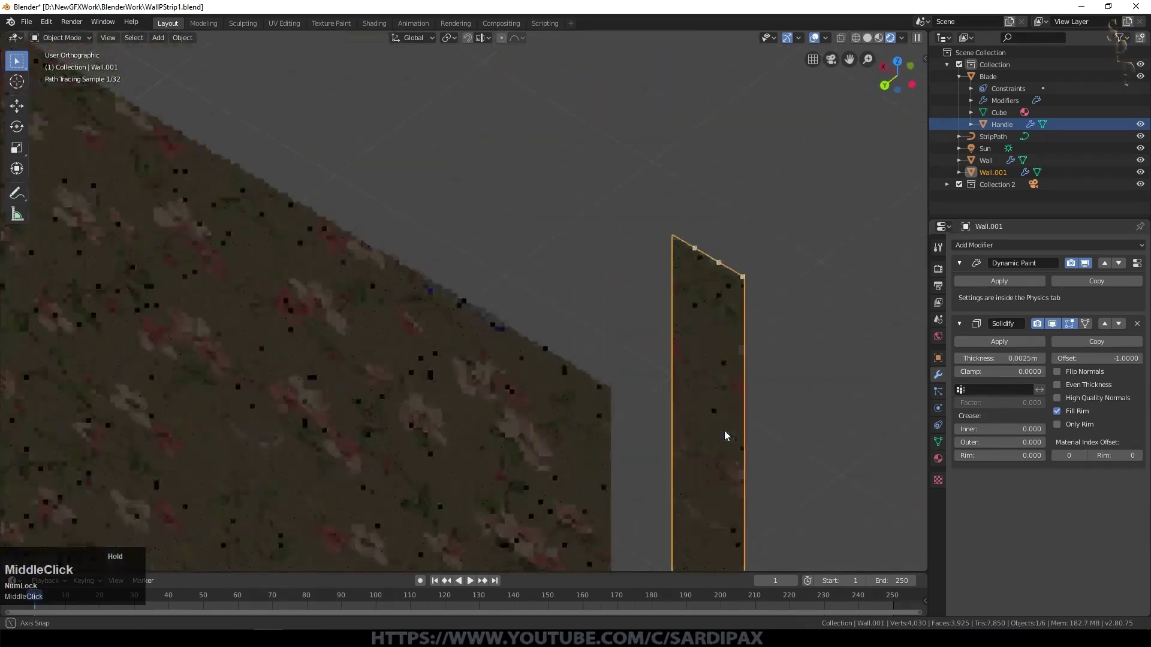
pyautogui.click(1084, 457)
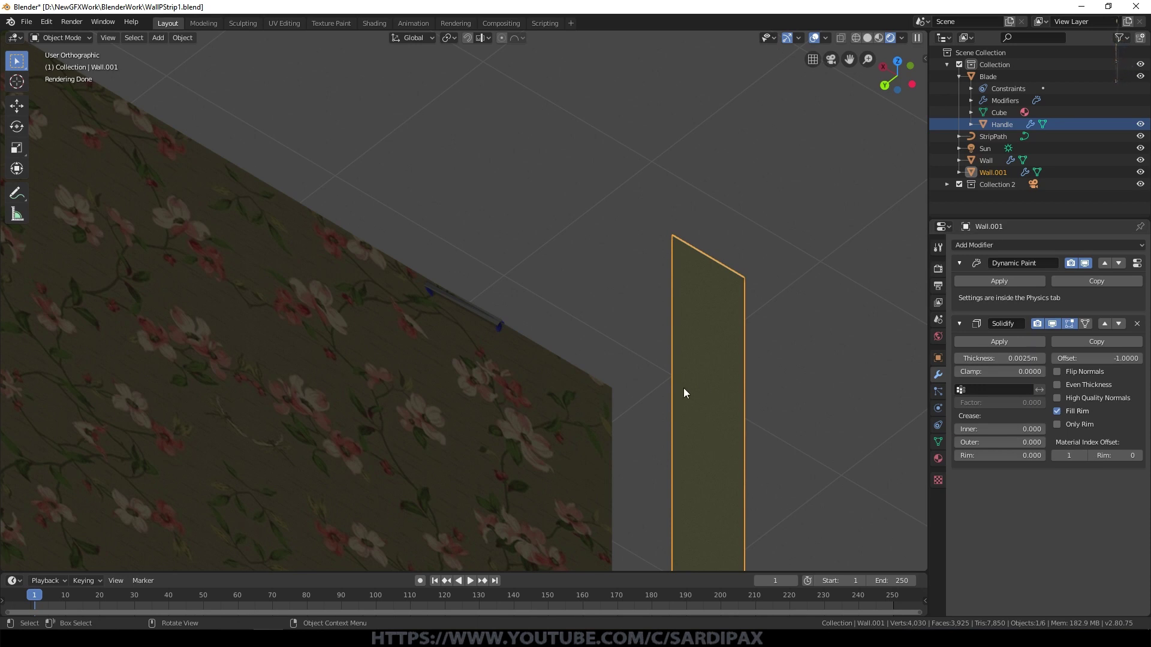
# Step: Rotate the wallpaper strip 90° about the global X axis
pyautogui.moveTo(684, 387); pyautogui.dragTo(725, 432, button='middle')
pyautogui.press('r')
pyautogui.press('x')
pyautogui.press('KP_9')
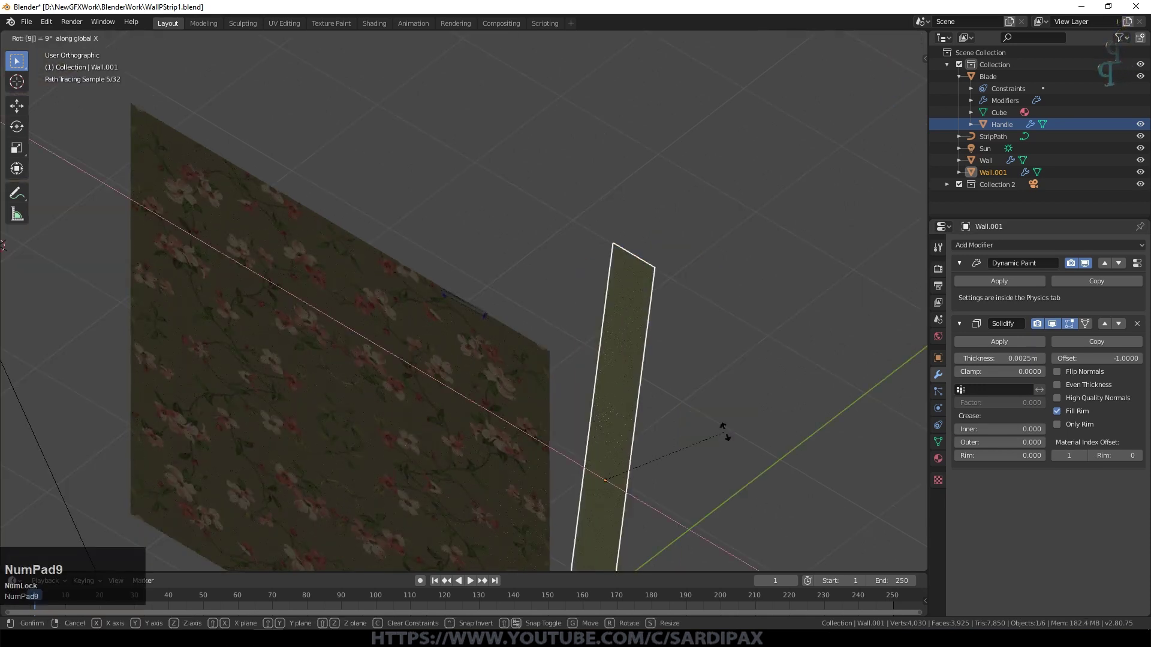
pyautogui.press('KP_0')
pyautogui.press('KP_Enter')
# Step: Move the strip about 1.46 m in X and 2.16 m in Y to align its end with the blade, and save the file
pyautogui.moveTo(730, 391); pyautogui.dragTo(620, 268, button='middle')
pyautogui.press('KP_7')
pyautogui.scroll(-2, 603, 315)
pyautogui.press('g')
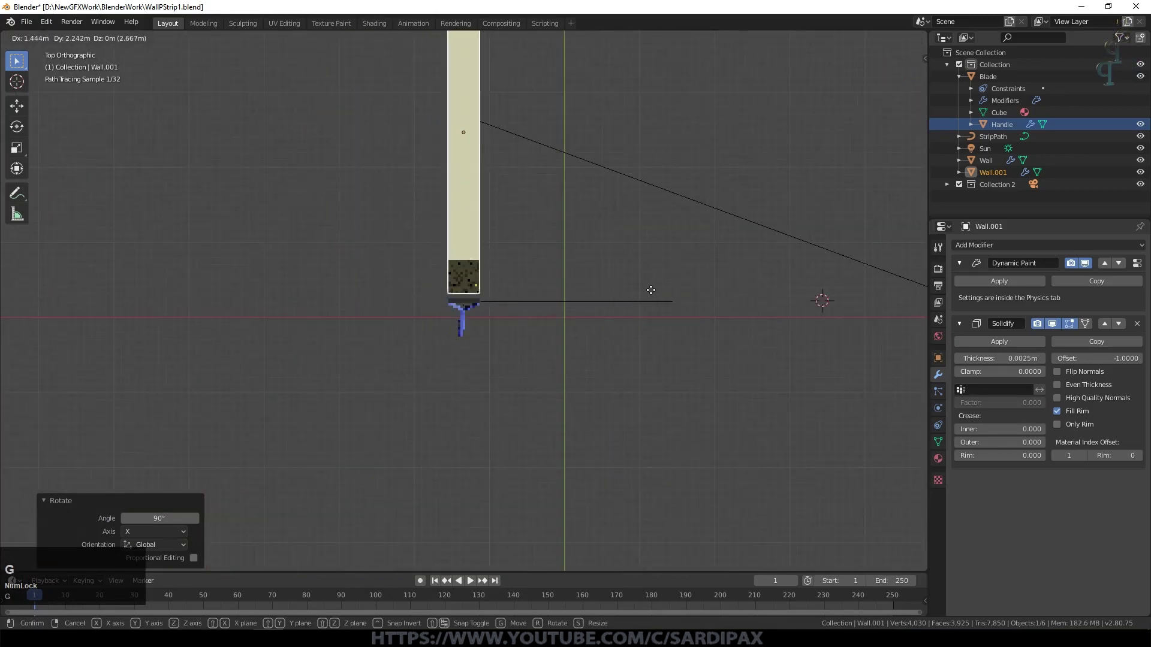
pyautogui.click(652, 304)
pyautogui.hotkey('ctrl', 's')
# Step: Switch the viewport to material preview shading and raise the strip about 0.983 m in Z to the blade's height
pyautogui.moveTo(653, 303); pyautogui.dragTo(906, 33, button='middle')
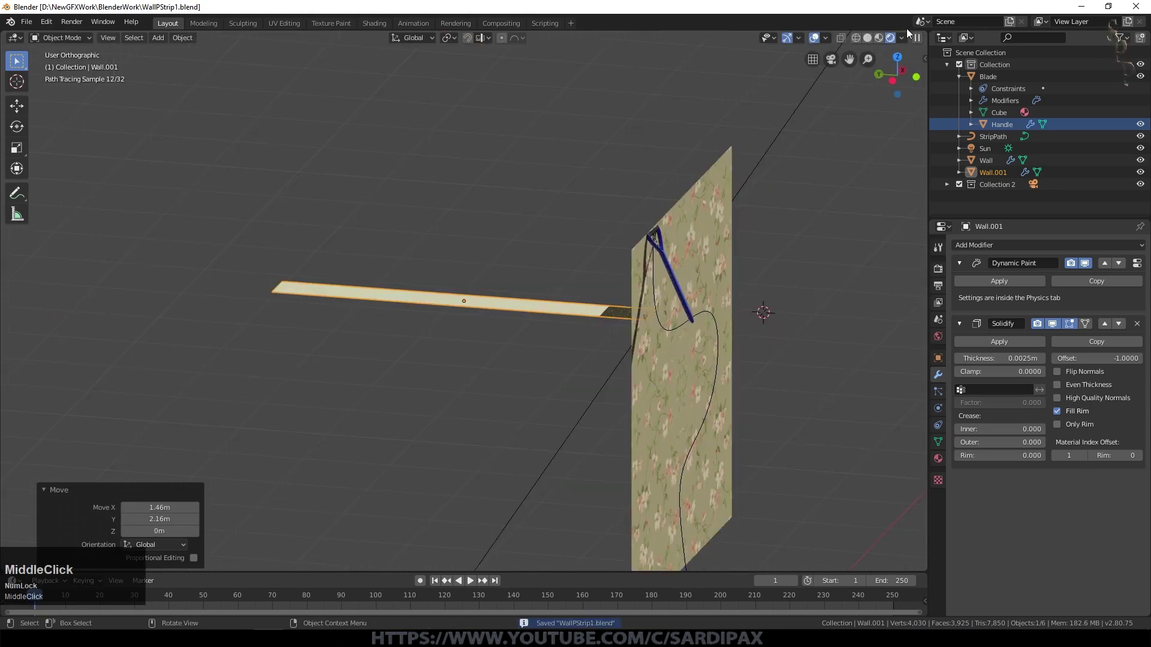
pyautogui.click(878, 37)
pyautogui.moveTo(810, 161)
pyautogui.mouseDown(button='middle')
pyautogui.moveTo(682, 380)
pyautogui.moveTo(718, 412)
pyautogui.moveTo(696, 399)
pyautogui.mouseUp(button='middle')
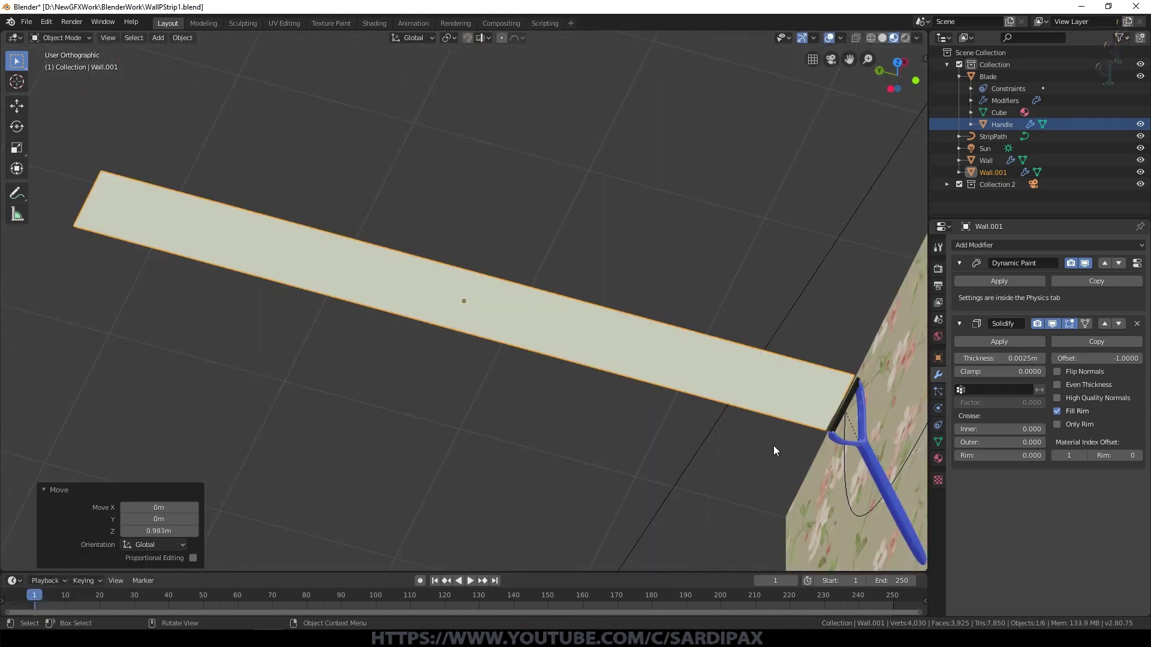
pyautogui.moveTo(712, 435); pyautogui.dragTo(552, 382, button='middle')
# Step: Select the blade, play the stripping animation briefly to examine the blade's motion, and return to frame 1
pyautogui.click(543, 346)
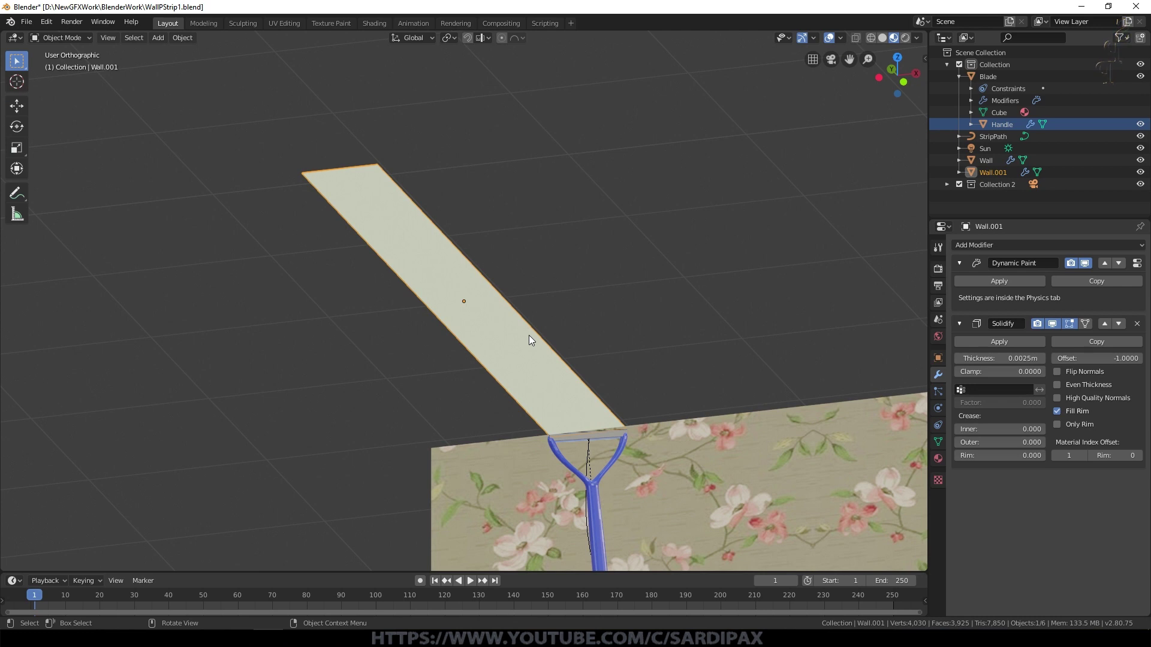
pyautogui.click(587, 438)
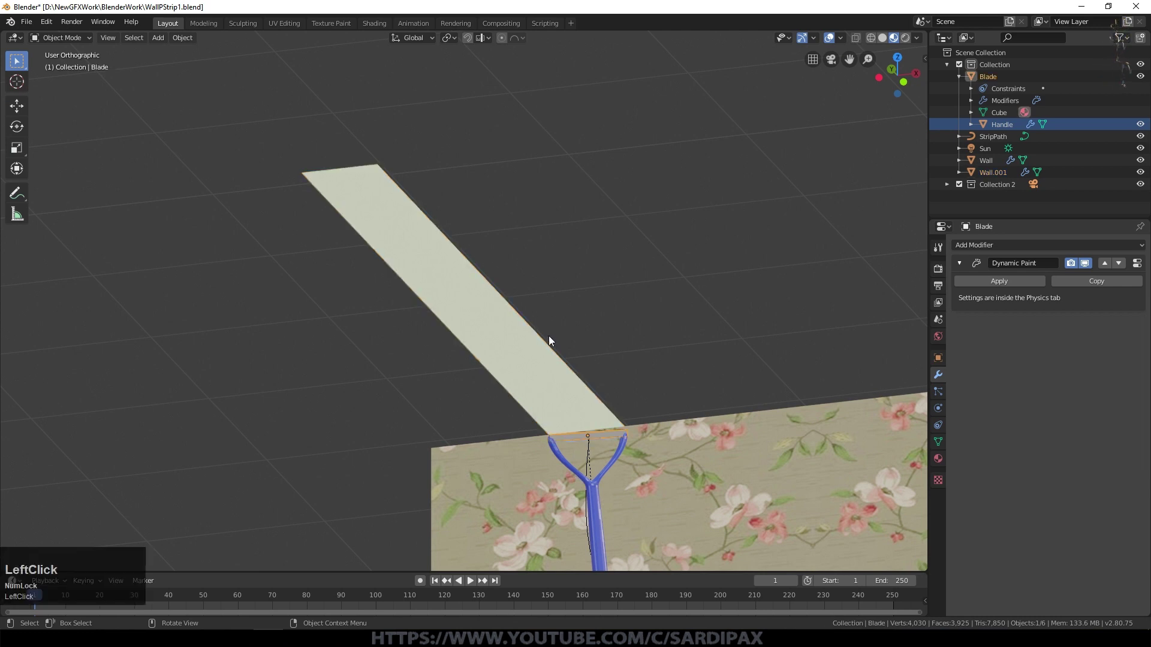
pyautogui.scroll(-2, 474, 527)
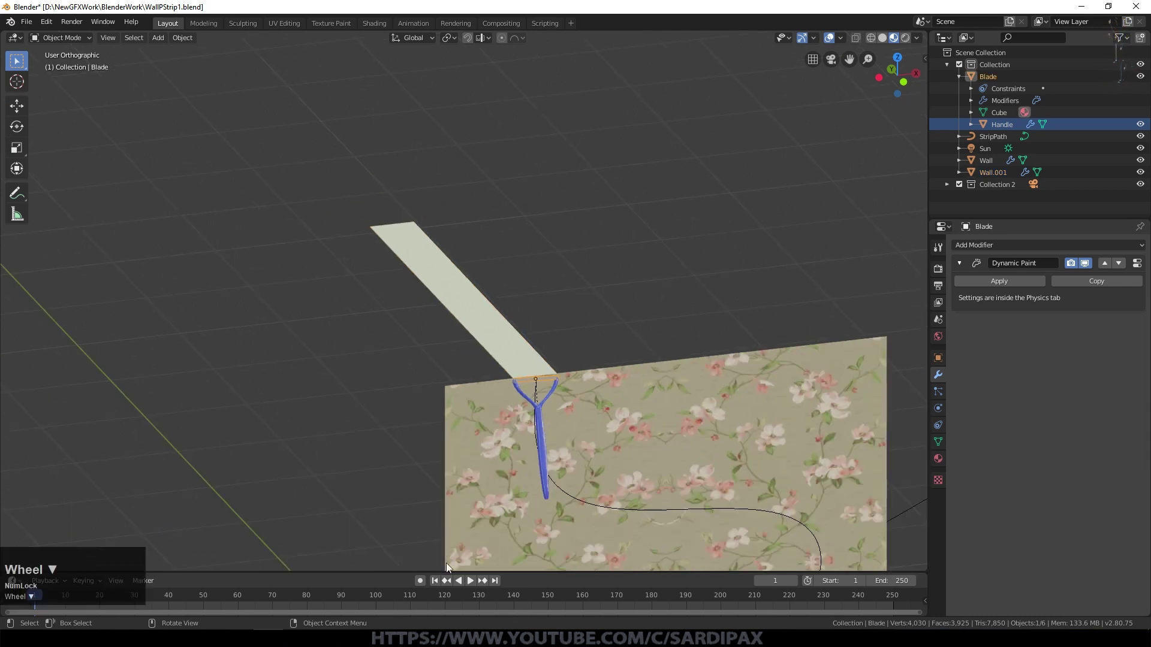
pyautogui.click(470, 581)
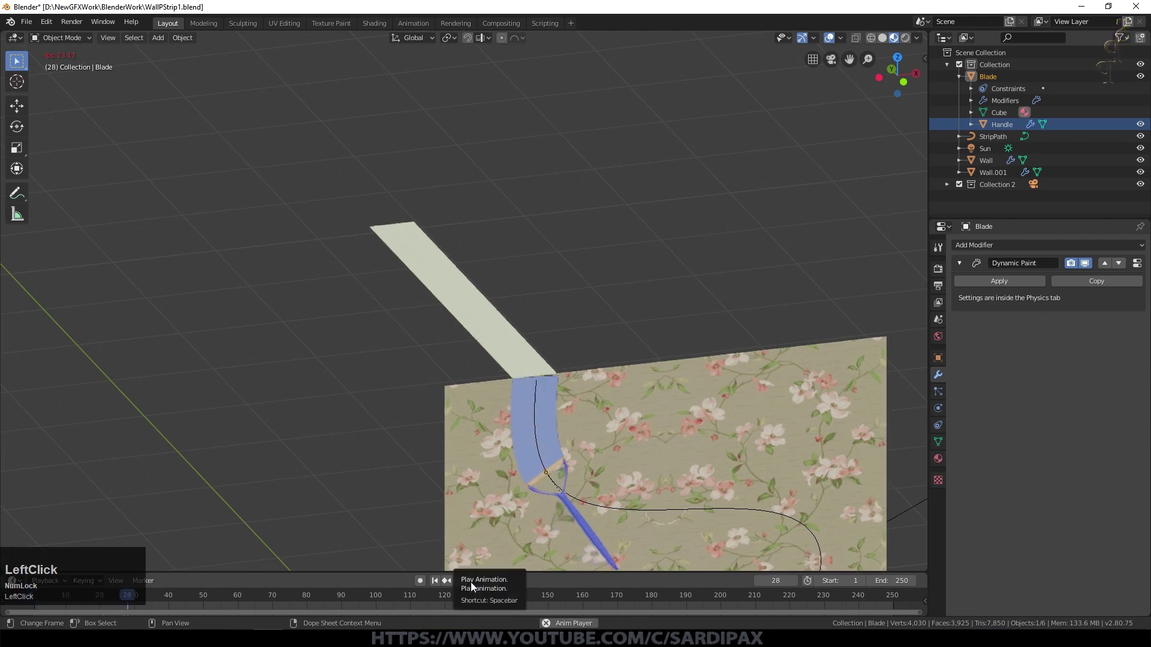
pyautogui.click(434, 581)
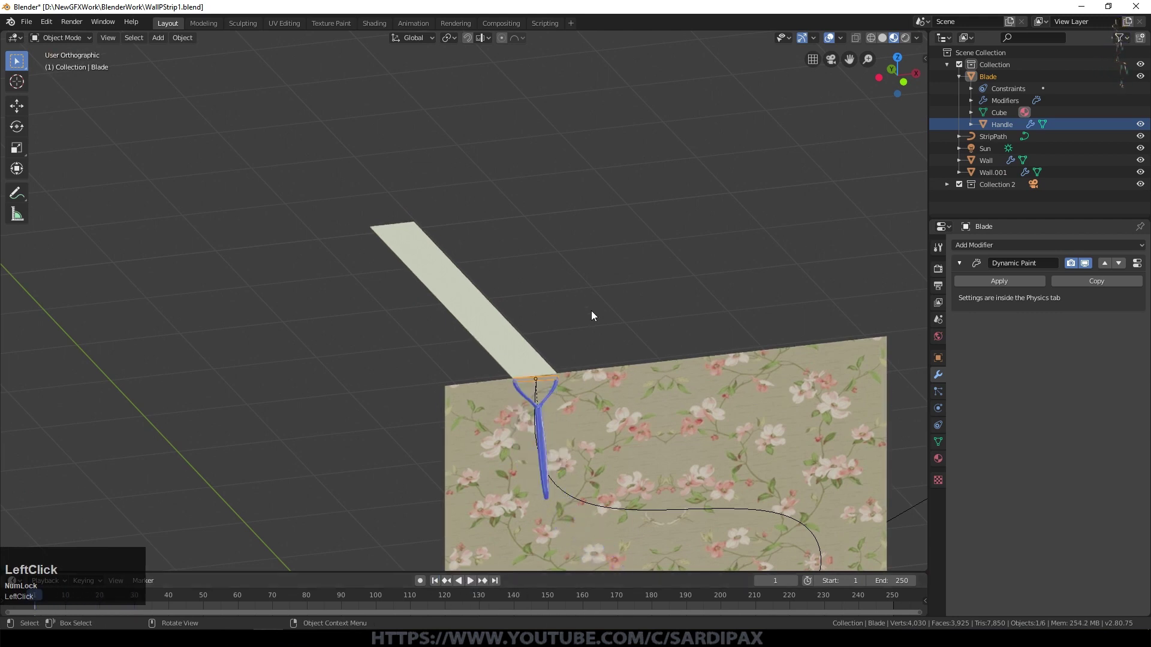
pyautogui.click(646, 377)
# Step: Add a Copy Rotation constraint to the strip with Blade as target, copying only the Y axis
pyautogui.scroll(2, 638, 379)
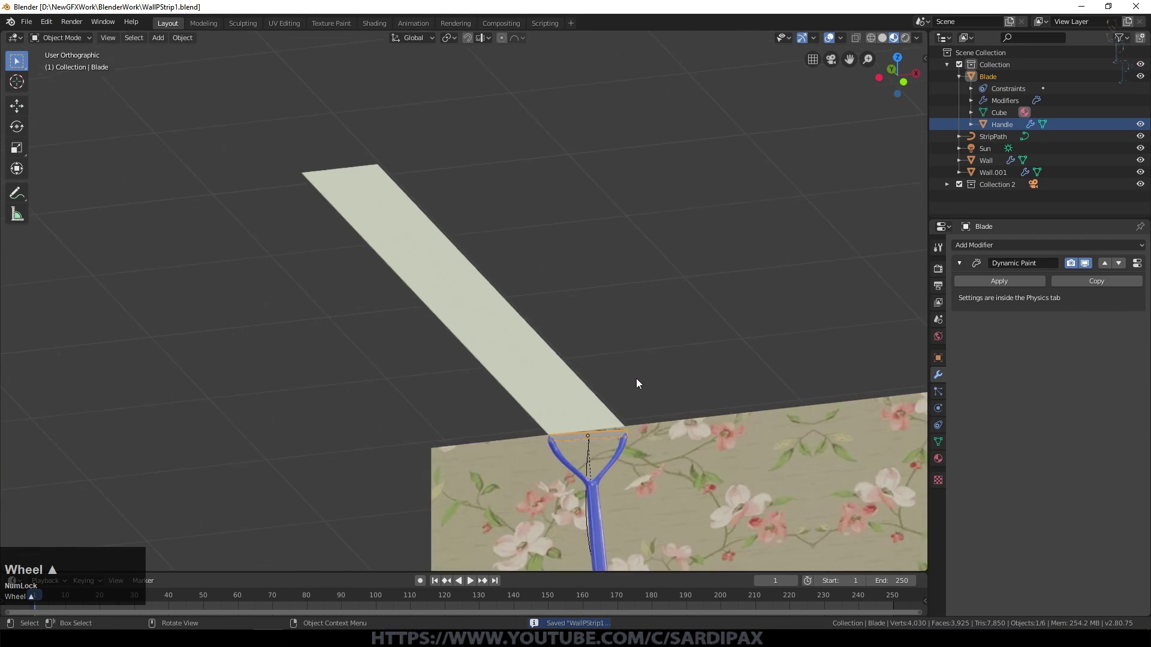
pyautogui.click(539, 396)
pyautogui.click(938, 425)
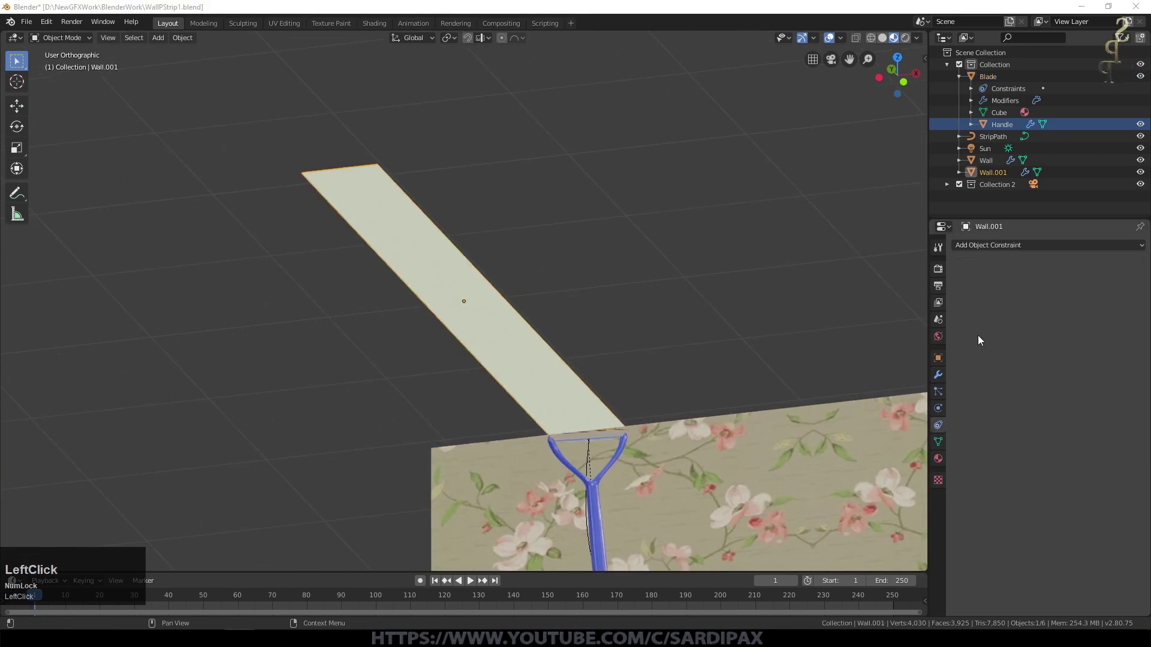
pyautogui.click(998, 246)
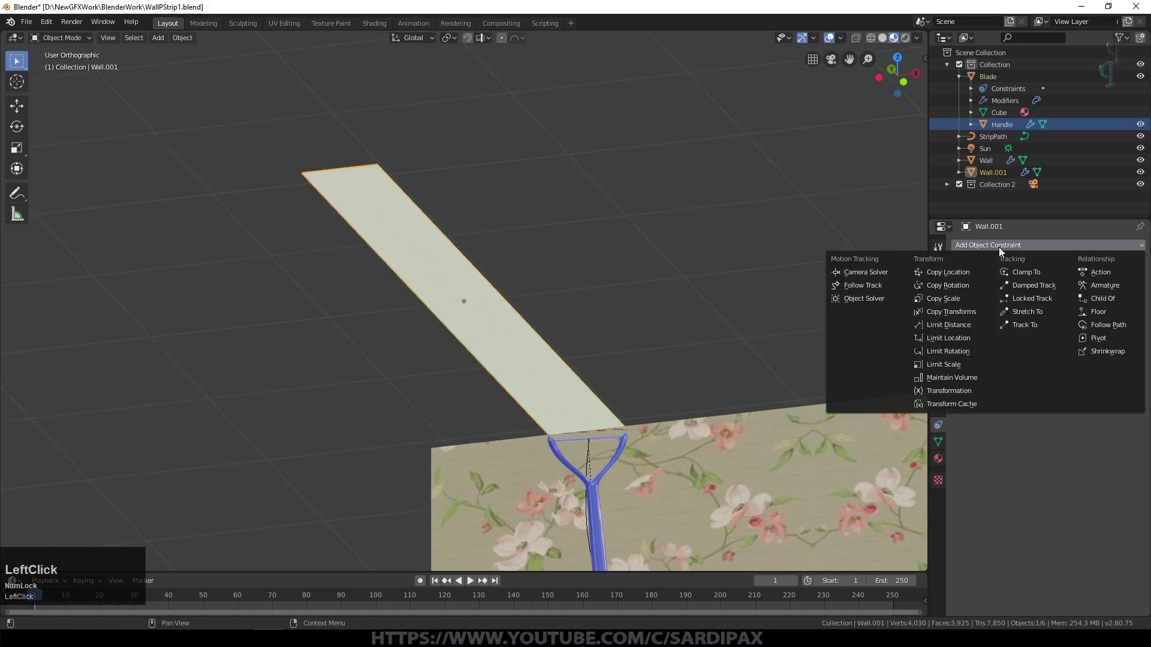
pyautogui.click(960, 286)
pyautogui.click(1022, 287)
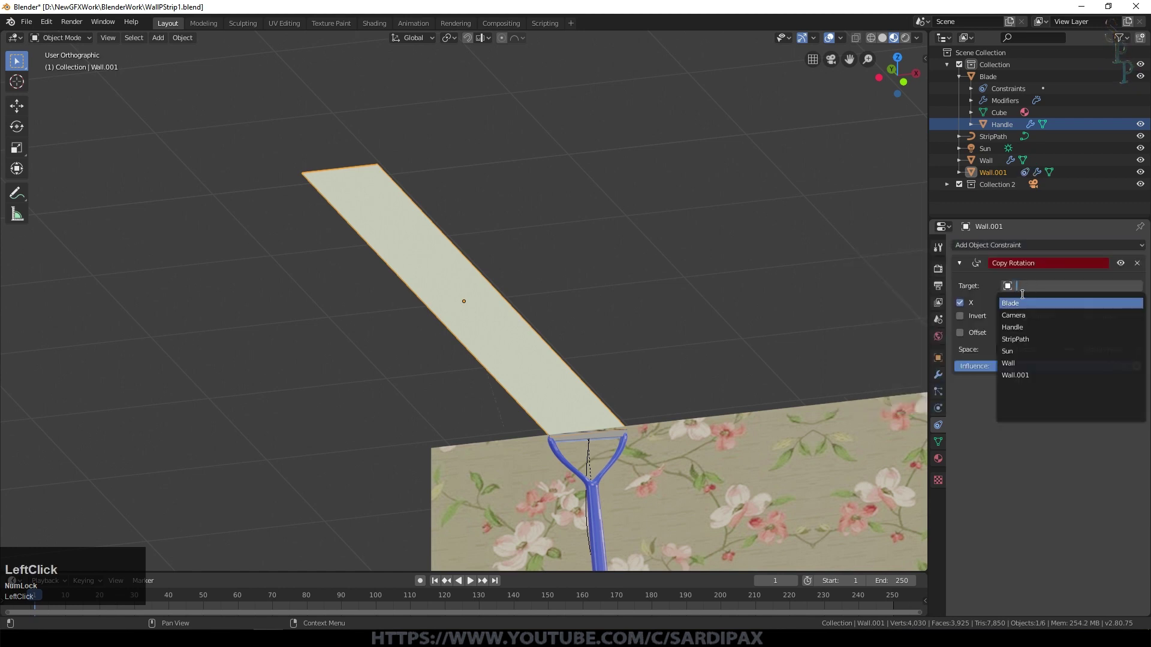
pyautogui.click(1011, 304)
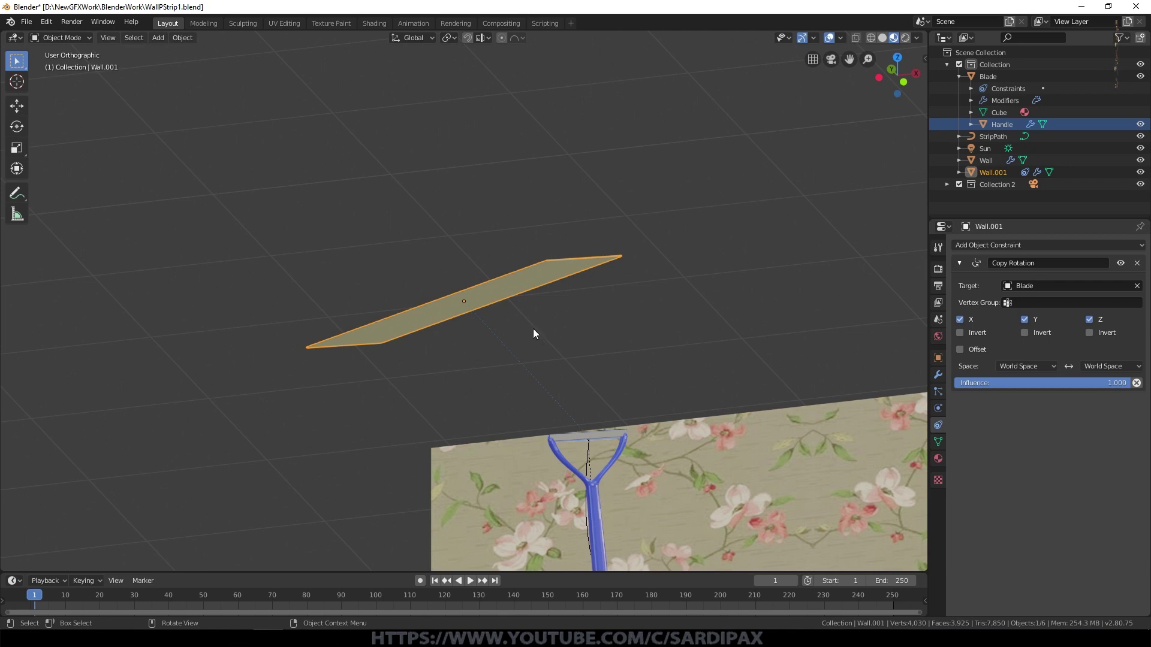
pyautogui.click(961, 320)
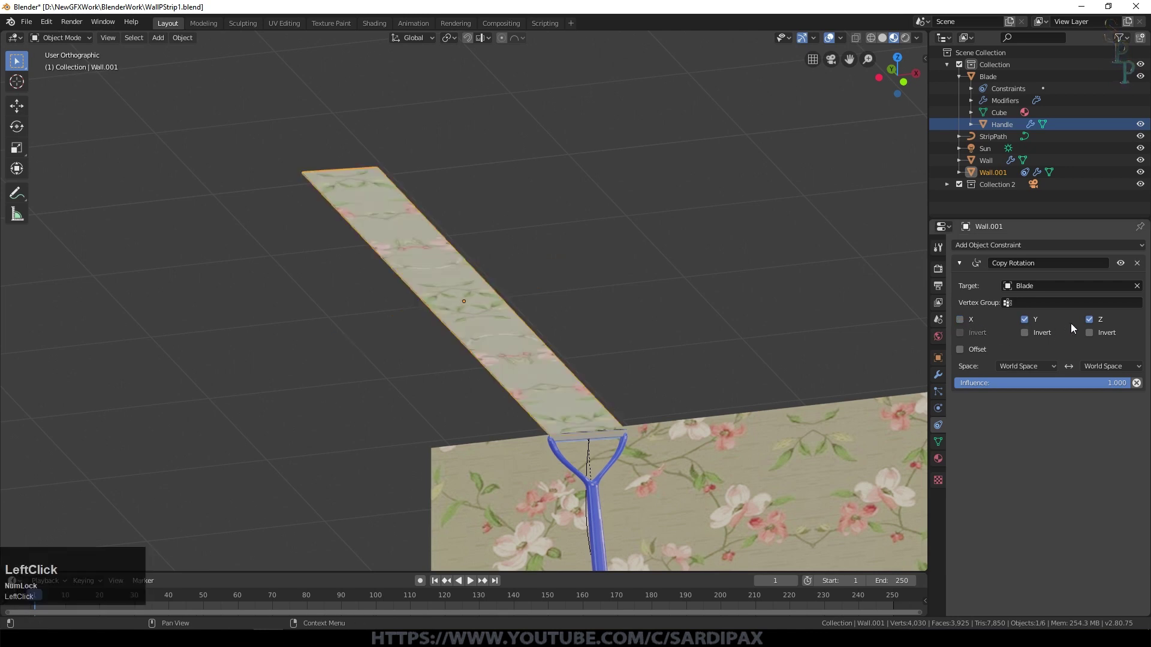
pyautogui.click(1096, 319)
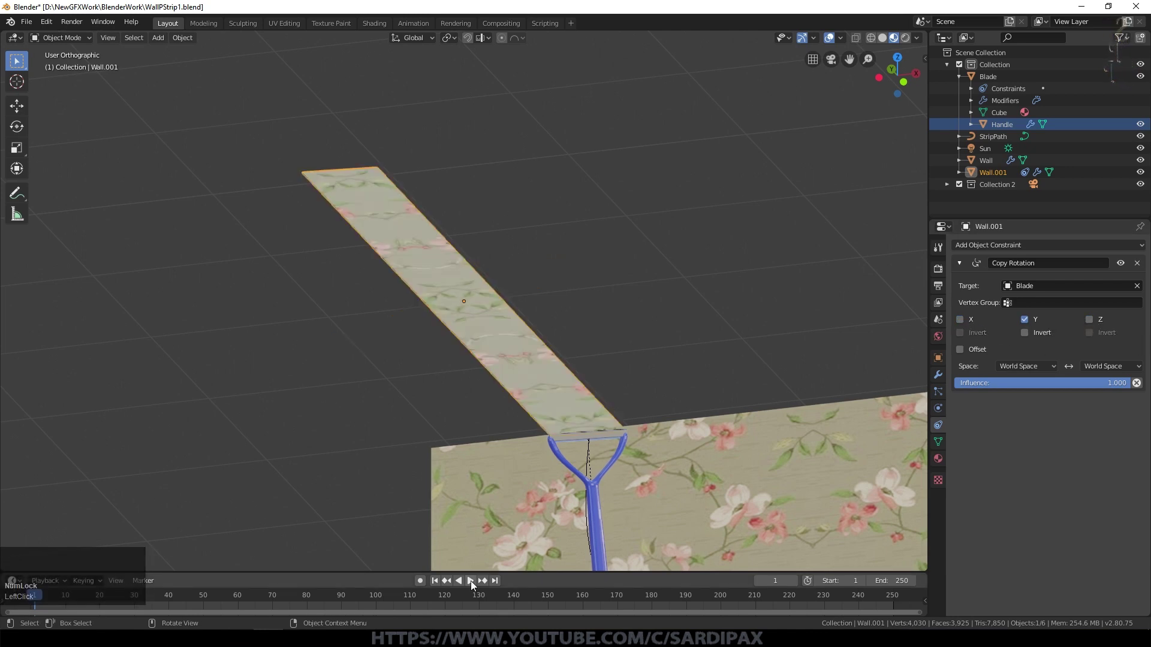
# Step: Play the animation to check how the strip turns with the blade, and return to frame 1
pyautogui.click(470, 581)
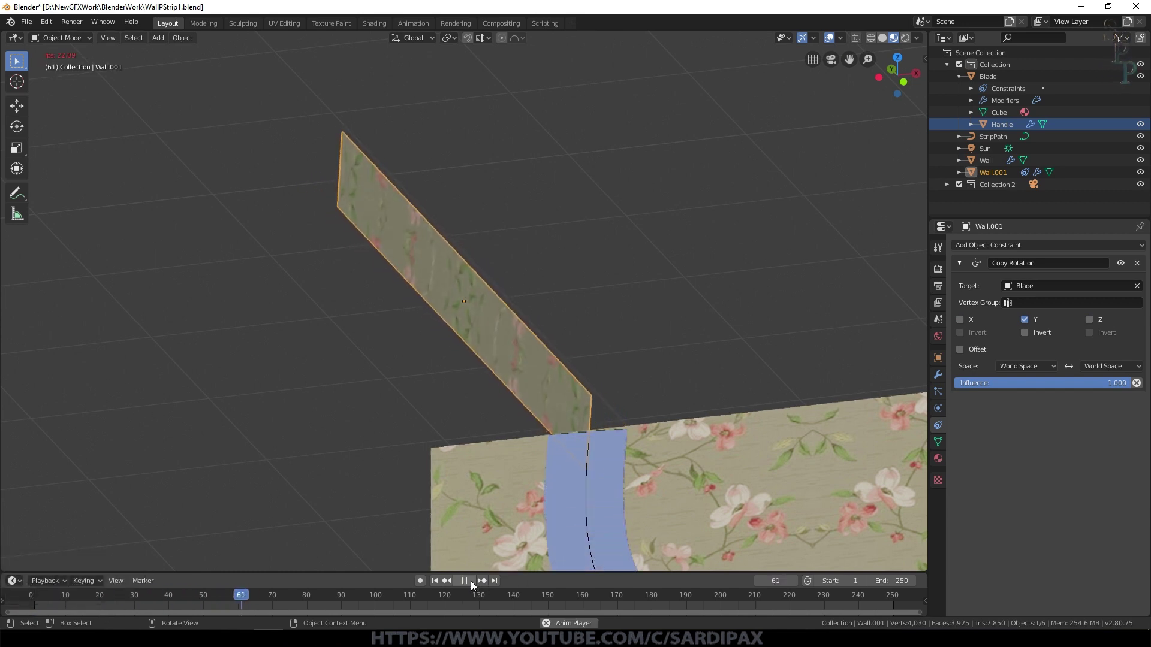
pyautogui.scroll(-3, 616, 401)
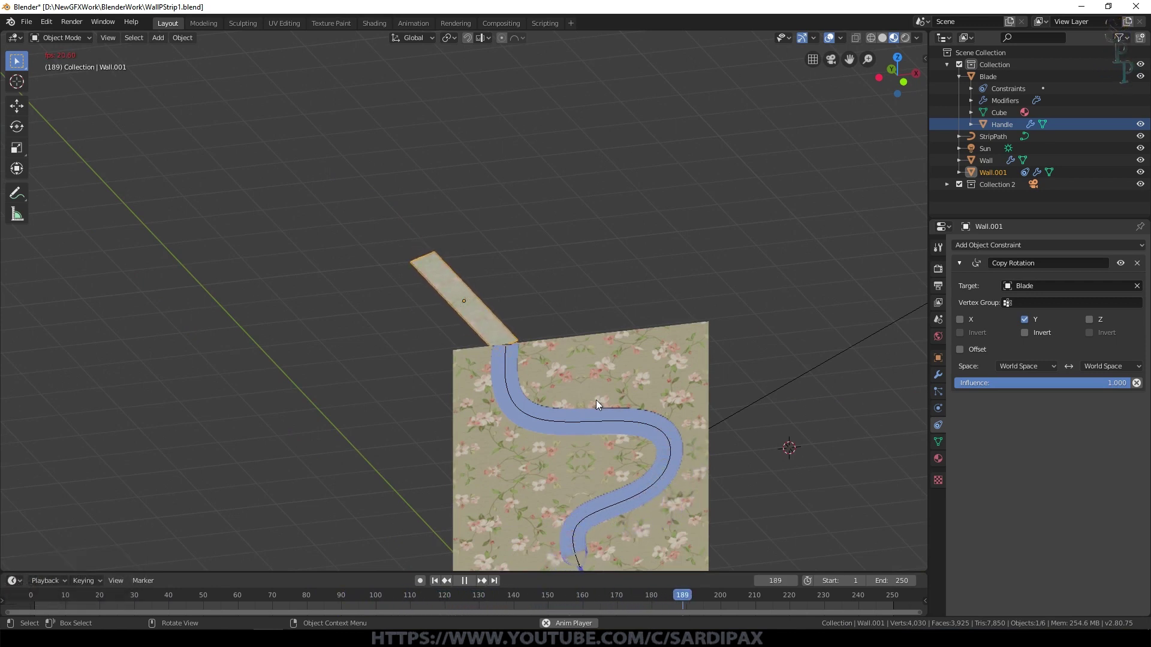
pyautogui.click(465, 581)
pyautogui.click(436, 580)
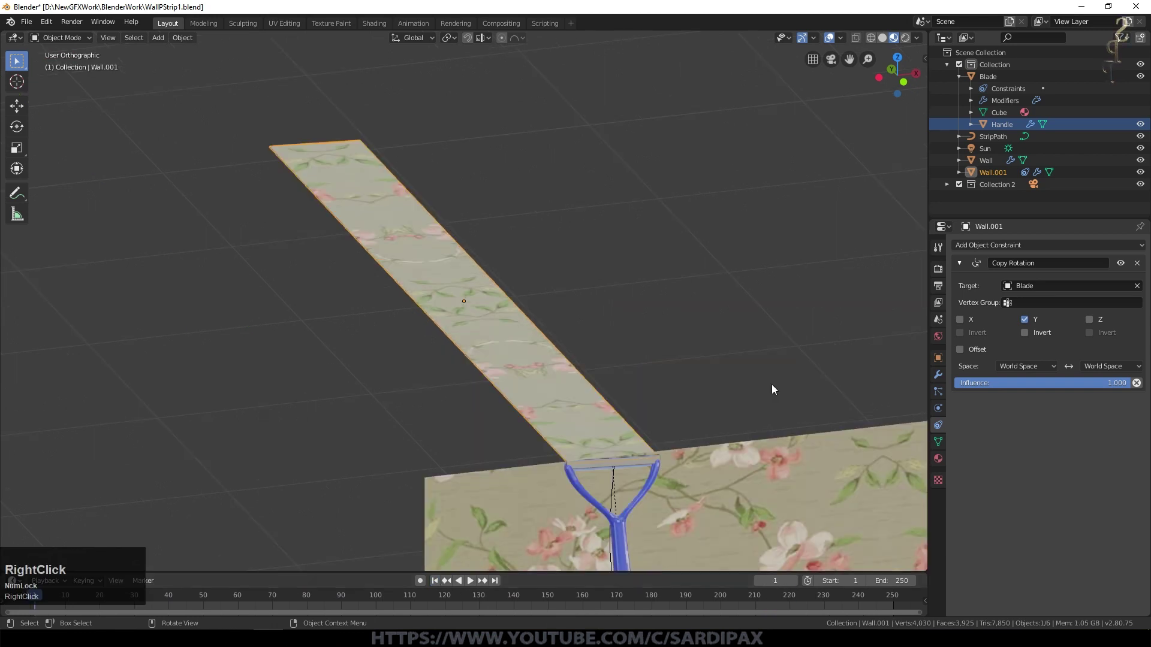
# Step: Rotate the strip's entire mesh 180° about the global Y axis in Edit Mode, flipping its faces over
pyautogui.press('Tab')
pyautogui.press('a')
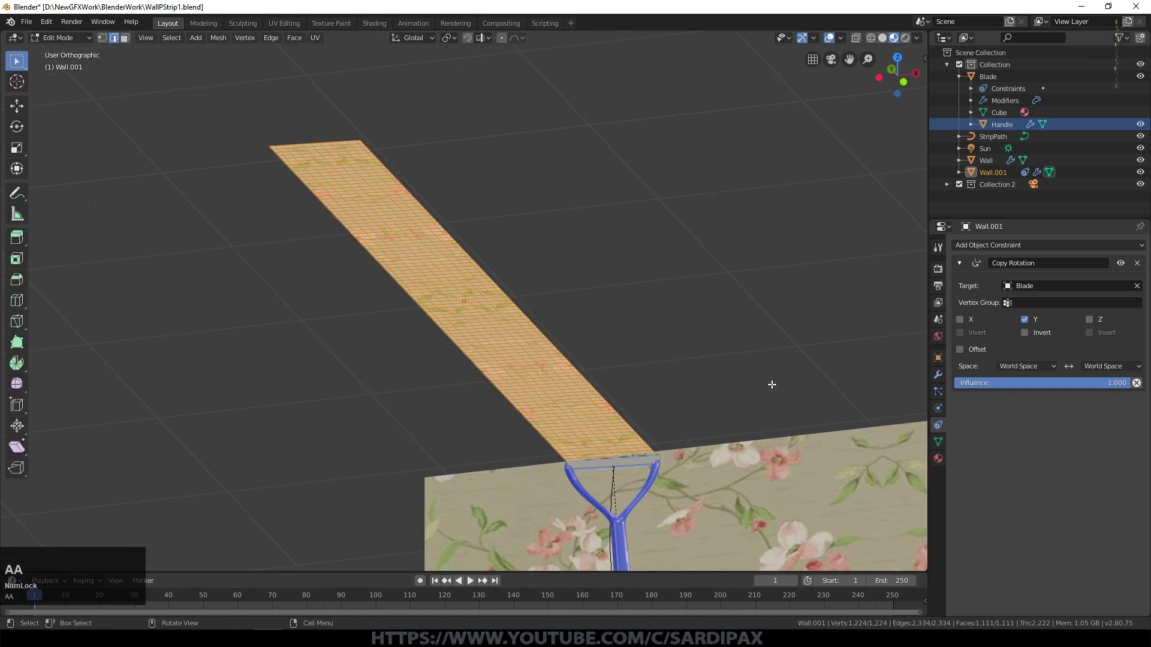
pyautogui.press('r')
pyautogui.write('y')
pyautogui.write('180')
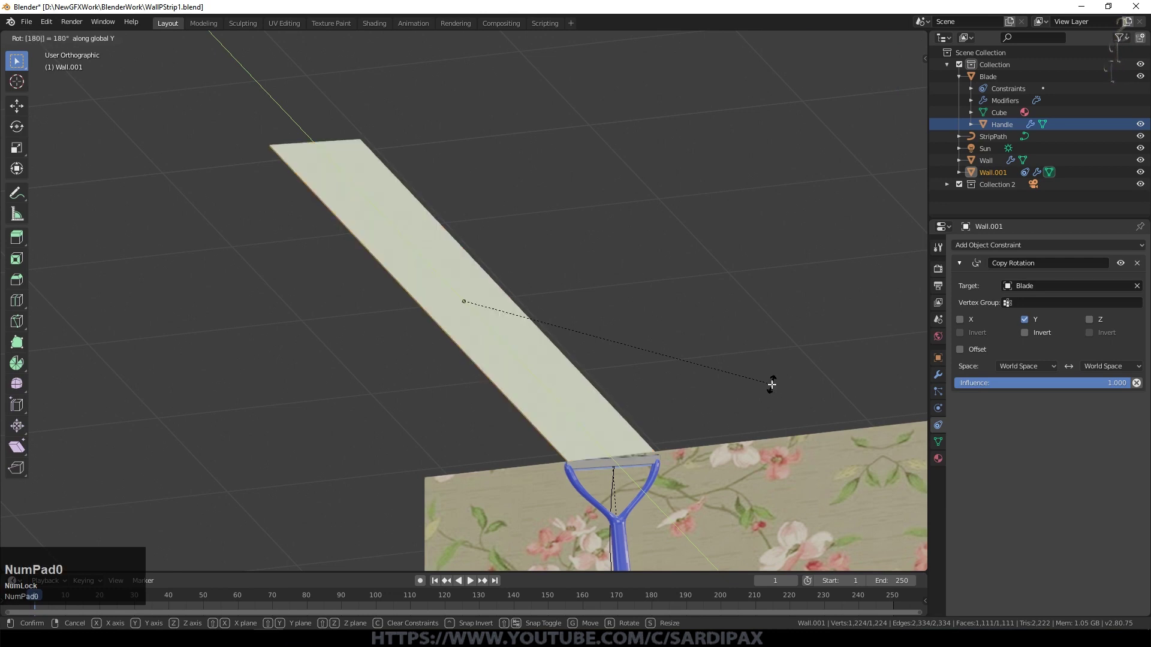
pyautogui.press('KP_Enter')
pyautogui.press('Tab')
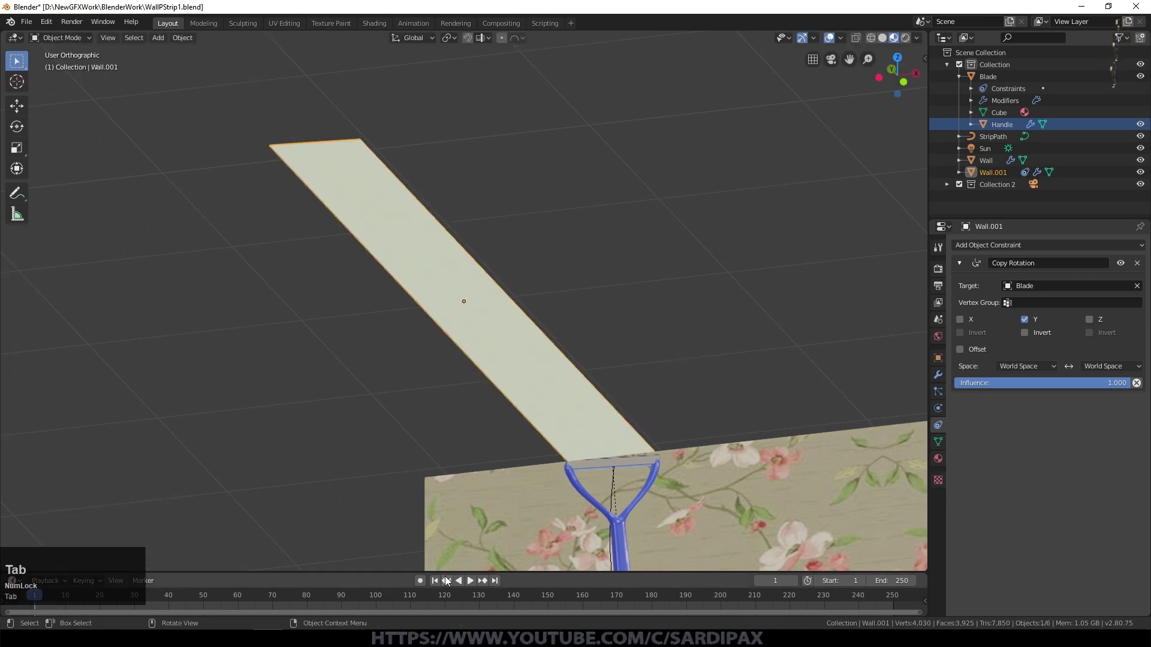
# Step: Replay the animation with the flipped strip, examine its rotation from several angles, and return to frame 1
pyautogui.click(471, 583)
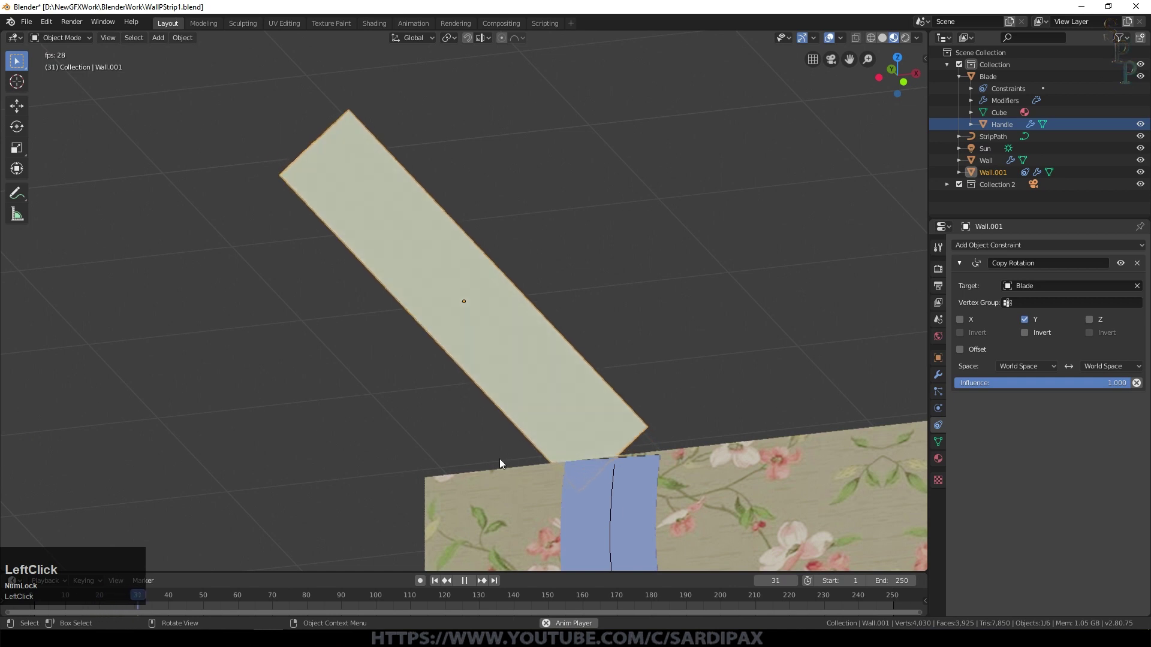
pyautogui.scroll(-3, 522, 491)
pyautogui.moveTo(725, 479); pyautogui.dragTo(590, 495, button='middle')
pyautogui.scroll(-2, 589, 436)
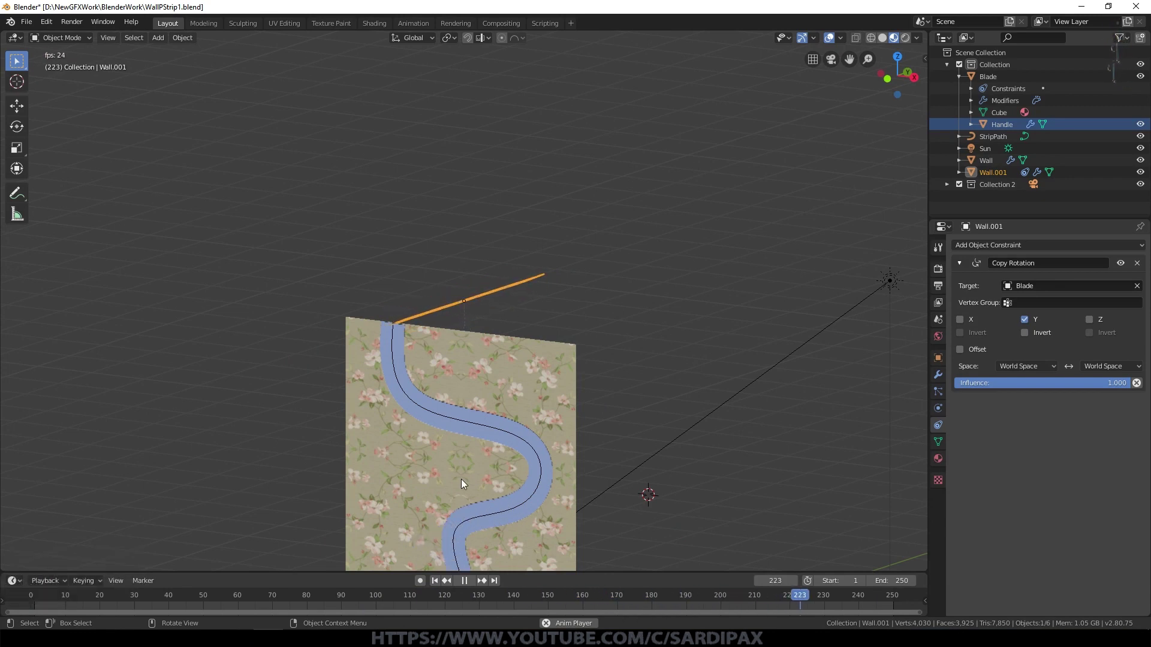
pyautogui.click(464, 581)
pyautogui.click(435, 580)
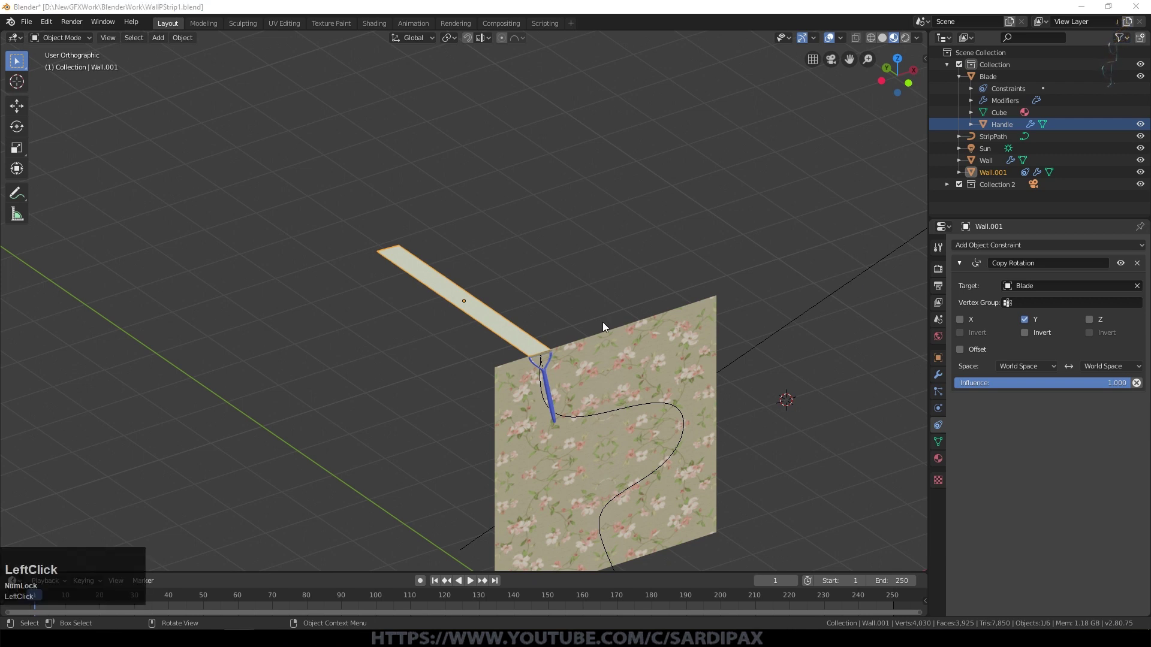
# Step: Add a Path curve and rotate it -90° about the global Z axis
pyautogui.moveTo(602, 322); pyautogui.dragTo(620, 322, button='middle')
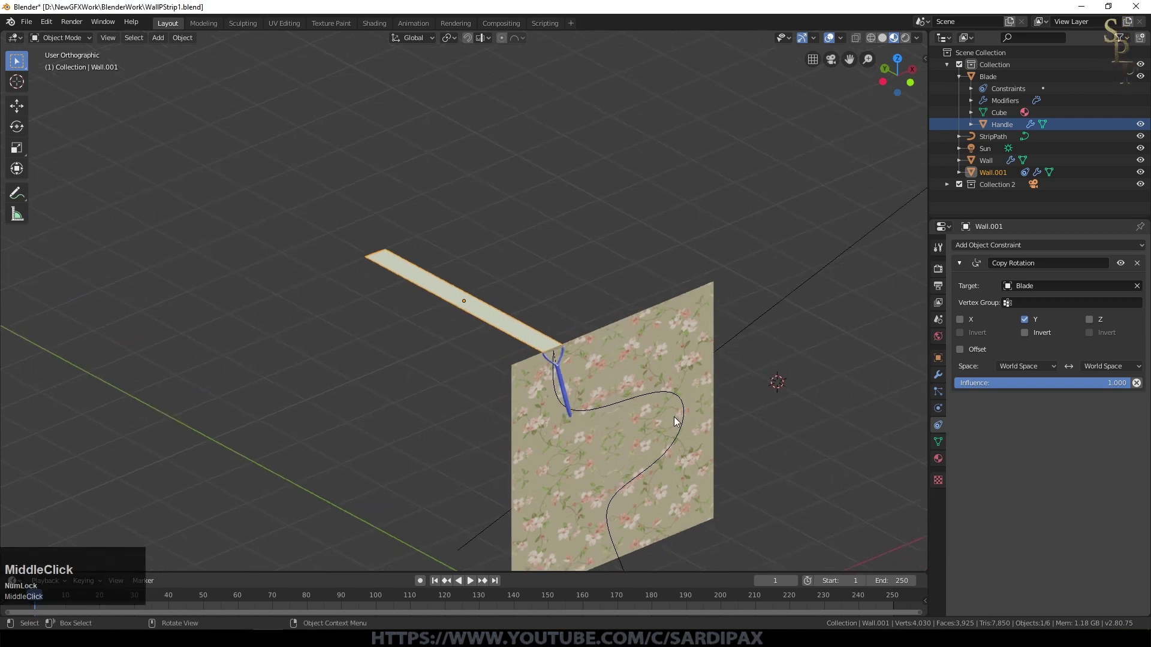
pyautogui.hotkey('shift', 'a')
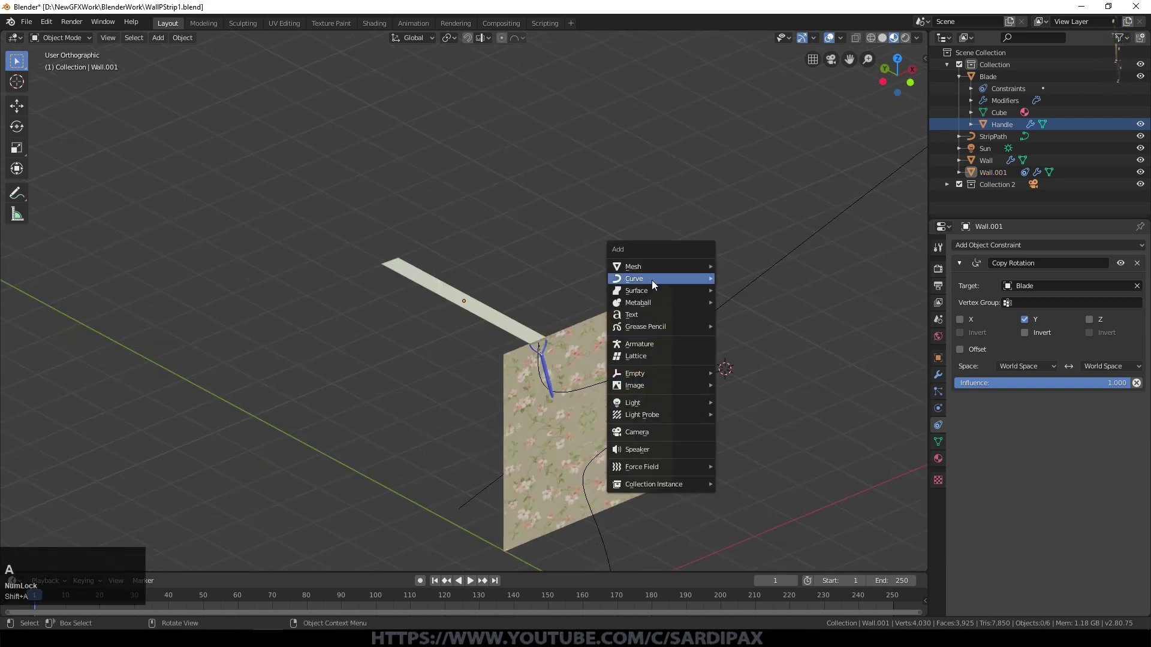
pyautogui.moveTo(652, 279)
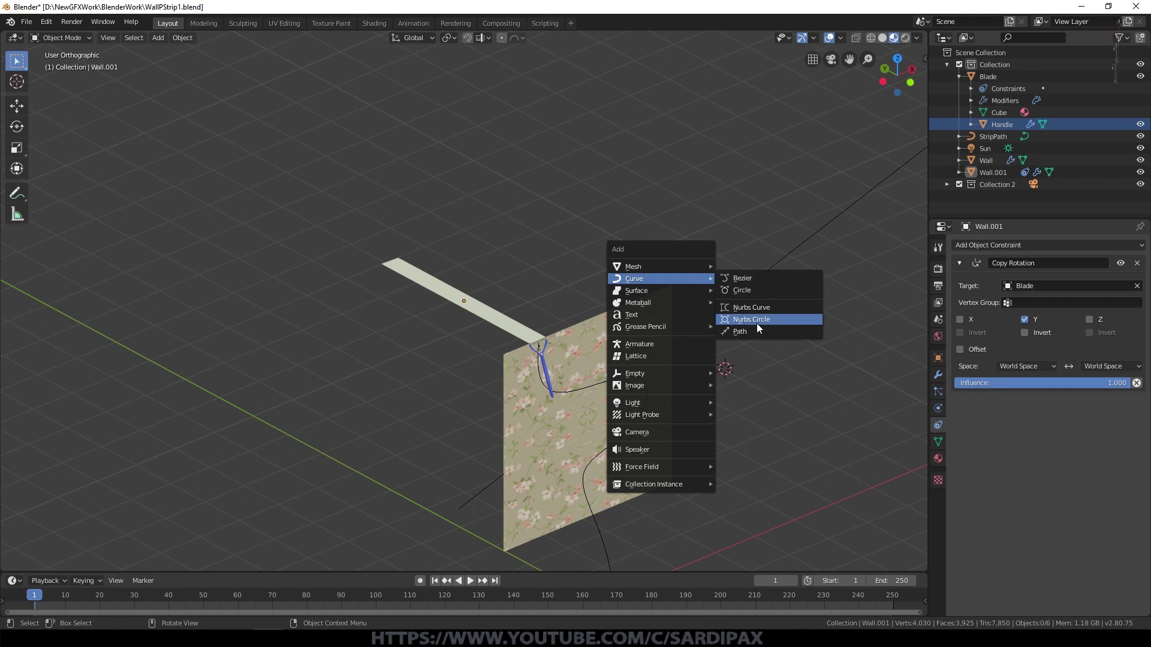
pyautogui.click(757, 328)
pyautogui.write('rz')
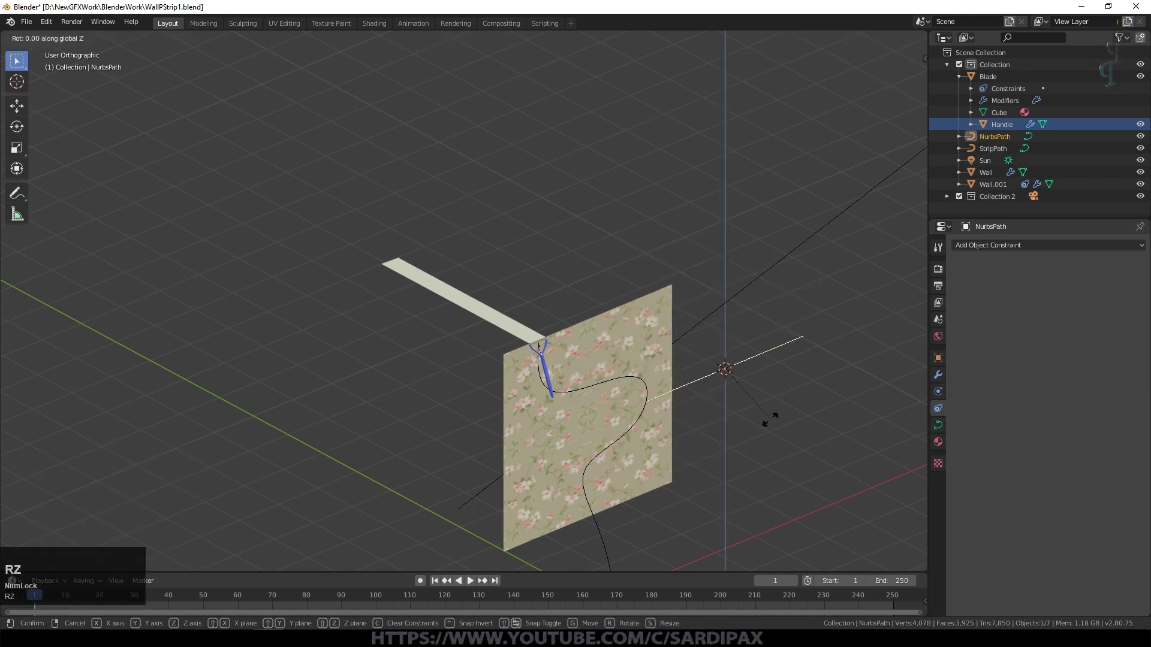
pyautogui.write('-90')
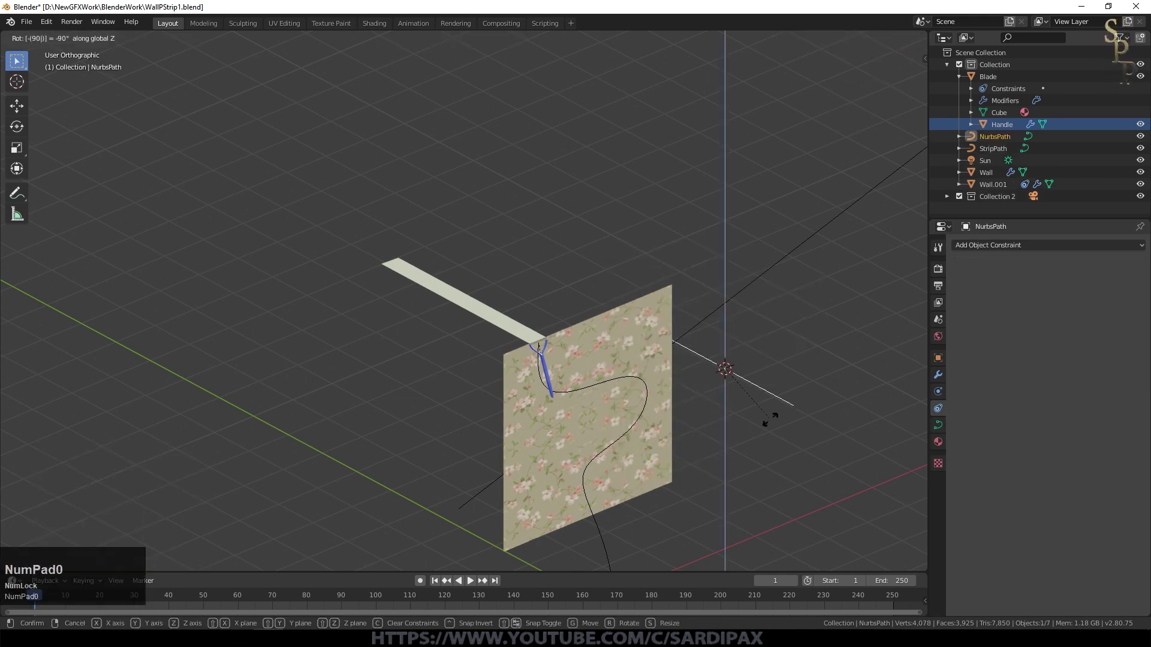
pyautogui.write('7')
pyautogui.press('BackSpace')
pyautogui.click(770, 415)
# Step: Move the path about -4.77 m in X, -2 m in Y and 2.3 m in Z so its end meets the strip at the blade
pyautogui.press('KP_7')
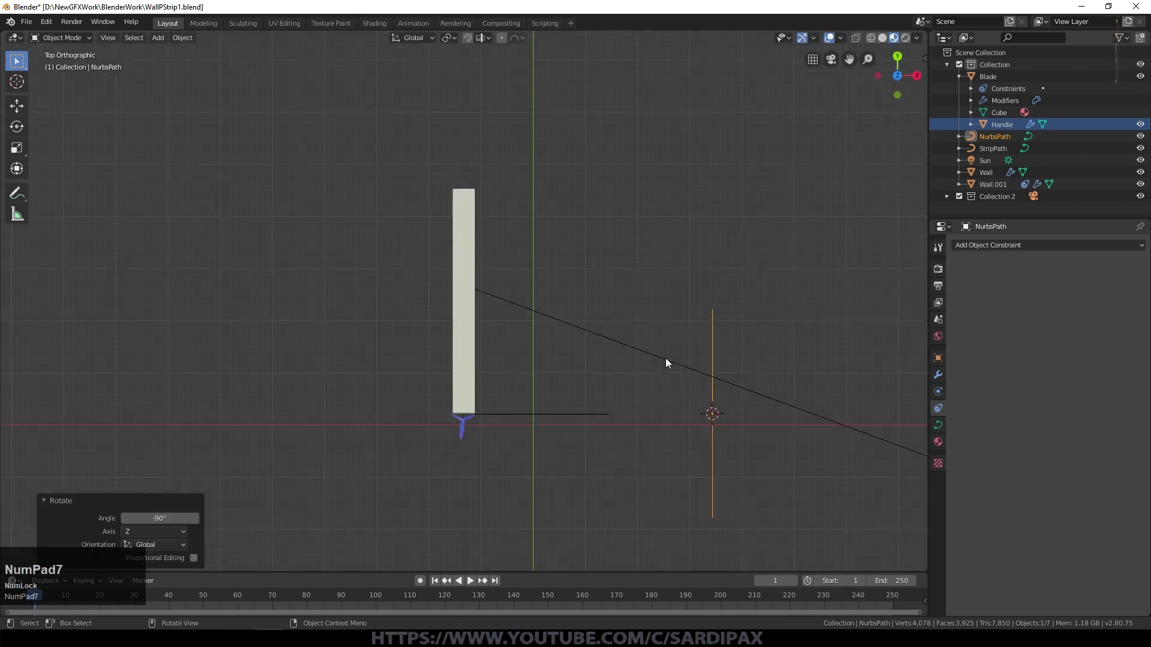
pyautogui.press('g')
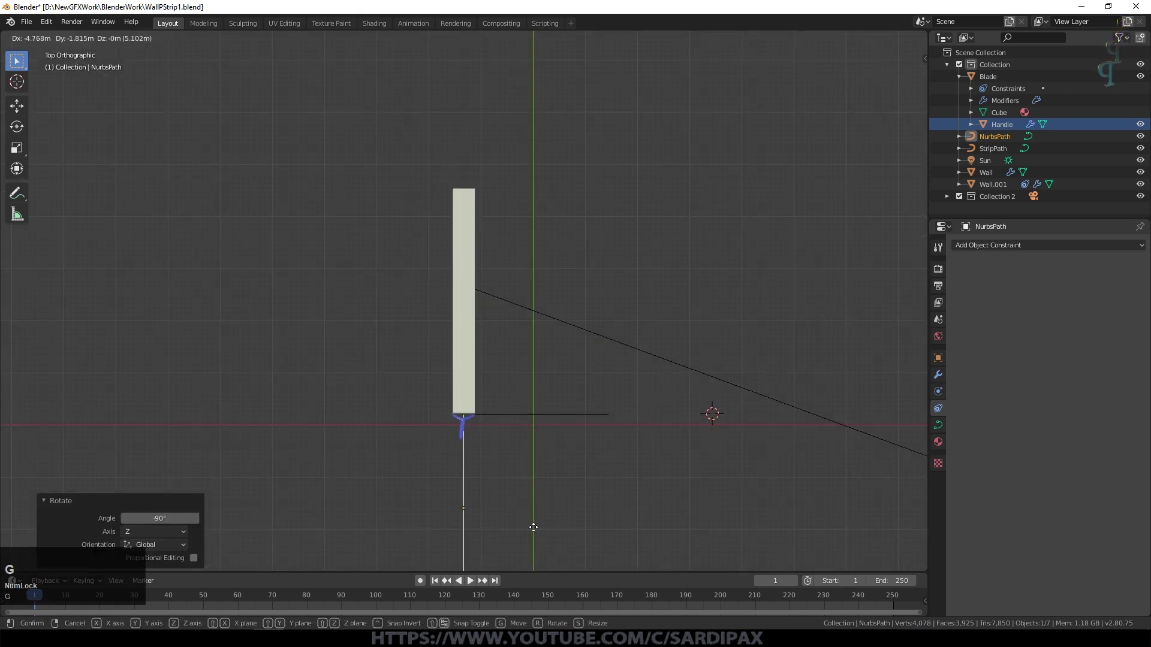
pyautogui.click(543, 527)
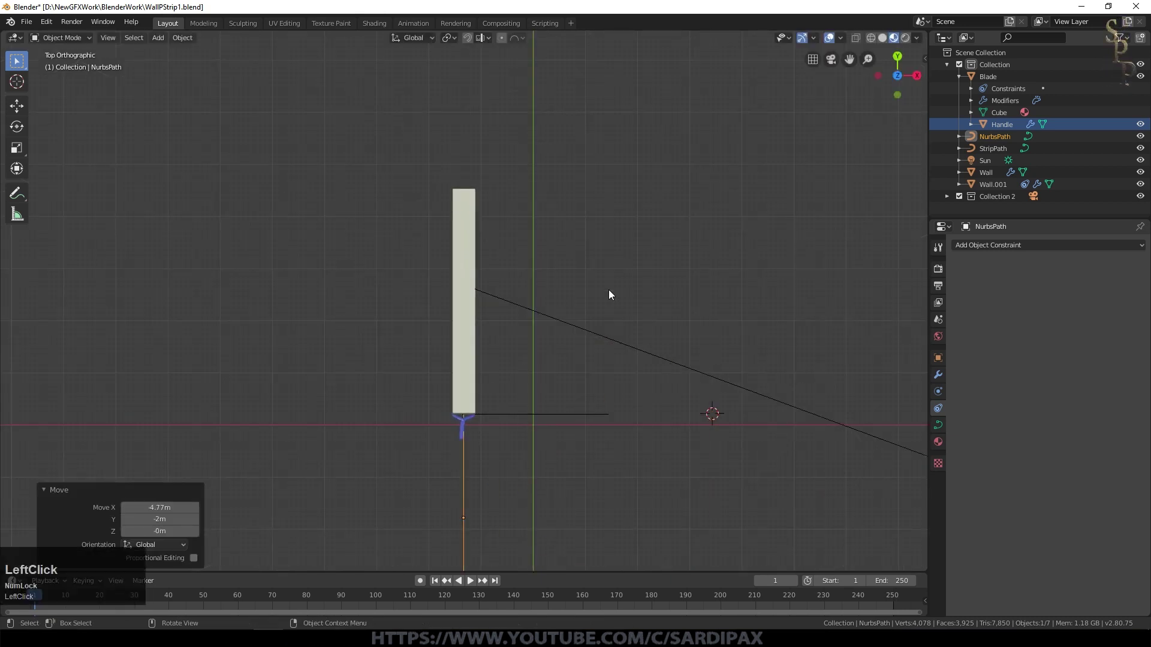
pyautogui.press('KP_3')
pyautogui.press('g')
pyautogui.click(676, 269)
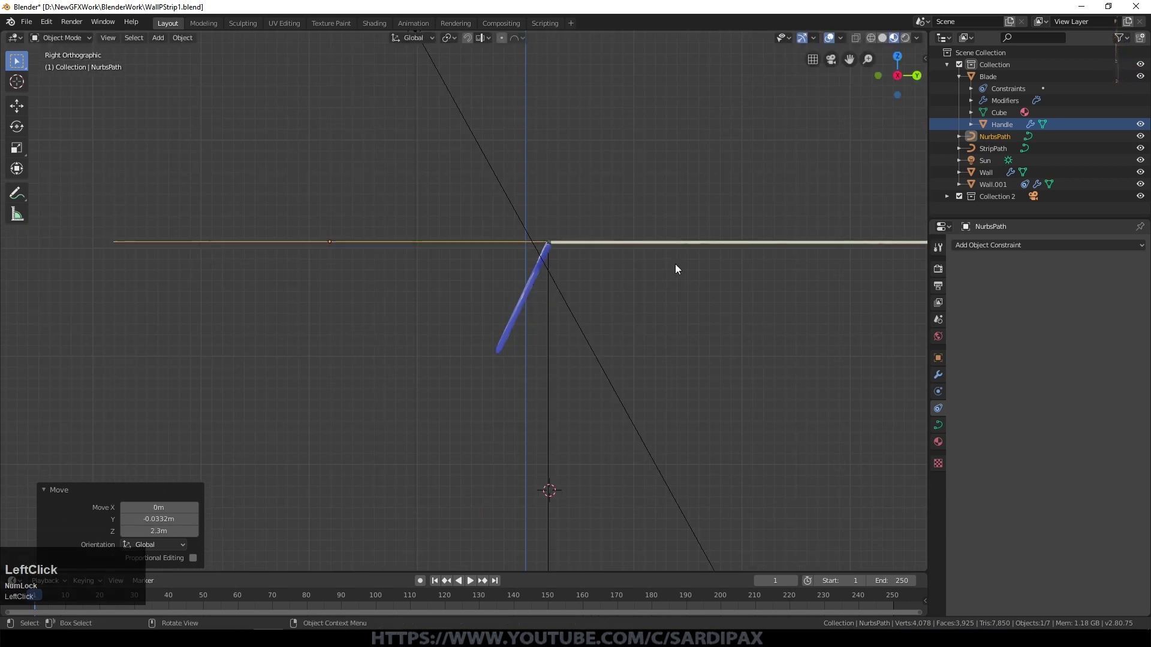
# Step: Reshape the path's control points in Edit Mode so the curve arches away from the blade and drops in an S-bend
pyautogui.press('Tab')
pyautogui.scroll(-3, 400, 283)
pyautogui.click(259, 262)
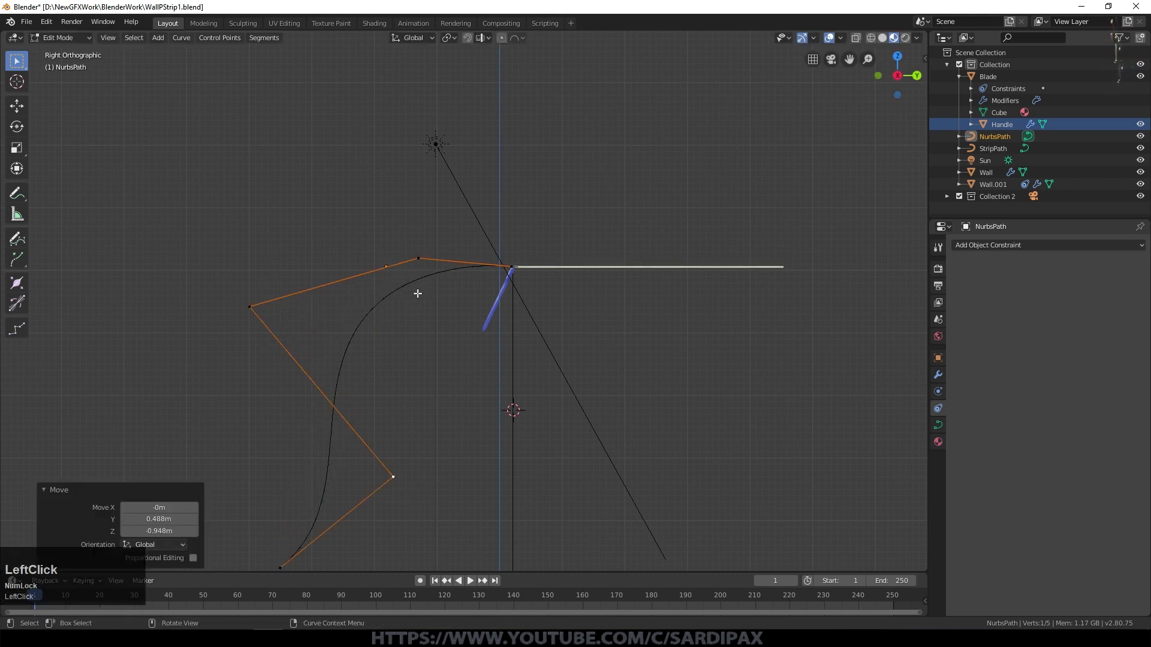
pyautogui.press('Tab')
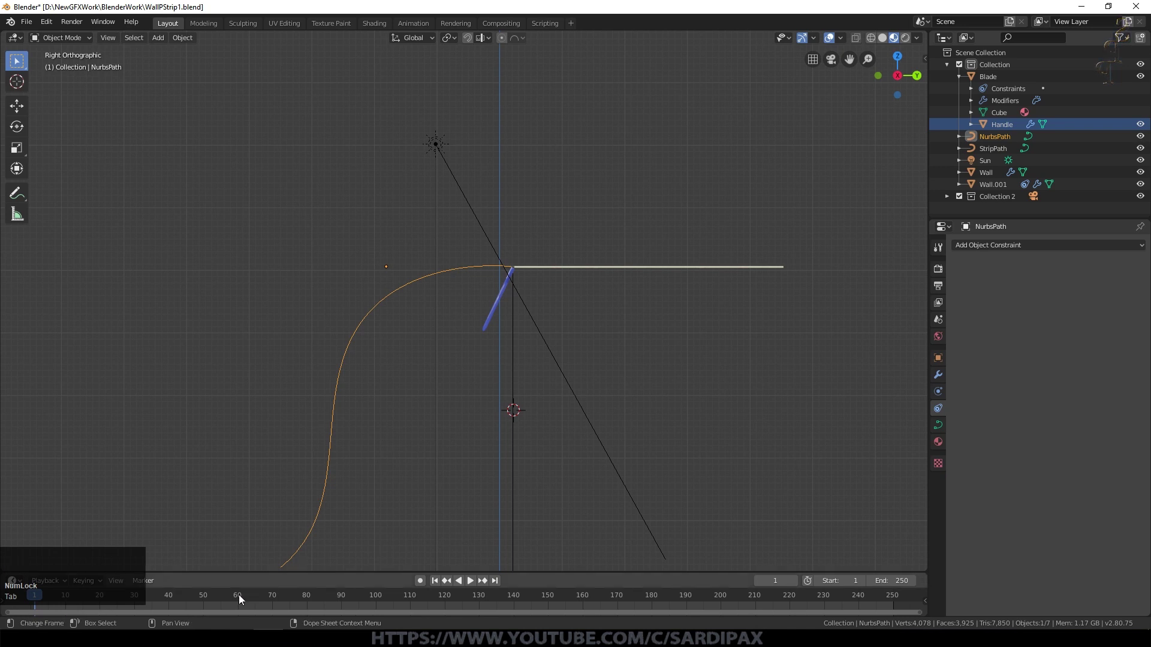
# Step: Raise the path's control point nearest the blade so the curve rises slightly before falling away
pyautogui.press('Tab')
pyautogui.click(425, 255)
pyautogui.press('g')
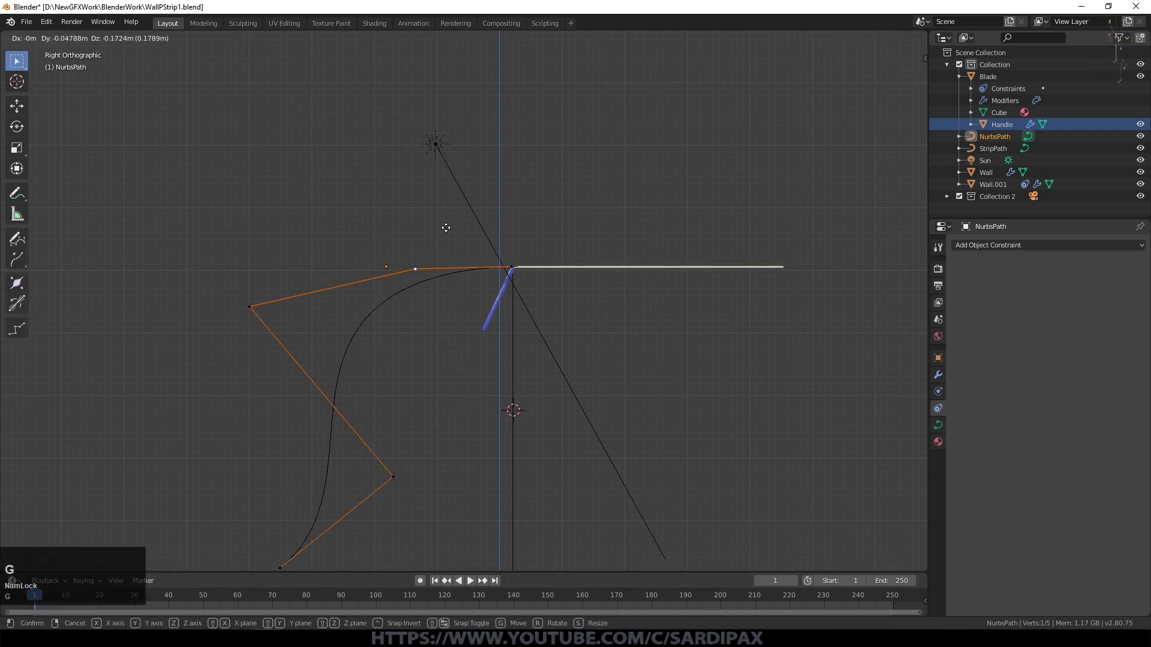
pyautogui.click(439, 258)
pyautogui.press('g')
pyautogui.click(439, 232)
pyautogui.press('Tab')
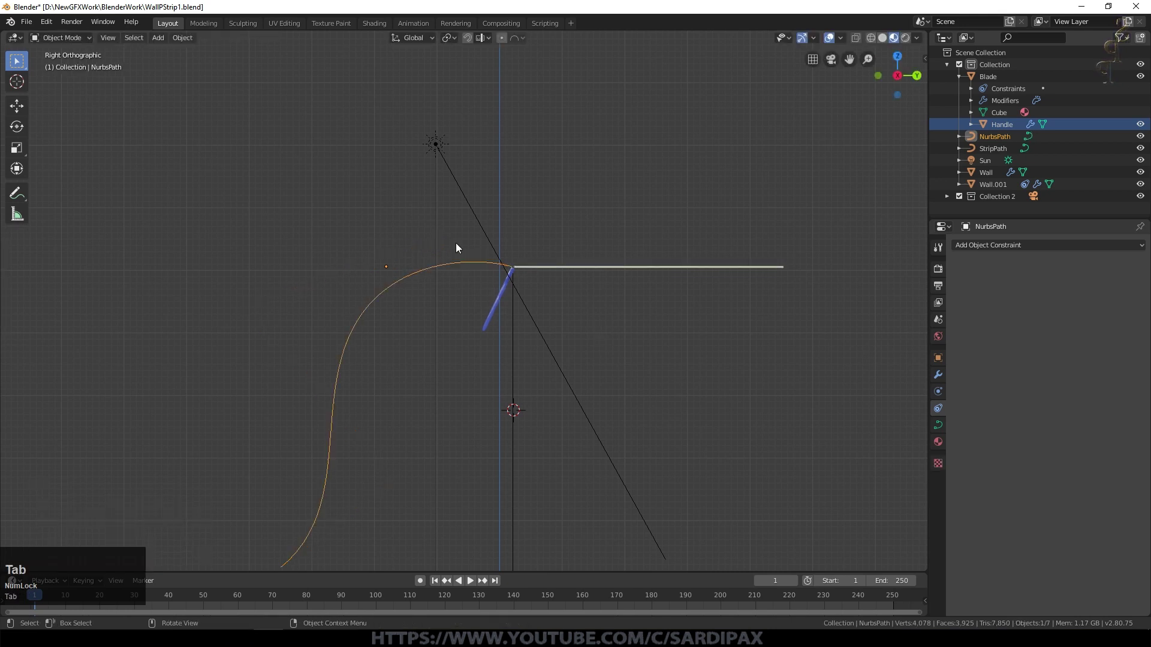
# Step: Rename the new path object as NewStripPath
pyautogui.moveTo(418, 437); pyautogui.dragTo(454, 458, button='middle')
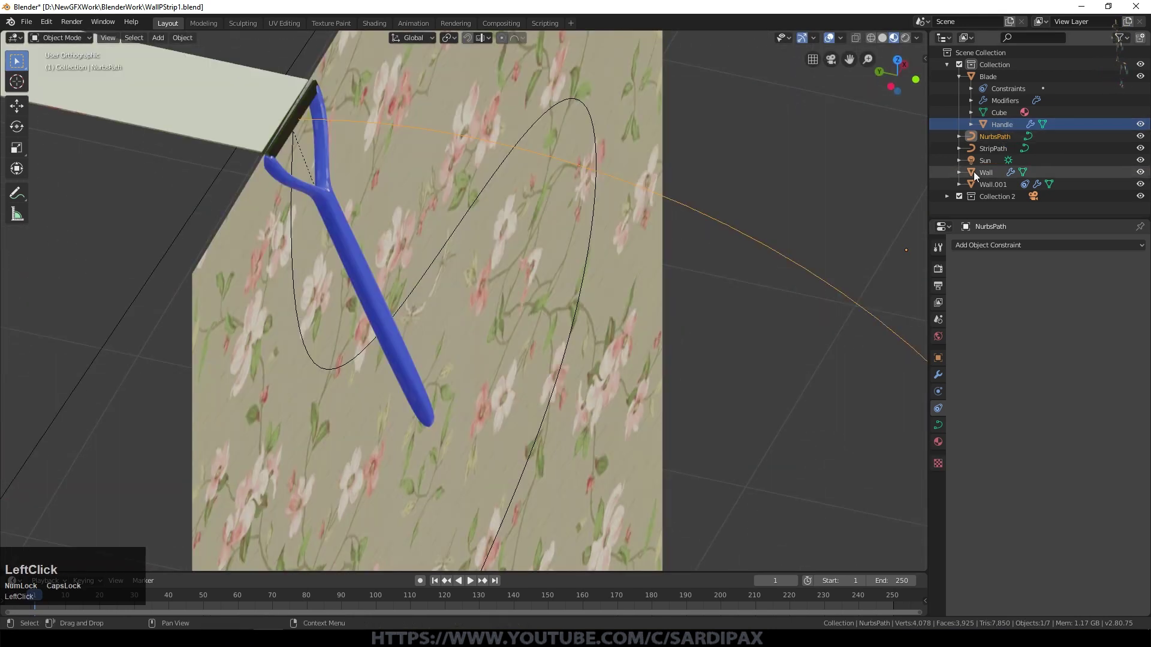
pyautogui.doubleClick(992, 149)
pyautogui.doubleClick(994, 137)
pyautogui.write('nEWsTRIPpATH')
pyautogui.press('Return')
pyautogui.doubleClick(995, 185)
pyautogui.press('capslock')
pyautogui.write('NewStripPath')
pyautogui.press('Return')
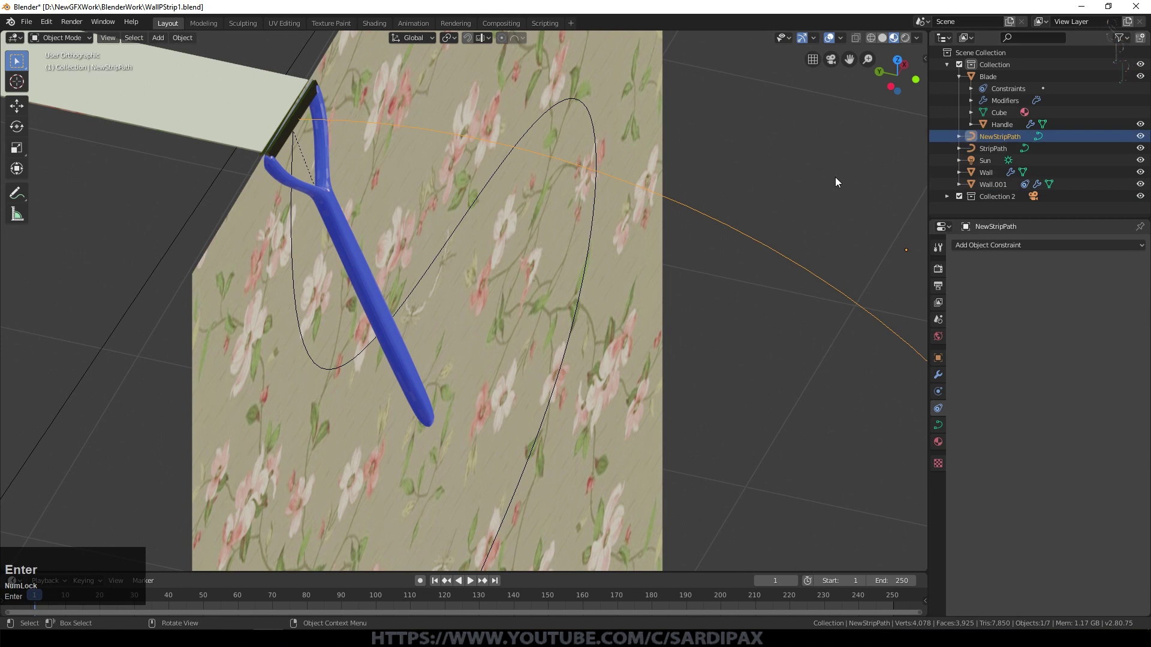
# Step: Add a Curve modifier to the wallpaper strip and use NewStripPath as its curve object
pyautogui.scroll(-4, 282, 181)
pyautogui.click(282, 181)
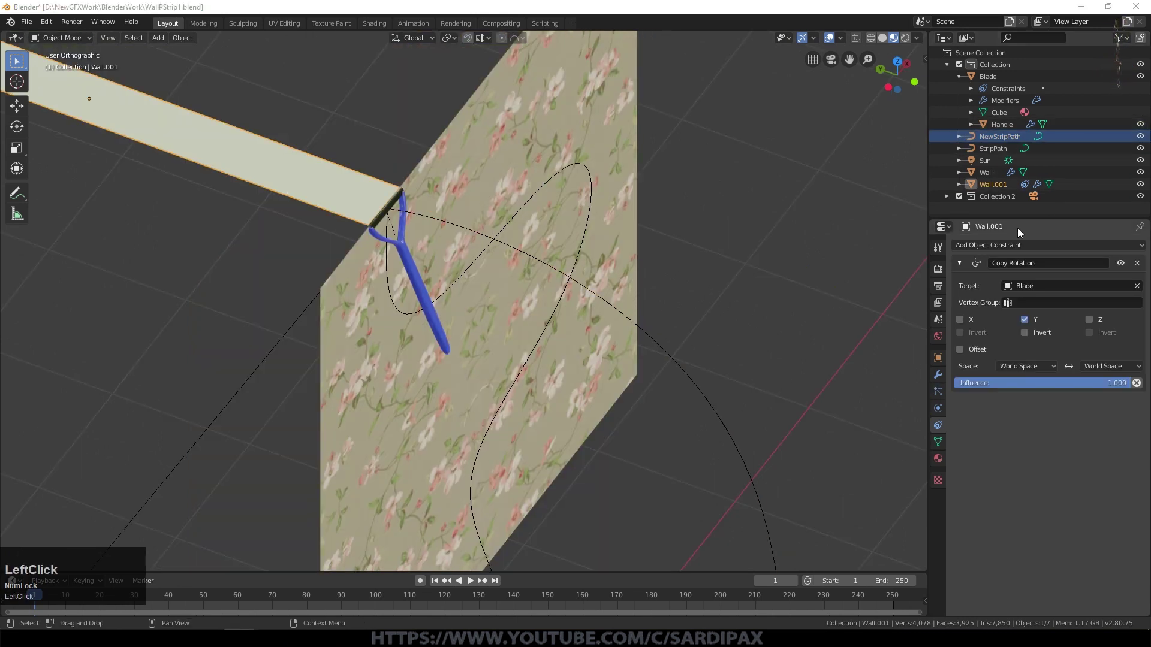
pyautogui.click(938, 375)
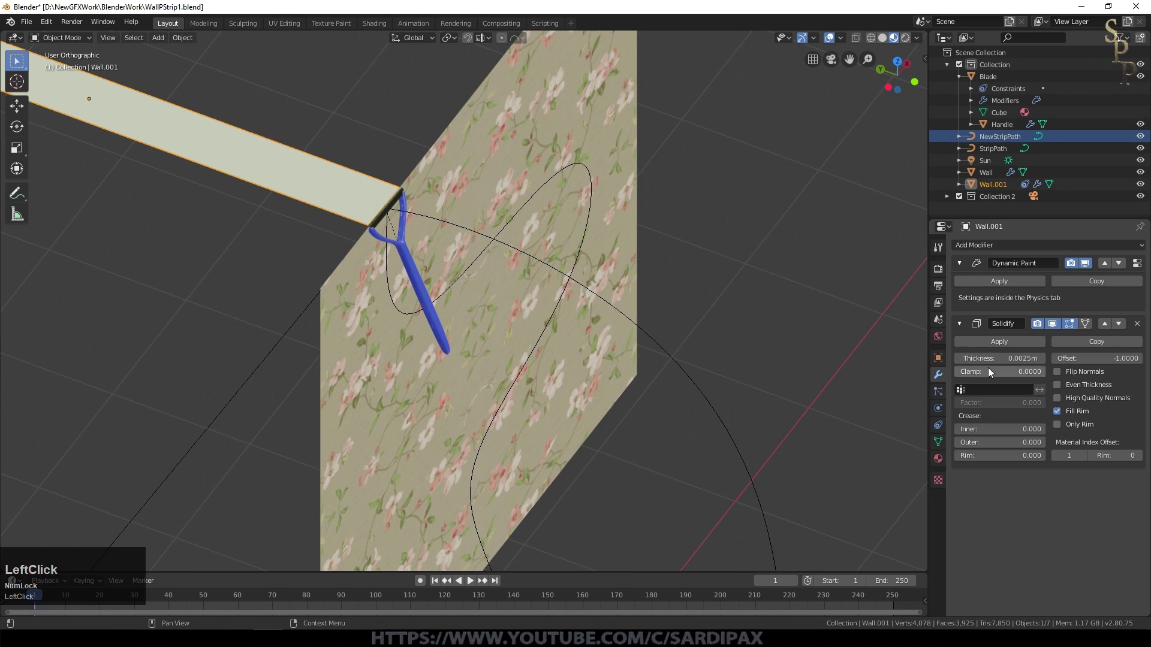
pyautogui.click(1012, 247)
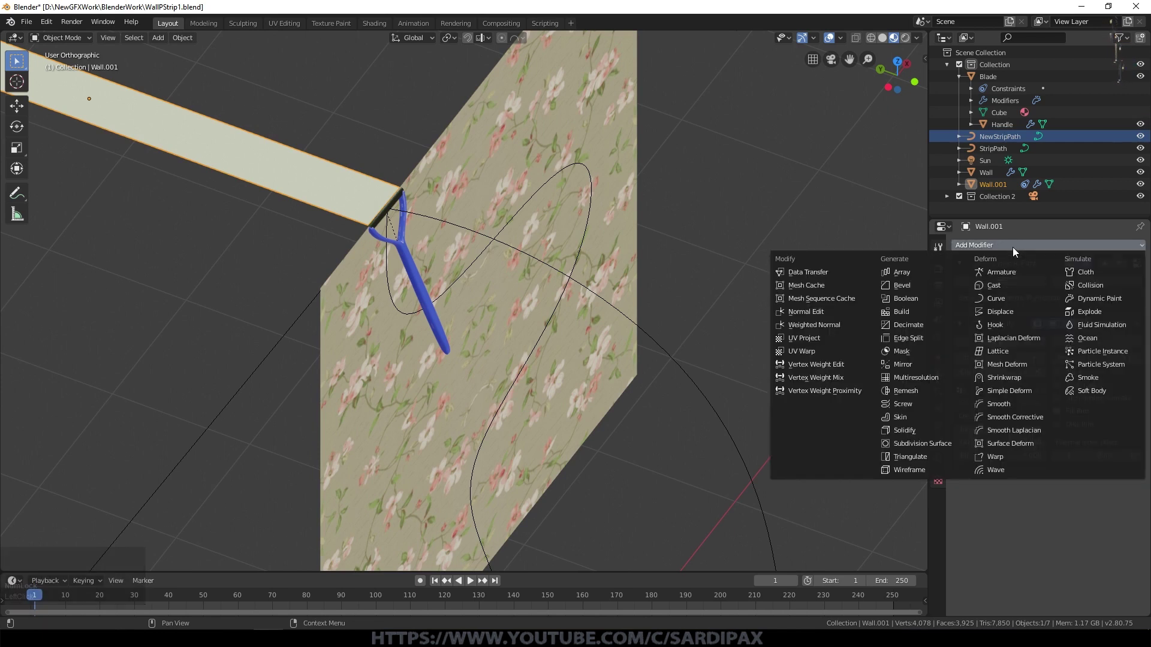
pyautogui.click(1007, 298)
pyautogui.click(958, 325)
pyautogui.click(960, 262)
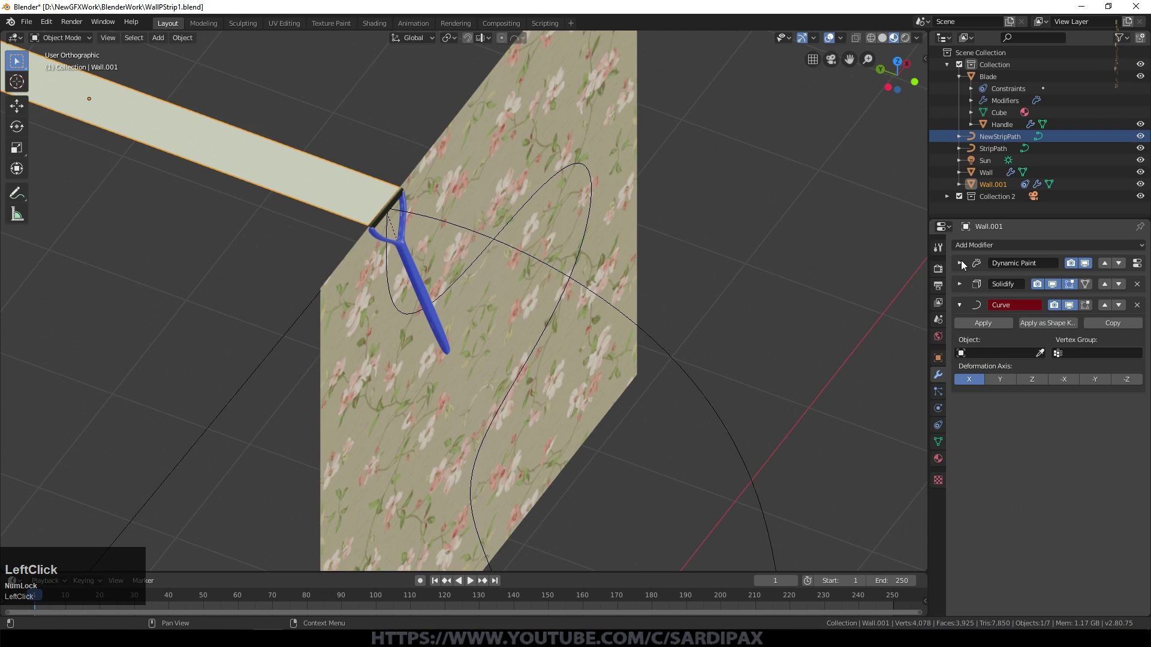
pyautogui.click(1040, 353)
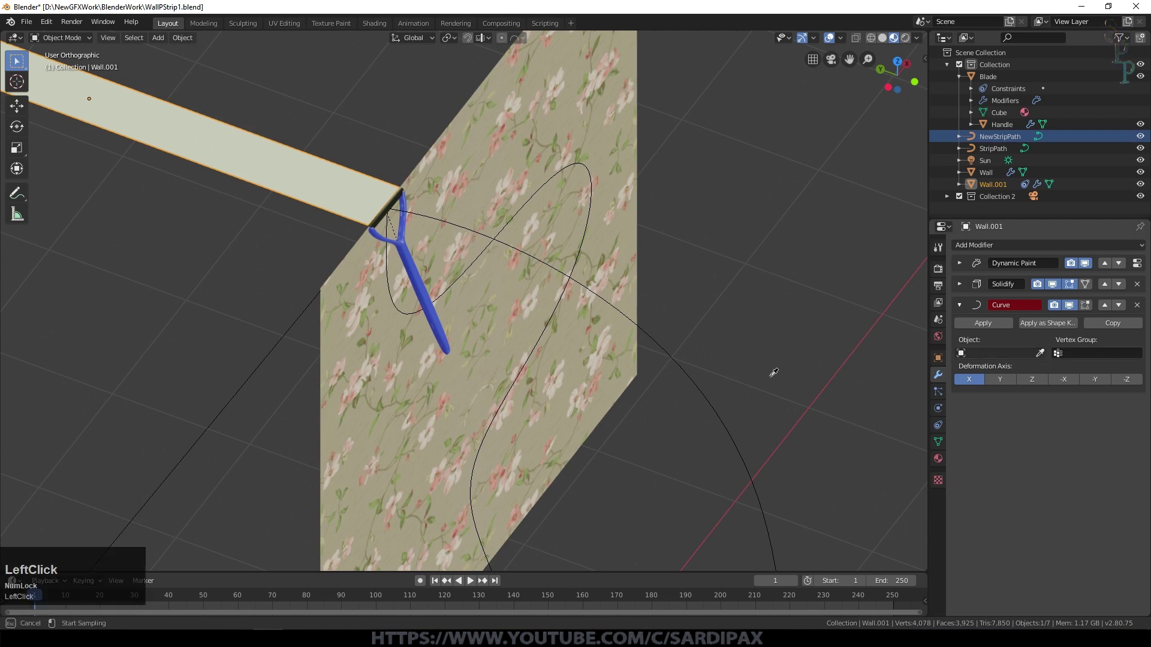
pyautogui.click(720, 414)
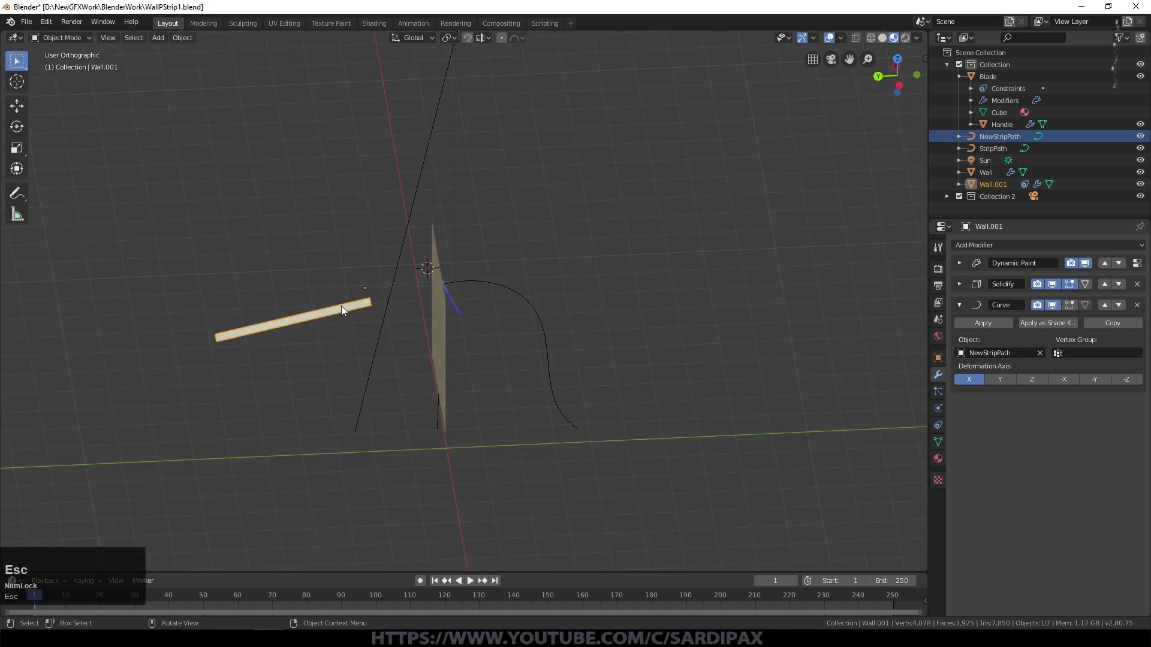
# Step: Move the strip about -2.02 m in Y in the right view so its end meets the blade
pyautogui.press('g')
pyautogui.press('y')
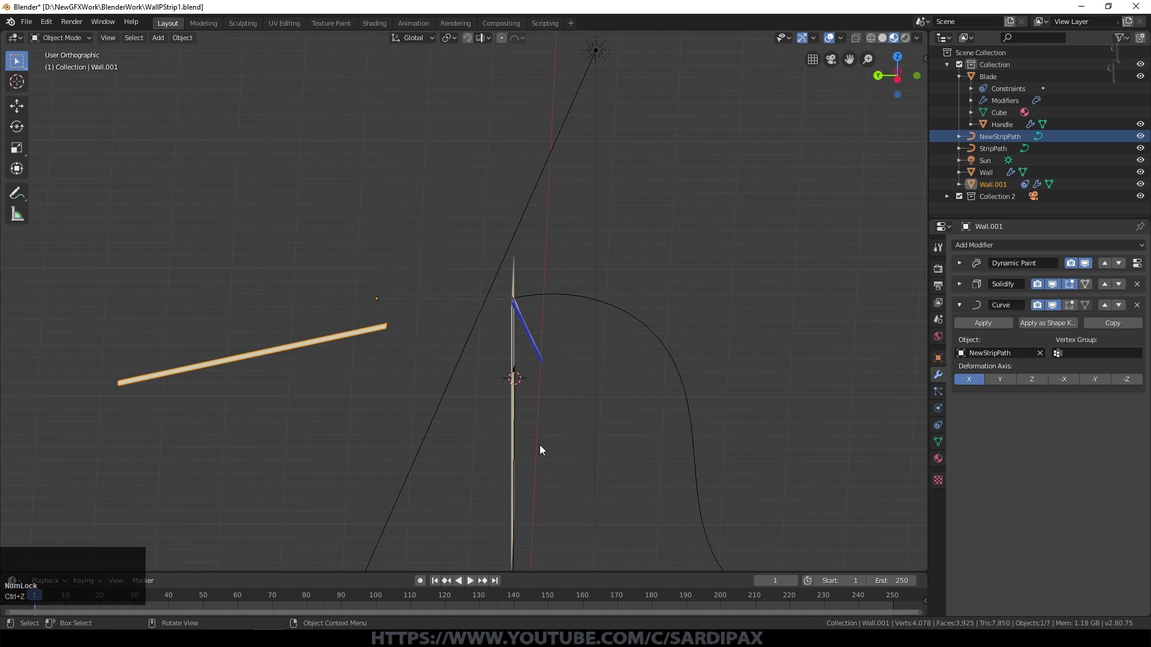
pyautogui.press('KP_3')
pyautogui.press('g')
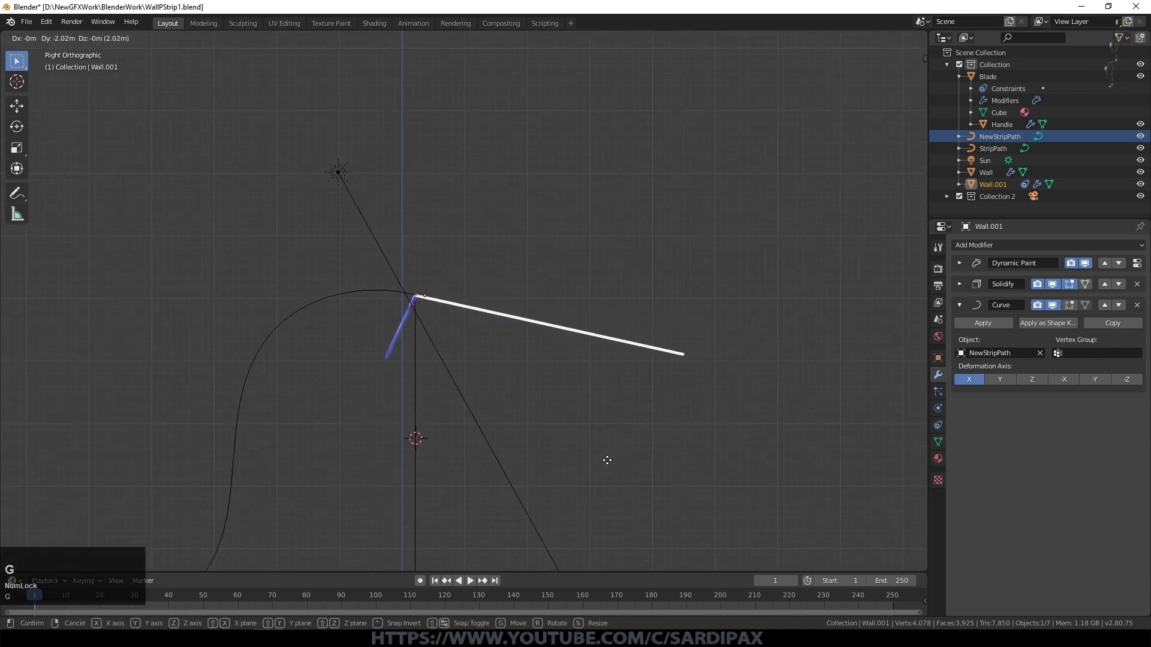
pyautogui.click(607, 459)
# Step: Play the animation to check how the strip deforms along the curve, and return to frame 1
pyautogui.moveTo(411, 332); pyautogui.dragTo(570, 388, button='middle')
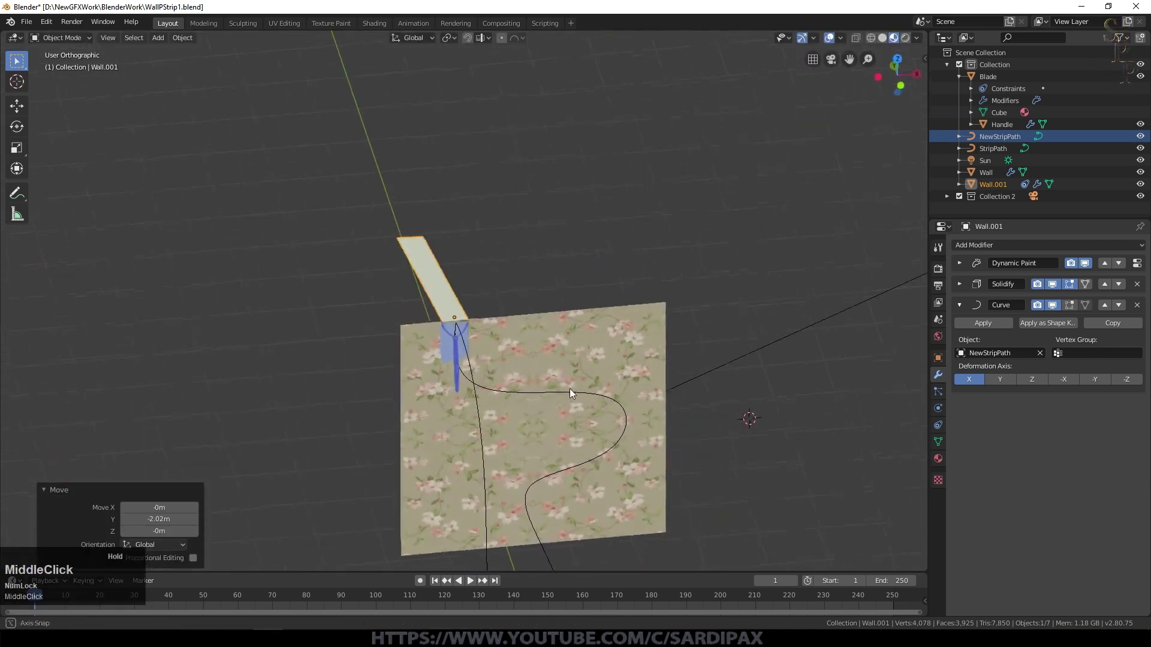
pyautogui.scroll(6, 570, 388)
pyautogui.click(470, 580)
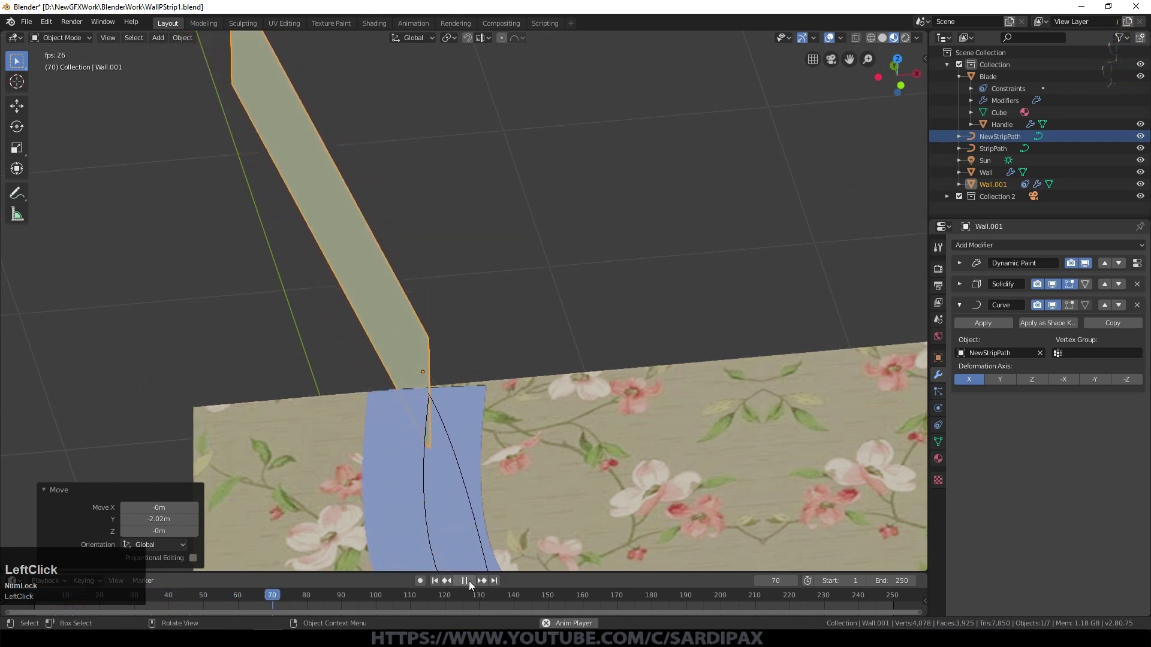
pyautogui.click(468, 581)
pyautogui.click(445, 580)
pyautogui.scroll(-4, 473, 387)
pyautogui.moveTo(388, 429); pyautogui.dragTo(298, 346, button='middle')
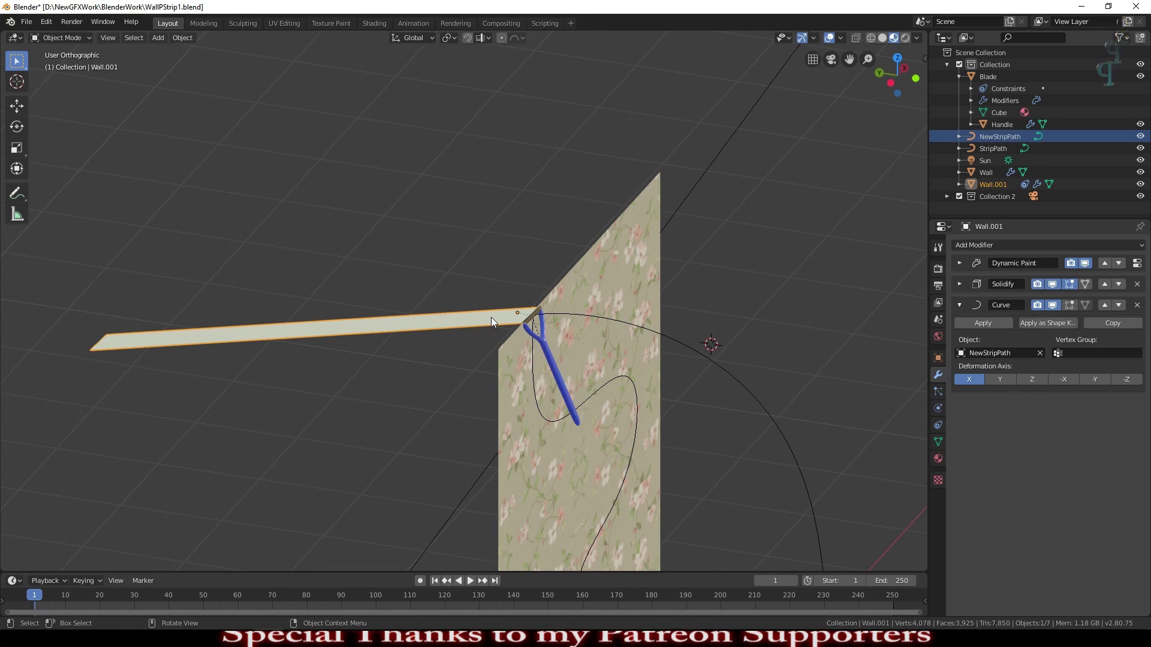
# Step: Add a Plain Axes empty to the scene
pyautogui.press('shift')
pyautogui.hotkey('shift', 'a')
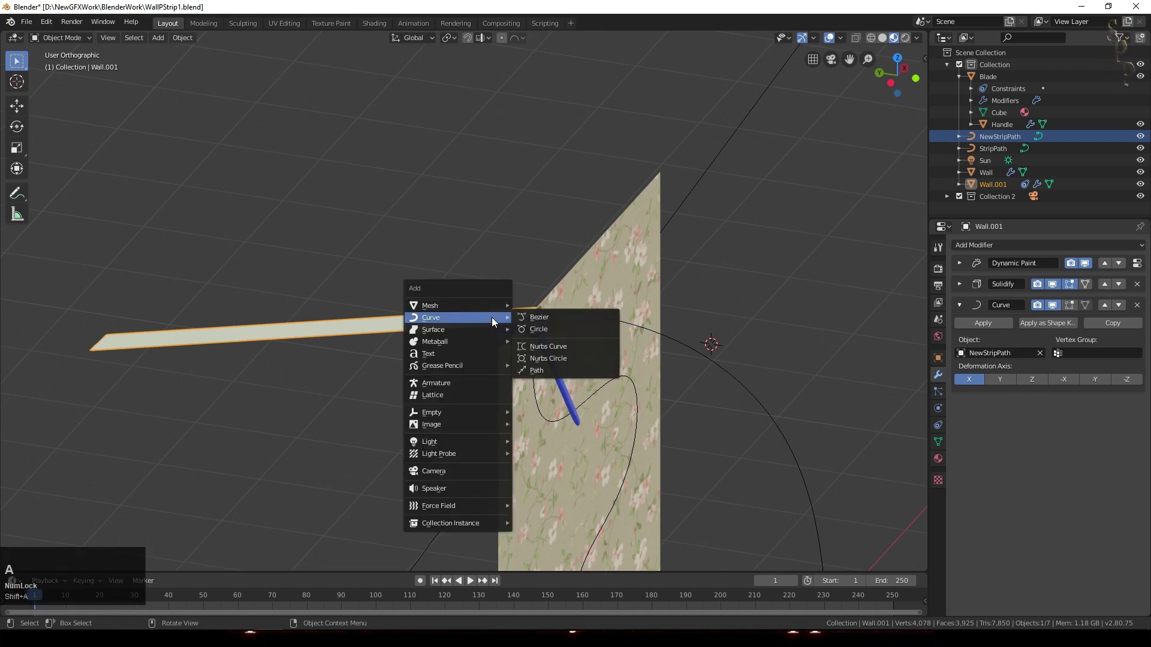
pyautogui.moveTo(476, 415)
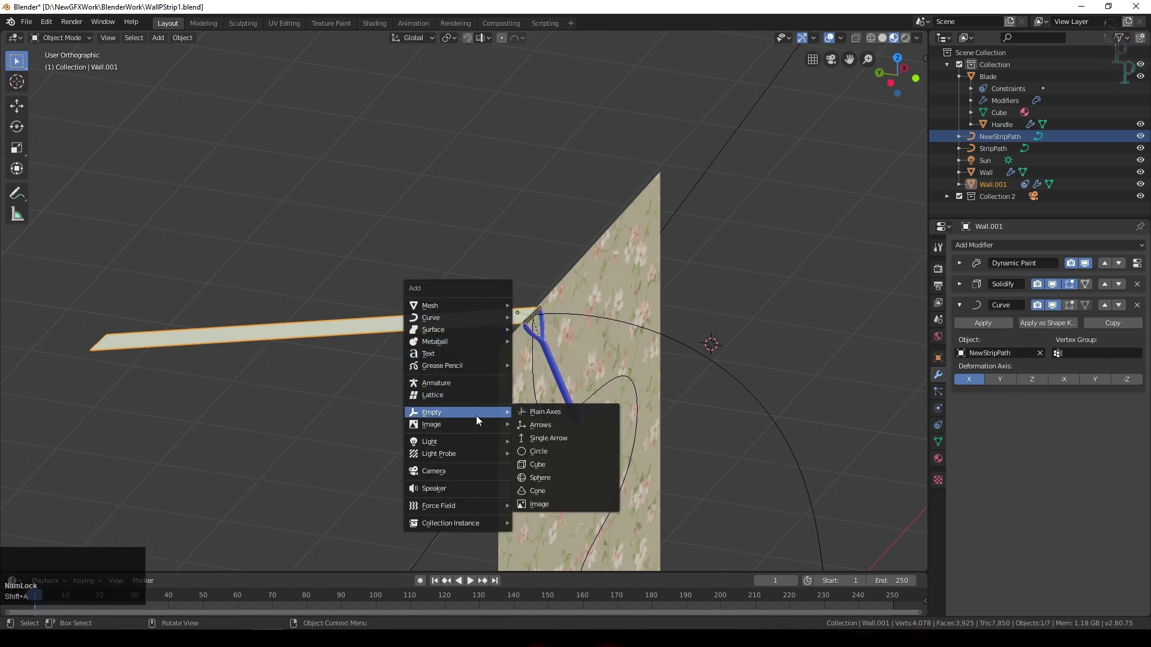
pyautogui.click(558, 412)
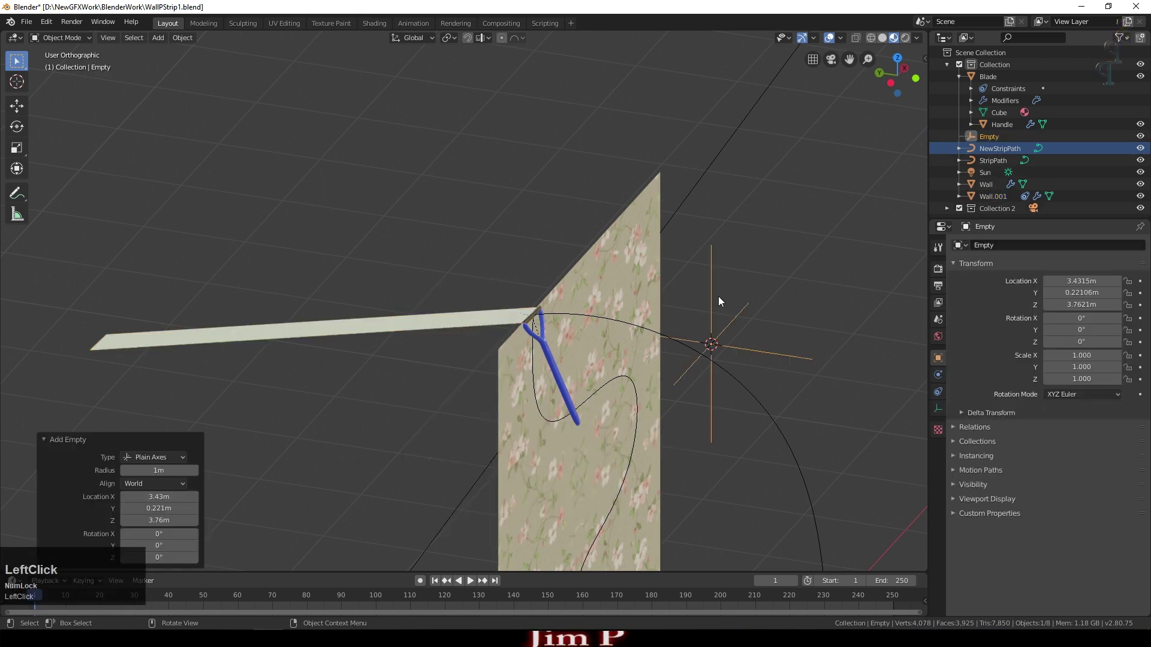
# Step: Move the empty about -4.76 m in X and 2.28 m in Z so it sits at the blade
pyautogui.press('KP_7')
pyautogui.press('g')
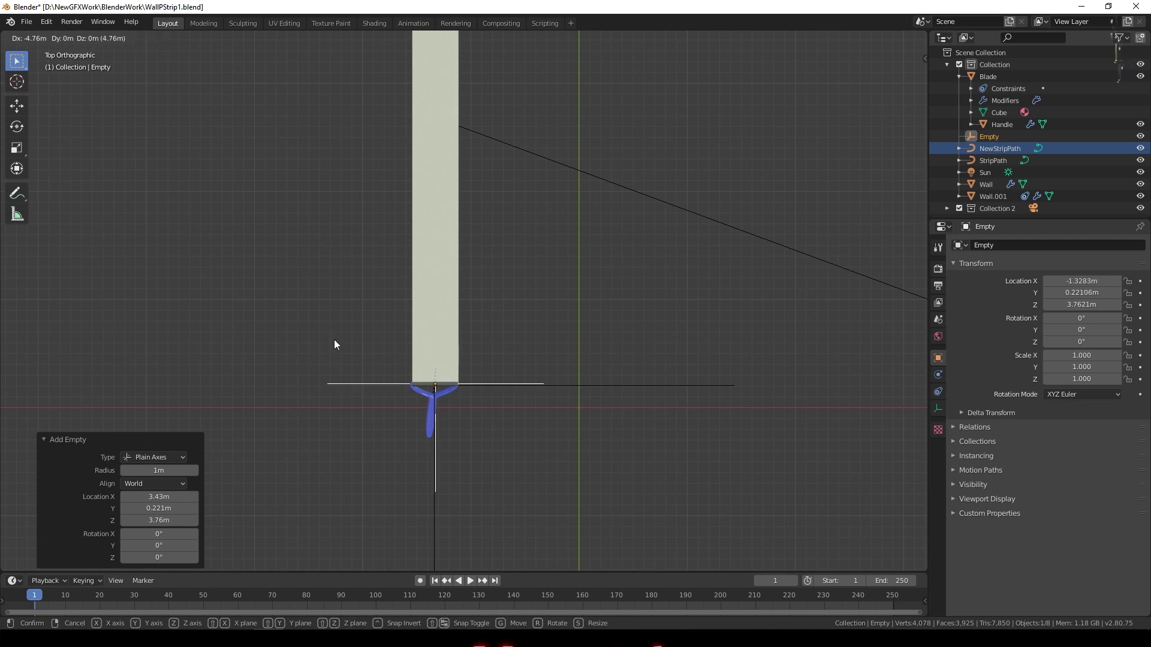
pyautogui.click(334, 344)
pyautogui.moveTo(402, 429); pyautogui.dragTo(554, 298, button='middle')
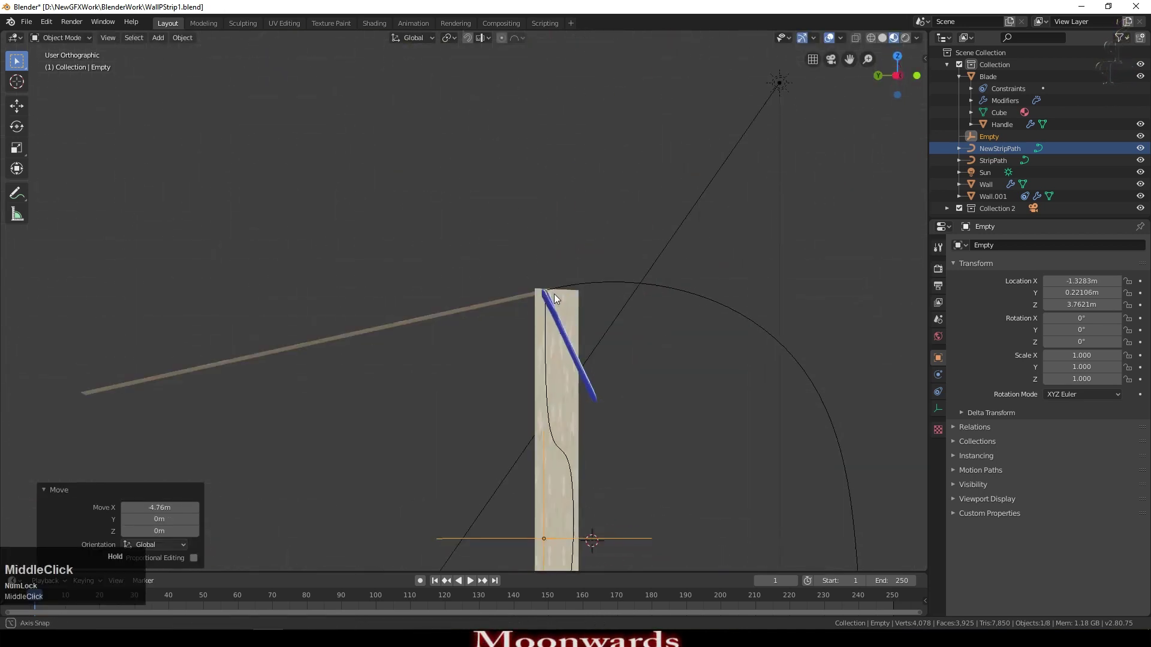
pyautogui.press('KP_3')
pyautogui.press('g')
pyautogui.press('z')
pyautogui.click(521, 316)
pyautogui.scroll(1, 344, 307)
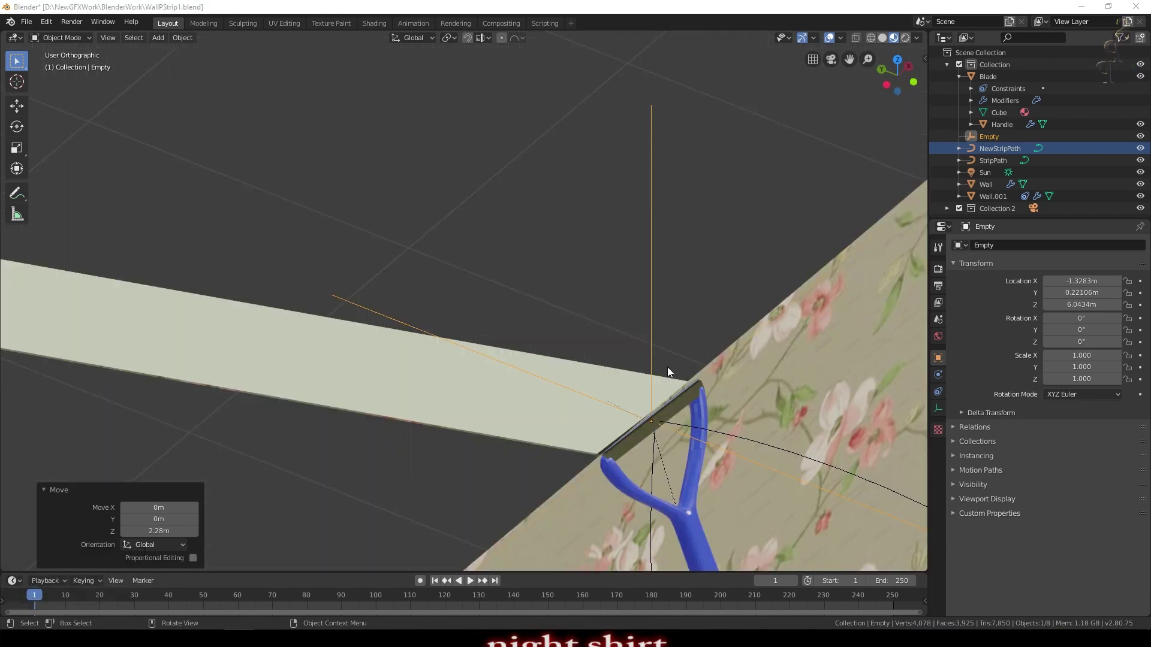
# Step: Add a Copy Location constraint to the empty with the Blade as its target
pyautogui.click(939, 392)
pyautogui.click(1046, 246)
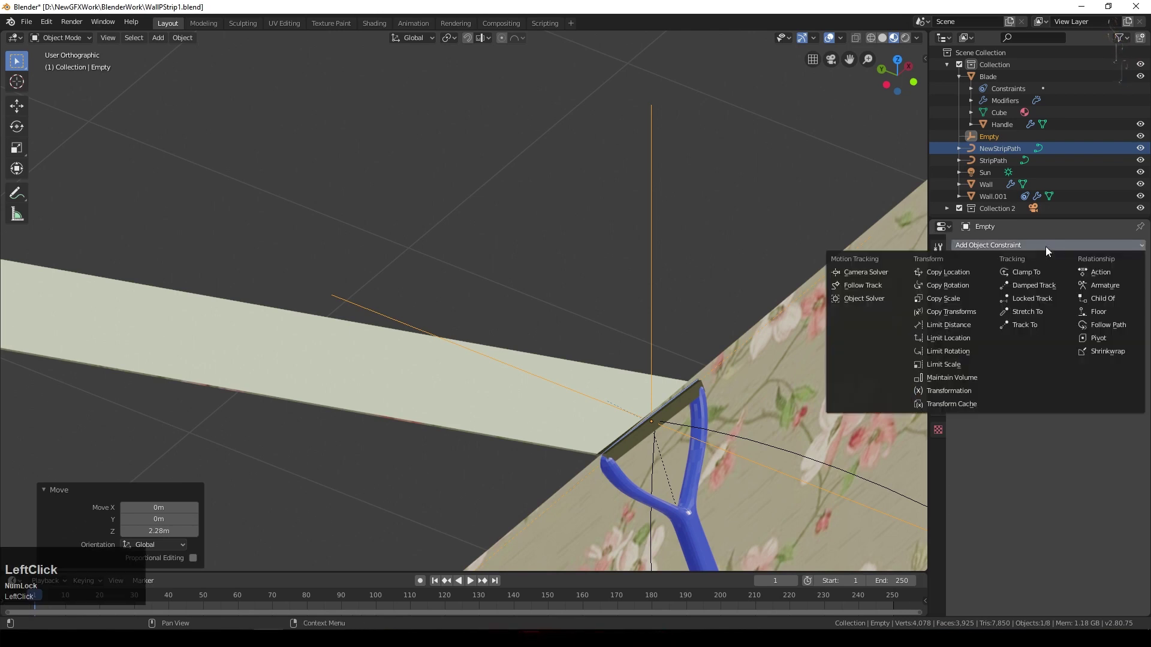
pyautogui.click(943, 273)
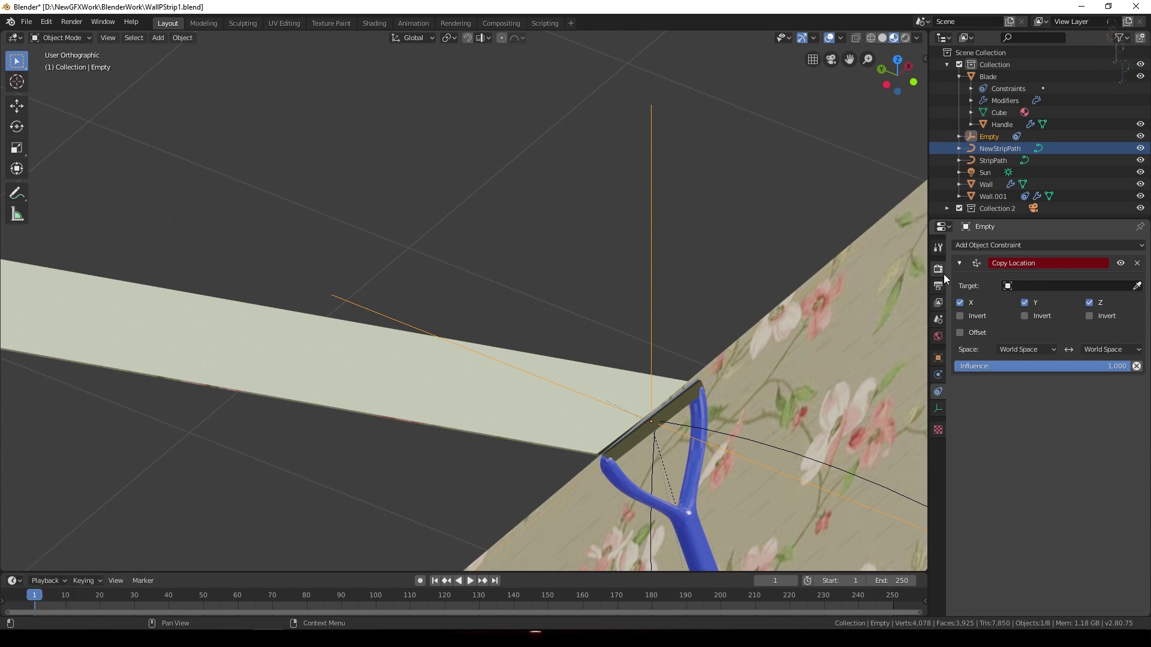
pyautogui.click(1046, 287)
pyautogui.click(1023, 304)
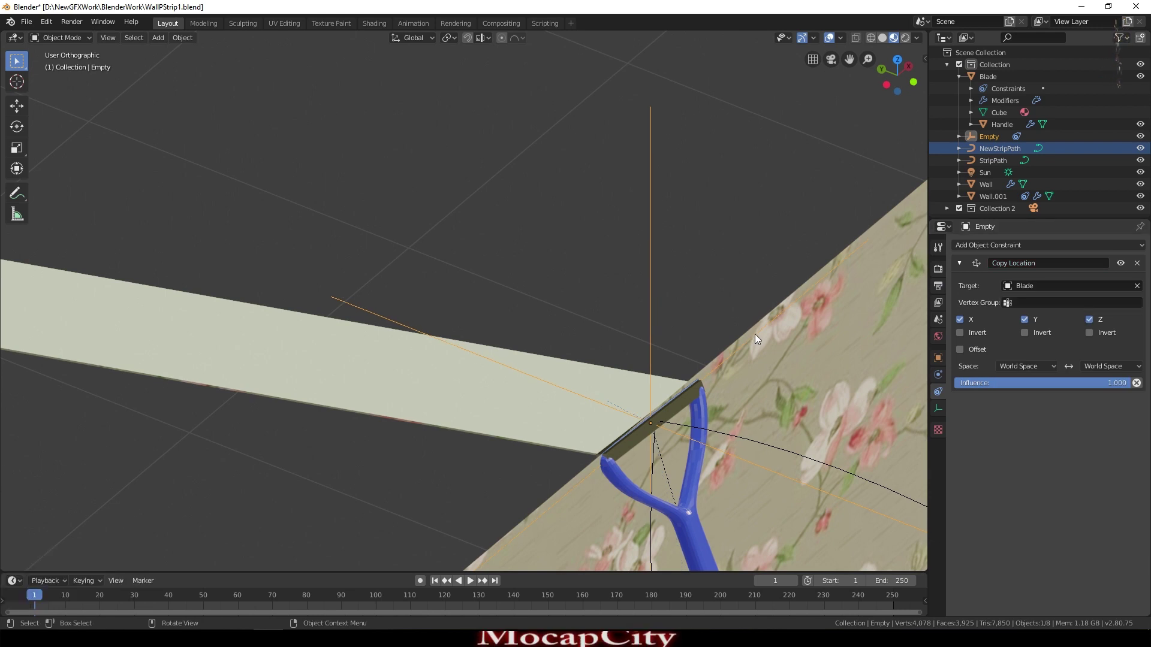
# Step: Play the animation to check that the empty follows the blade, and return to frame 1
pyautogui.scroll(-3, 839, 333)
pyautogui.click(470, 580)
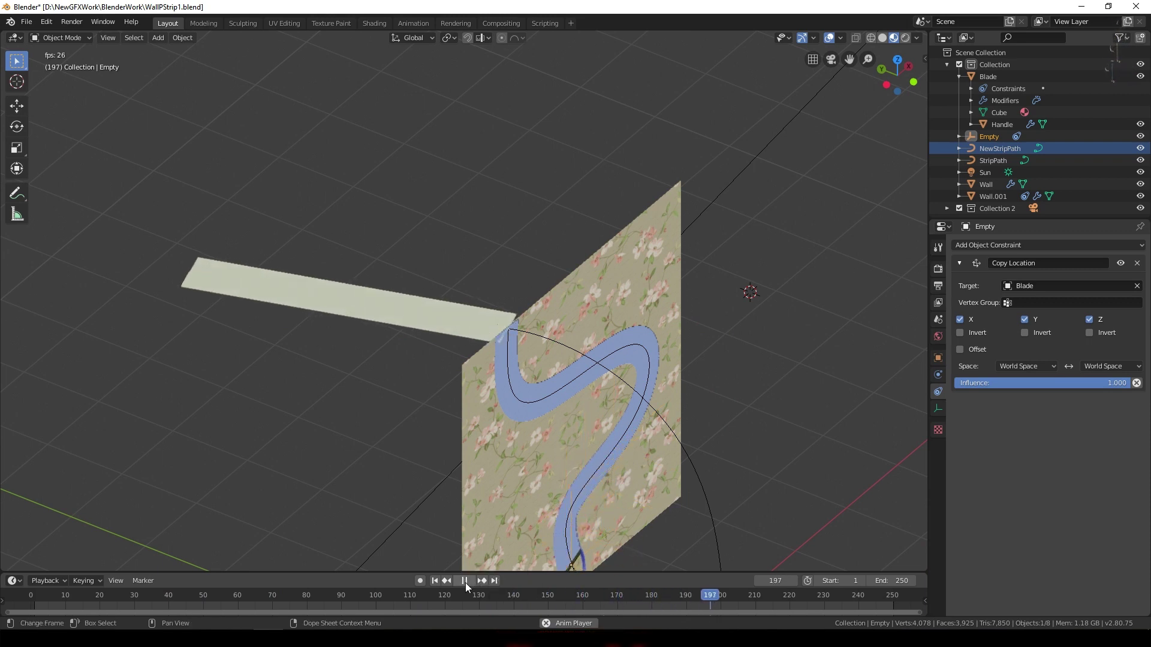
pyautogui.click(465, 582)
pyautogui.click(436, 580)
# Step: Parent the wallpaper strip to the empty using the Object option
pyautogui.scroll(5, 347, 336)
pyautogui.click(349, 337)
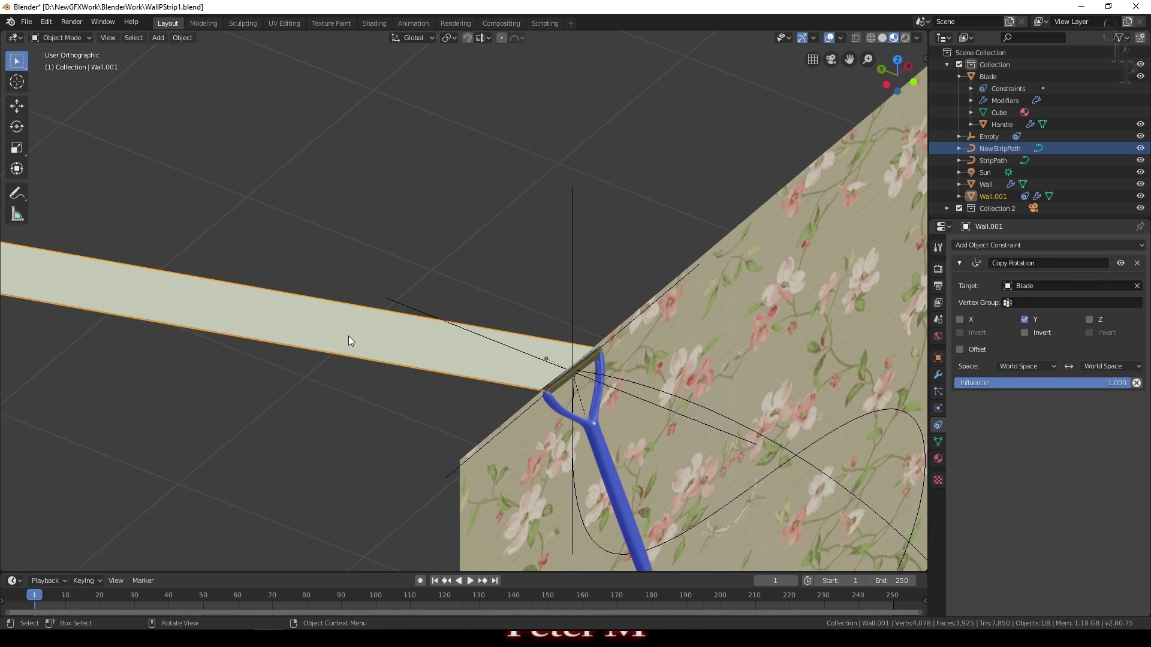
pyautogui.keyDown('shift'); pyautogui.click(574, 306); pyautogui.keyUp('shift')
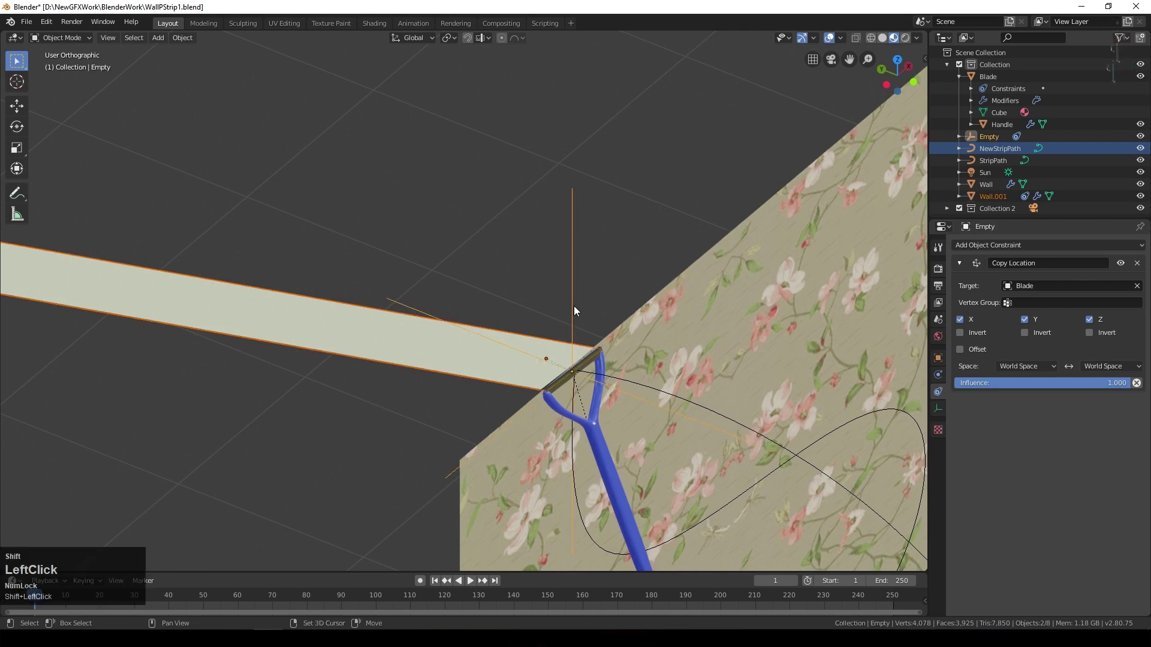
pyautogui.hotkey('ctrl', 'p')
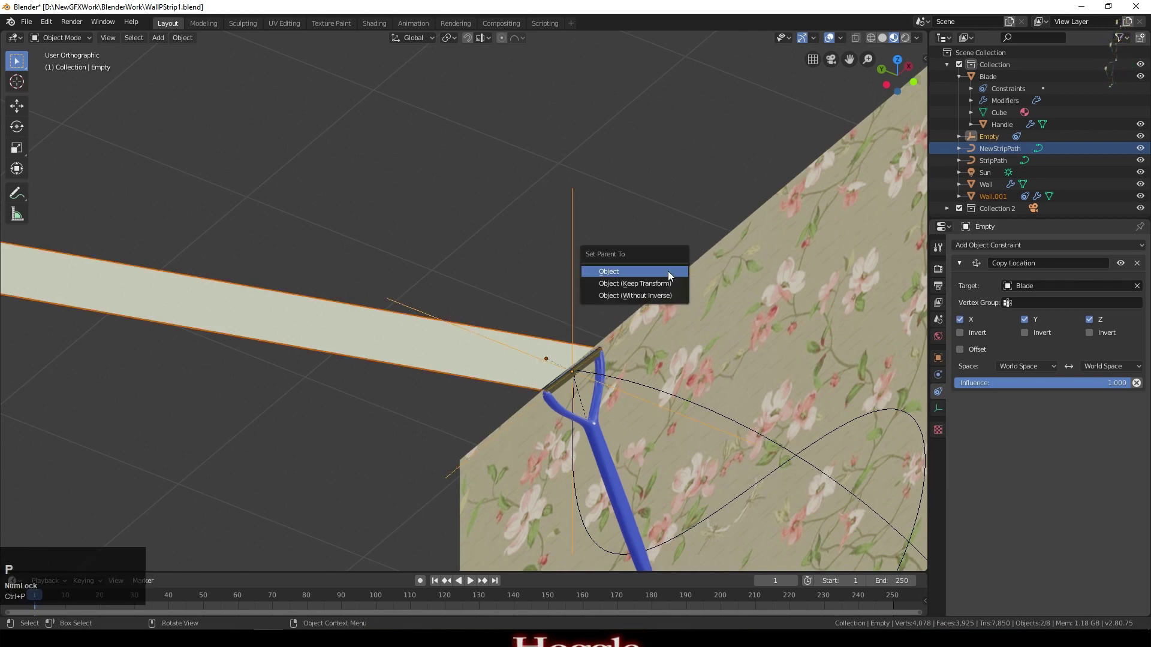
pyautogui.click(667, 273)
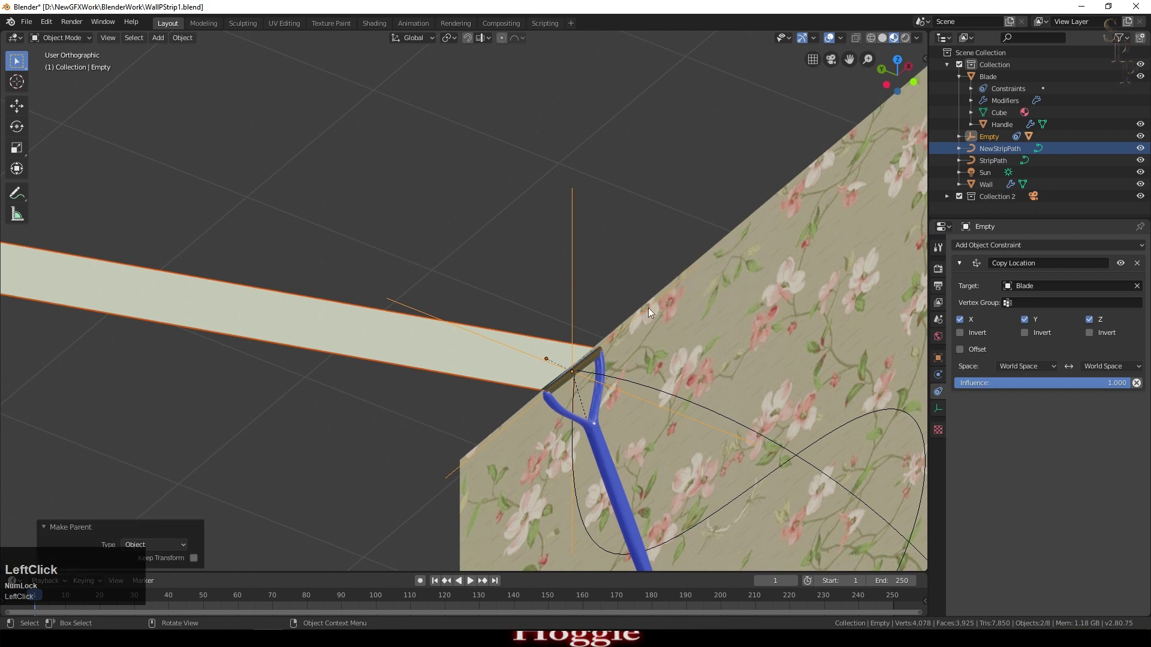
# Step: Replay the animation to examine the parented strip's motion from several angles, and return to frame 1
pyautogui.click(471, 581)
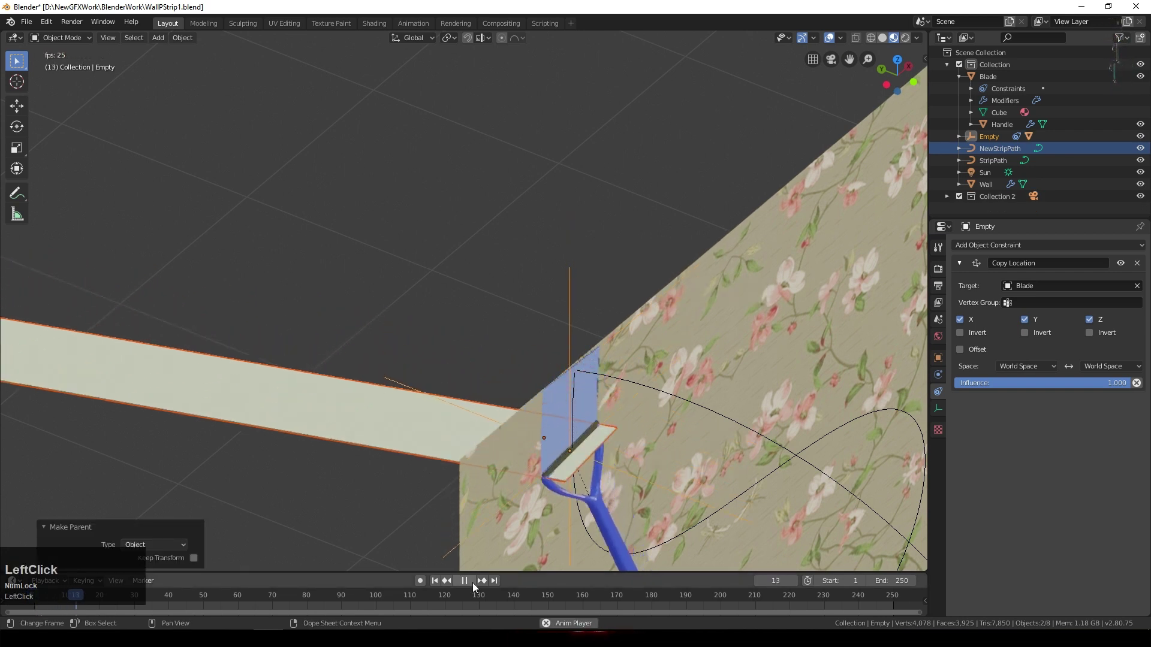
pyautogui.scroll(-4, 538, 350)
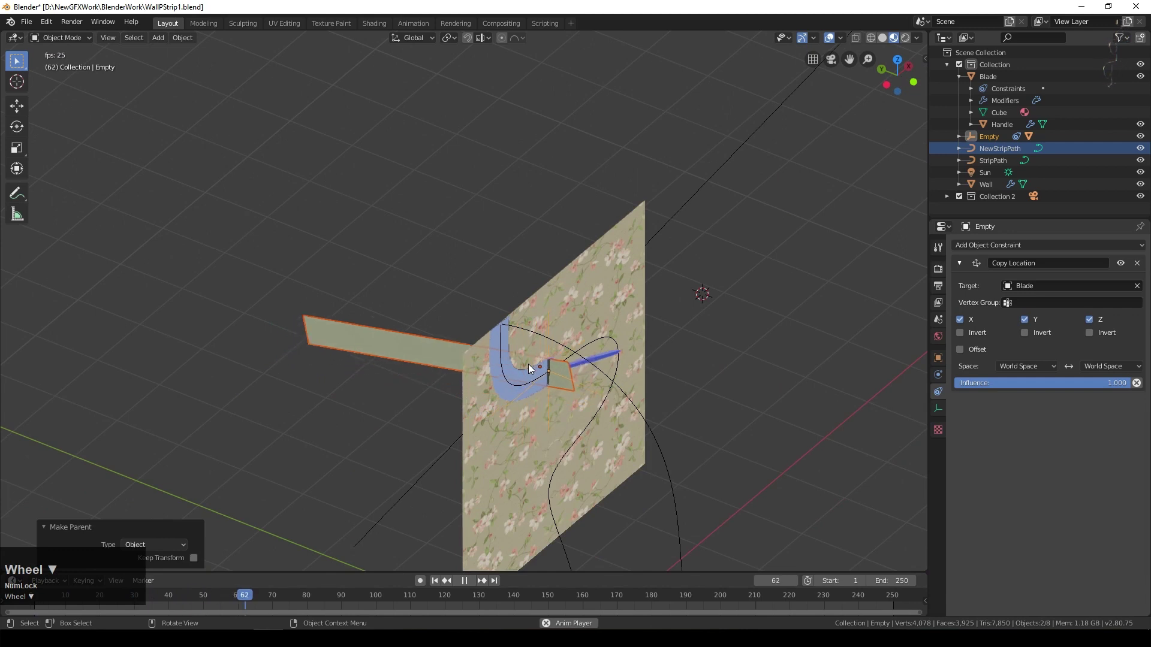
pyautogui.scroll(1, 624, 405)
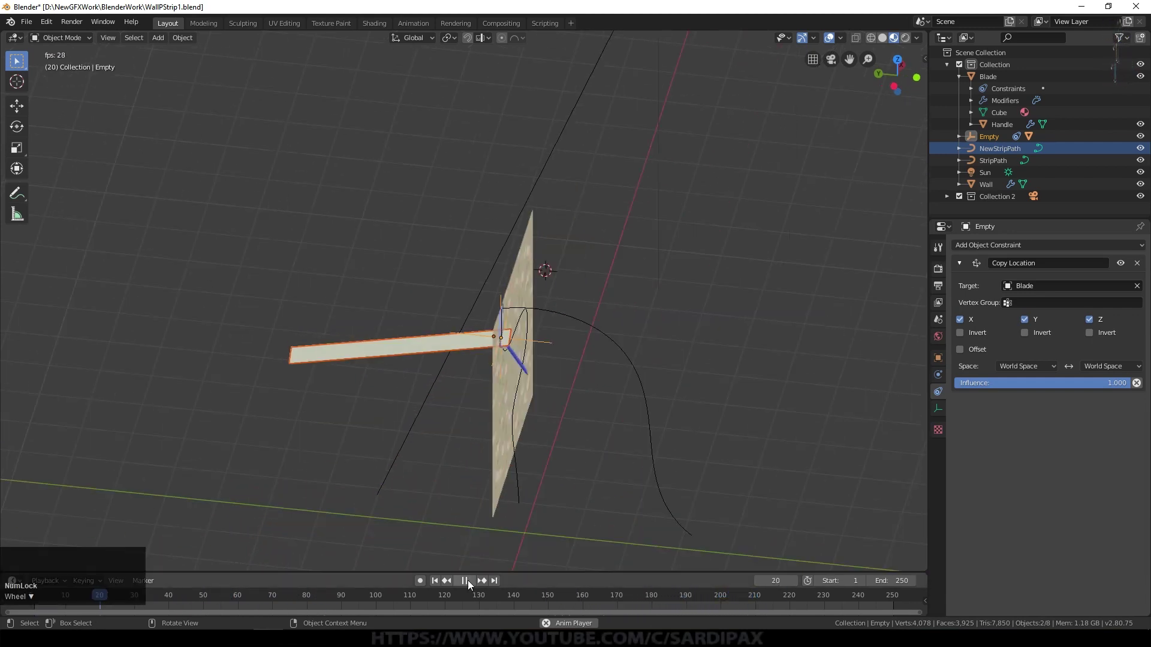
pyautogui.click(465, 581)
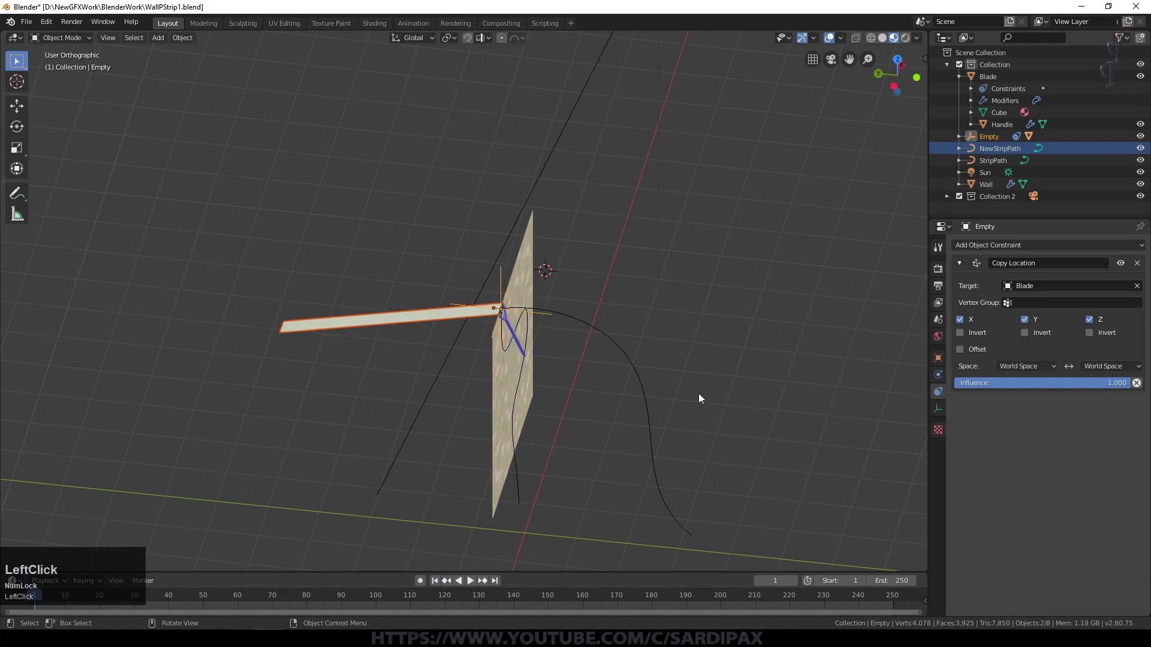
# Step: Parent the NewStripPath curve to the empty using the Object option
pyautogui.click(597, 330)
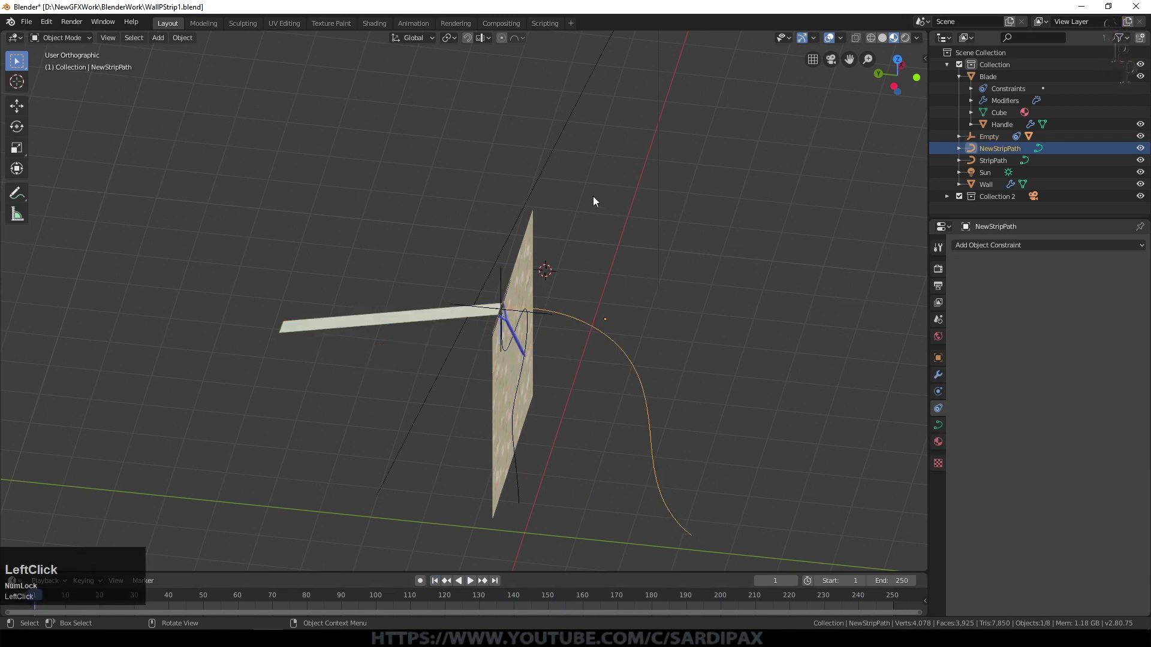
pyautogui.scroll(5, 592, 198)
pyautogui.scroll(1, 699, 263)
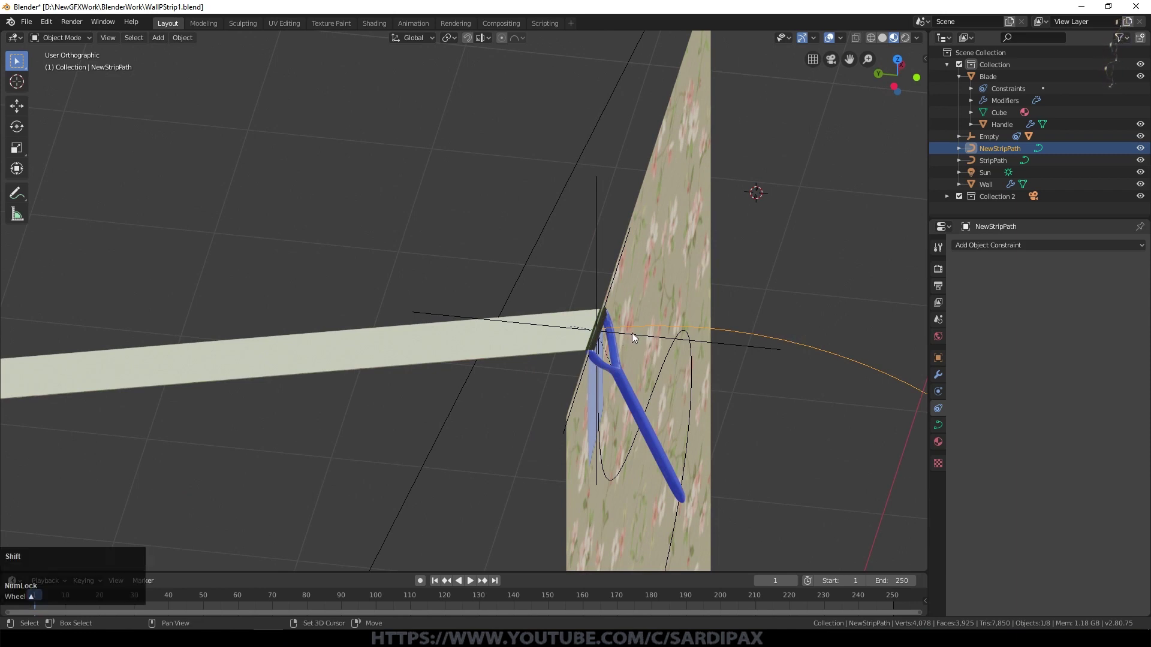
pyautogui.keyDown('shift'); pyautogui.click(597, 227); pyautogui.keyUp('shift')
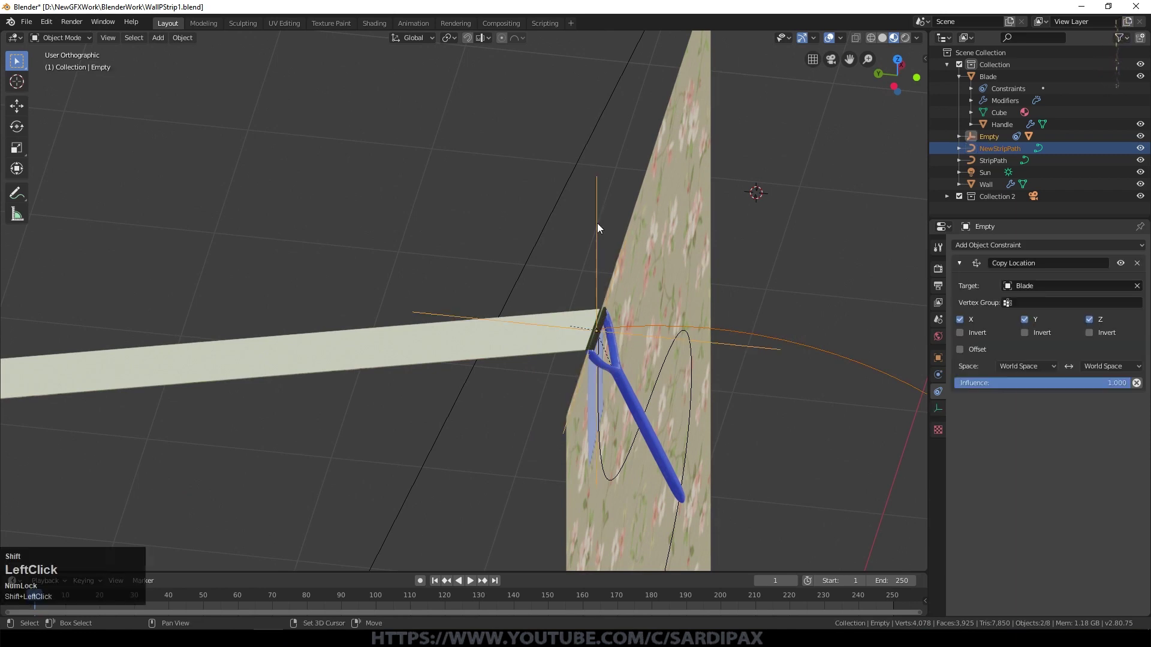
pyautogui.hotkey('ctrl', 'p')
pyautogui.click(575, 255)
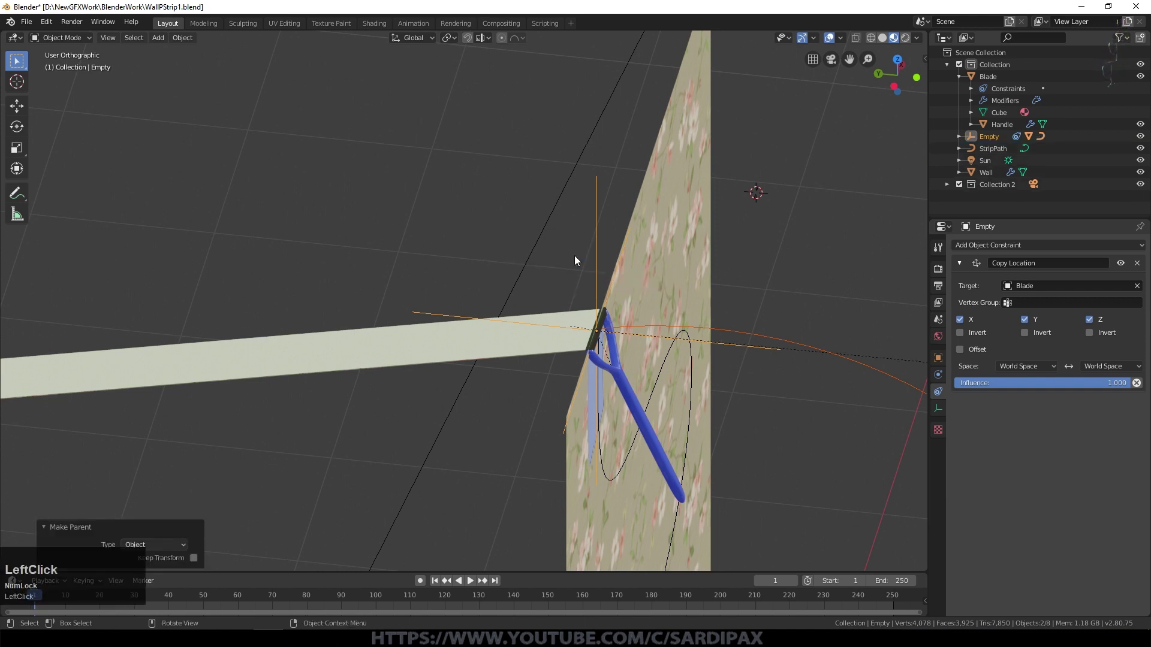
# Step: Play the animation to check how the strip and its curve path move with the blade, and return to frame 1
pyautogui.press('space')
pyautogui.scroll(-3, 508, 470)
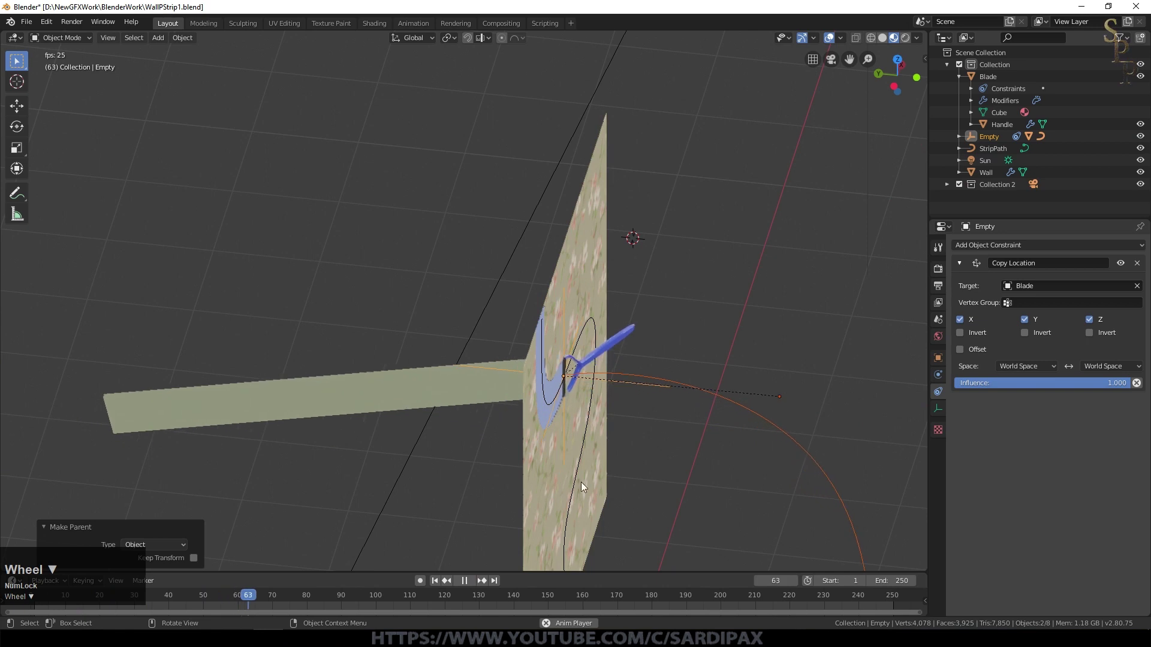
pyautogui.moveTo(642, 513); pyautogui.dragTo(538, 488, button='middle')
pyautogui.scroll(2, 538, 488)
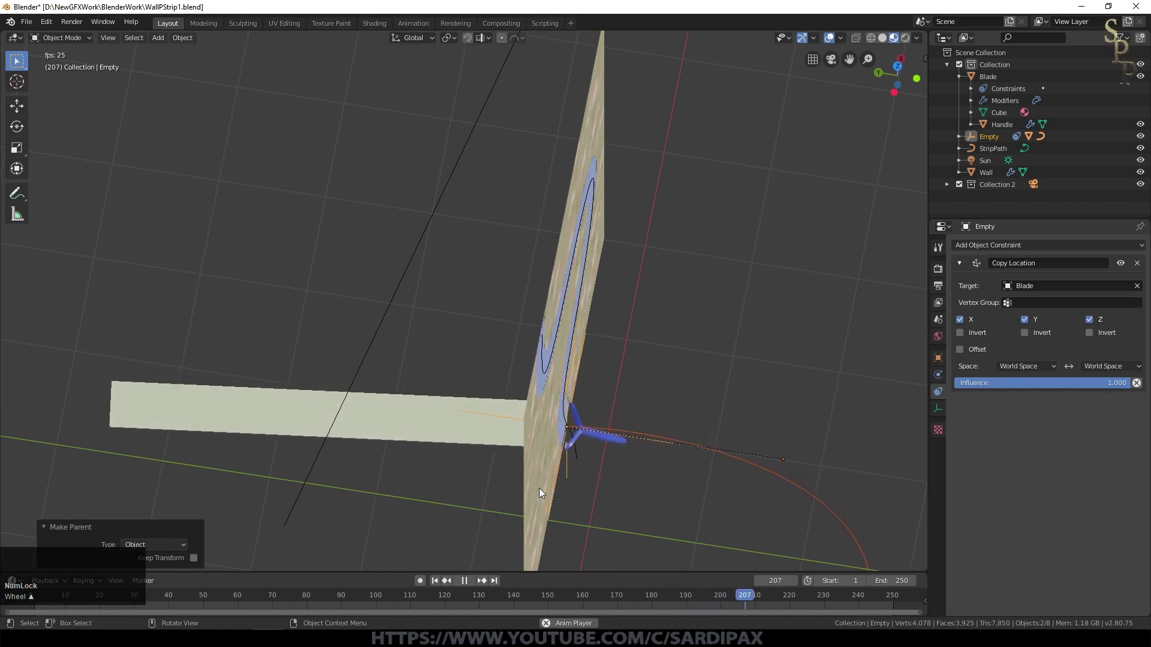
pyautogui.click(463, 580)
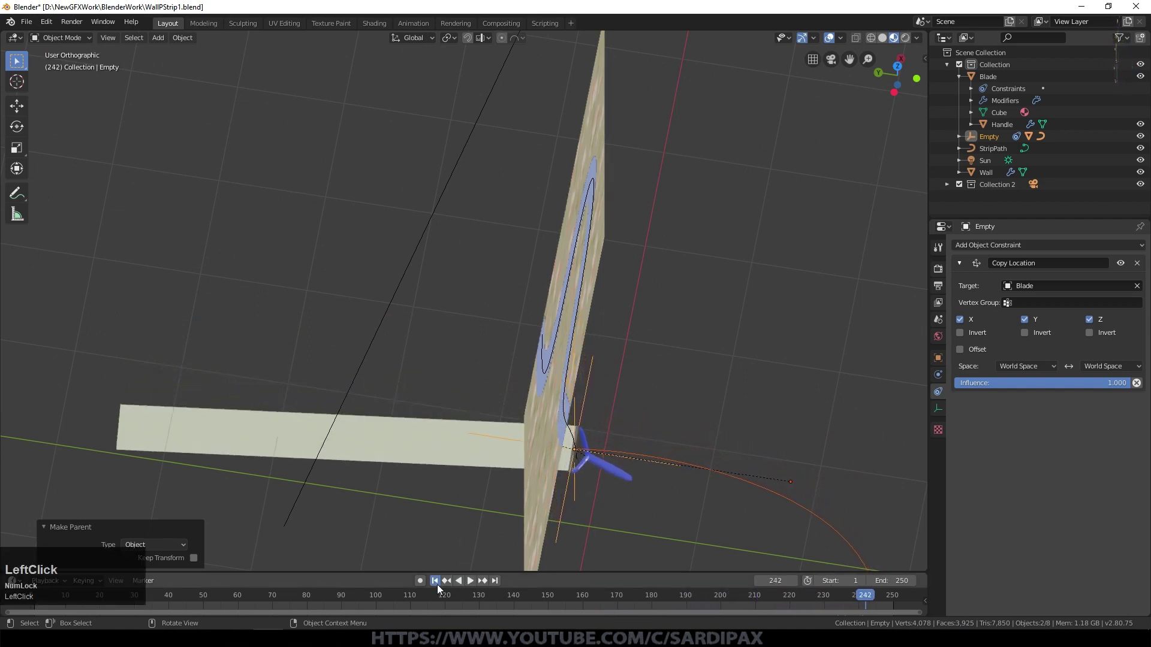
pyautogui.click(437, 585)
# Step: Insert a Location keyframe for the wallpaper strip at frame 1
pyautogui.click(402, 334)
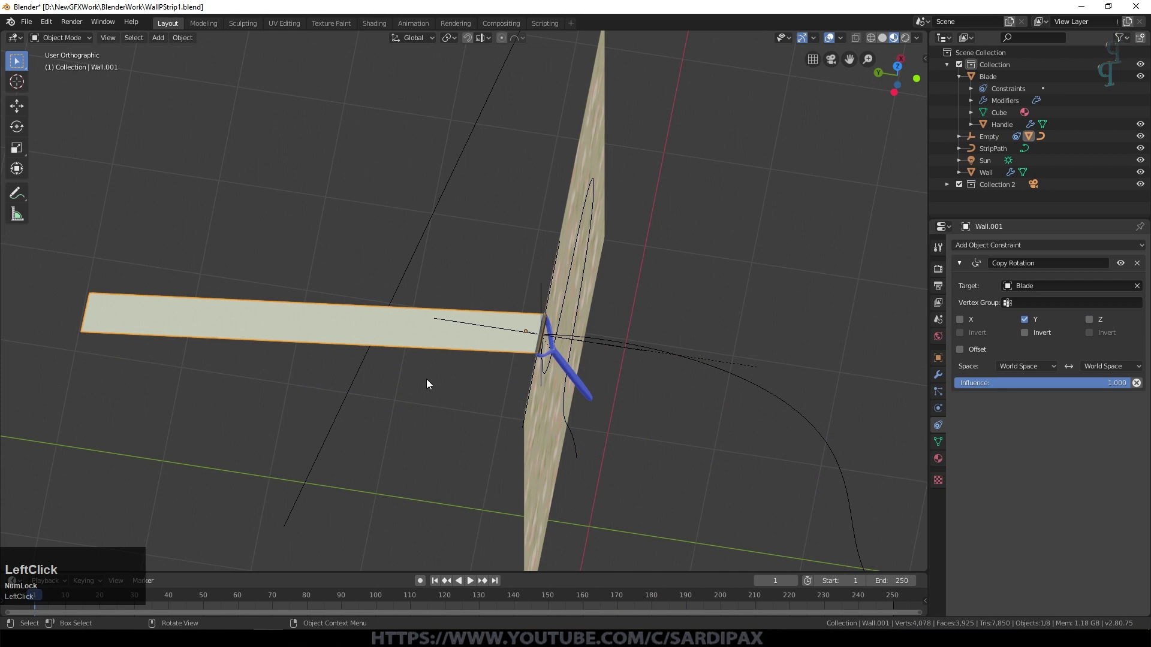
pyautogui.moveTo(461, 447); pyautogui.dragTo(10, 530, button='middle')
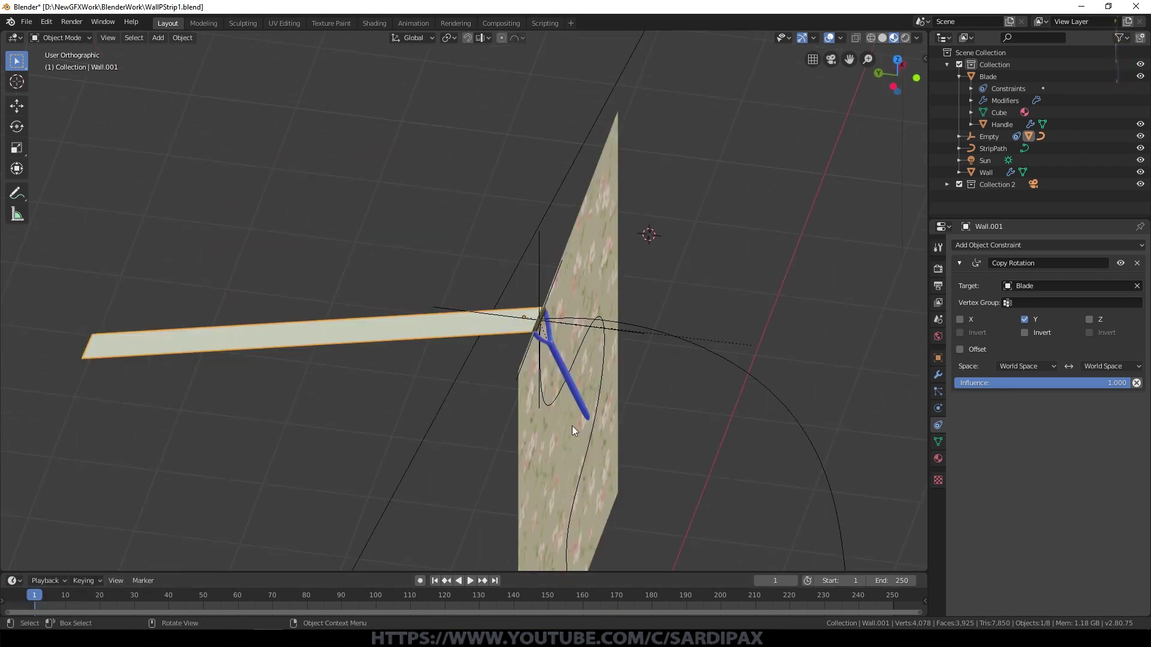
pyautogui.press('i')
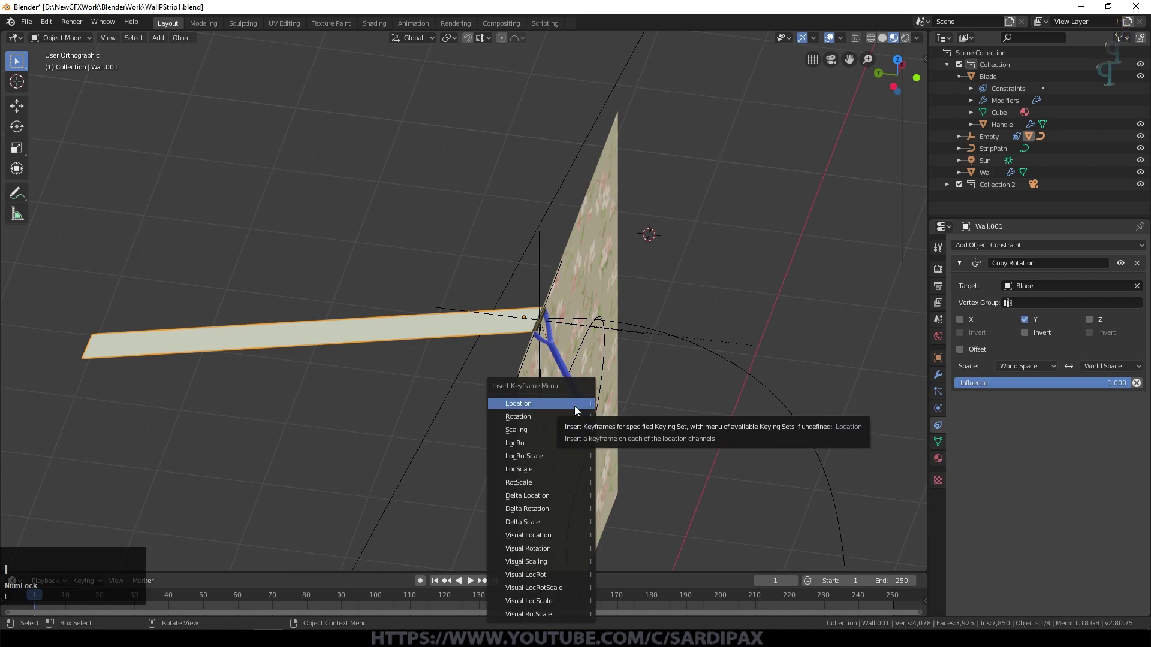
pyautogui.click(574, 405)
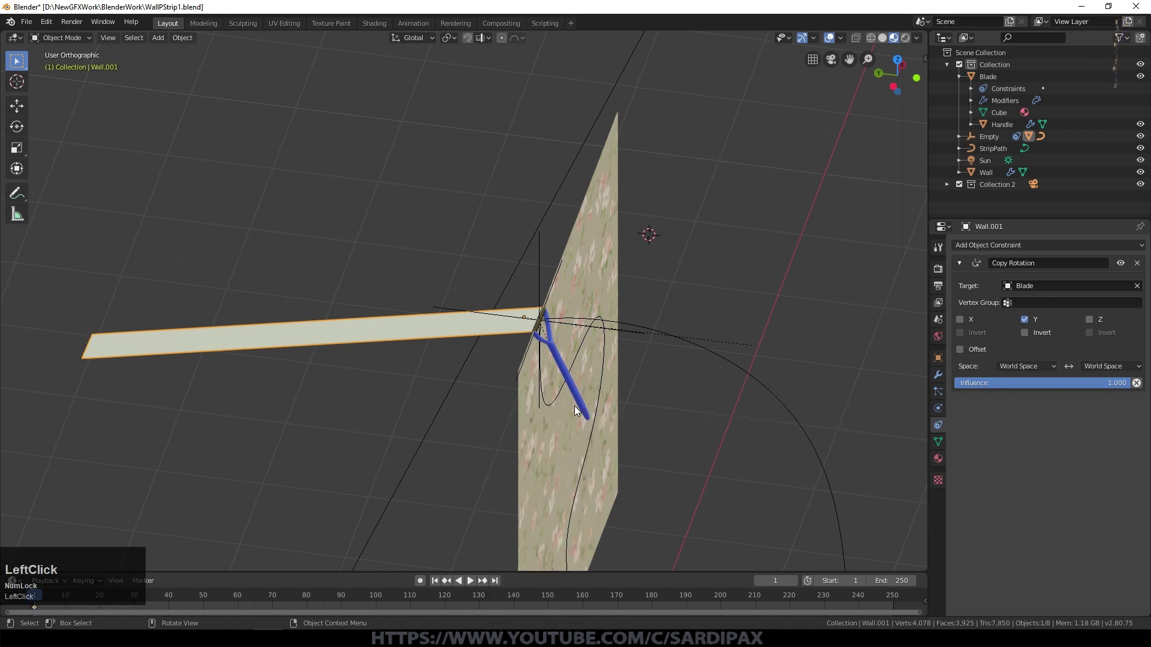
# Step: At frame 250, move the wallpaper strip about -4.5 m along the global Y axis and insert a Location keyframe
pyautogui.click(495, 581)
pyautogui.scroll(-3, 533, 481)
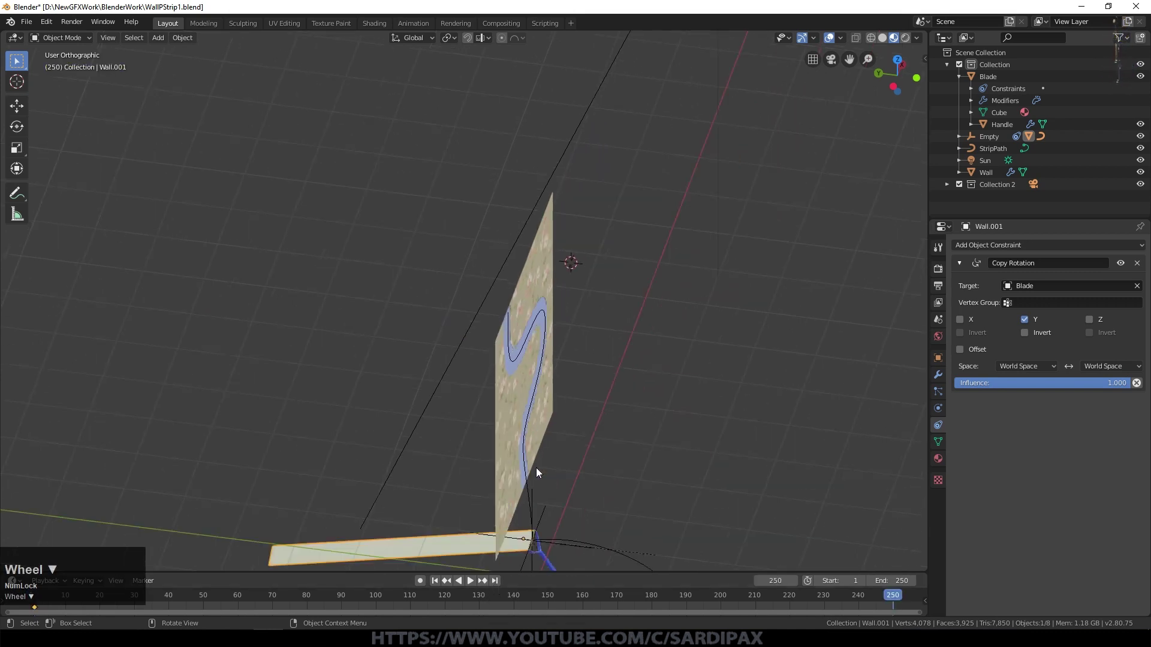
pyautogui.press('g')
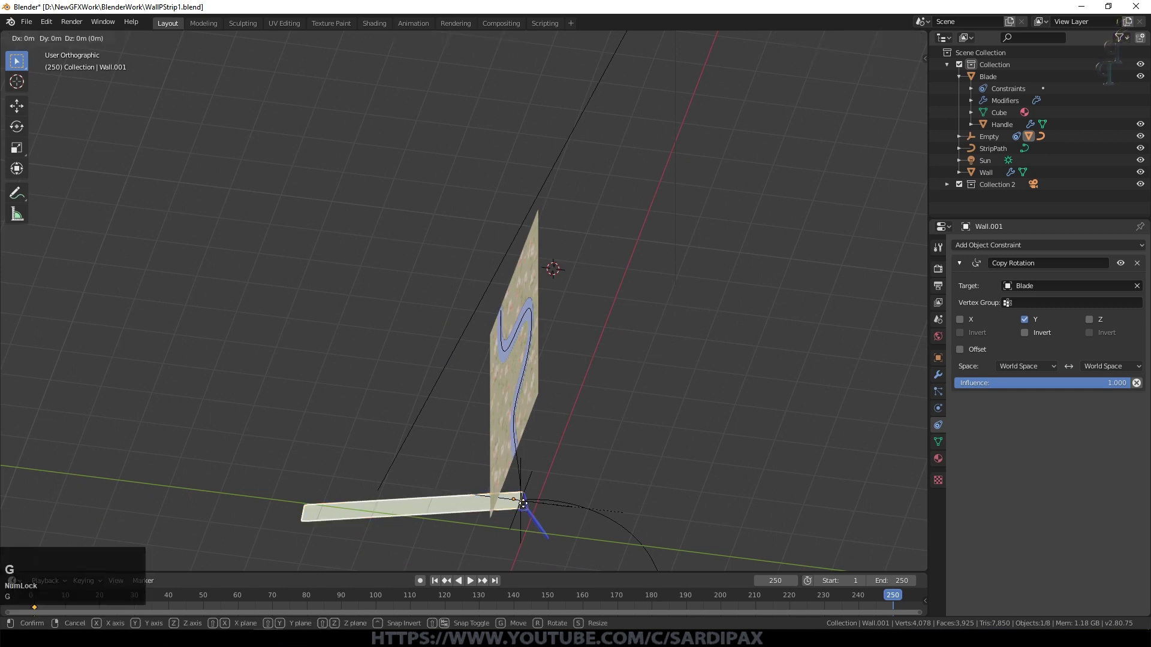
pyautogui.press('y')
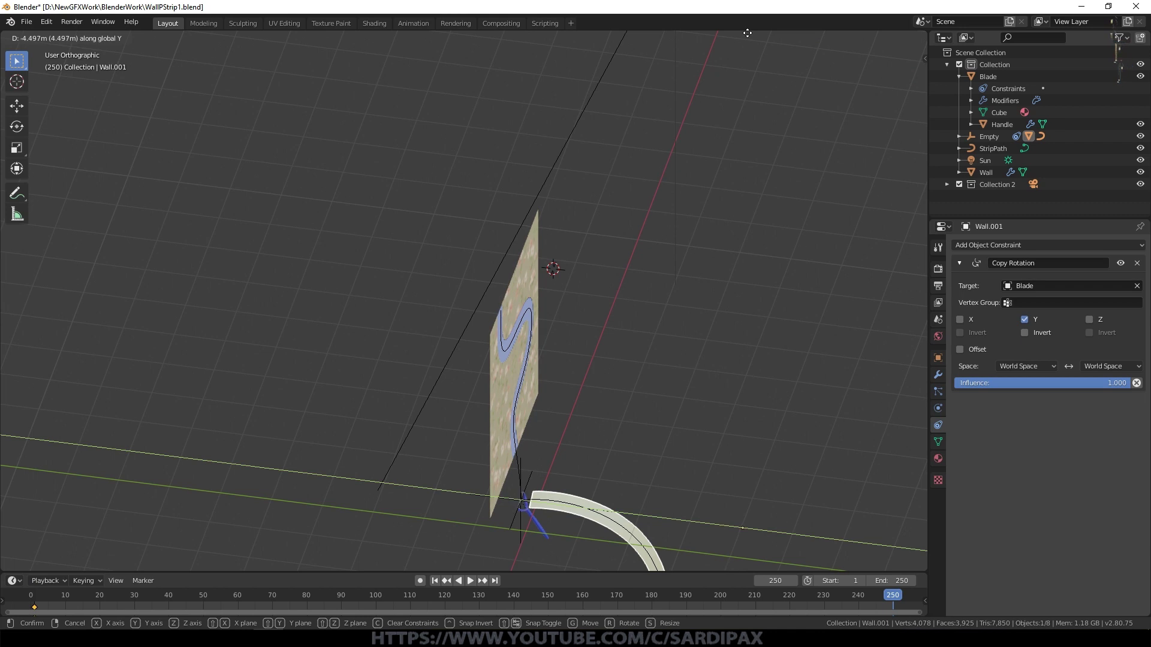
pyautogui.click(730, 570)
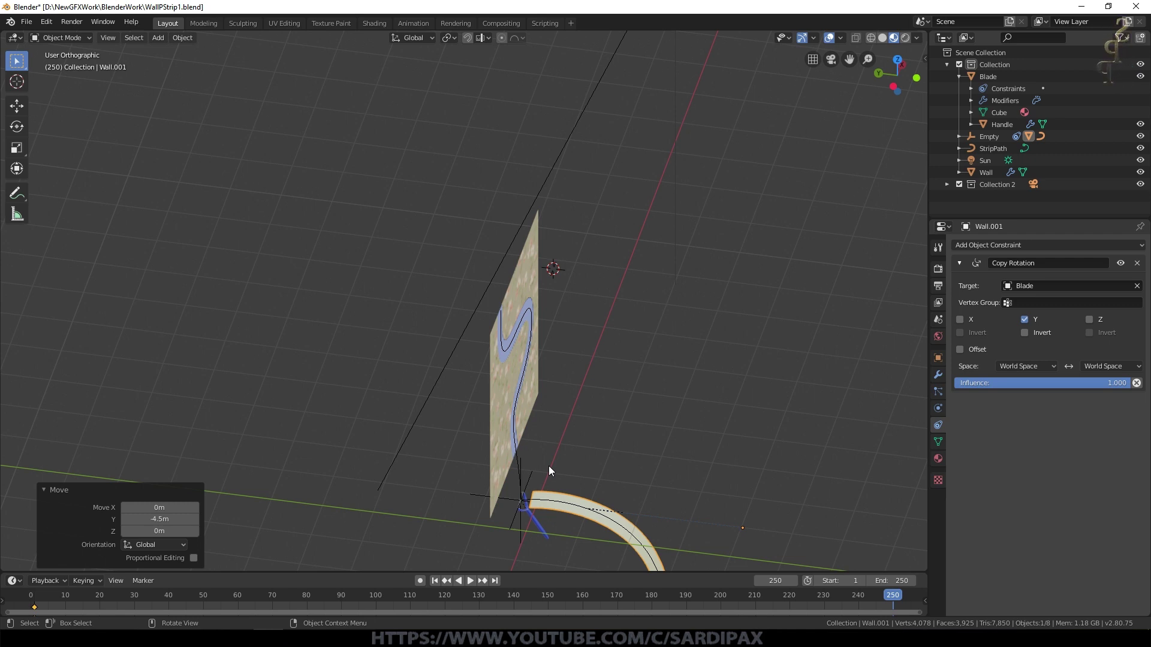
pyautogui.press('i')
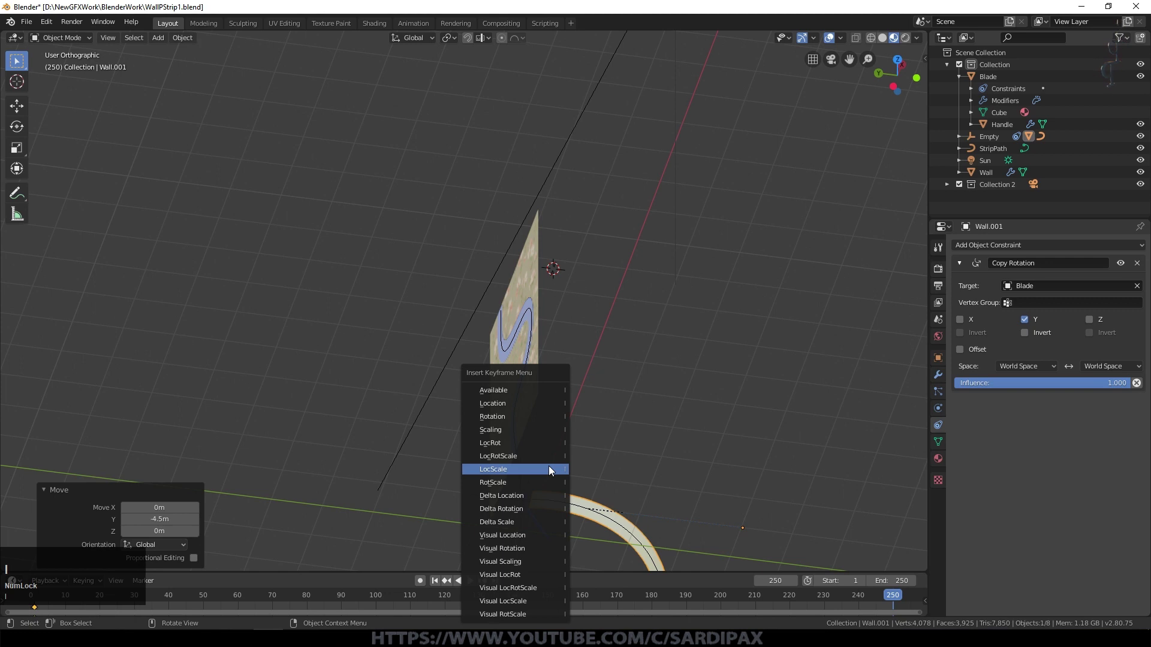
pyautogui.click(536, 400)
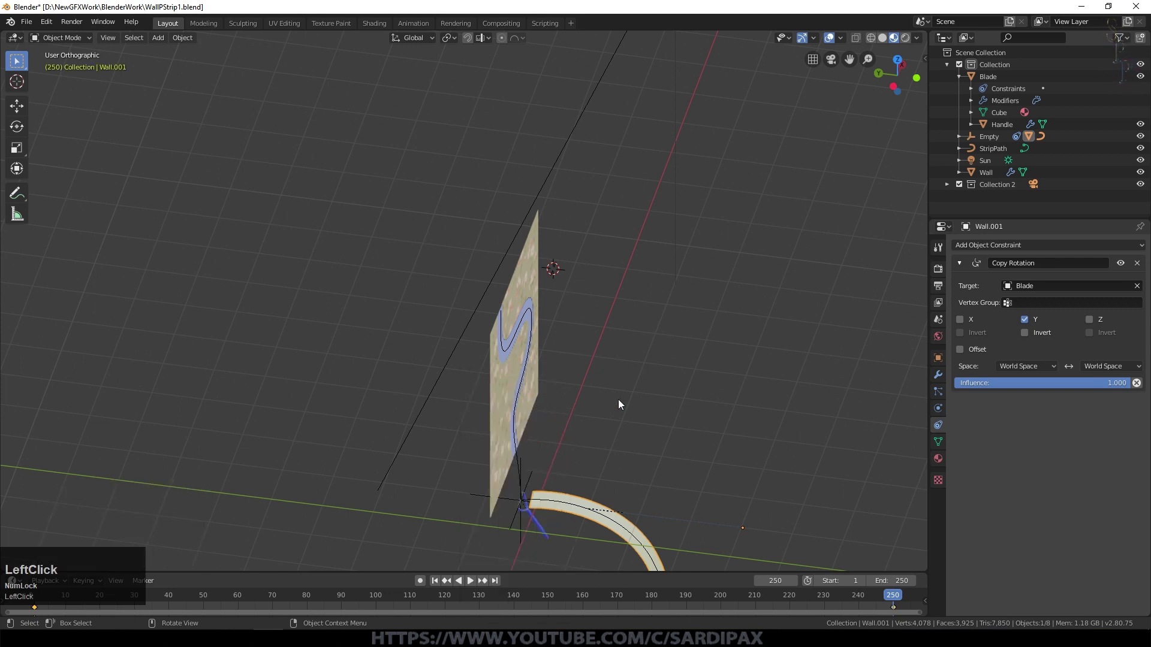
# Step: Set the strip's location keyframes to Linear interpolation in a temporary Graph Editor, and close that editor
pyautogui.moveTo(926, 31); pyautogui.dragTo(926, 192)
pyautogui.click(21, 37)
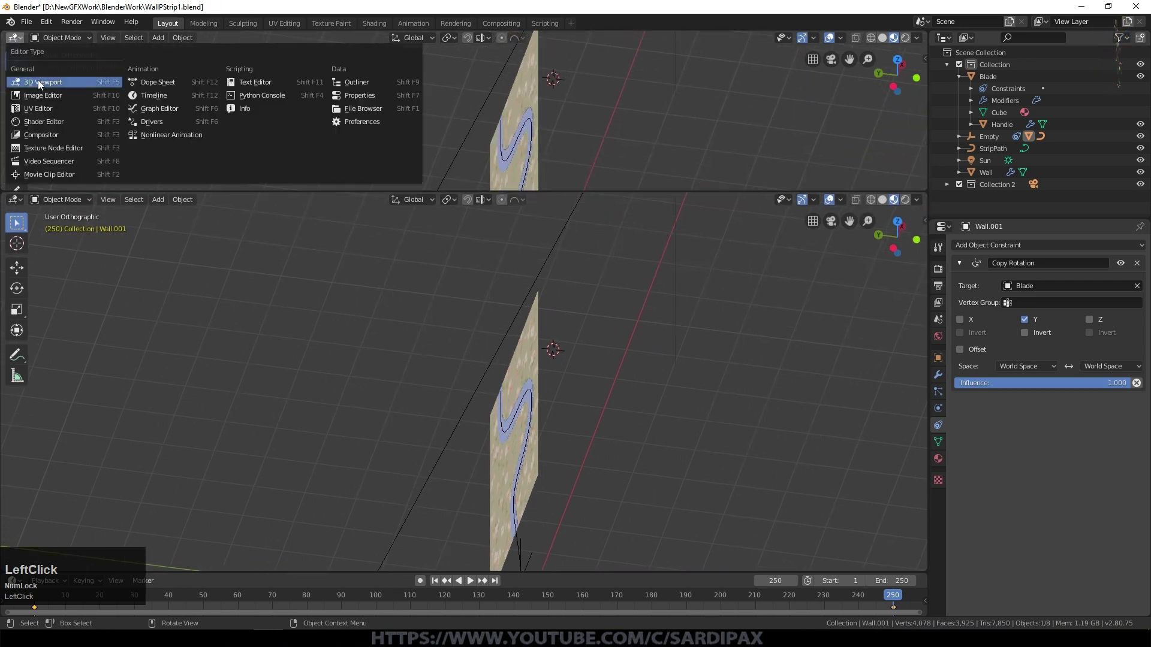
pyautogui.click(157, 108)
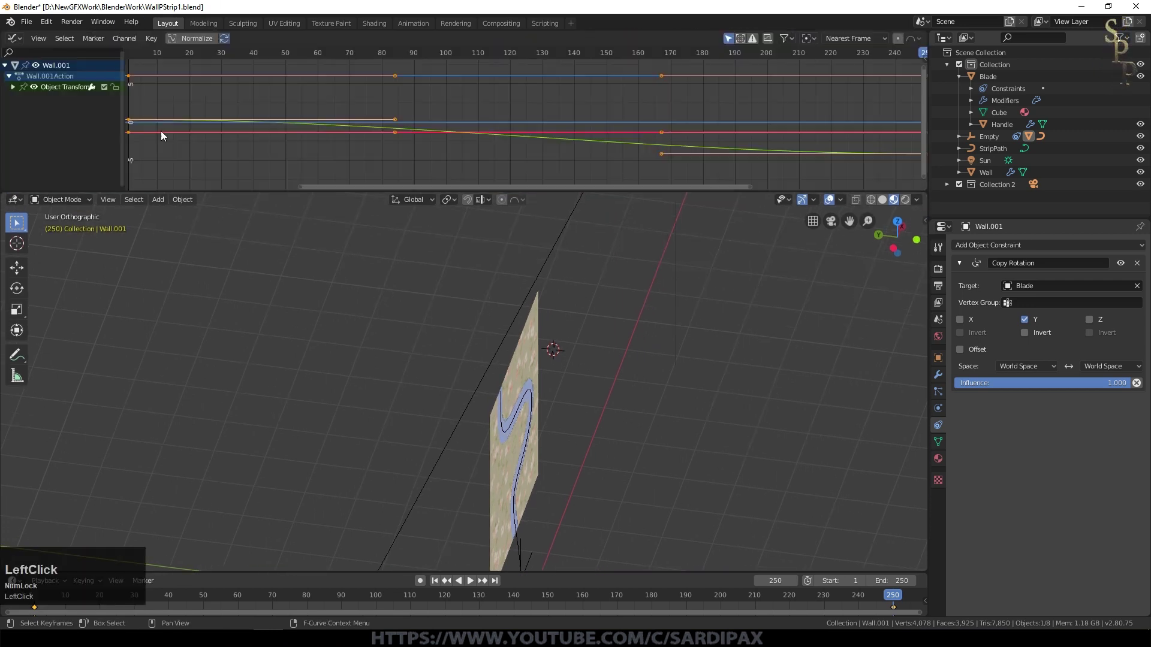
pyautogui.click(150, 39)
pyautogui.moveTo(214, 230)
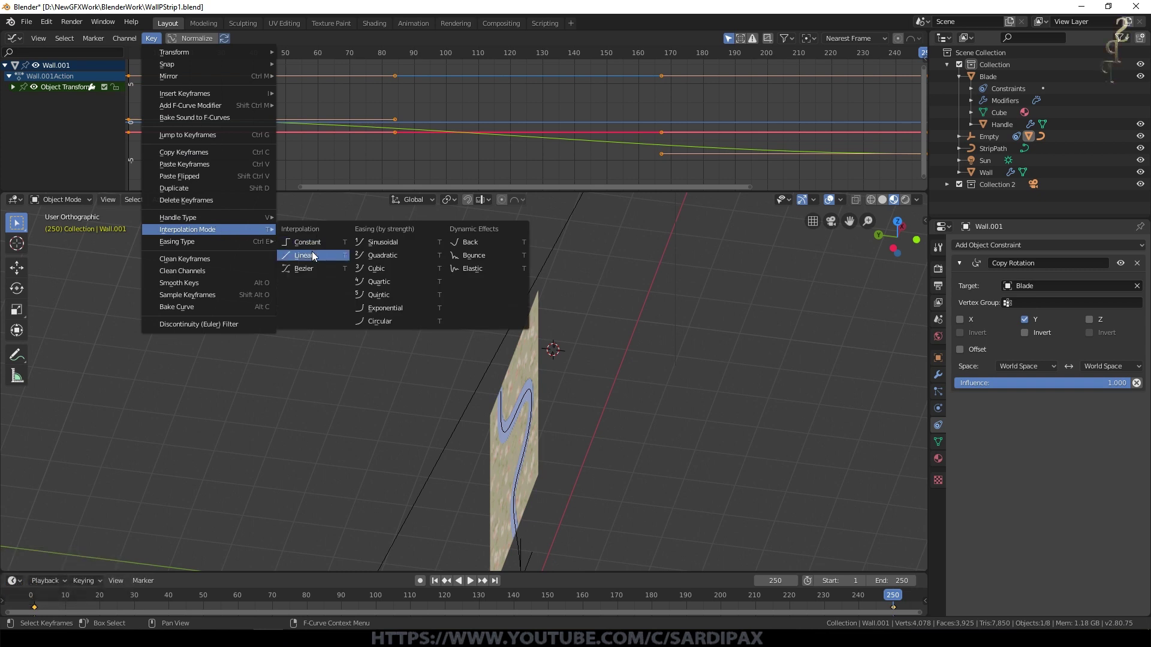
pyautogui.click(312, 254)
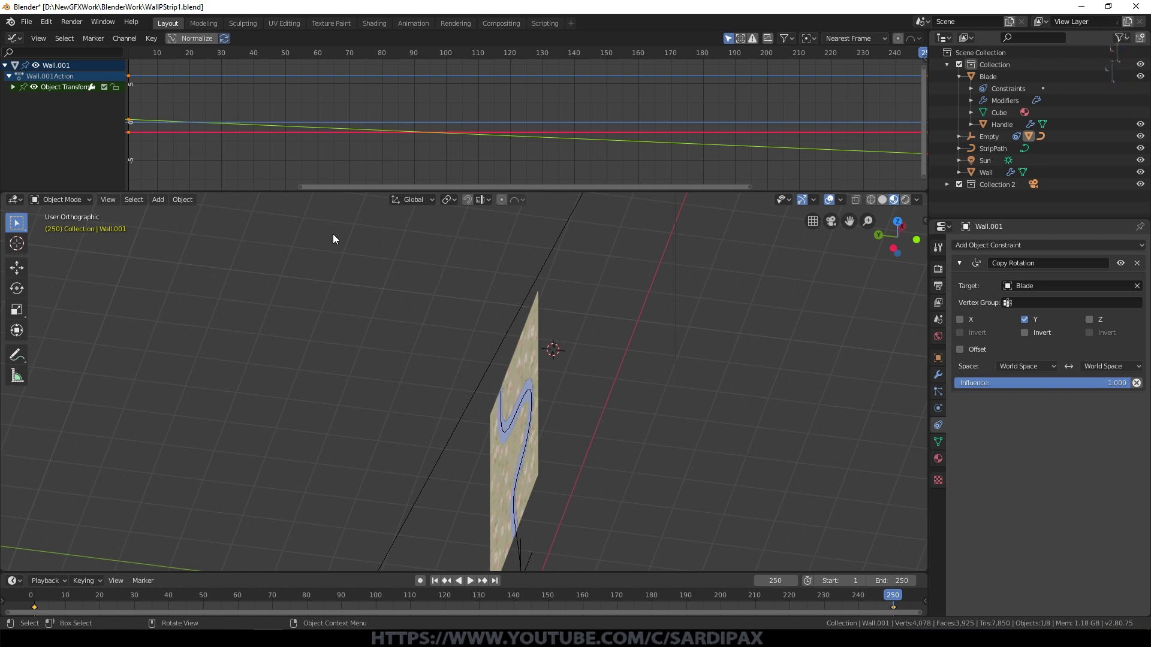
pyautogui.moveTo(926, 195); pyautogui.dragTo(923, 173)
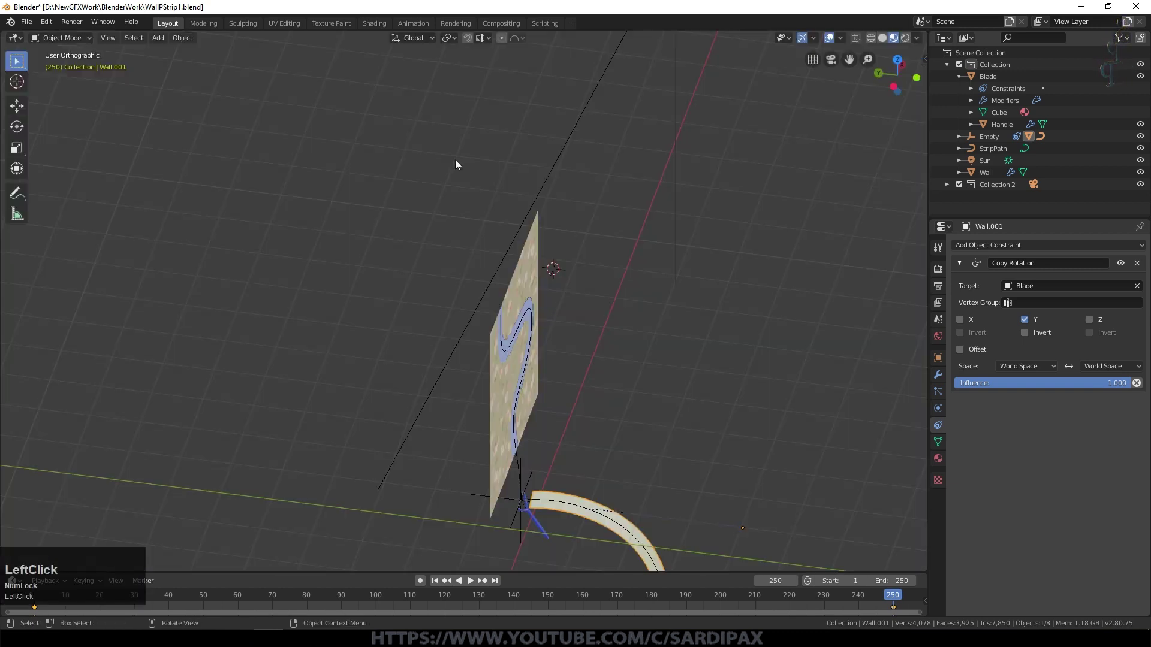
# Step: Play the animation from frame 1, examine the peeling strip from several angles in perspective view, and scrub through the frames
pyautogui.click(435, 580)
pyautogui.click(469, 580)
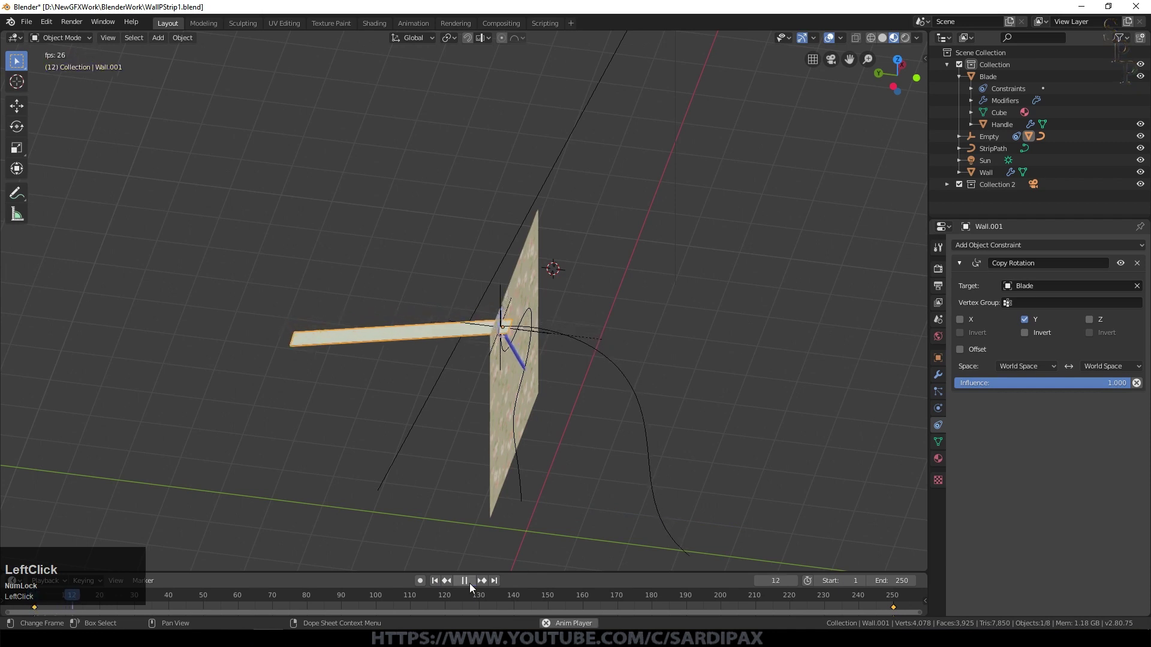
pyautogui.moveTo(561, 512); pyautogui.dragTo(404, 474, button='middle')
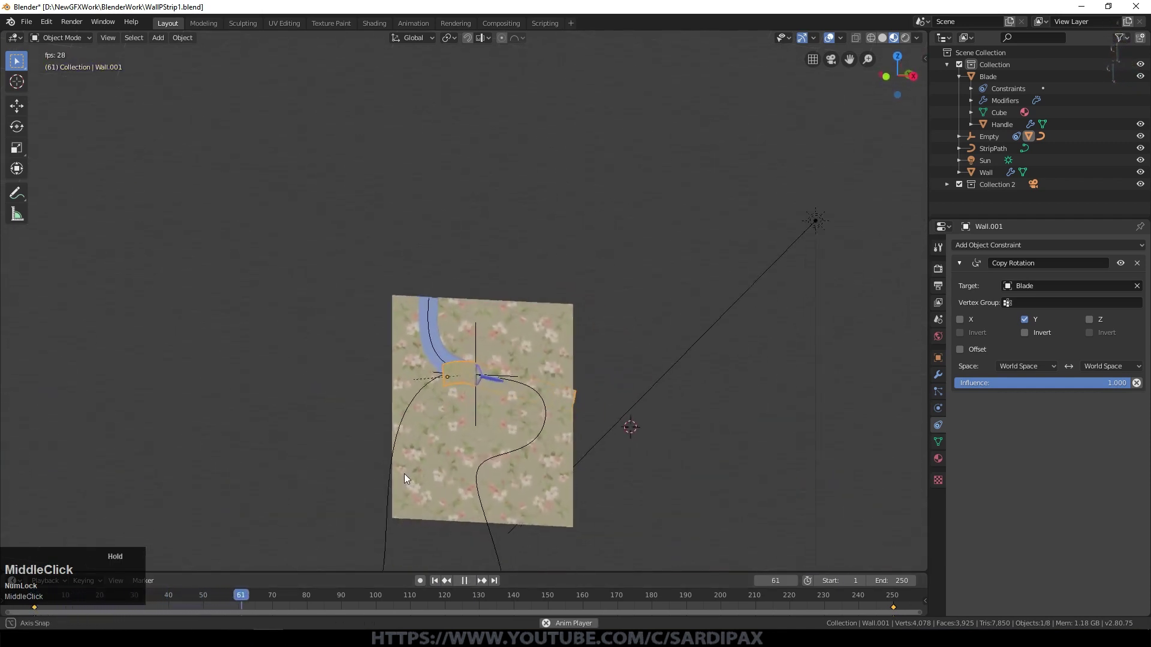
pyautogui.scroll(4, 491, 463)
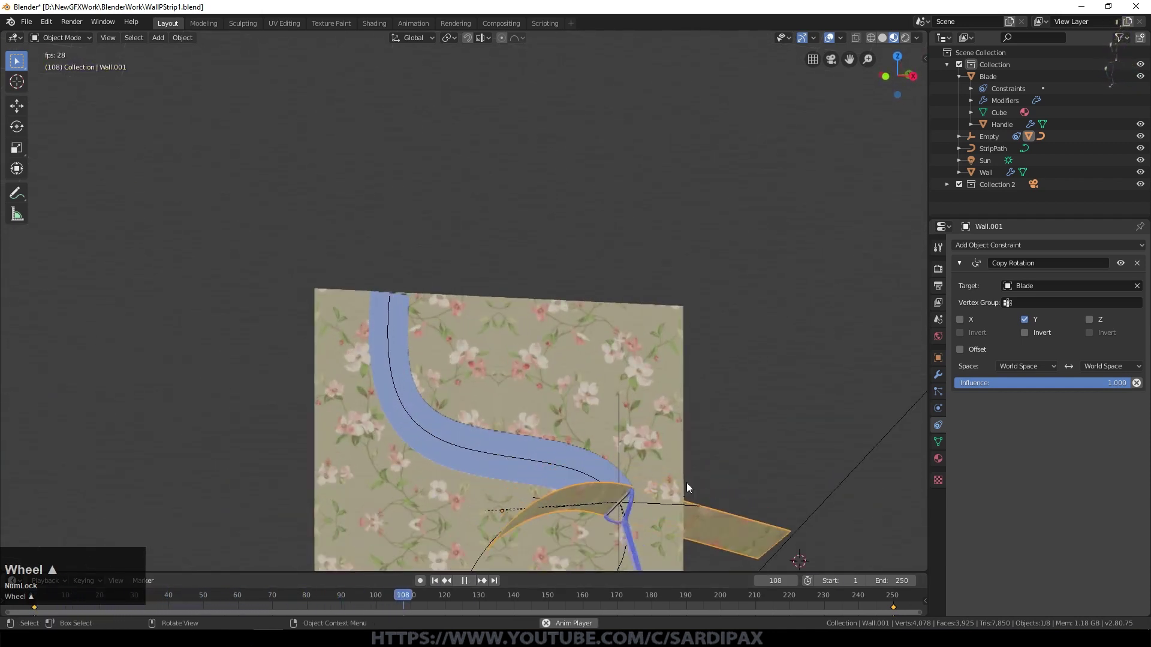
pyautogui.keyDown('shift'); pyautogui.moveTo(696, 501); pyautogui.dragTo(587, 323, button='middle'); pyautogui.keyUp('shift')
pyautogui.moveTo(429, 408); pyautogui.dragTo(537, 365, button='middle')
pyautogui.scroll(2, 534, 364)
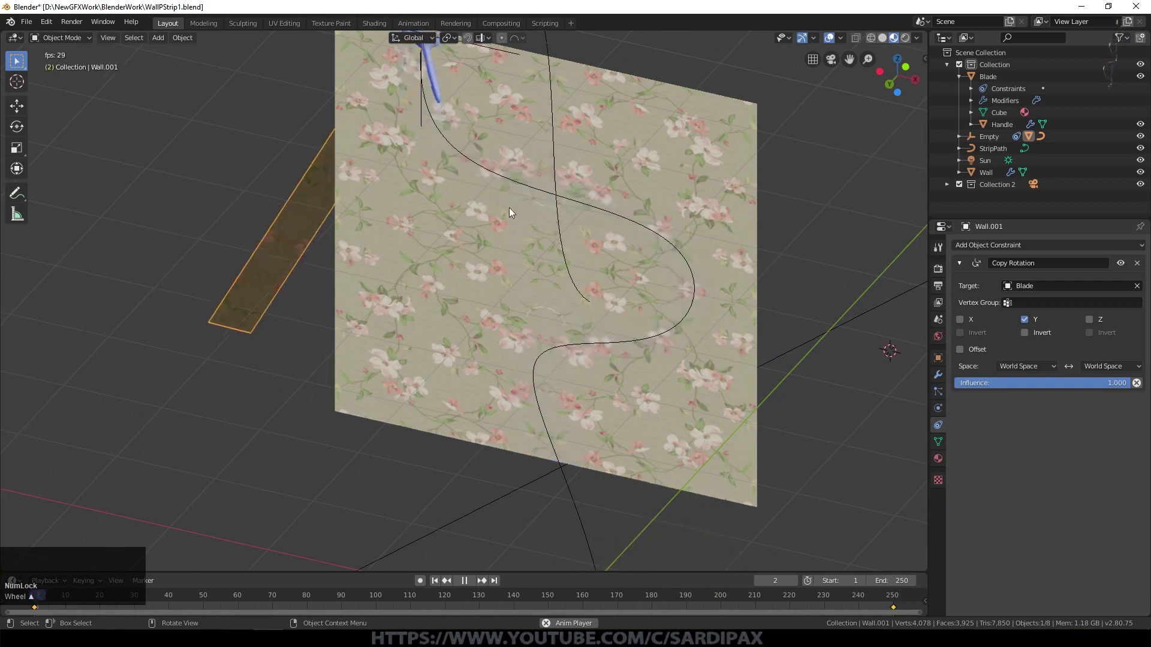
pyautogui.moveTo(581, 214); pyautogui.dragTo(469, 332, button='middle')
pyautogui.press('KP_5')
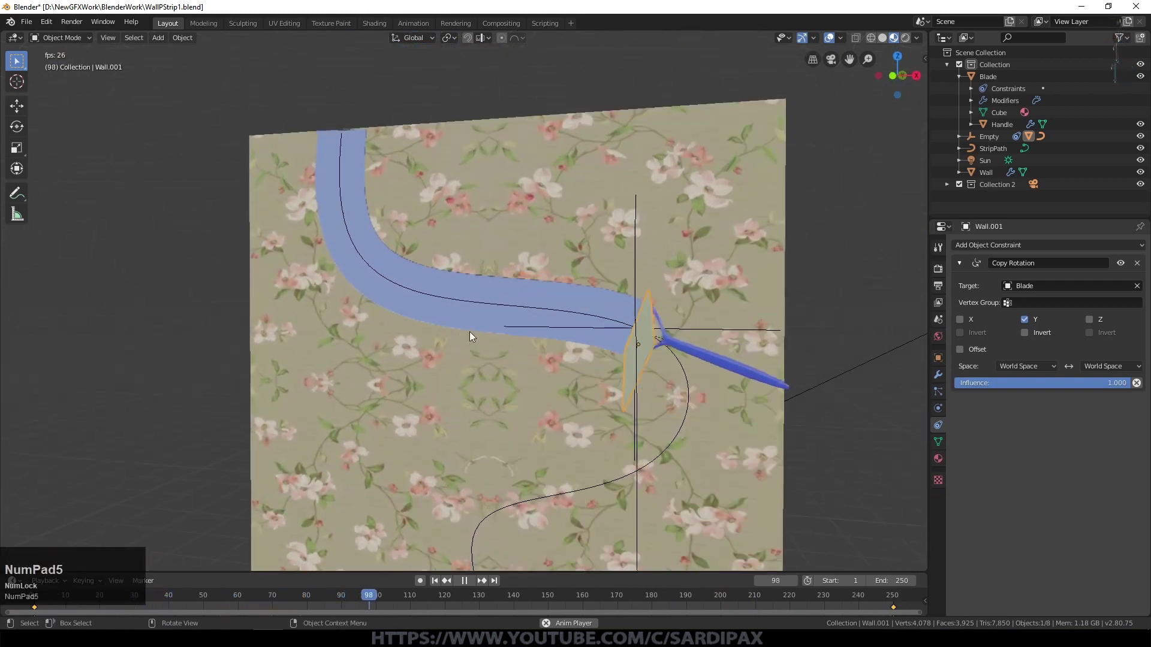
pyautogui.moveTo(547, 277); pyautogui.dragTo(580, 341, button='middle')
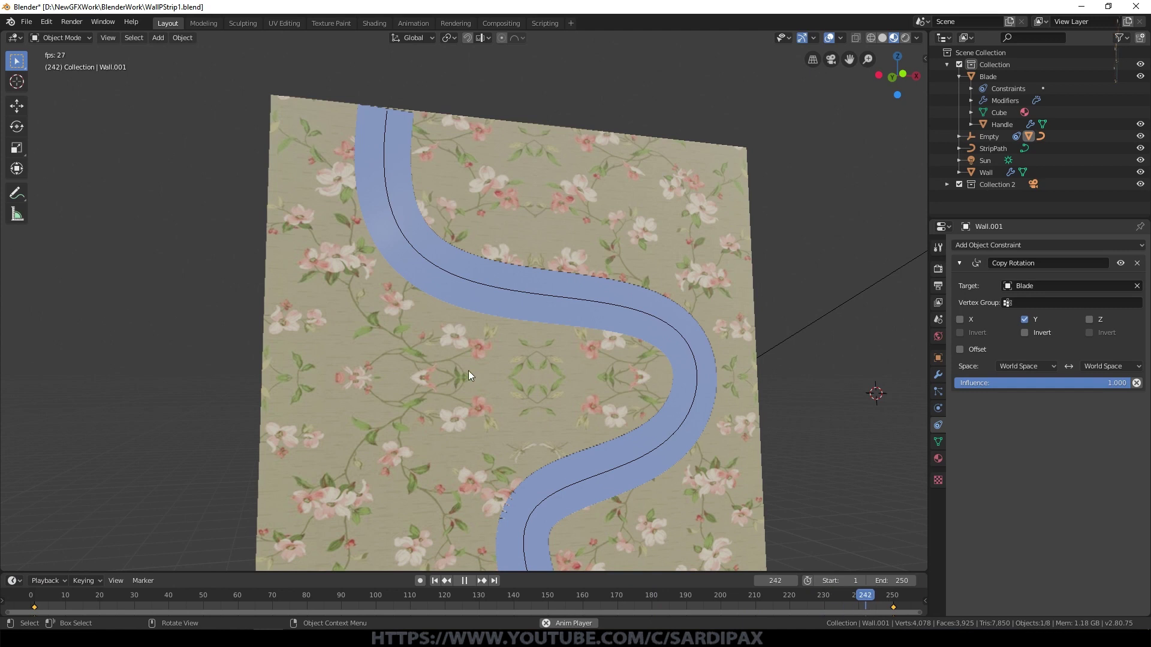
pyautogui.scroll(1, 552, 403)
pyautogui.moveTo(552, 403); pyautogui.dragTo(494, 399, button='middle')
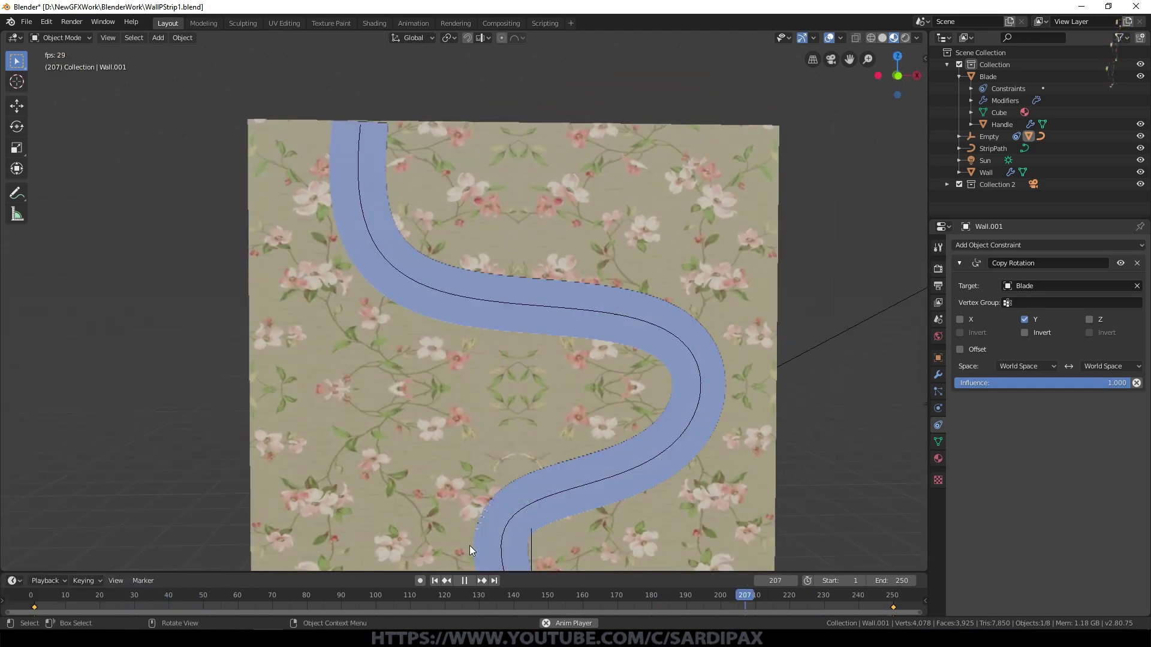
pyautogui.click(465, 580)
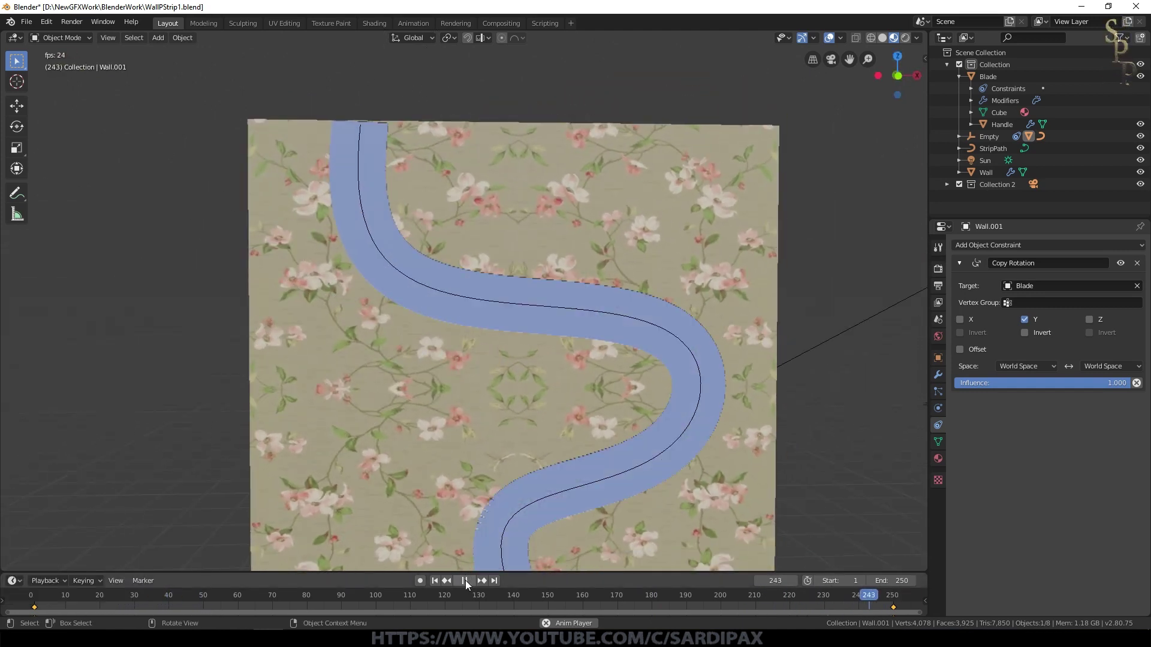
pyautogui.click(465, 580)
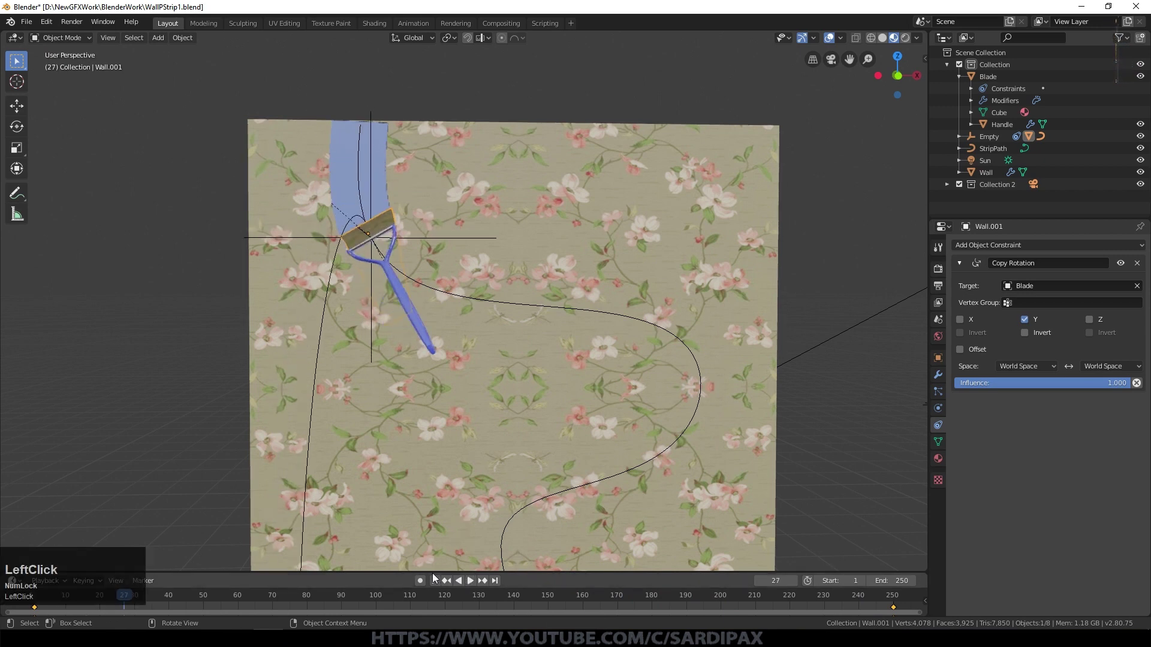
pyautogui.moveTo(125, 599); pyautogui.dragTo(371, 626)
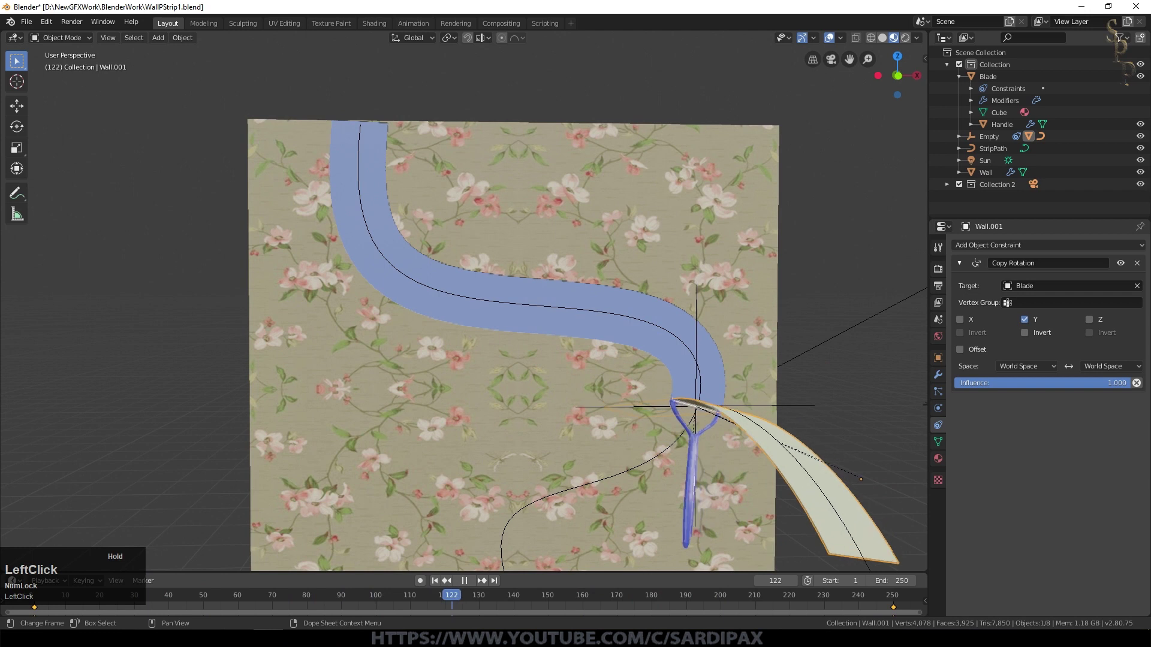